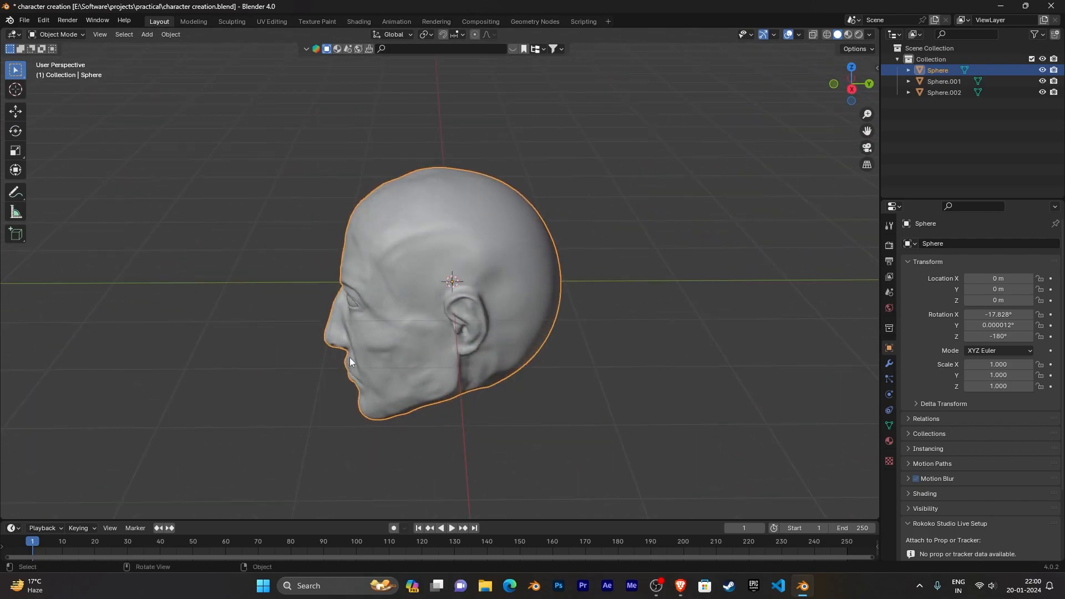
# Step: Examine the sculpted head from the front and from both profile sides
pyautogui.moveTo(631, 326); pyautogui.dragTo(660, 295, button='middle')
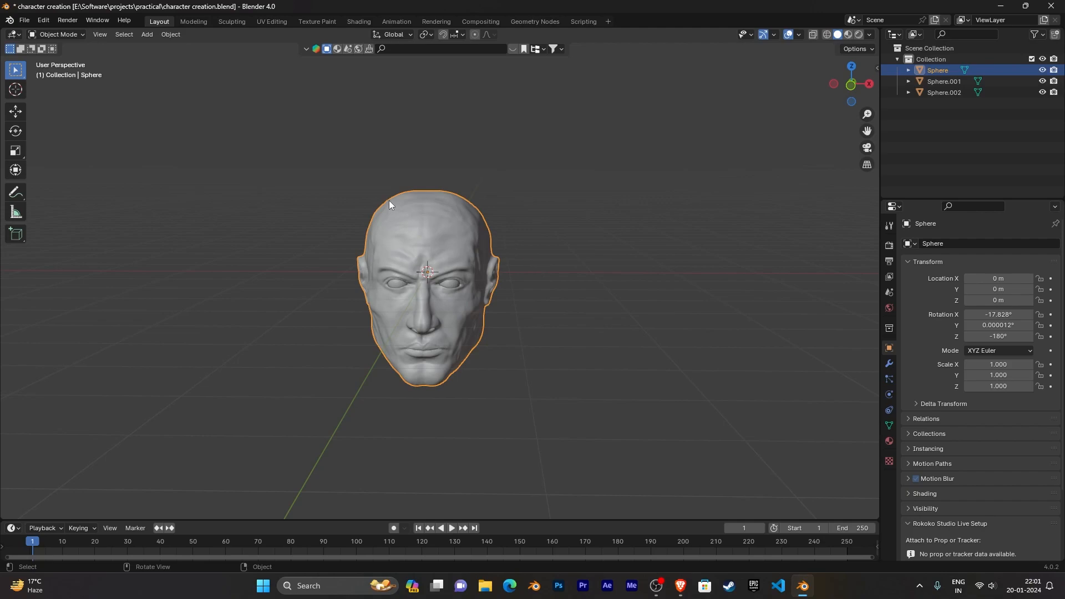
pyautogui.moveTo(387, 258); pyautogui.dragTo(385, 231, button='middle')
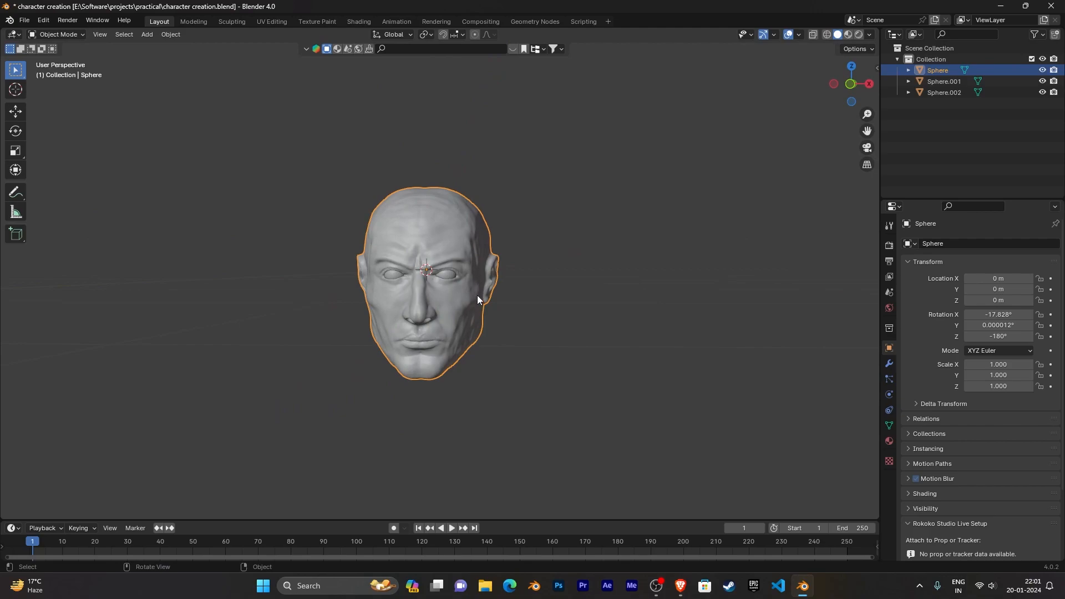
pyautogui.moveTo(514, 297); pyautogui.dragTo(518, 298, button='middle')
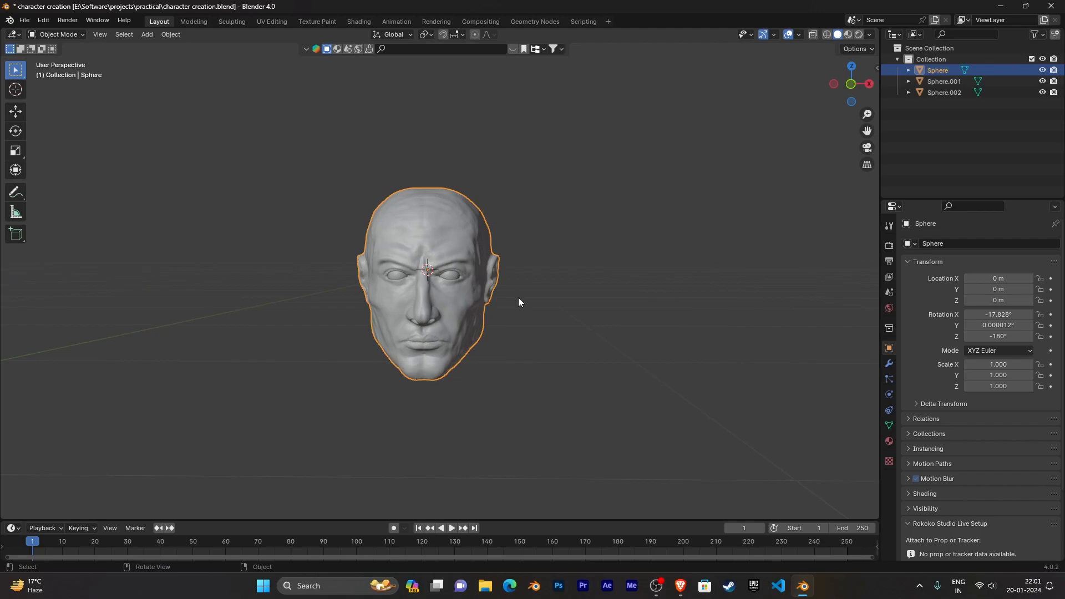
pyautogui.moveTo(518, 300); pyautogui.dragTo(617, 318, button='middle')
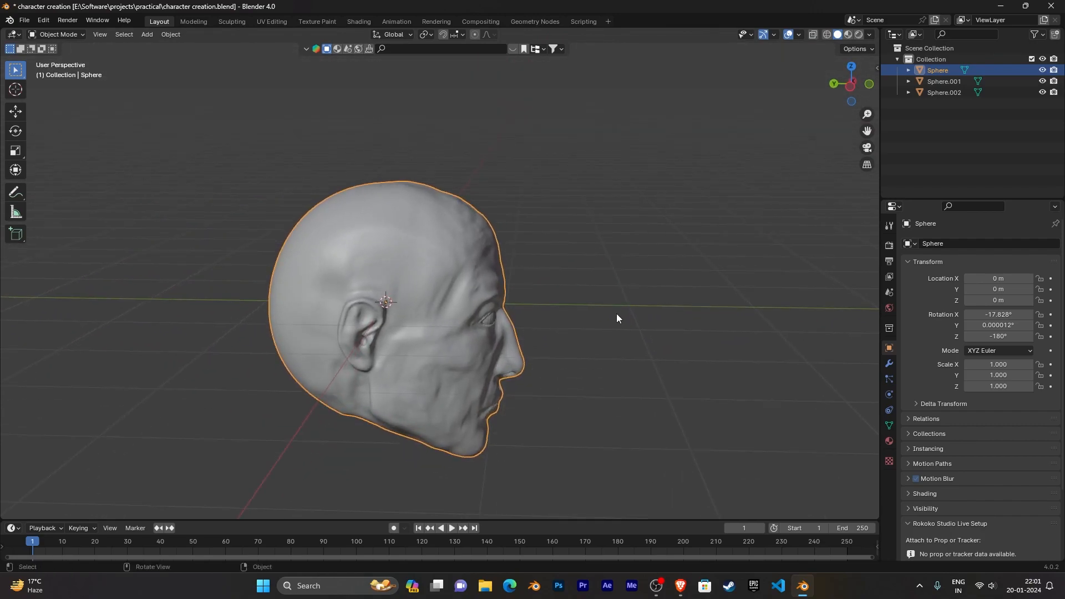
pyautogui.press('`')
pyautogui.click(530, 314)
pyautogui.moveTo(530, 311); pyautogui.dragTo(537, 270, button='middle')
pyautogui.scroll(-3, 526, 268)
# Step: Add a UV sphere mesh at the centre of the sculpted head
pyautogui.hotkey('shift', 'a')
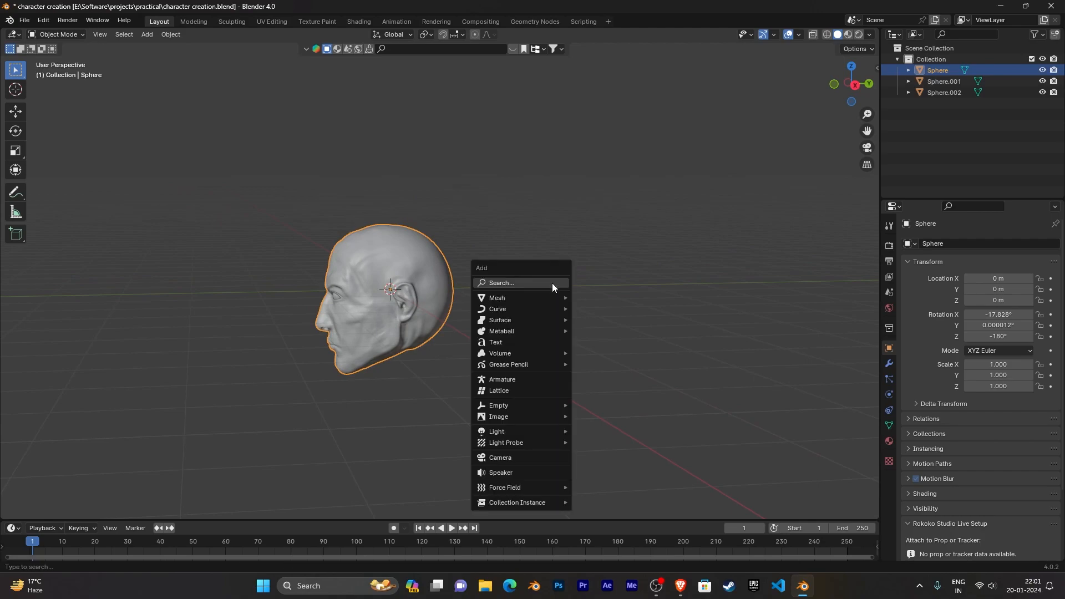
pyautogui.moveTo(552, 297)
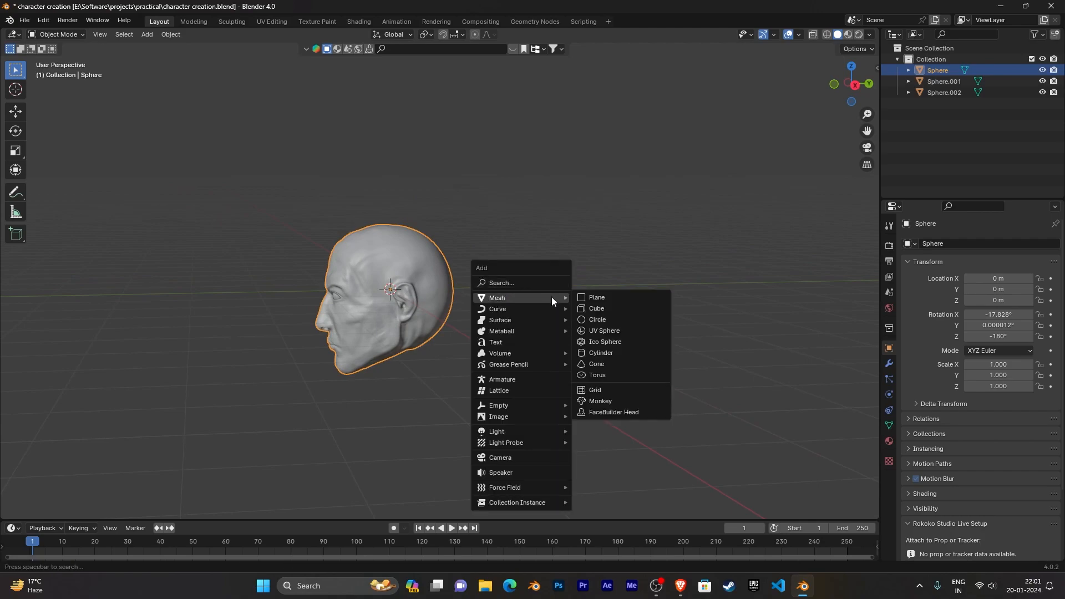
pyautogui.click(629, 330)
pyautogui.moveTo(628, 331); pyautogui.dragTo(562, 310, button='middle')
pyautogui.scroll(2, 581, 248)
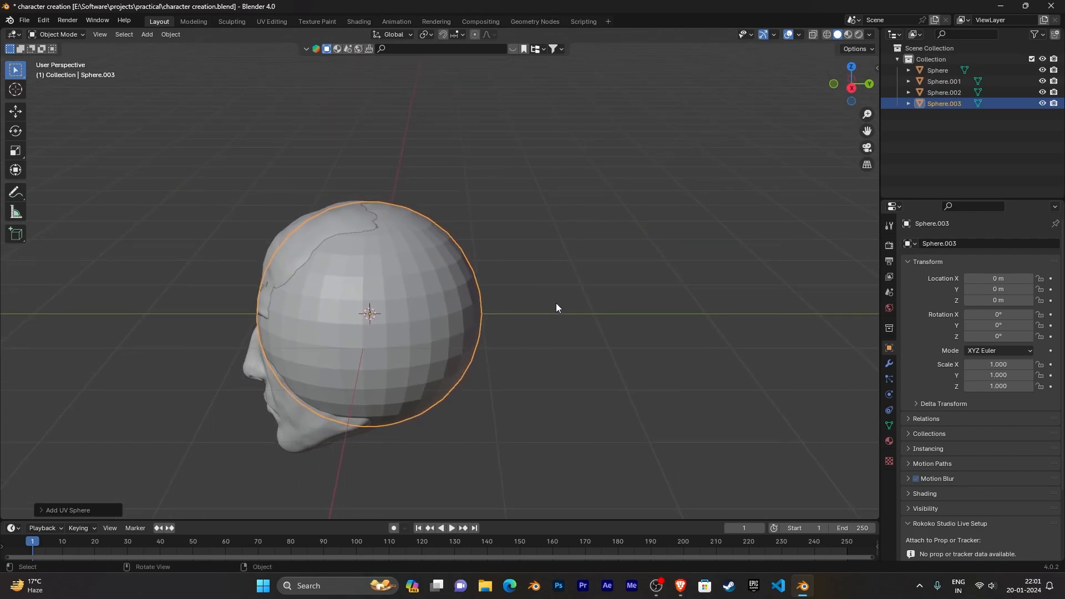
# Step: In right orthographic view, raise the new sphere onto the cranium to about Z 0.30 m and scale it to about 0.862
pyautogui.press('KP_3')
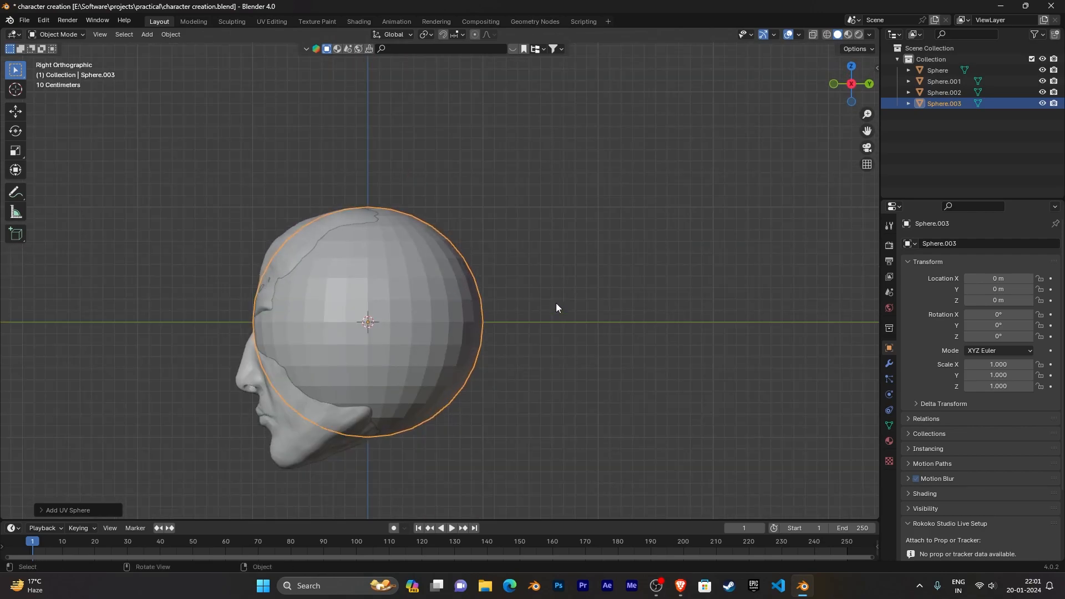
pyautogui.press('g')
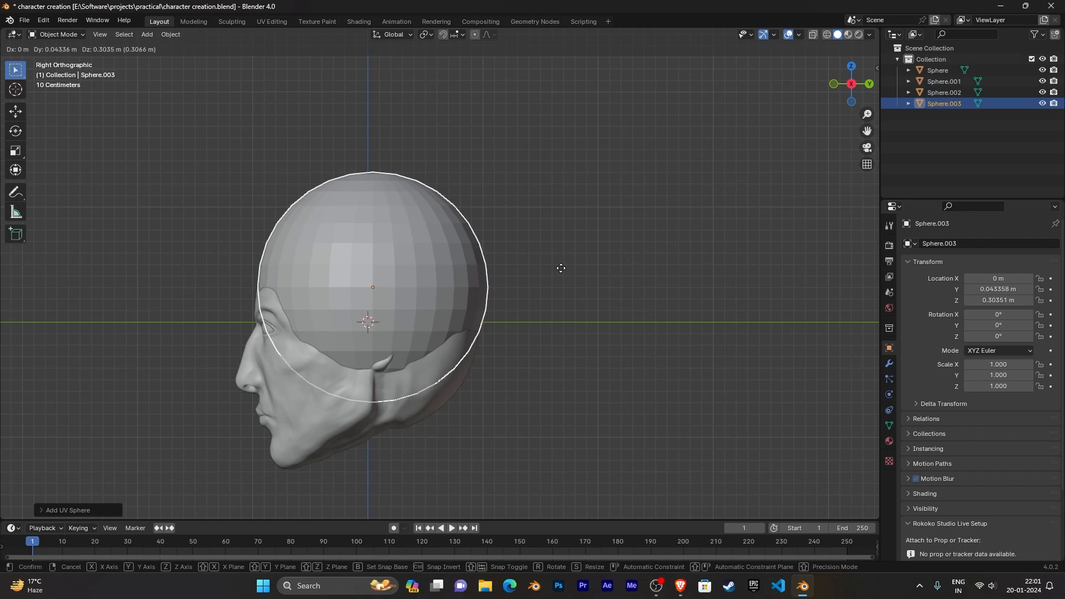
pyautogui.click(562, 268)
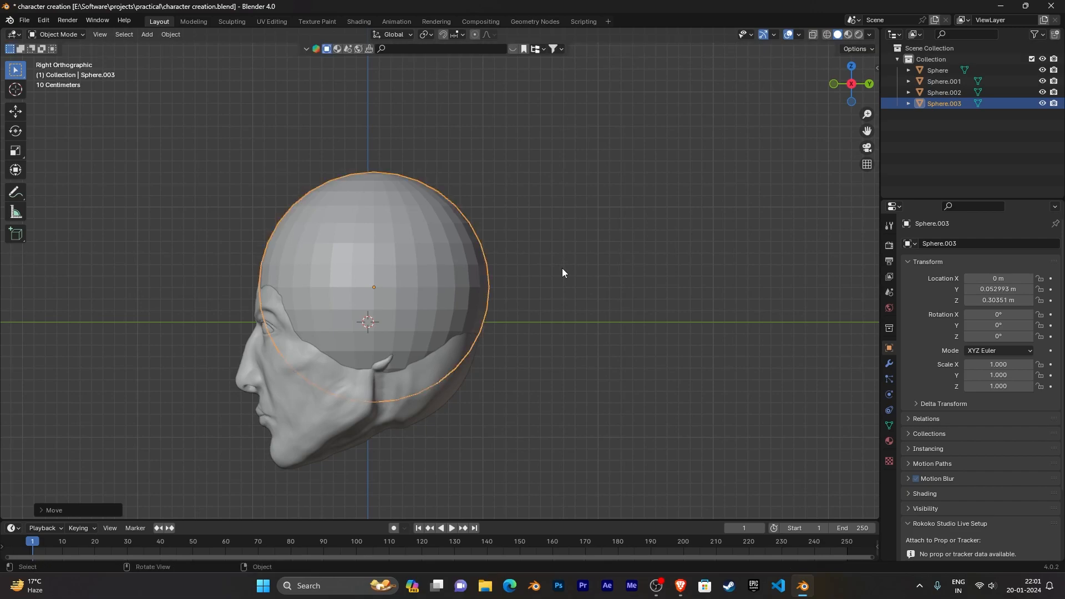
pyautogui.press('s')
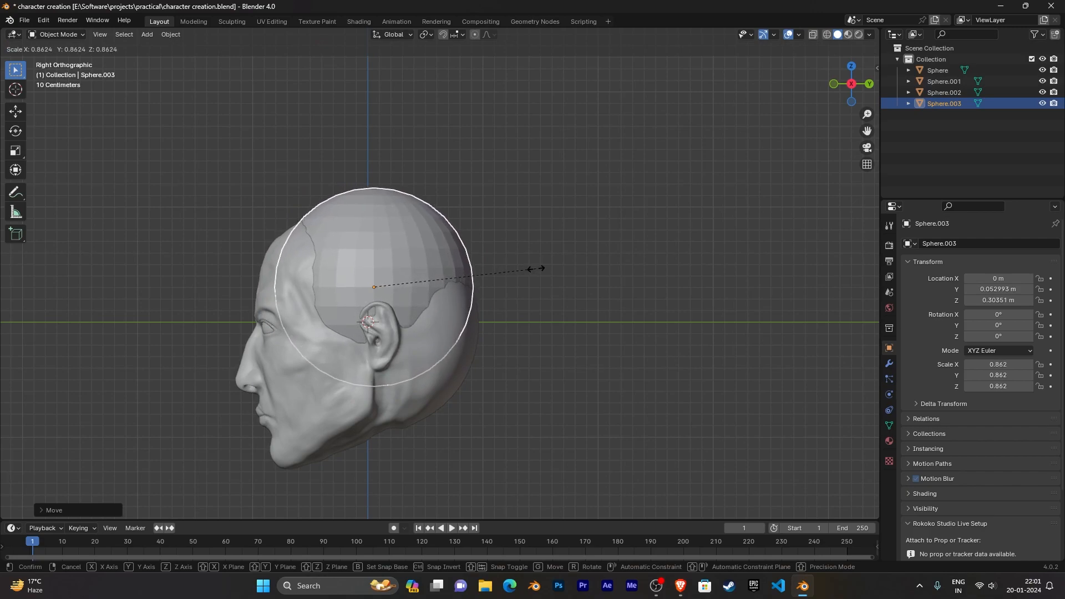
pyautogui.click(536, 270)
# Step: In right orthographic view, shift the sphere towards the forehead, to about Y -0.048 m and Z 0.313 m
pyautogui.press('n')
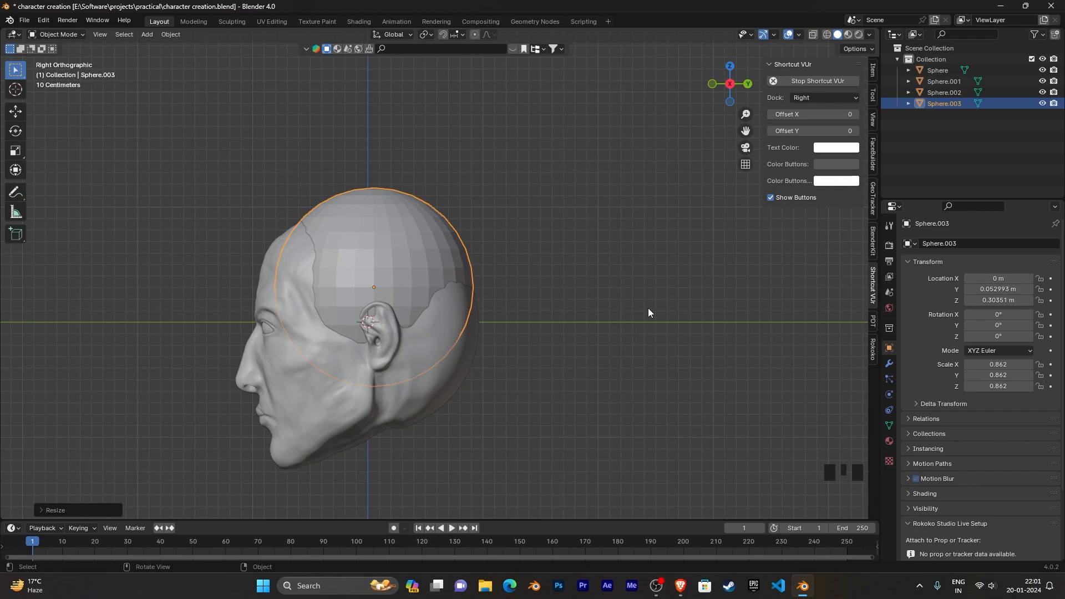
pyautogui.press('n')
pyautogui.keyDown('shift'); pyautogui.moveTo(560, 319); pyautogui.dragTo(597, 326, button='middle'); pyautogui.keyUp('shift')
pyautogui.press('KP_3')
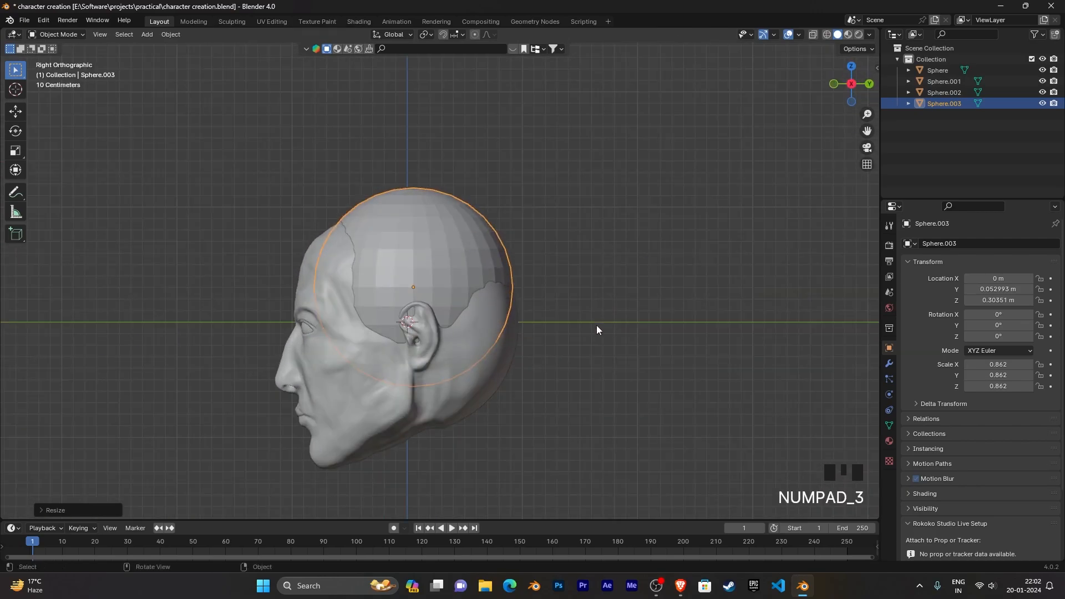
pyautogui.press('g')
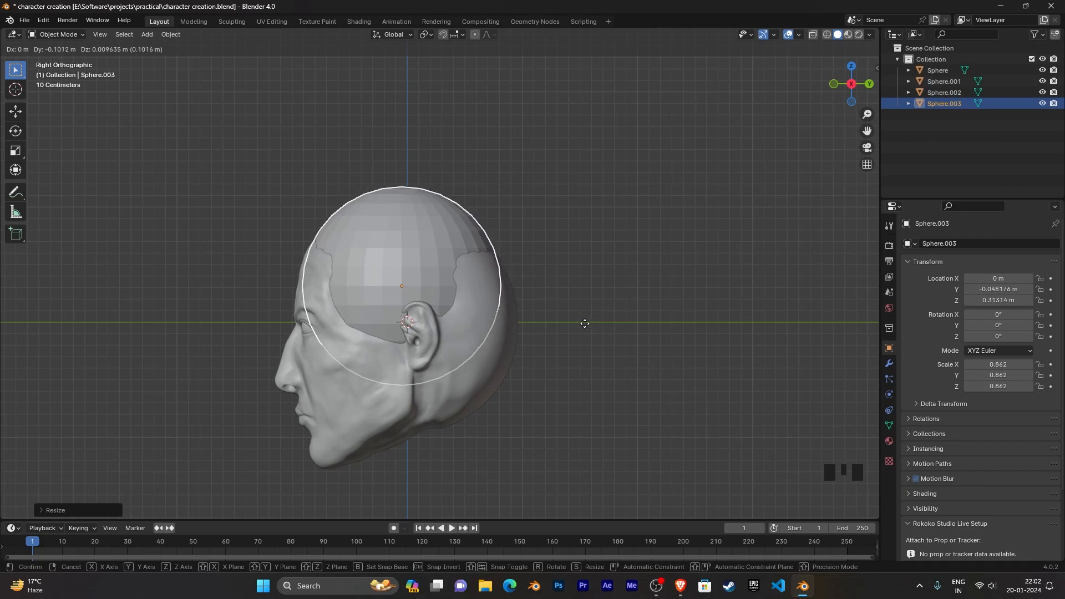
pyautogui.click(585, 324)
# Step: Switch the new sphere to Sculpt Mode
pyautogui.moveTo(564, 328); pyautogui.dragTo(728, 339, button='middle')
pyautogui.scroll(-2, 697, 340)
pyautogui.hotkey('ctrl', 'Tab')
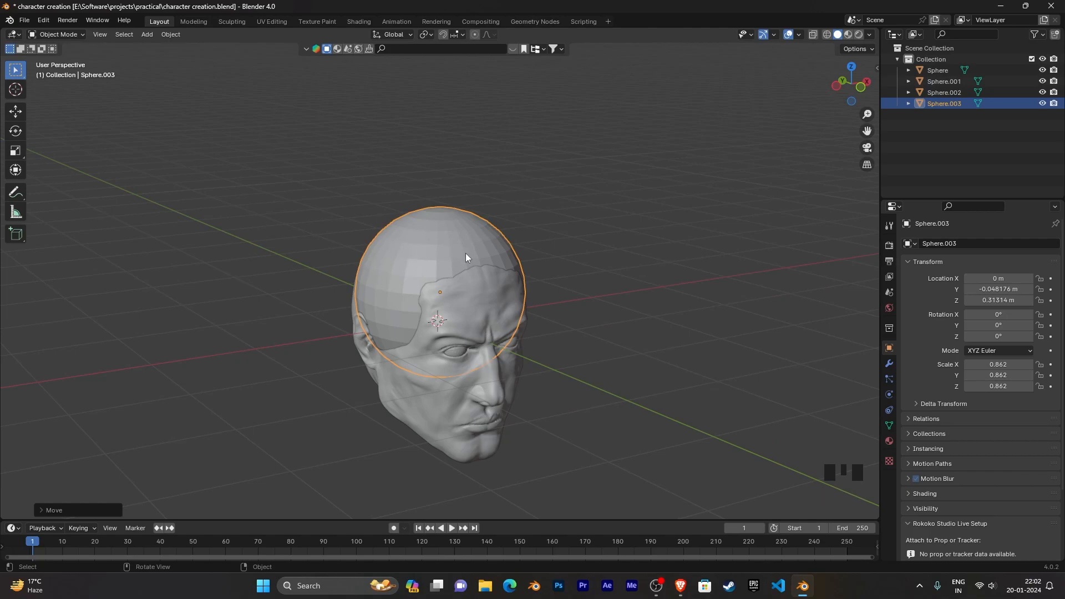
pyautogui.hotkey('ctrl', 'Tab')
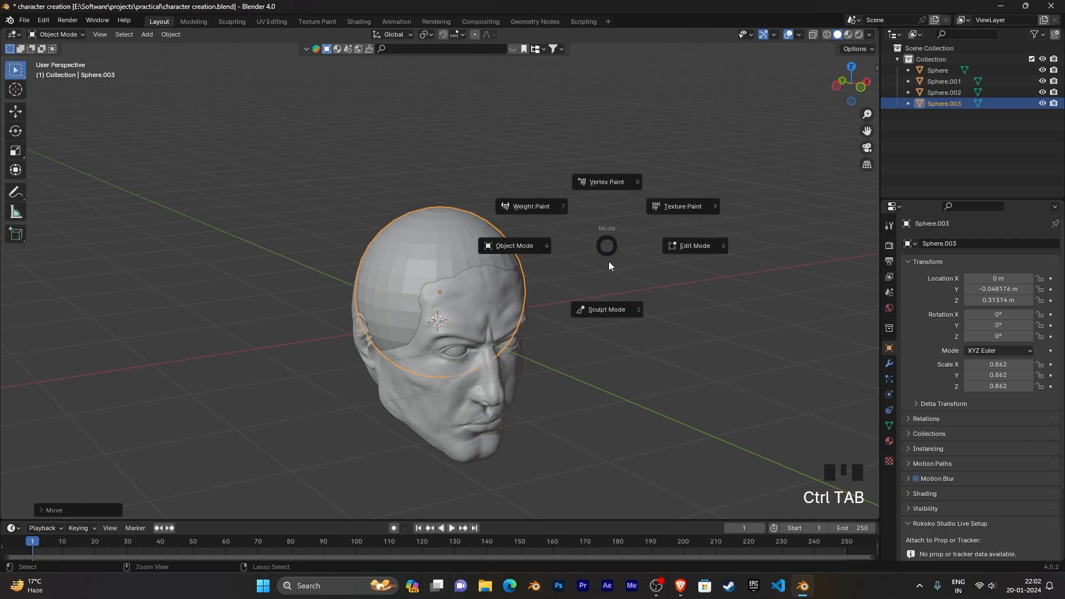
pyautogui.click(607, 323)
pyautogui.scroll(-2, 599, 325)
pyautogui.scroll(2, 615, 321)
pyautogui.moveTo(616, 321); pyautogui.dragTo(751, 344, button='middle')
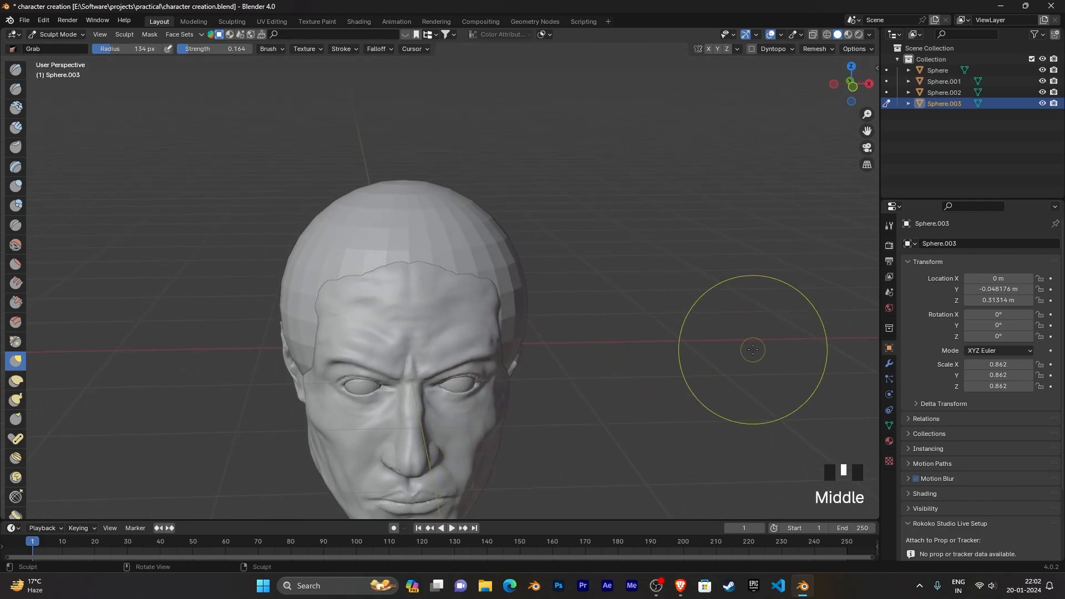
# Step: Set the Remesh voxel size to 0.02 m and remesh the sphere
pyautogui.click(889, 226)
pyautogui.scroll(-4, 820, 250)
pyautogui.scroll(-14, 967, 353)
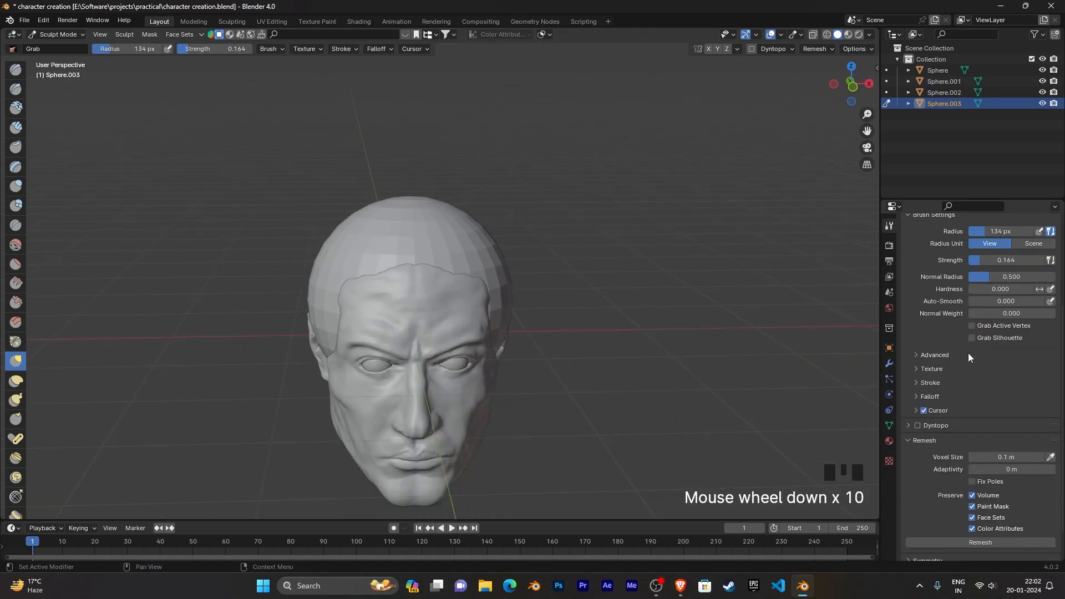
pyautogui.click(1006, 419)
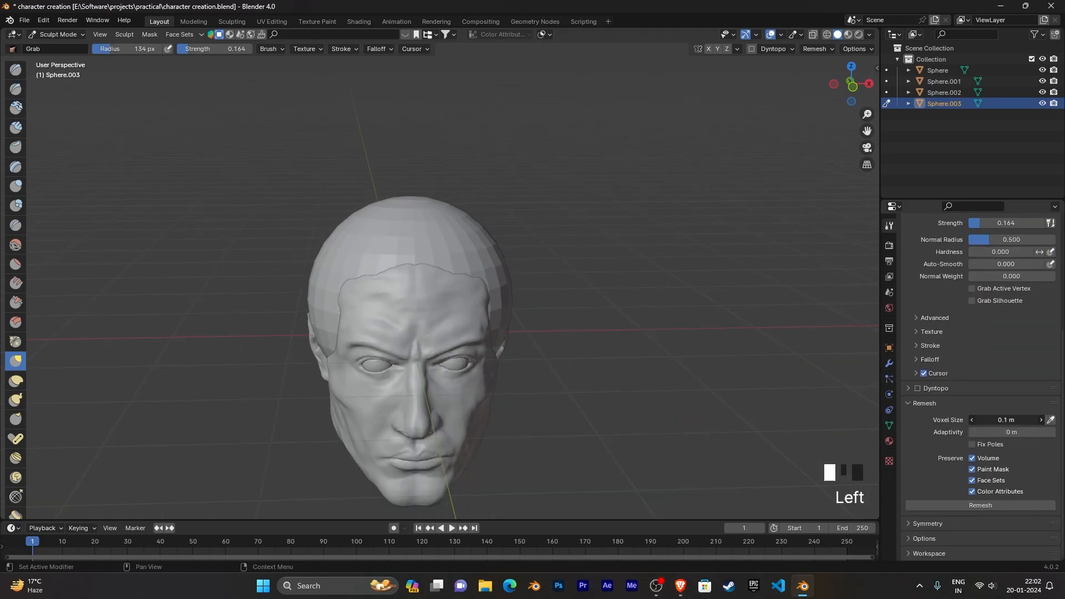
pyautogui.press('Left')
pyautogui.press('Right')
pyautogui.press('Right')
pyautogui.press('BackSpace')
pyautogui.write('.02')
pyautogui.press('Return')
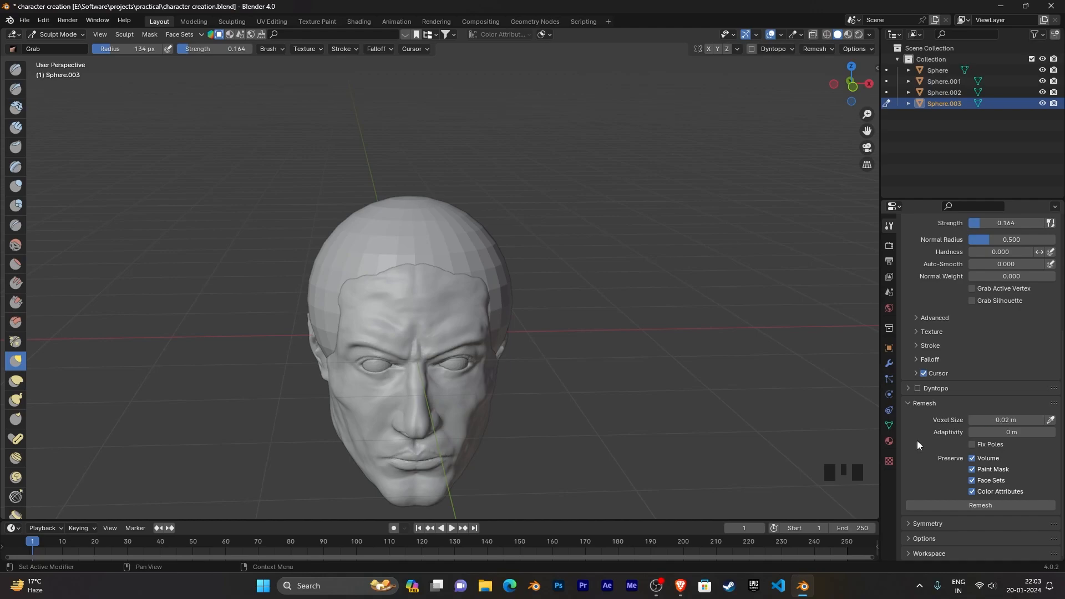
pyautogui.click(943, 505)
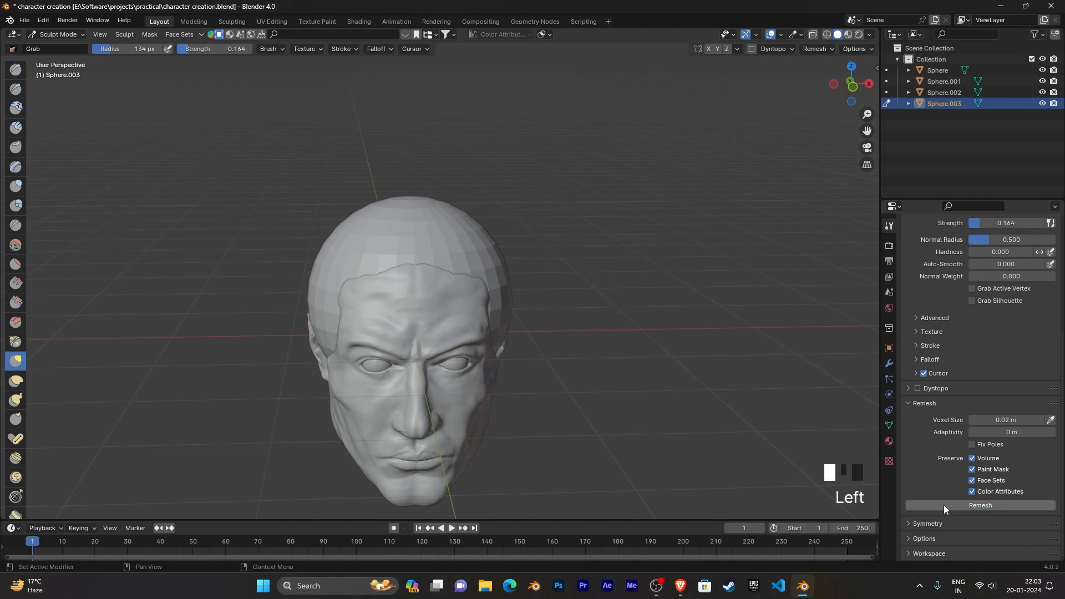
# Step: Examine how the remeshed sphere covers the top of the head from several front angles
pyautogui.middleClick(652, 337)
pyautogui.scroll(2, 652, 337)
pyautogui.moveTo(652, 337); pyautogui.dragTo(688, 282, button='middle')
pyautogui.moveTo(689, 283); pyautogui.dragTo(704, 346, button='middle')
pyautogui.scroll(1, 682, 297)
pyautogui.scroll(-2, 697, 295)
pyautogui.moveTo(704, 346); pyautogui.dragTo(704, 335, button='middle')
pyautogui.scroll(-1, 439, 280)
pyautogui.moveTo(439, 280)
pyautogui.mouseDown(button='middle')
pyautogui.moveTo(442, 255)
pyautogui.moveTo(449, 261)
pyautogui.mouseUp(button='middle')
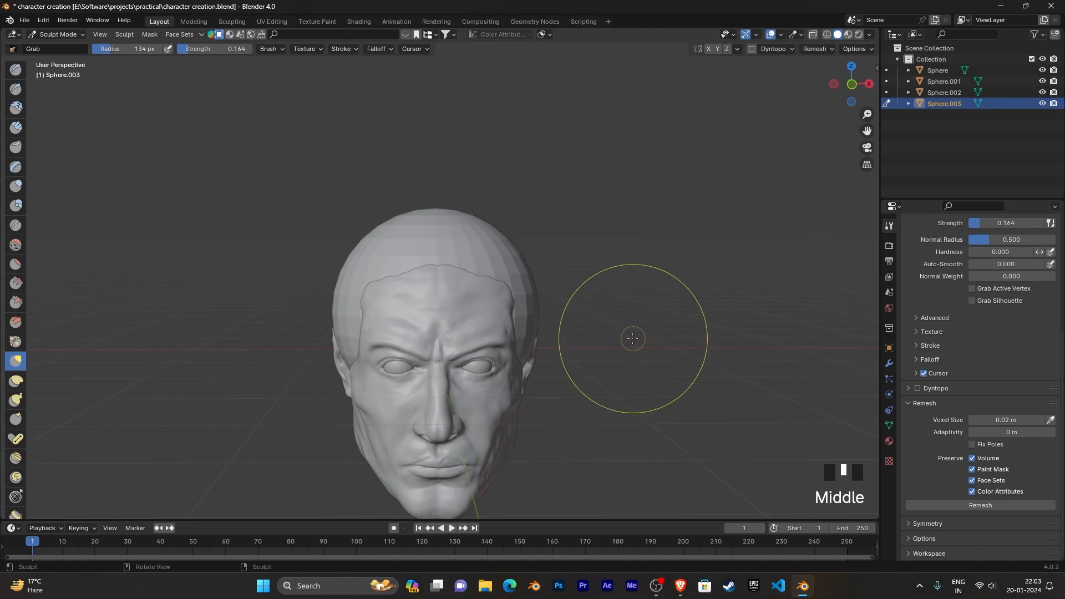
pyautogui.moveTo(637, 333)
pyautogui.mouseDown(button='middle')
pyautogui.moveTo(660, 368)
pyautogui.moveTo(643, 314)
pyautogui.mouseUp(button='middle')
pyautogui.moveTo(644, 315); pyautogui.dragTo(695, 325, button='middle')
pyautogui.keyDown('shift'); pyautogui.moveTo(695, 325); pyautogui.dragTo(692, 346, button='middle'); pyautogui.keyUp('shift')
pyautogui.moveTo(692, 346); pyautogui.dragTo(645, 364, button='middle')
pyautogui.keyDown('shift'); pyautogui.moveTo(645, 364); pyautogui.dragTo(661, 360, button='middle'); pyautogui.keyUp('shift')
pyautogui.scroll(1, 661, 360)
pyautogui.keyDown('shift'); pyautogui.moveTo(661, 360); pyautogui.dragTo(667, 370, button='middle'); pyautogui.keyUp('shift')
pyautogui.scroll(-1, 672, 366)
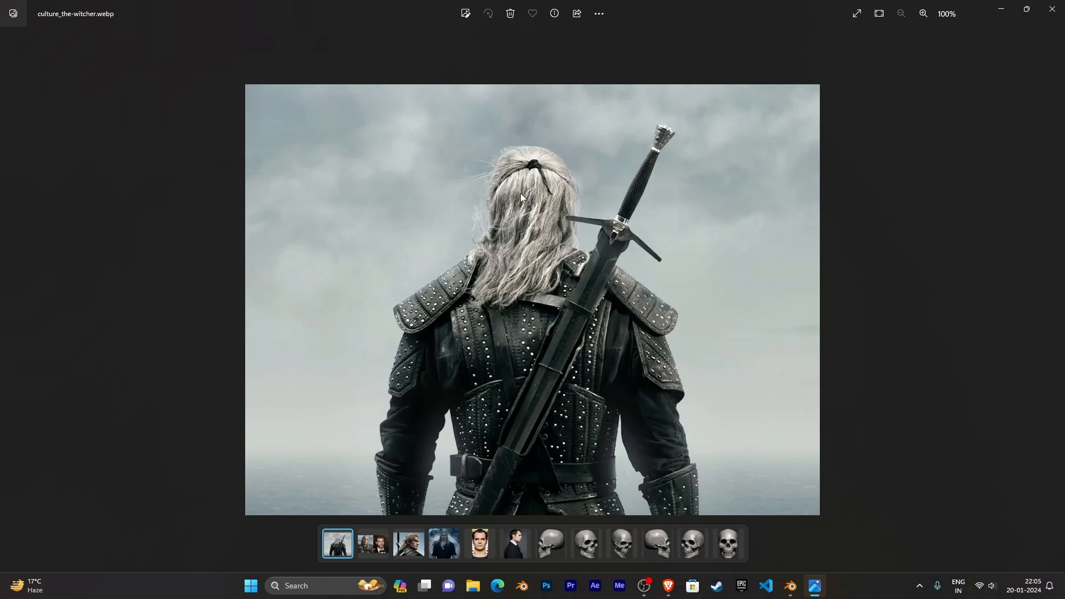
# Step: Study the tied-back hair up close in the back-view reference photo culture_the-witcher.webp
pyautogui.scroll(4, 548, 207)
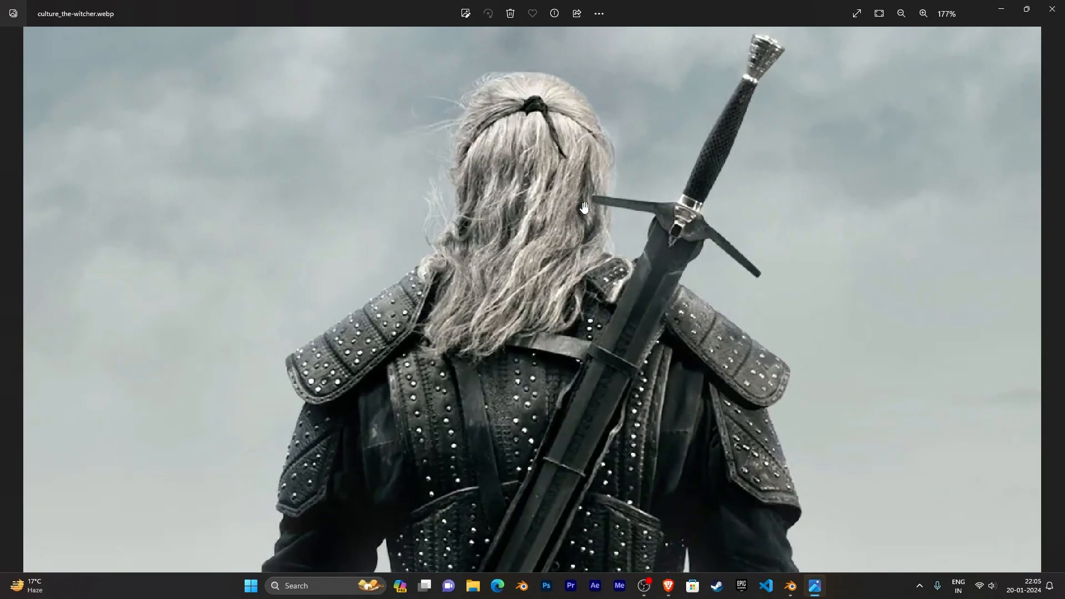
pyautogui.scroll(3, 585, 206)
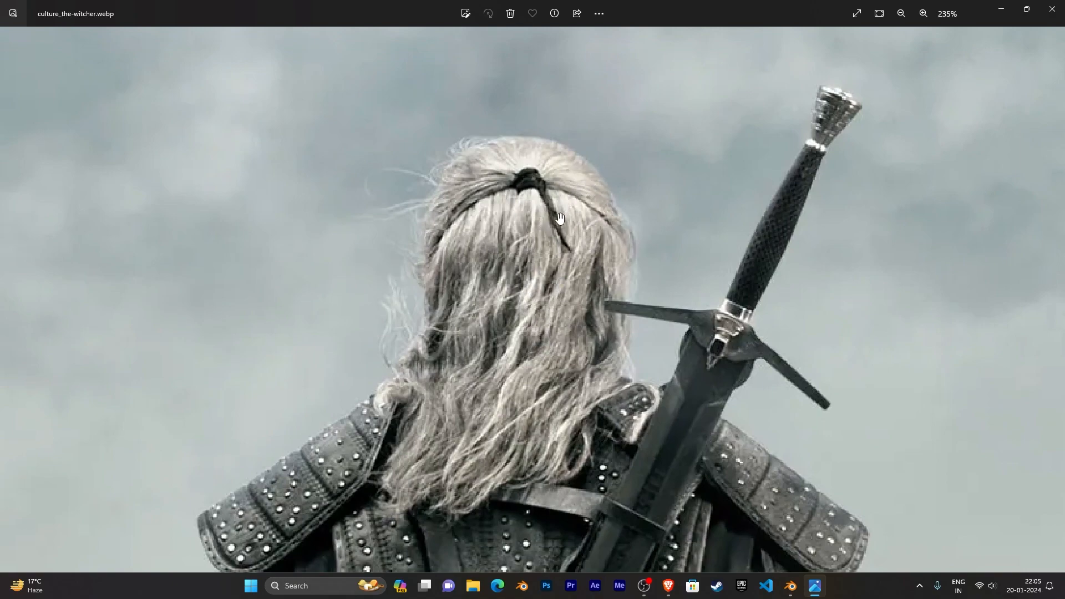
pyautogui.scroll(-3, 563, 246)
pyautogui.scroll(-3, 563, 245)
pyautogui.scroll(4, 561, 242)
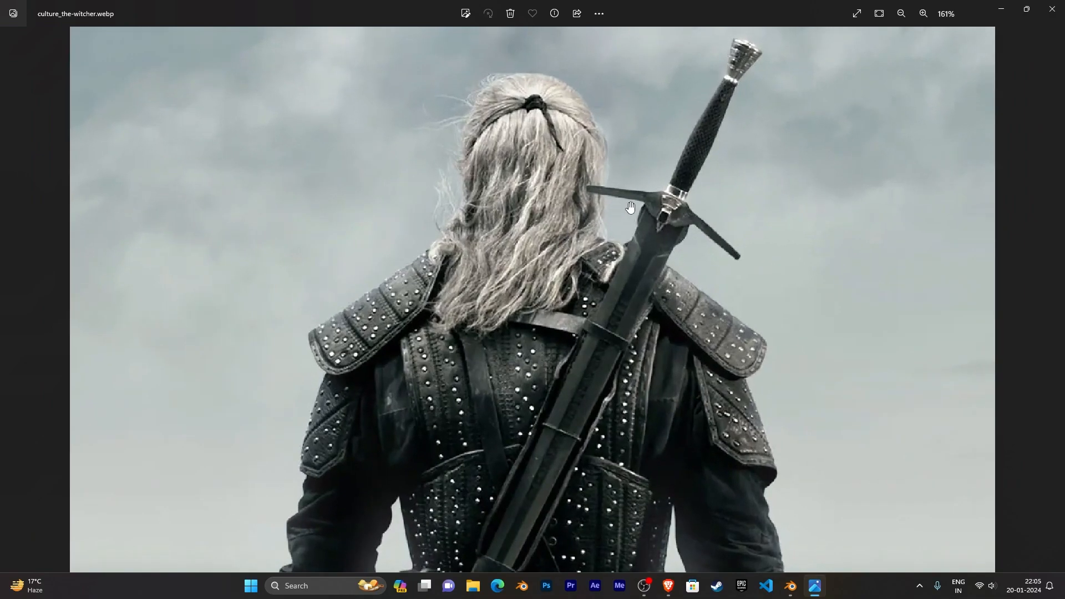
pyautogui.scroll(-2, 630, 207)
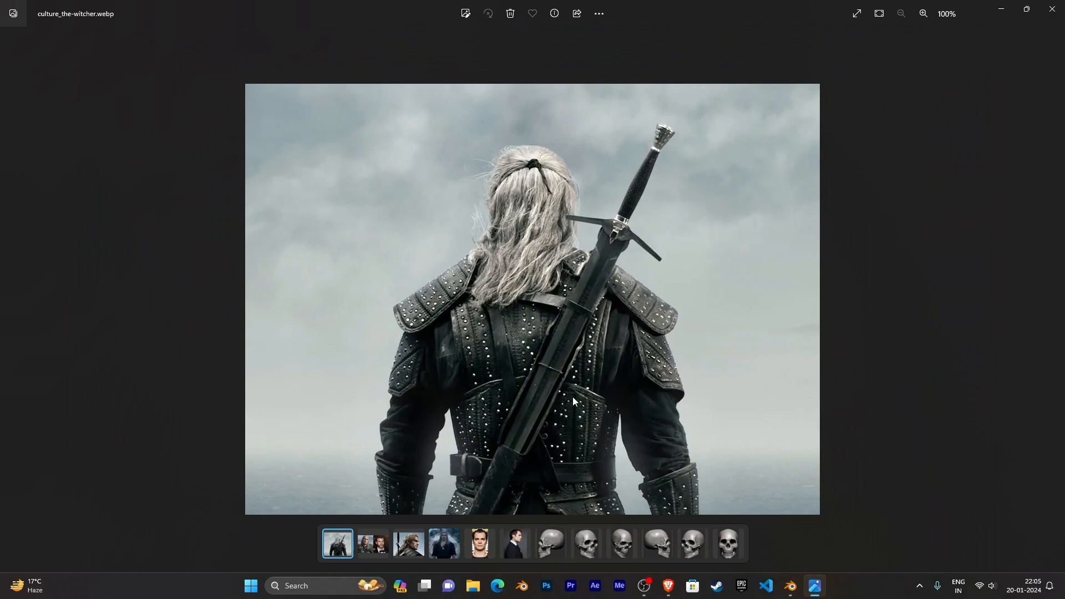
# Step: Compare the hairline and hair flow in the other Witcher reference photos, front and side, and return to Blender
pyautogui.click(375, 548)
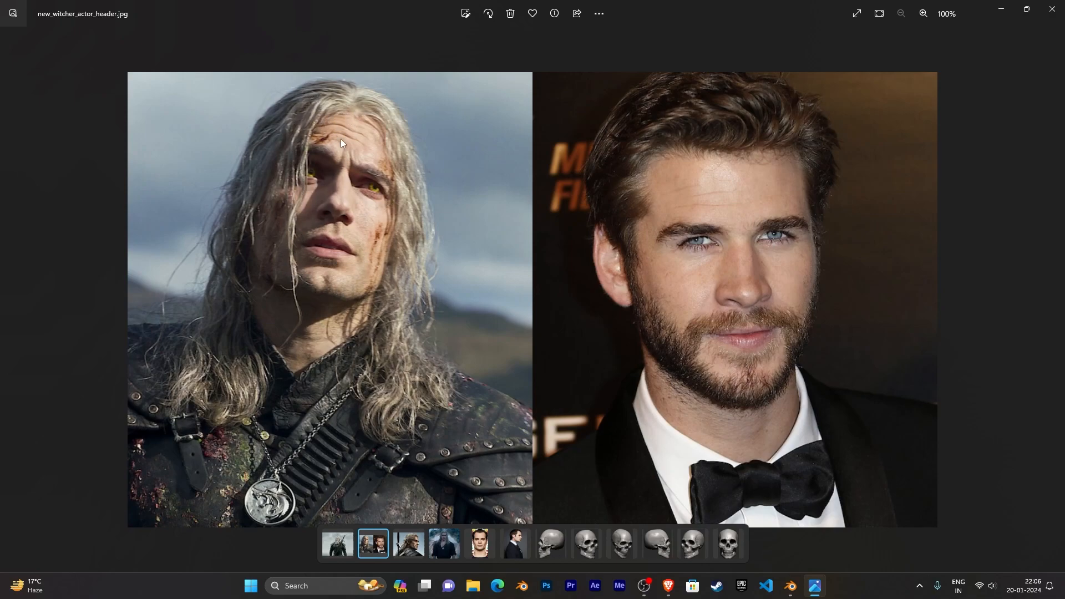
pyautogui.click(409, 546)
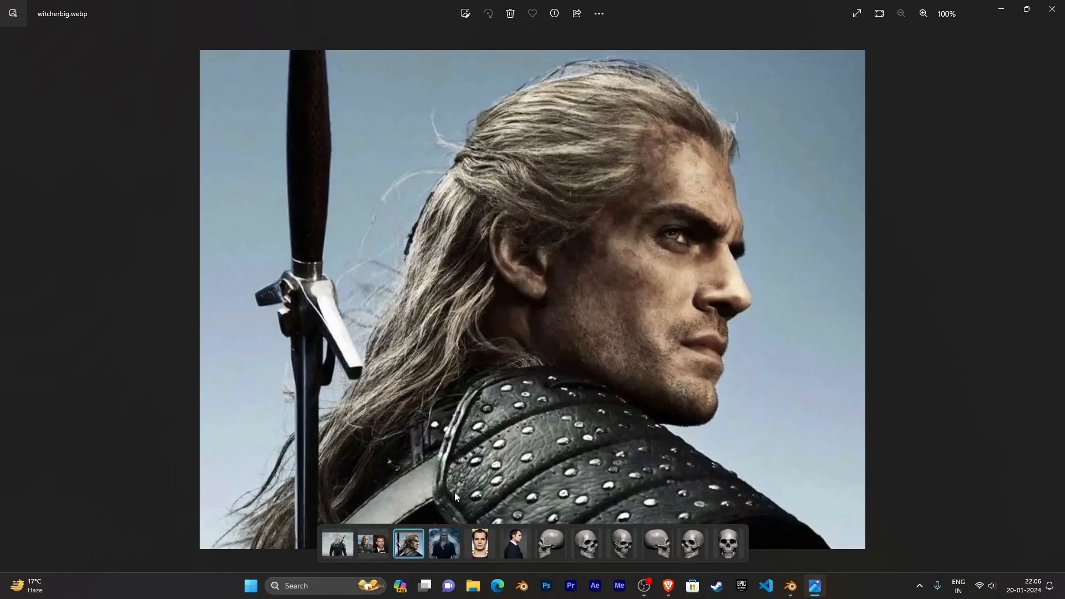
pyautogui.click(444, 549)
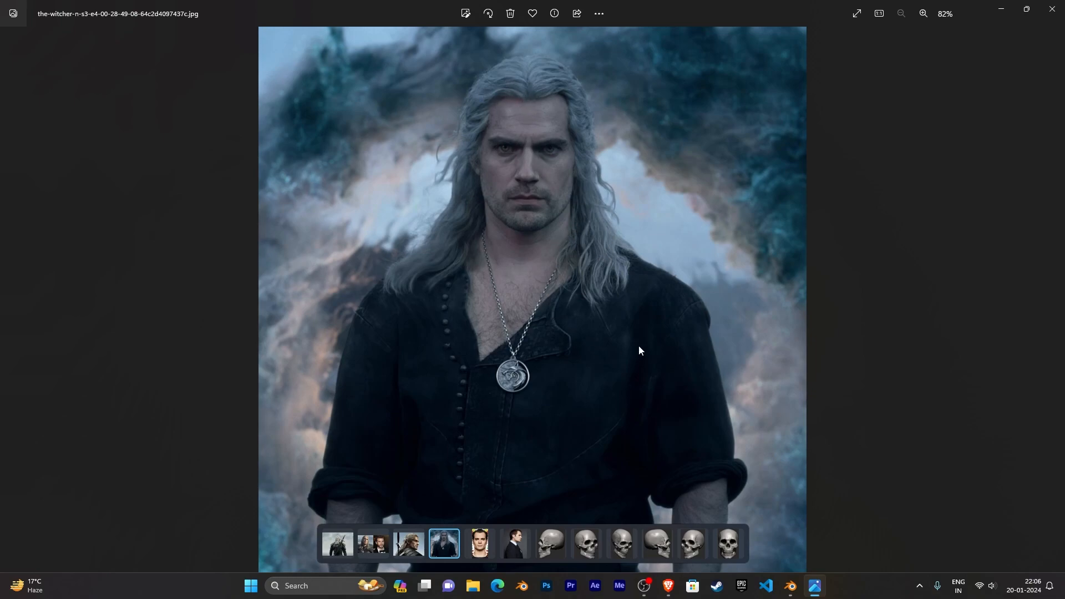
pyautogui.click(411, 544)
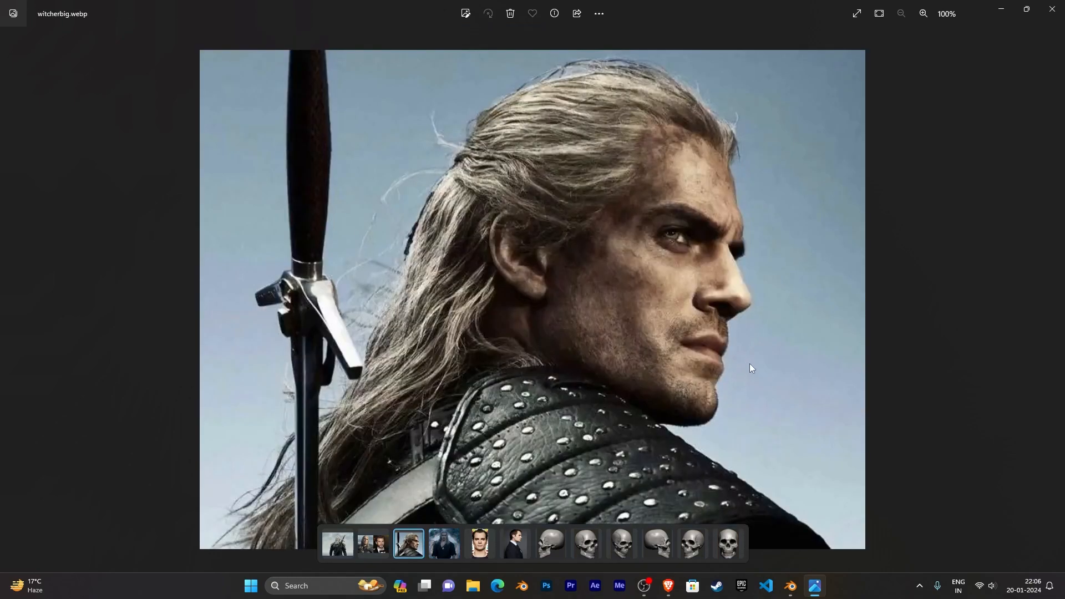
pyautogui.click(795, 590)
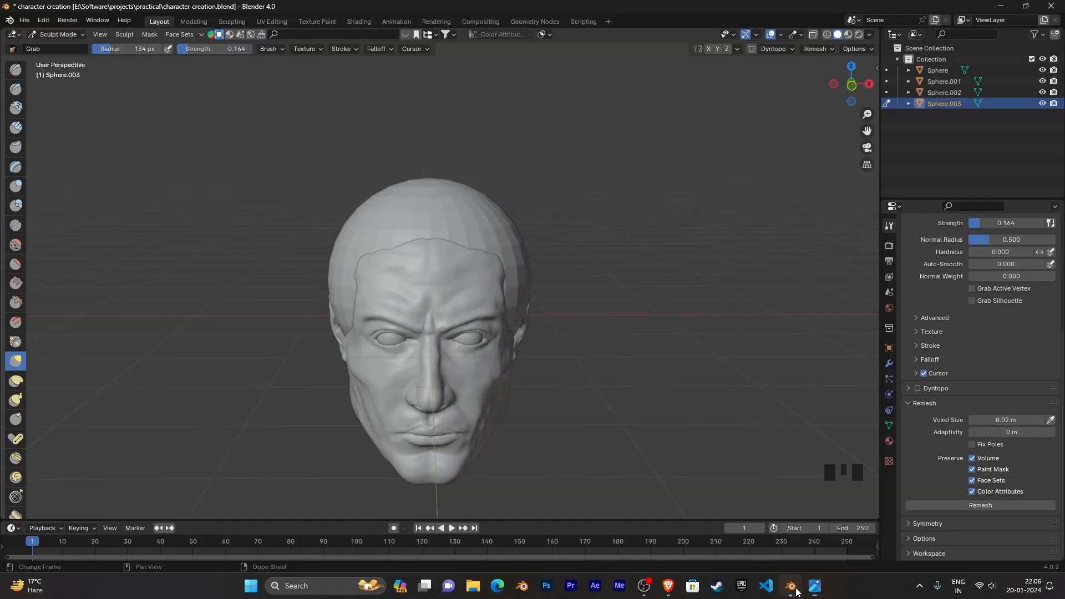
# Step: Build up a pointed widow's peak at the centre of the front hairline with the Clay Strips brush at a 33 px radius
pyautogui.scroll(2, 648, 302)
pyautogui.keyDown('shift'); pyautogui.moveTo(649, 302); pyautogui.dragTo(658, 248, button='middle'); pyautogui.keyUp('shift')
pyautogui.click(16, 127)
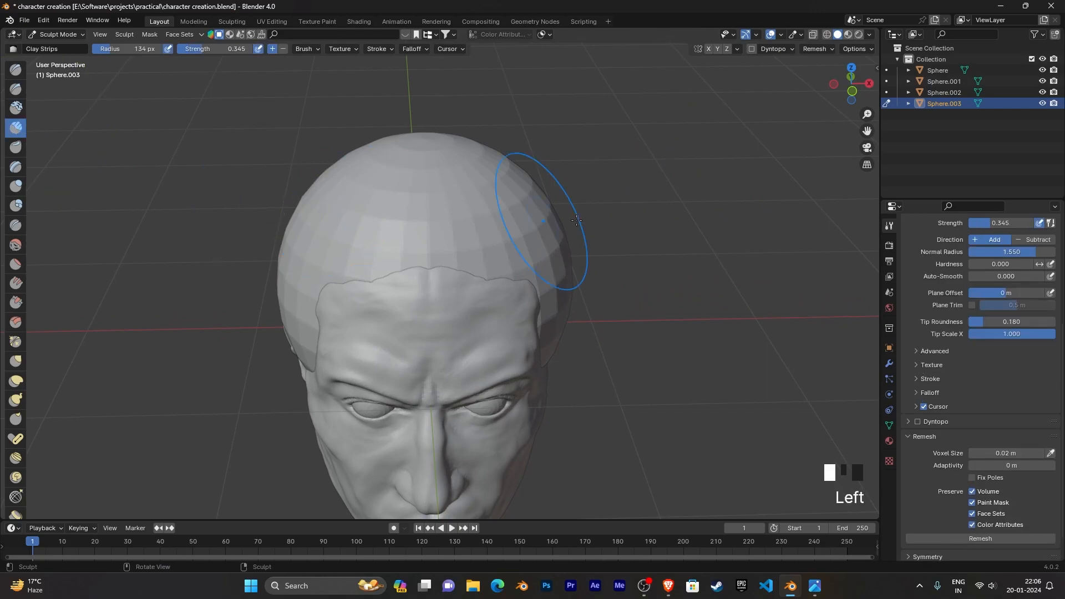
pyautogui.scroll(2, 685, 207)
pyautogui.keyDown('shift'); pyautogui.moveTo(685, 206); pyautogui.dragTo(685, 222, button='middle'); pyautogui.keyUp('shift')
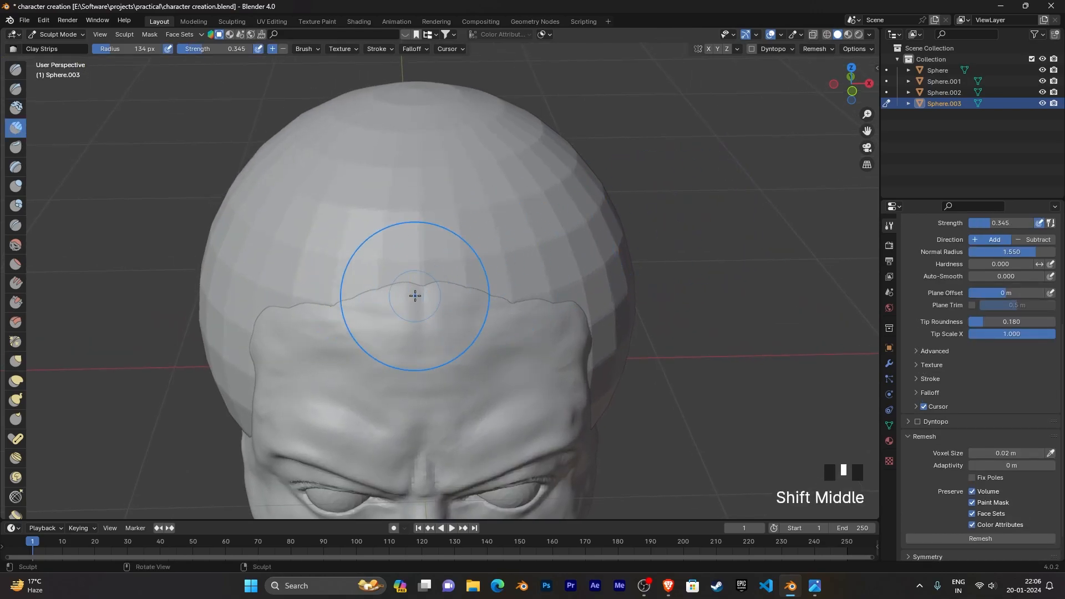
pyautogui.press('f')
pyautogui.click(359, 282)
pyautogui.moveTo(439, 288)
pyautogui.mouseDown()
pyautogui.moveTo(444, 314)
pyautogui.moveTo(401, 314)
pyautogui.moveTo(483, 316)
pyautogui.moveTo(414, 349)
pyautogui.moveTo(392, 347)
pyautogui.moveTo(409, 333)
pyautogui.moveTo(356, 302)
pyautogui.moveTo(438, 286)
pyautogui.mouseUp()
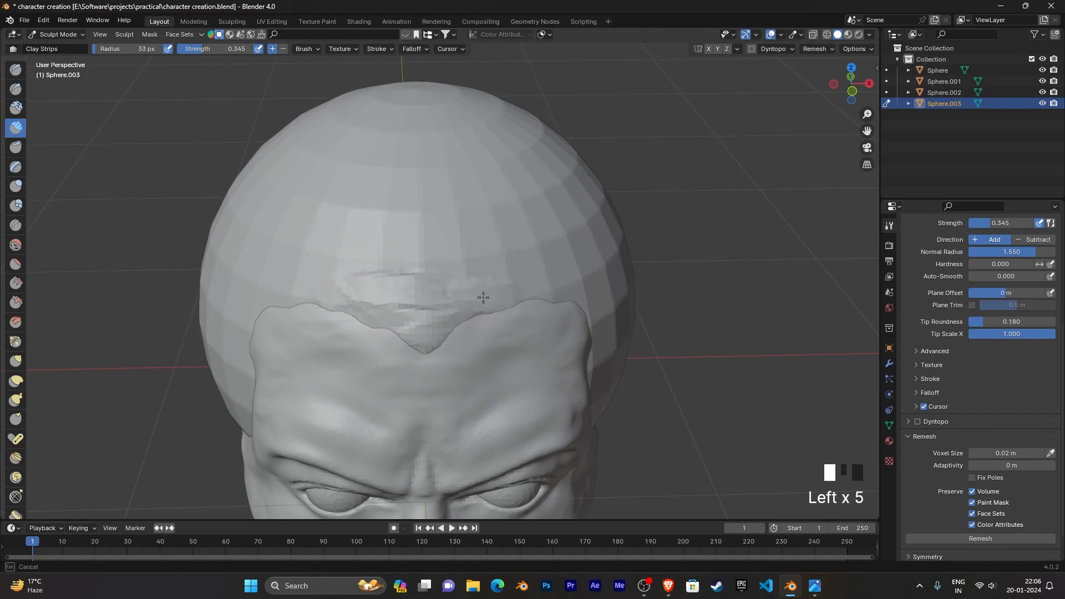
# Step: Carve the front hairline back on both sides of the widow's peak with subtracting Clay Strips strokes
pyautogui.moveTo(531, 298)
pyautogui.keyDown('ctrl'); pyautogui.mouseDown()
pyautogui.moveTo(567, 283)
pyautogui.moveTo(554, 272)
pyautogui.mouseUp(); pyautogui.keyUp('ctrl')
pyautogui.moveTo(549, 271)
pyautogui.keyDown('ctrl'); pyautogui.mouseDown()
pyautogui.moveTo(563, 285)
pyautogui.moveTo(502, 308)
pyautogui.mouseUp(); pyautogui.keyUp('ctrl')
pyautogui.moveTo(326, 313)
pyautogui.keyDown('ctrl'); pyautogui.mouseDown()
pyautogui.moveTo(333, 302)
pyautogui.moveTo(311, 297)
pyautogui.moveTo(314, 287)
pyautogui.moveTo(290, 285)
pyautogui.moveTo(288, 304)
pyautogui.mouseUp(); pyautogui.keyUp('ctrl')
# Step: Carve back the hairline along the character's right temple, from the forehead corner down towards the ear
pyautogui.moveTo(542, 295)
pyautogui.mouseDown(button='middle')
pyautogui.moveTo(493, 290)
pyautogui.moveTo(642, 272)
pyautogui.moveTo(589, 265)
pyautogui.mouseUp(button='middle')
pyautogui.keyDown('ctrl'); pyautogui.moveTo(541, 255); pyautogui.dragTo(517, 332); pyautogui.keyUp('ctrl')
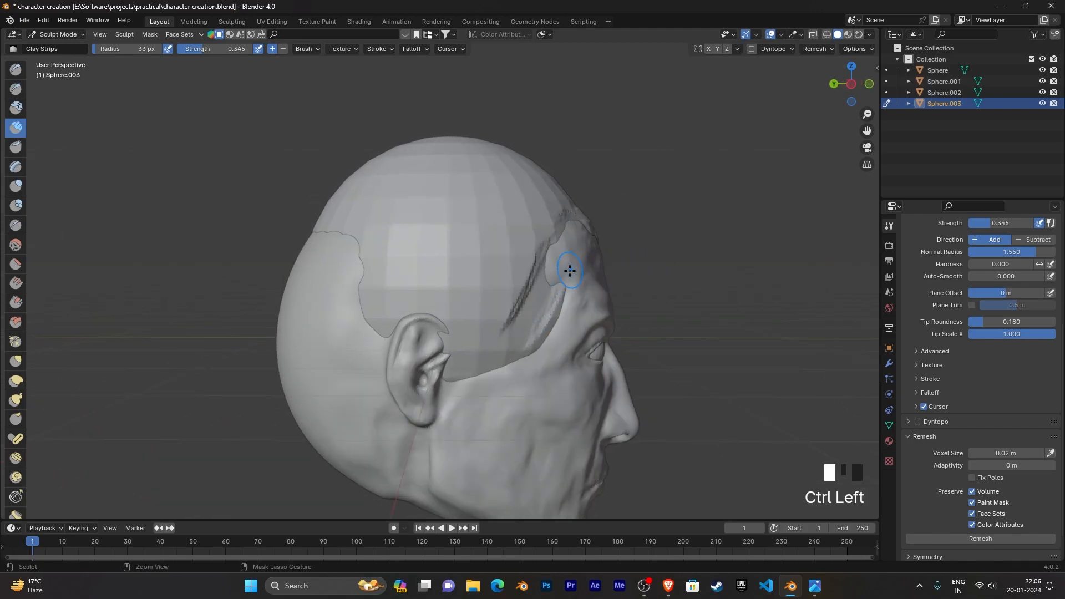
pyautogui.keyDown('ctrl'); pyautogui.moveTo(570, 269); pyautogui.dragTo(535, 339); pyautogui.keyUp('ctrl')
pyautogui.moveTo(560, 311)
pyautogui.mouseDown(button='middle')
pyautogui.moveTo(488, 345)
pyautogui.moveTo(527, 308)
pyautogui.moveTo(561, 297)
pyautogui.moveTo(424, 333)
pyautogui.moveTo(571, 299)
pyautogui.moveTo(571, 328)
pyautogui.moveTo(657, 297)
pyautogui.moveTo(588, 302)
pyautogui.moveTo(673, 257)
pyautogui.mouseUp(button='middle')
pyautogui.scroll(2, 488, 345)
pyautogui.keyDown('ctrl'); pyautogui.click(543, 348); pyautogui.keyUp('ctrl')
pyautogui.keyDown('ctrl'); pyautogui.click(544, 349); pyautogui.keyUp('ctrl')
pyautogui.scroll(-2, 554, 316)
pyautogui.scroll(2, 669, 259)
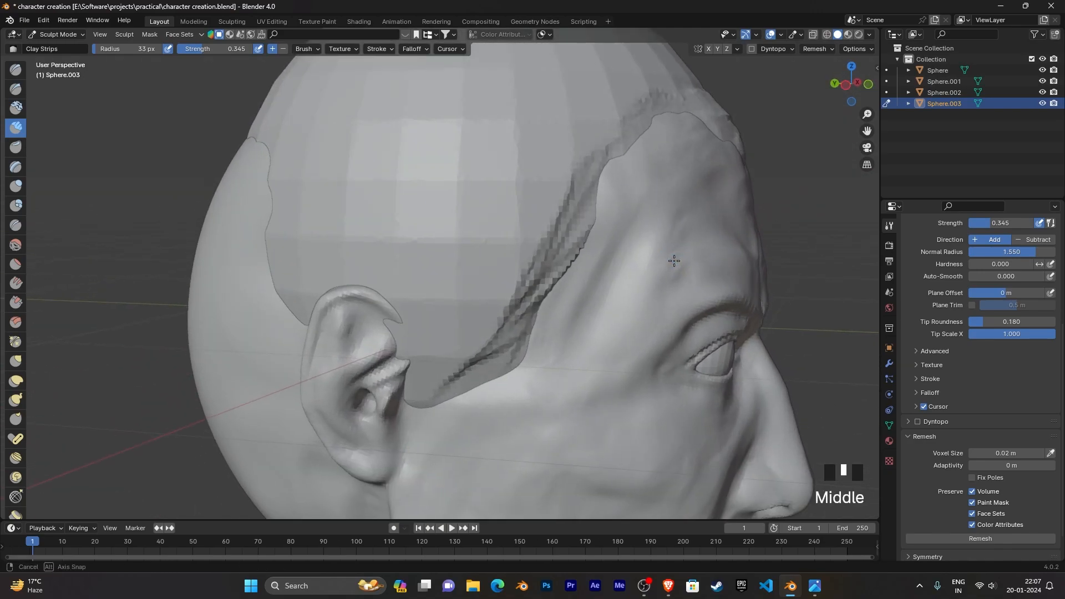
pyautogui.moveTo(583, 302)
pyautogui.keyDown('shift'); pyautogui.mouseDown(button='middle')
pyautogui.moveTo(523, 333)
pyautogui.moveTo(476, 316)
pyautogui.mouseUp(button='middle'); pyautogui.keyUp('shift')
pyautogui.moveTo(565, 301); pyautogui.dragTo(562, 300, button='middle')
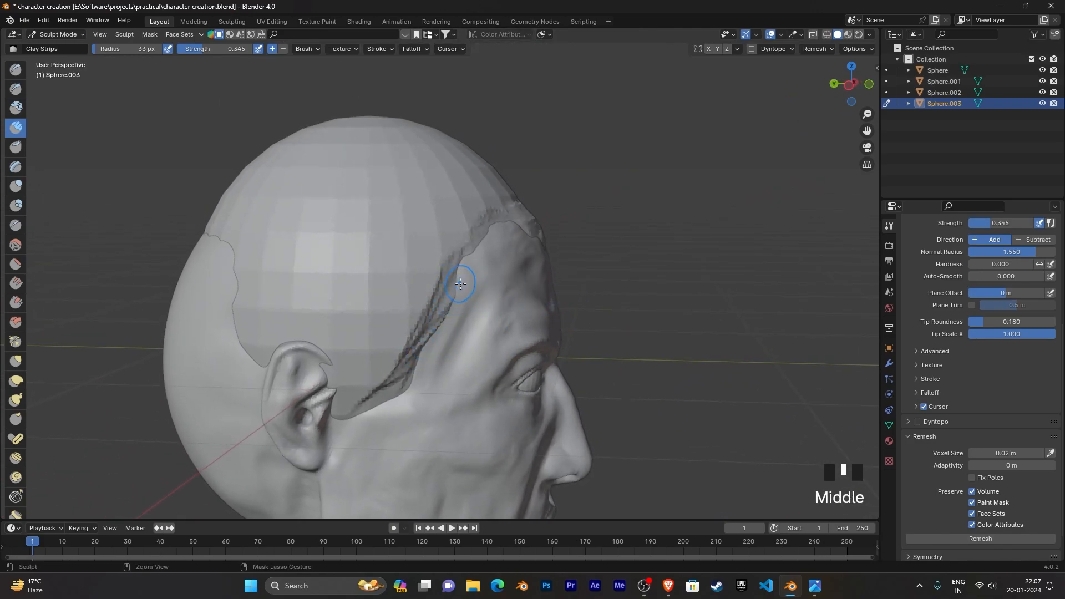
pyautogui.moveTo(538, 283); pyautogui.dragTo(624, 253, button='middle')
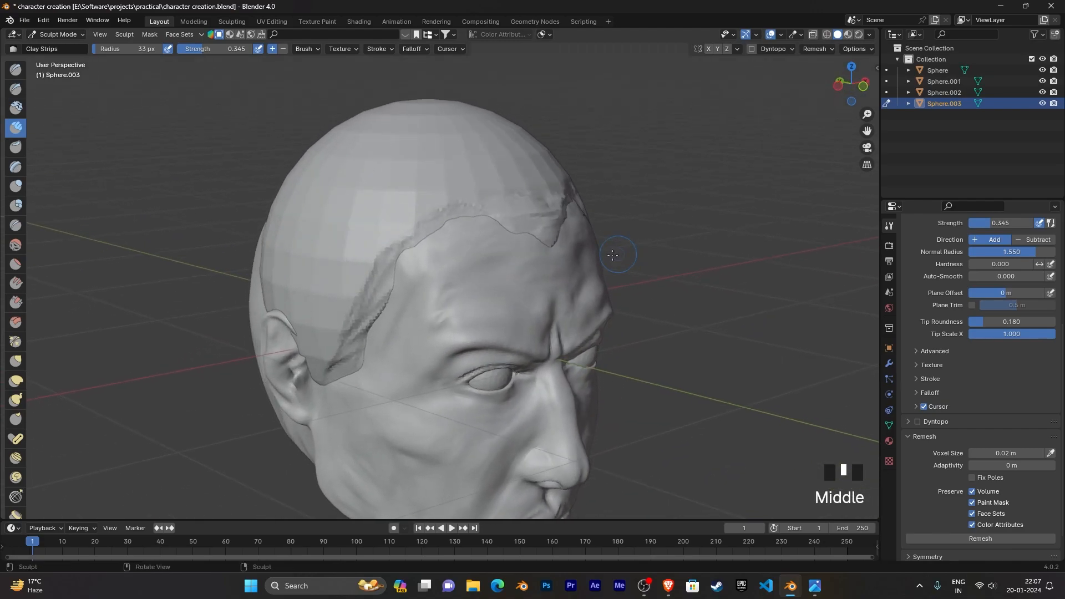
# Step: Add clay over the character's right temple to bring the hair forward to the brow end and fill towards the sideburn
pyautogui.moveTo(374, 274)
pyautogui.mouseDown()
pyautogui.moveTo(385, 273)
pyautogui.moveTo(377, 284)
pyautogui.mouseUp()
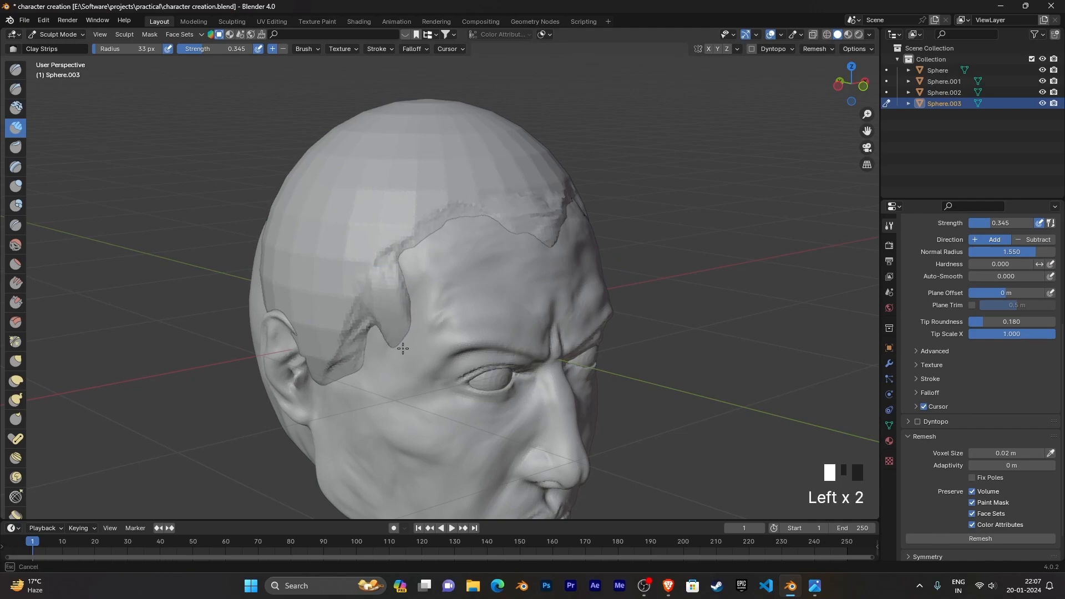
pyautogui.moveTo(387, 240)
pyautogui.mouseDown()
pyautogui.moveTo(400, 256)
pyautogui.moveTo(392, 277)
pyautogui.mouseUp()
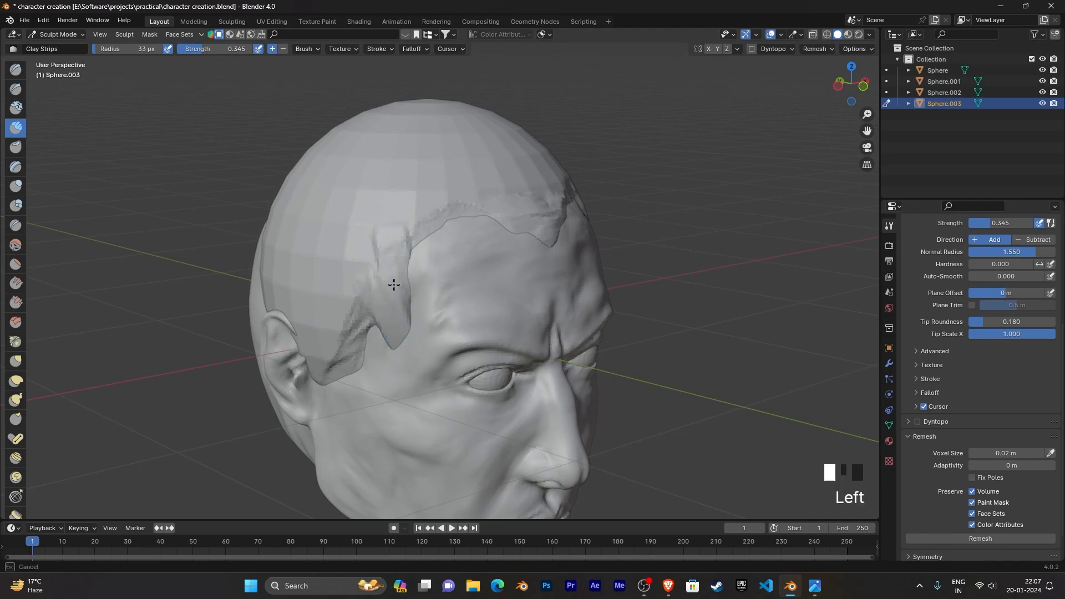
pyautogui.moveTo(404, 336); pyautogui.dragTo(360, 353)
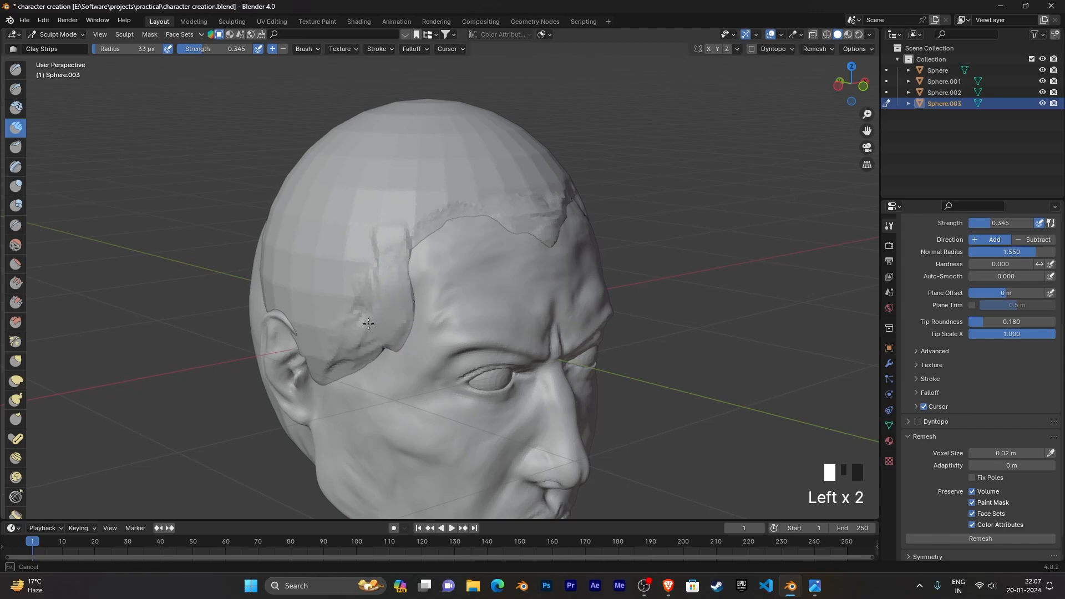
# Step: Carve a receding corner into the hairline between the character's right temple and the widow's peak
pyautogui.moveTo(435, 309); pyautogui.dragTo(475, 256, button='middle')
pyautogui.scroll(5, 554, 273)
pyautogui.moveTo(554, 274)
pyautogui.keyDown('shift'); pyautogui.mouseDown(button='middle')
pyautogui.moveTo(578, 328)
pyautogui.moveTo(578, 302)
pyautogui.mouseUp(button='middle'); pyautogui.keyUp('shift')
pyautogui.moveTo(532, 277)
pyautogui.keyDown('ctrl'); pyautogui.mouseDown()
pyautogui.moveTo(428, 226)
pyautogui.moveTo(460, 256)
pyautogui.moveTo(393, 190)
pyautogui.moveTo(399, 308)
pyautogui.moveTo(363, 222)
pyautogui.moveTo(375, 313)
pyautogui.moveTo(411, 277)
pyautogui.moveTo(406, 233)
pyautogui.mouseUp(); pyautogui.keyUp('ctrl')
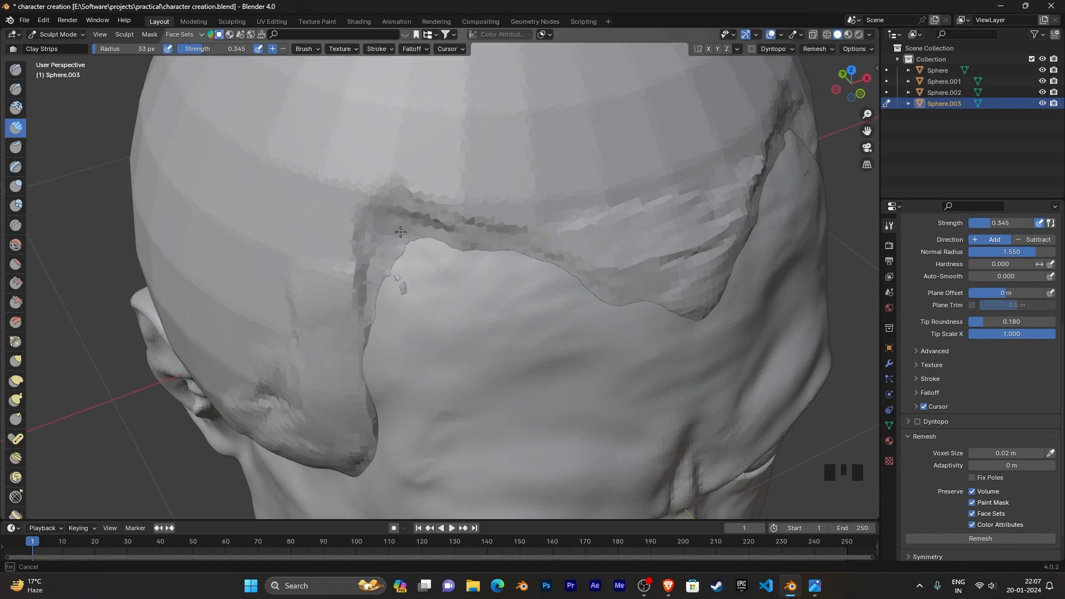
pyautogui.moveTo(392, 279)
pyautogui.keyDown('ctrl'); pyautogui.mouseDown()
pyautogui.moveTo(452, 261)
pyautogui.moveTo(507, 271)
pyautogui.mouseUp(); pyautogui.keyUp('ctrl')
pyautogui.moveTo(506, 271)
pyautogui.mouseDown(button='middle')
pyautogui.moveTo(491, 264)
pyautogui.moveTo(518, 245)
pyautogui.moveTo(428, 334)
pyautogui.mouseUp(button='middle')
pyautogui.scroll(2, 492, 263)
pyautogui.keyDown('ctrl'); pyautogui.moveTo(427, 335); pyautogui.dragTo(439, 346); pyautogui.keyUp('ctrl')
# Step: Compare the front hairline with the reference photo witcherbig.webp and return to Blender
pyautogui.scroll(-2, 577, 333)
pyautogui.moveTo(577, 333)
pyautogui.mouseDown(button='middle')
pyautogui.moveTo(580, 286)
pyautogui.moveTo(563, 275)
pyautogui.mouseUp(button='middle')
pyautogui.scroll(-2, 580, 287)
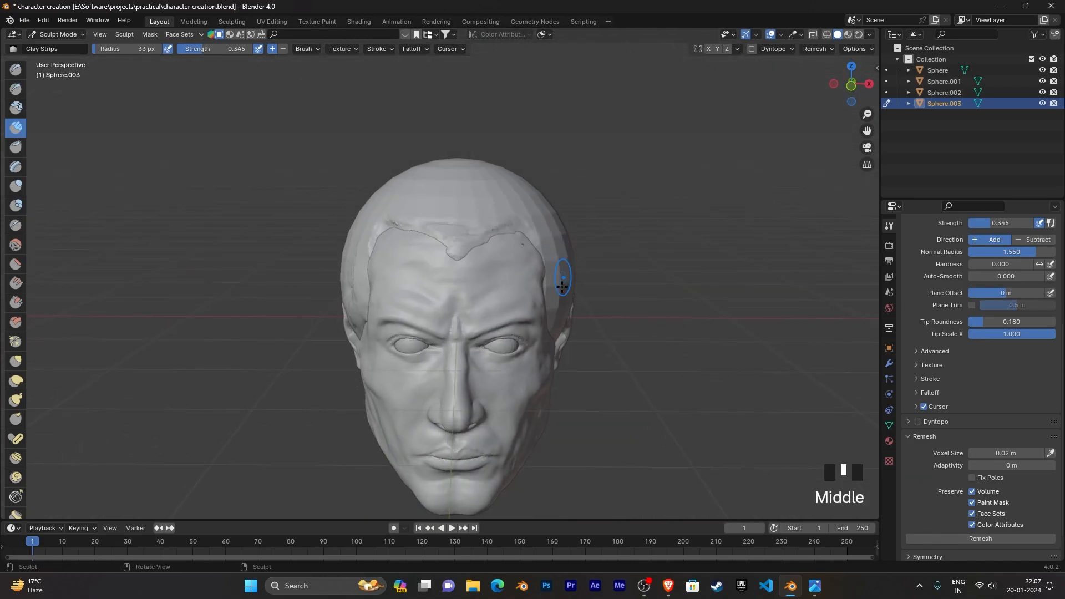
pyautogui.click(815, 588)
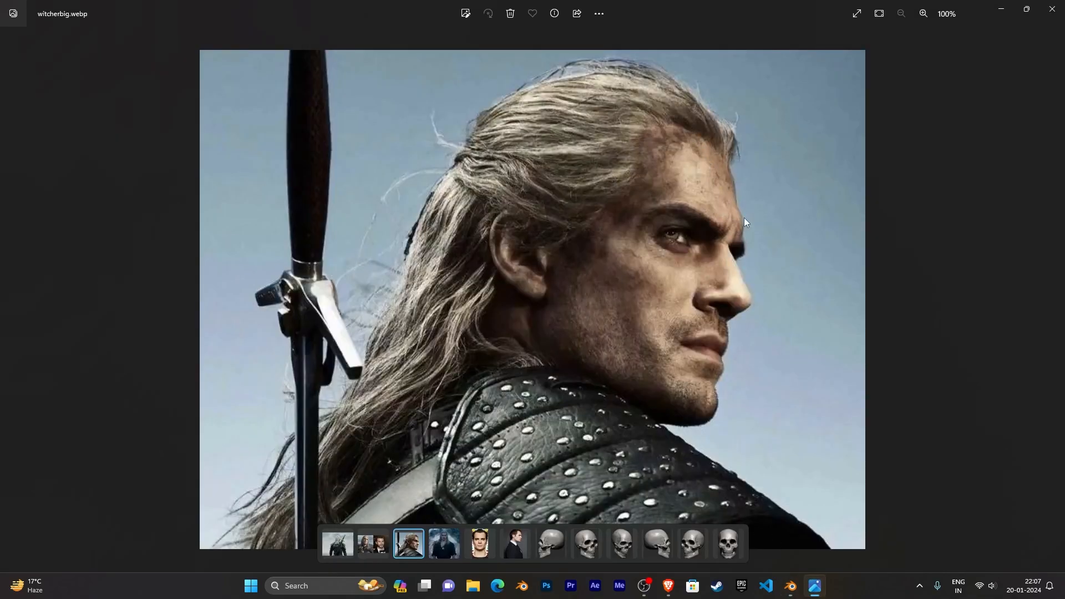
pyautogui.click(790, 586)
# Step: Blunt the tip of the widow's peak and fill in clay along its side towards the character's left
pyautogui.scroll(3, 526, 332)
pyautogui.keyDown('shift'); pyautogui.moveTo(527, 322); pyautogui.dragTo(509, 383, button='middle'); pyautogui.keyUp('shift')
pyautogui.scroll(2, 441, 339)
pyautogui.keyDown('shift'); pyautogui.moveTo(439, 340); pyautogui.dragTo(465, 346, button='middle'); pyautogui.keyUp('shift')
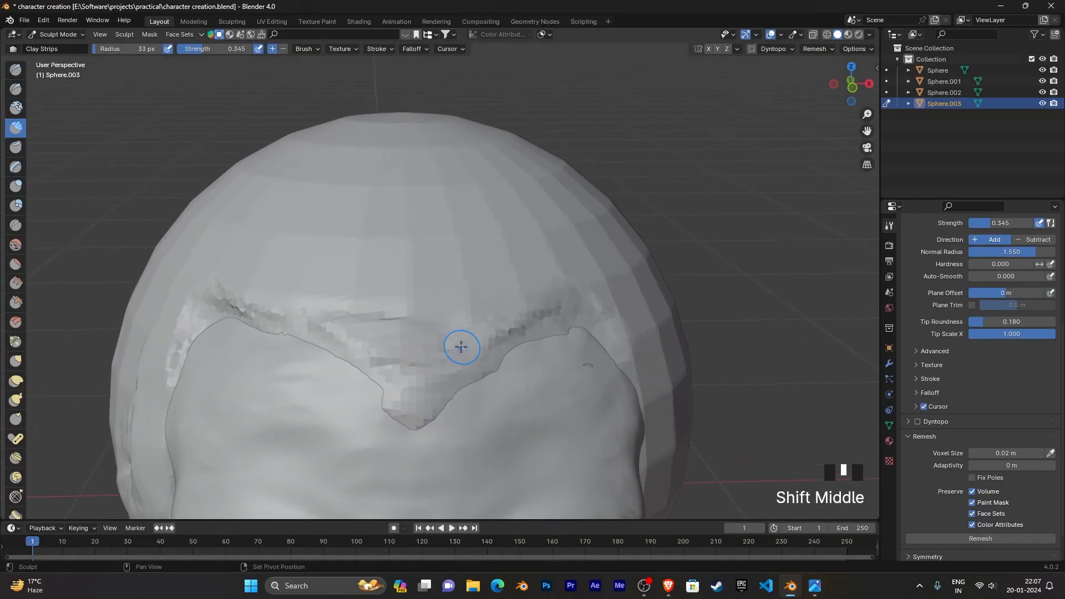
pyautogui.moveTo(411, 426)
pyautogui.keyDown('ctrl'); pyautogui.mouseDown()
pyautogui.moveTo(397, 416)
pyautogui.moveTo(438, 405)
pyautogui.moveTo(499, 349)
pyautogui.moveTo(502, 323)
pyautogui.moveTo(482, 361)
pyautogui.moveTo(518, 305)
pyautogui.moveTo(554, 300)
pyautogui.moveTo(530, 279)
pyautogui.moveTo(546, 327)
pyautogui.moveTo(482, 377)
pyautogui.mouseUp(); pyautogui.keyUp('ctrl')
pyautogui.moveTo(526, 307)
pyautogui.mouseDown()
pyautogui.moveTo(486, 369)
pyautogui.moveTo(494, 355)
pyautogui.mouseUp()
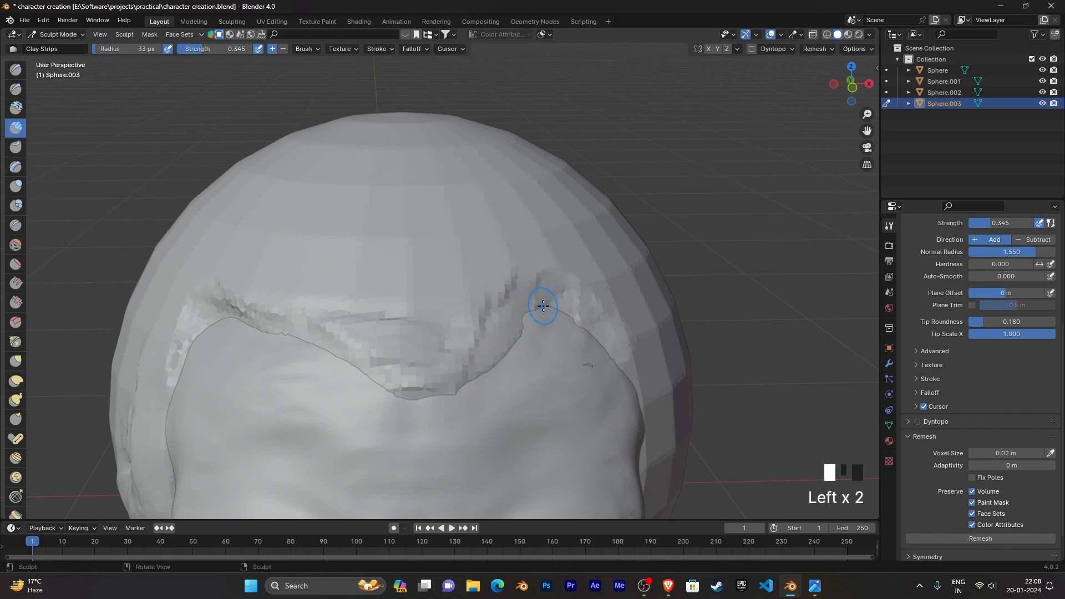
# Step: Carve a receding corner into the hairline between the widow's peak and the character's left temple
pyautogui.keyDown('ctrl'); pyautogui.moveTo(543, 305); pyautogui.dragTo(509, 382); pyautogui.keyUp('ctrl')
pyautogui.keyDown('ctrl'); pyautogui.moveTo(545, 293); pyautogui.dragTo(621, 366); pyautogui.keyUp('ctrl')
pyautogui.scroll(-1, 641, 380)
pyautogui.moveTo(641, 380)
pyautogui.mouseDown(button='middle')
pyautogui.moveTo(630, 427)
pyautogui.moveTo(637, 238)
pyautogui.moveTo(653, 268)
pyautogui.mouseUp(button='middle')
pyautogui.scroll(4, 639, 397)
pyautogui.moveTo(583, 270)
pyautogui.keyDown('ctrl'); pyautogui.mouseDown()
pyautogui.moveTo(577, 236)
pyautogui.moveTo(567, 259)
pyautogui.mouseUp(); pyautogui.keyUp('ctrl')
pyautogui.moveTo(592, 244)
pyautogui.keyDown('ctrl'); pyautogui.mouseDown()
pyautogui.moveTo(574, 261)
pyautogui.moveTo(586, 237)
pyautogui.mouseUp(); pyautogui.keyUp('ctrl')
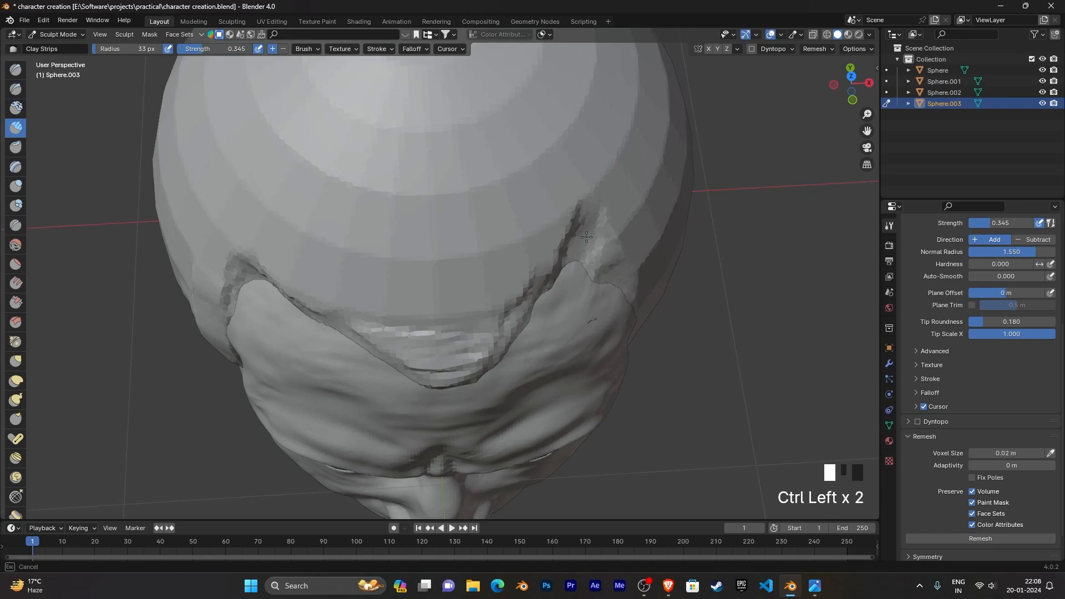
pyautogui.moveTo(630, 308)
pyautogui.mouseDown(button='middle')
pyautogui.moveTo(632, 288)
pyautogui.moveTo(521, 214)
pyautogui.mouseUp(button='middle')
pyautogui.keyDown('ctrl'); pyautogui.moveTo(521, 214); pyautogui.dragTo(523, 217); pyautogui.keyUp('ctrl')
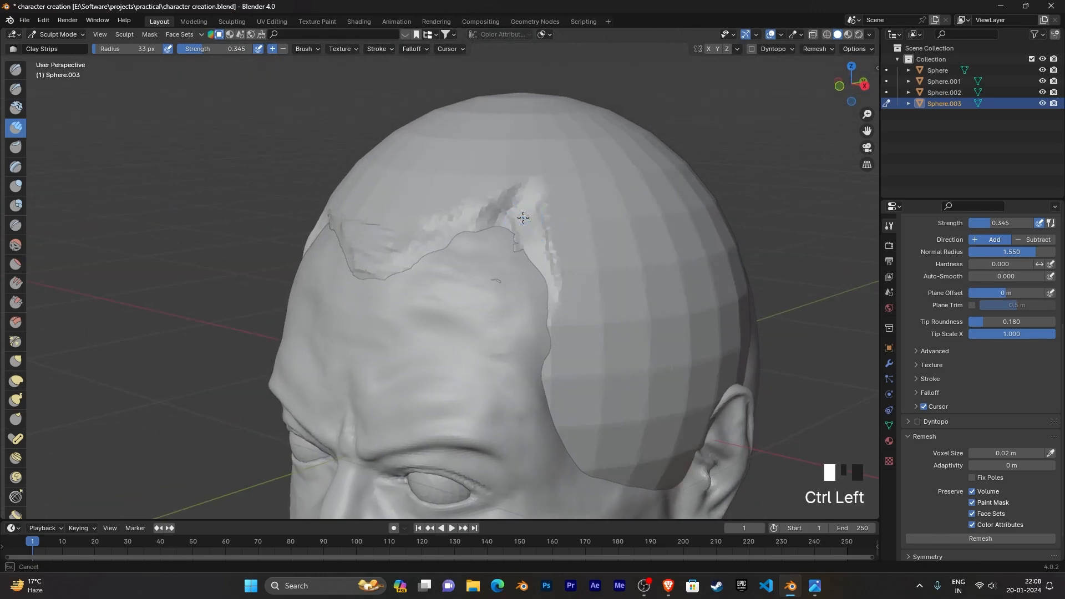
# Step: Check the side hairline against the reference photo witcherbig.webp again, then return to Blender
pyautogui.moveTo(616, 301); pyautogui.dragTo(699, 287, button='middle')
pyautogui.scroll(-2, 764, 287)
pyautogui.scroll(-1, 700, 287)
pyautogui.click(815, 586)
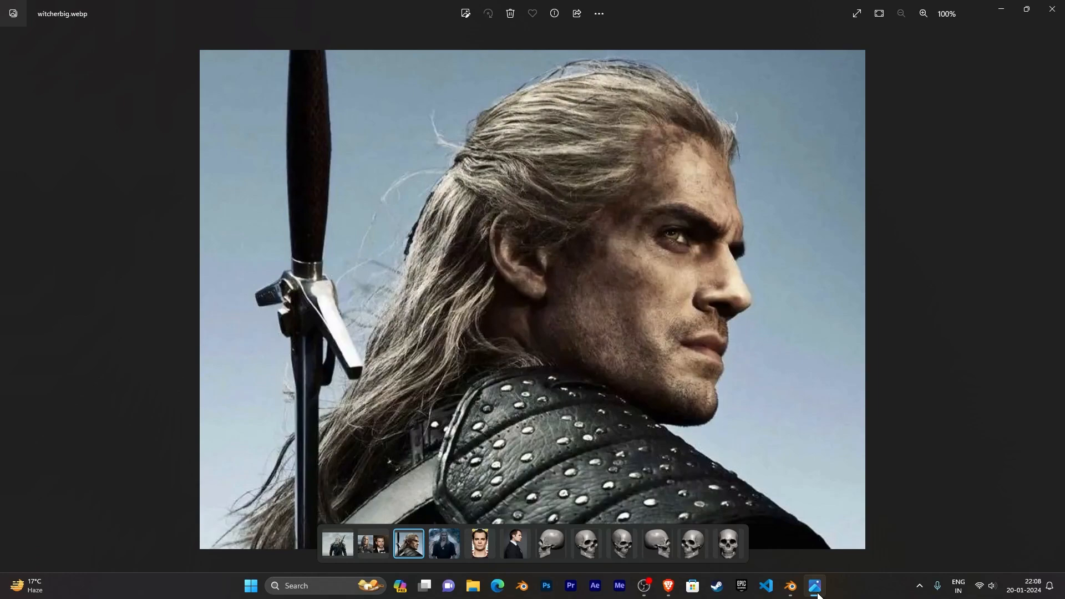
pyautogui.click(817, 593)
# Step: Trim the front edge of the hair on the character's right temple back into a steep line down to the cheekbone
pyautogui.moveTo(482, 239); pyautogui.dragTo(471, 226, button='middle')
pyautogui.moveTo(457, 217)
pyautogui.keyDown('ctrl'); pyautogui.mouseDown()
pyautogui.moveTo(451, 247)
pyautogui.moveTo(447, 210)
pyautogui.mouseUp(); pyautogui.keyUp('ctrl')
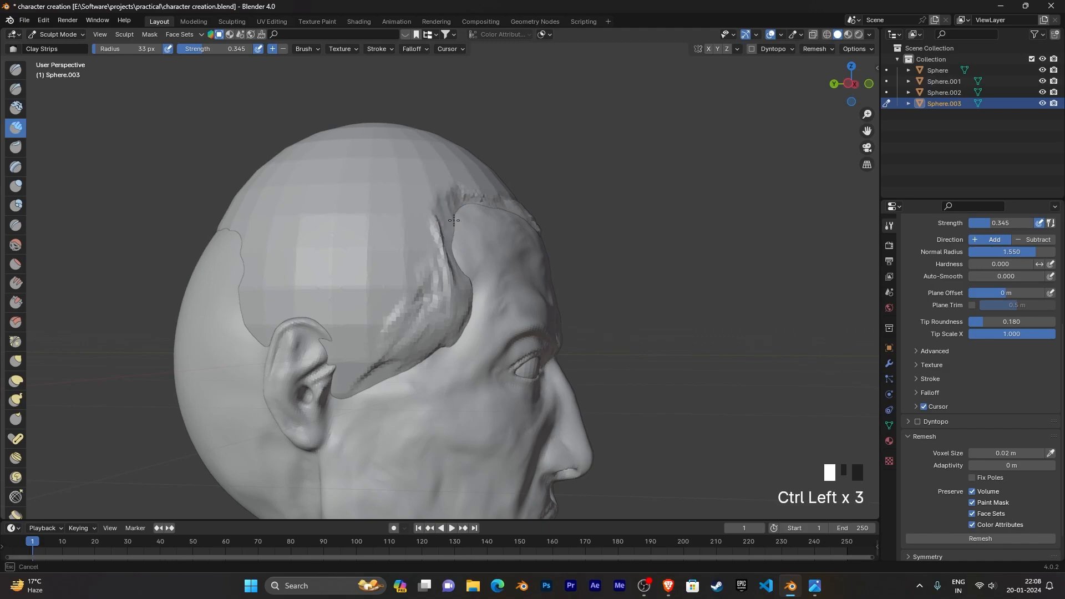
pyautogui.keyDown('ctrl'); pyautogui.moveTo(460, 261); pyautogui.dragTo(448, 297); pyautogui.keyUp('ctrl')
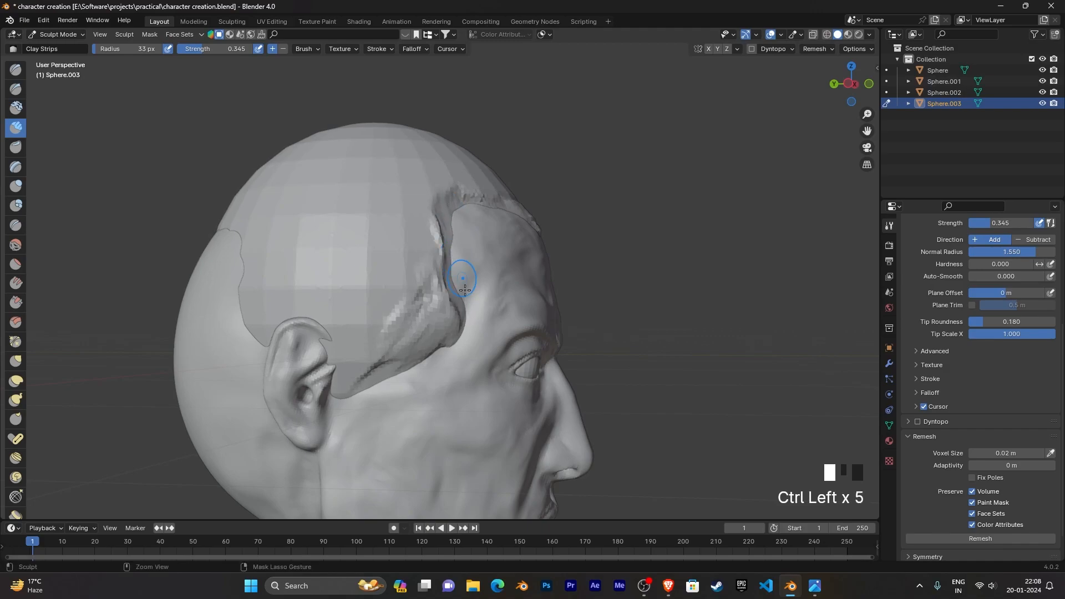
pyautogui.keyDown('ctrl'); pyautogui.moveTo(449, 238); pyautogui.dragTo(477, 375); pyautogui.keyUp('ctrl')
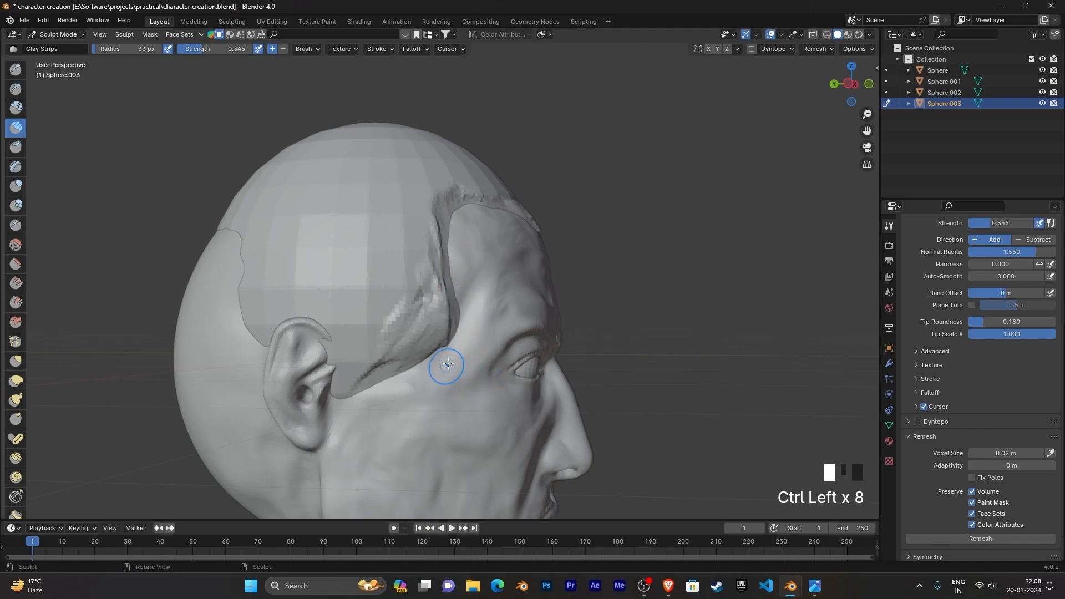
pyautogui.moveTo(565, 338)
pyautogui.mouseDown(button='middle')
pyautogui.moveTo(499, 344)
pyautogui.moveTo(447, 368)
pyautogui.moveTo(530, 363)
pyautogui.moveTo(537, 268)
pyautogui.mouseUp(button='middle')
pyautogui.scroll(3, 447, 369)
pyautogui.keyDown('ctrl'); pyautogui.moveTo(452, 290); pyautogui.dragTo(482, 336); pyautogui.keyUp('ctrl')
# Step: Build up the hair over the character's left temple and extend it down into a sideburn in front of the ear
pyautogui.moveTo(482, 336)
pyautogui.mouseDown(button='middle')
pyautogui.moveTo(577, 255)
pyautogui.moveTo(440, 257)
pyautogui.moveTo(442, 276)
pyautogui.mouseUp(button='middle')
pyautogui.moveTo(390, 290); pyautogui.dragTo(379, 349)
pyautogui.moveTo(382, 333)
pyautogui.mouseDown()
pyautogui.moveTo(378, 357)
pyautogui.moveTo(405, 385)
pyautogui.moveTo(466, 409)
pyautogui.moveTo(420, 378)
pyautogui.moveTo(390, 382)
pyautogui.moveTo(413, 366)
pyautogui.moveTo(427, 377)
pyautogui.moveTo(399, 361)
pyautogui.moveTo(475, 408)
pyautogui.mouseUp()
pyautogui.moveTo(475, 408); pyautogui.dragTo(477, 355, button='middle')
pyautogui.keyDown('shift'); pyautogui.moveTo(477, 355); pyautogui.dragTo(475, 289, button='middle'); pyautogui.keyUp('shift')
pyautogui.moveTo(475, 289)
pyautogui.mouseDown()
pyautogui.moveTo(535, 349)
pyautogui.moveTo(502, 308)
pyautogui.moveTo(515, 337)
pyautogui.mouseUp()
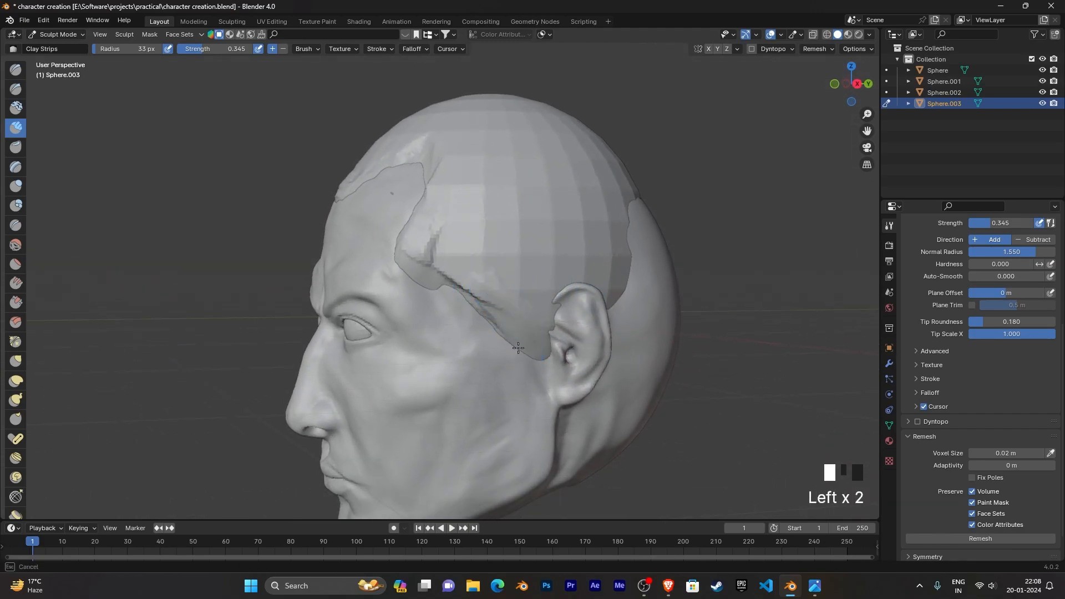
# Step: Try to pull the back of the hair down behind the head with the Grab brush at a 298 px radius
pyautogui.moveTo(522, 343); pyautogui.dragTo(405, 306, button='middle')
pyautogui.scroll(-2, 656, 366)
pyautogui.click(16, 361)
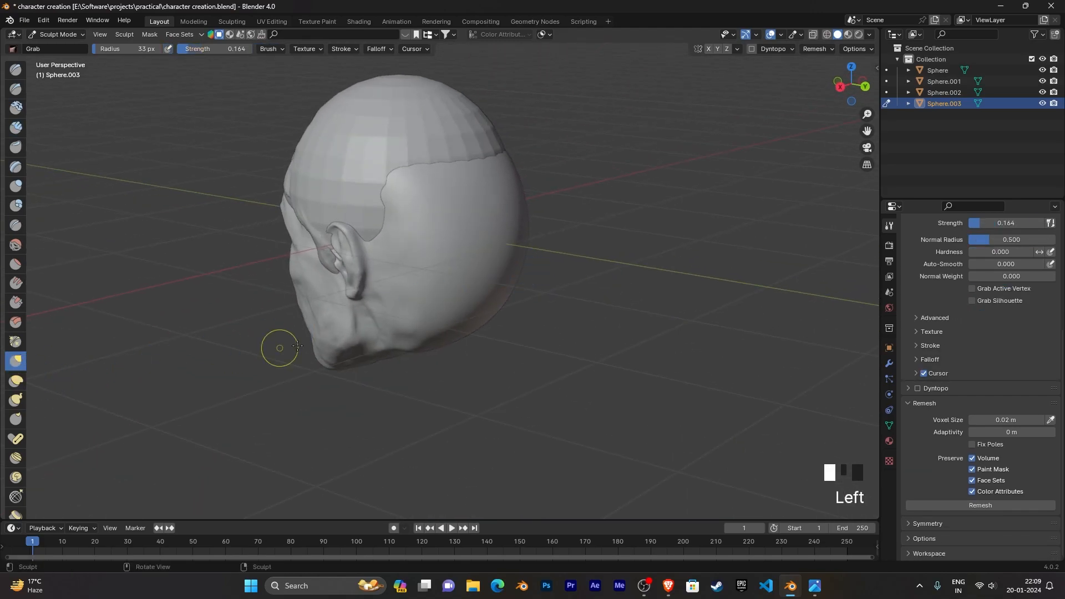
pyautogui.press('f')
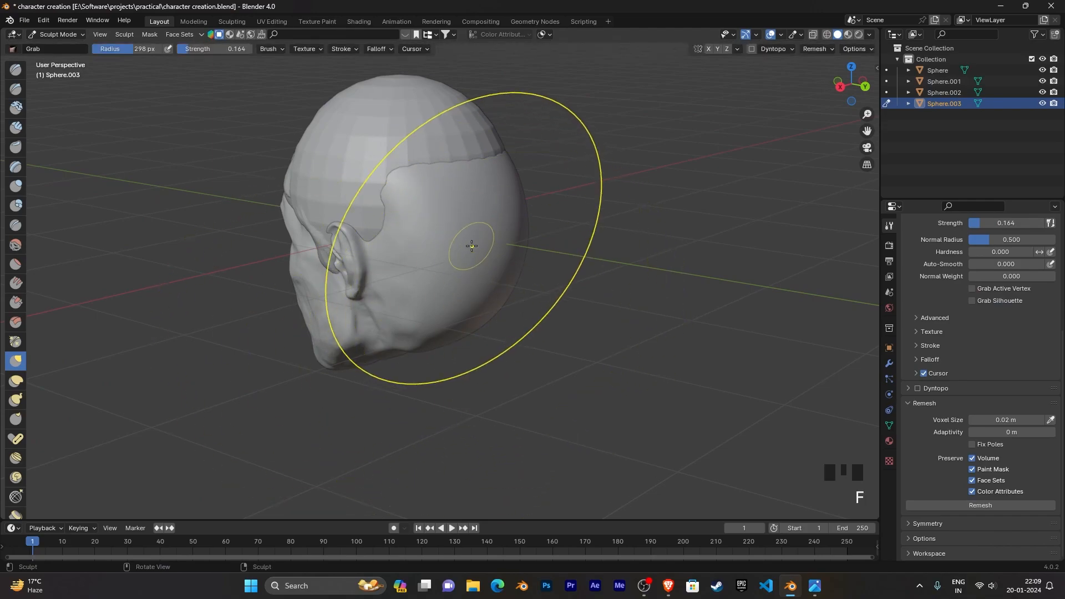
pyautogui.moveTo(533, 458); pyautogui.dragTo(560, 501)
pyautogui.moveTo(470, 278); pyautogui.dragTo(564, 570)
pyautogui.scroll(-1, 595, 428)
pyautogui.moveTo(556, 428); pyautogui.dragTo(537, 370, button='middle')
pyautogui.moveTo(473, 344); pyautogui.dragTo(495, 558)
pyautogui.scroll(-1, 599, 388)
pyautogui.moveTo(599, 388); pyautogui.dragTo(497, 300, button='middle')
pyautogui.moveTo(497, 300)
pyautogui.mouseDown()
pyautogui.moveTo(498, 284)
pyautogui.moveTo(494, 302)
pyautogui.mouseUp()
pyautogui.hotkey('ctrl', 'z')
# Step: Try to stretch the lower back of the hair with the Grab brush at a 110 px radius, then undo the strokes
pyautogui.press('f')
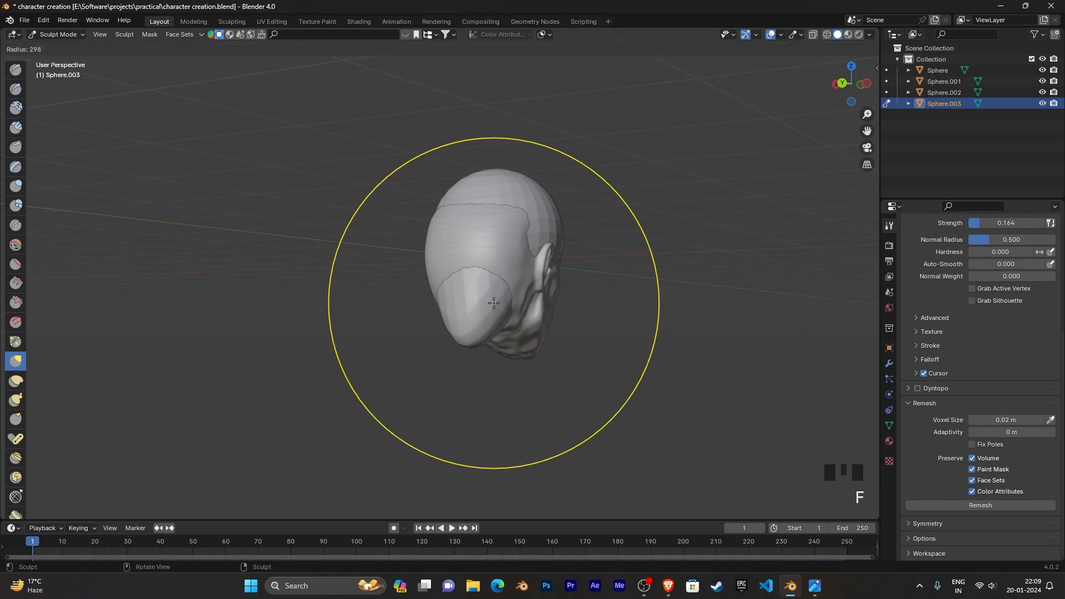
pyautogui.click(389, 199)
pyautogui.moveTo(488, 297); pyautogui.dragTo(508, 527)
pyautogui.moveTo(582, 407)
pyautogui.mouseDown(button='middle')
pyautogui.moveTo(648, 362)
pyautogui.moveTo(668, 333)
pyautogui.moveTo(582, 333)
pyautogui.moveTo(642, 285)
pyautogui.moveTo(565, 365)
pyautogui.moveTo(583, 349)
pyautogui.mouseUp(button='middle')
pyautogui.scroll(4, 642, 273)
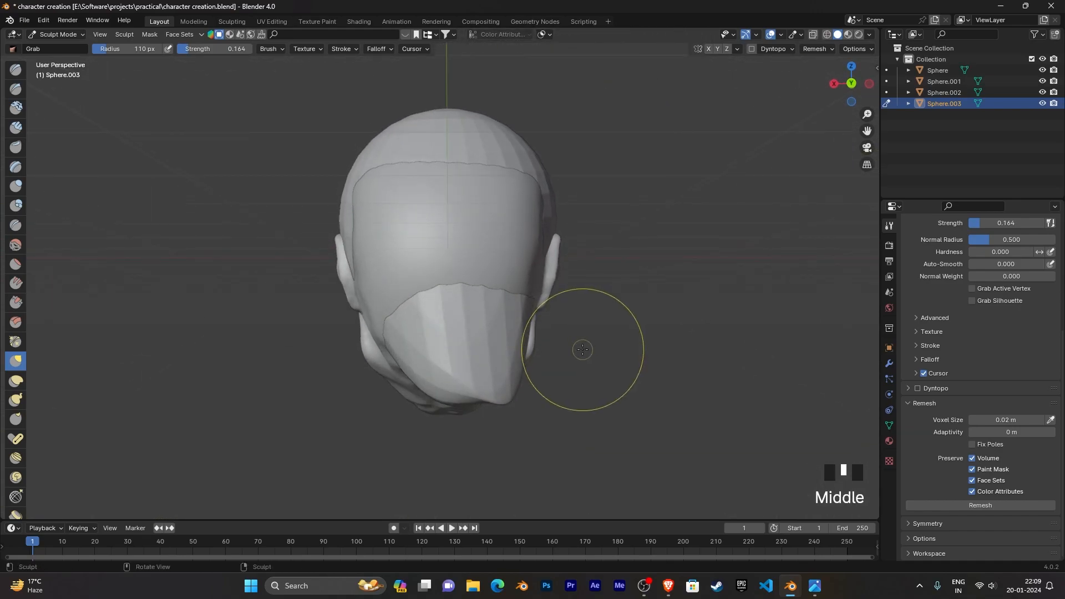
pyautogui.moveTo(439, 368)
pyautogui.mouseDown()
pyautogui.moveTo(154, 555)
pyautogui.moveTo(317, 508)
pyautogui.mouseUp()
pyautogui.hotkey('ctrl', 'z')
pyautogui.hotkey('ctrl', 'z')
pyautogui.hotkey('ctrl', 'z')
pyautogui.hotkey('ctrl', 'z')
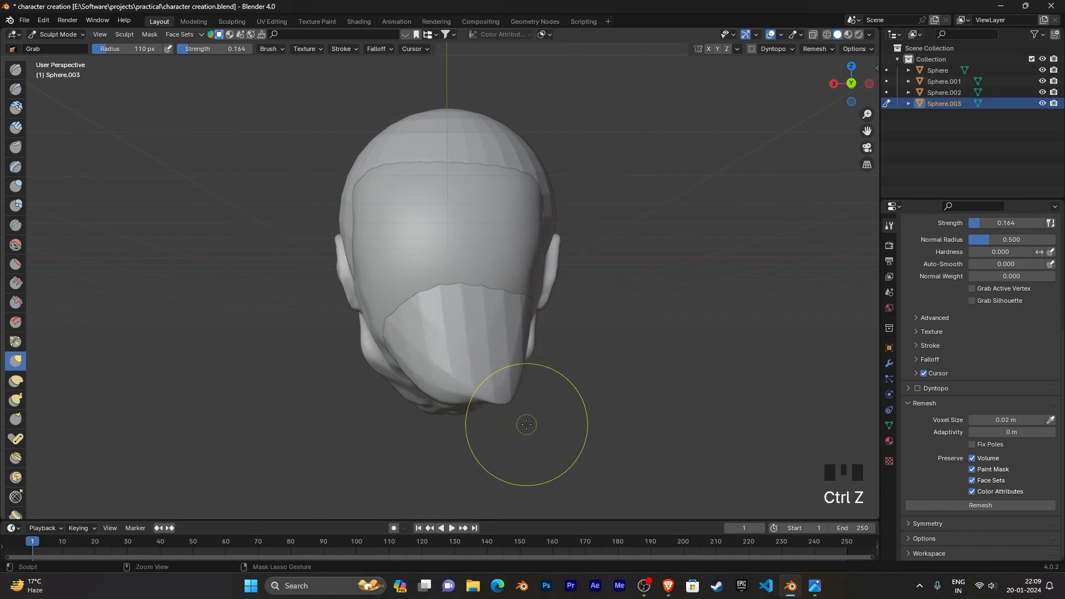
# Step: Turn on sculpt mirror symmetry along the X axis
pyautogui.moveTo(527, 424)
pyautogui.mouseDown(button='middle')
pyautogui.moveTo(623, 451)
pyautogui.moveTo(654, 421)
pyautogui.moveTo(697, 343)
pyautogui.moveTo(671, 380)
pyautogui.moveTo(449, 316)
pyautogui.moveTo(370, 359)
pyautogui.mouseUp(button='middle')
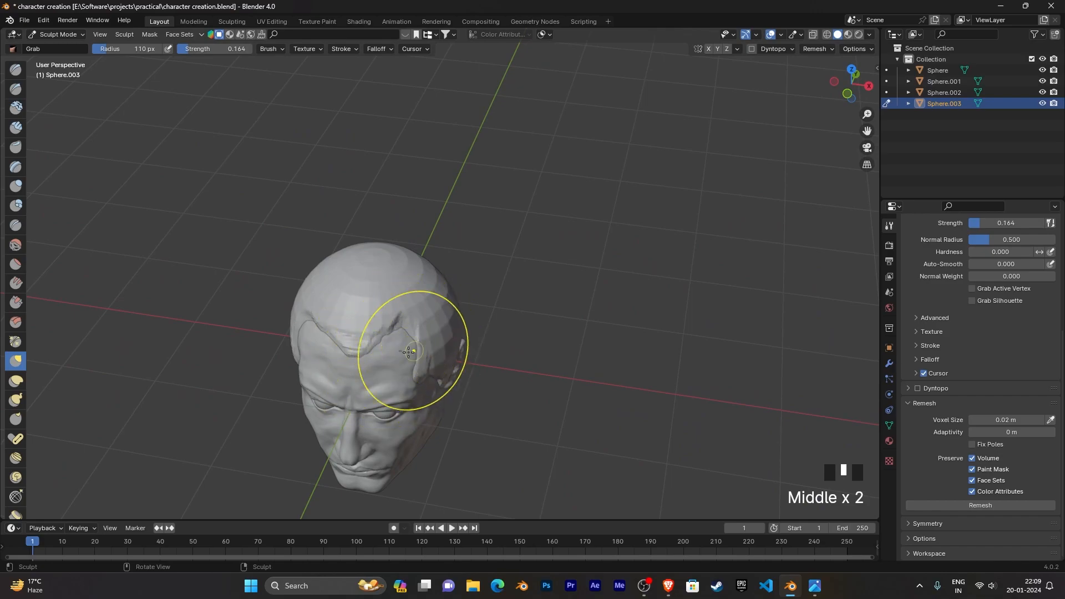
pyautogui.scroll(-4, 968, 396)
pyautogui.click(917, 525)
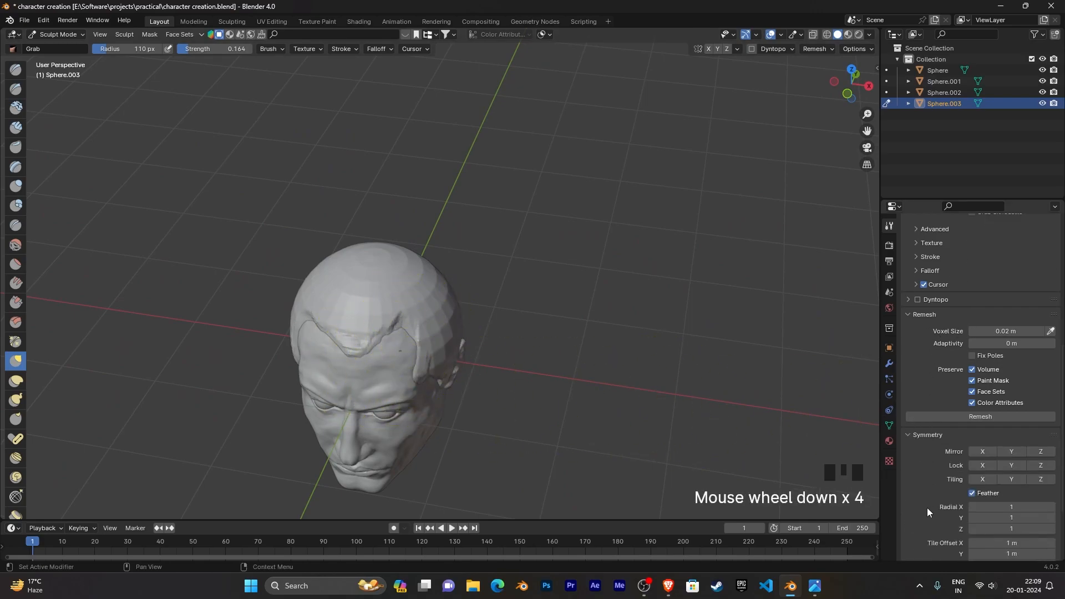
pyautogui.scroll(-1, 927, 509)
pyautogui.click(982, 438)
pyautogui.moveTo(583, 329); pyautogui.dragTo(693, 281, button='middle')
pyautogui.scroll(2, 642, 290)
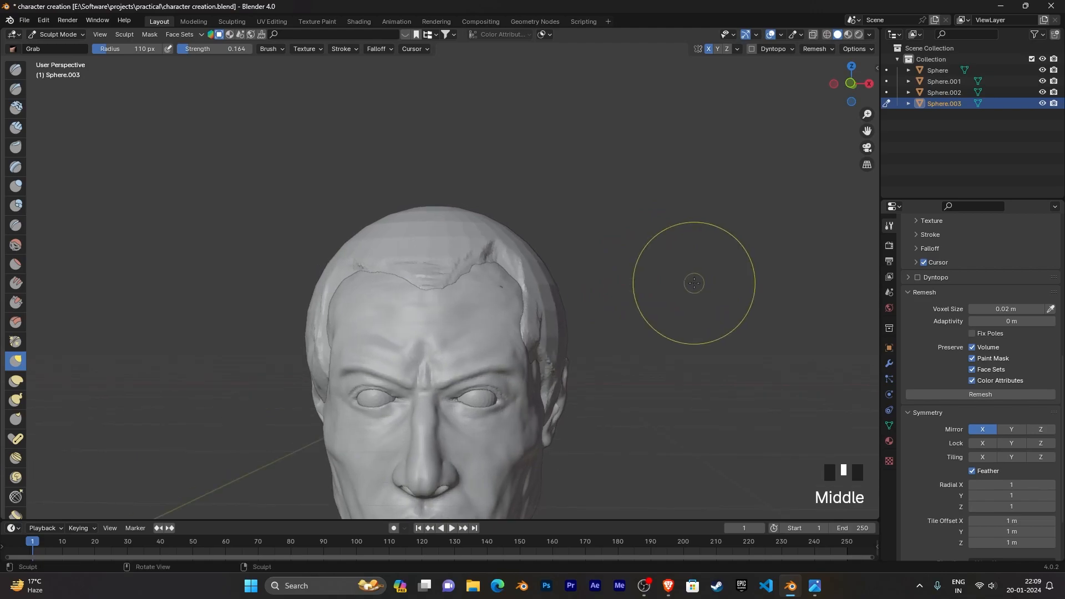
# Step: Try a mirrored Clay Strips stroke at a 59 px radius on the character's right temple hairline and undo it
pyautogui.click(16, 127)
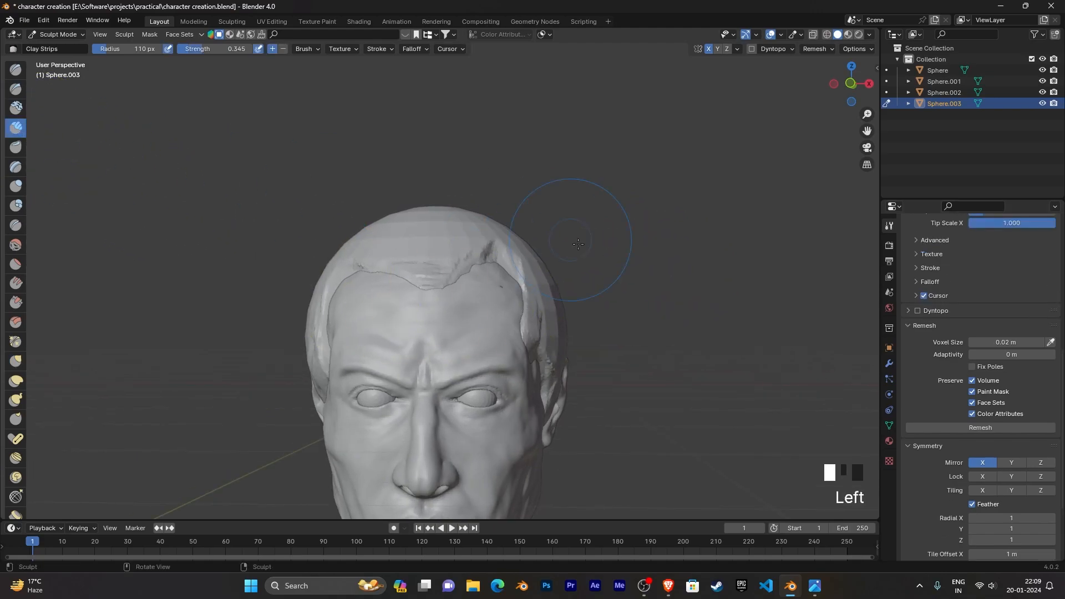
pyautogui.press('f')
pyautogui.click(552, 285)
pyautogui.moveTo(534, 318)
pyautogui.mouseDown(button='middle')
pyautogui.moveTo(713, 380)
pyautogui.moveTo(486, 333)
pyautogui.mouseUp(button='middle')
pyautogui.moveTo(486, 334); pyautogui.dragTo(470, 341)
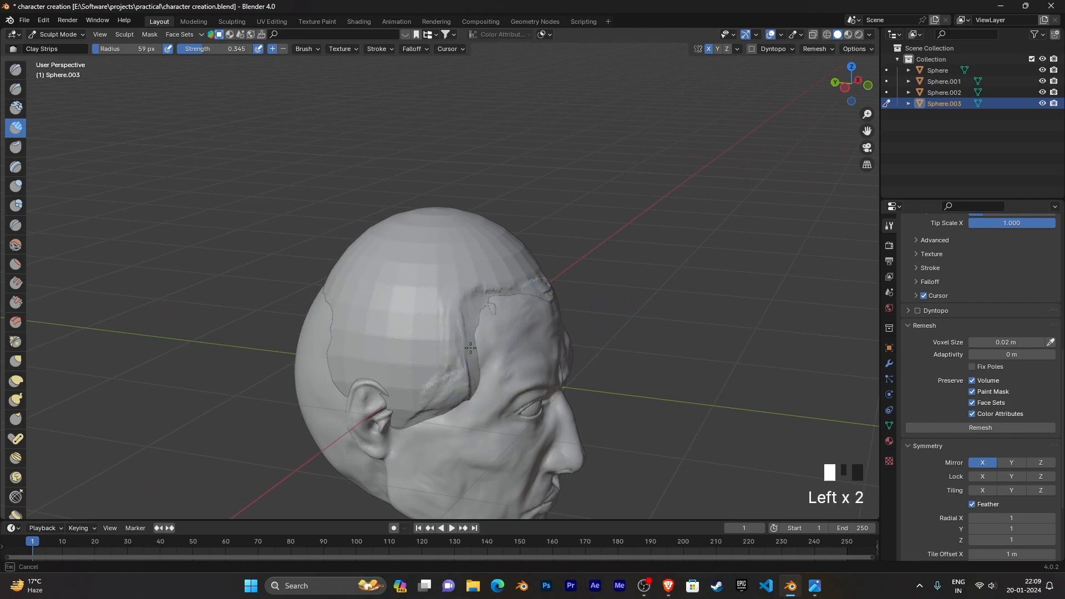
pyautogui.hotkey('ctrl', 'z')
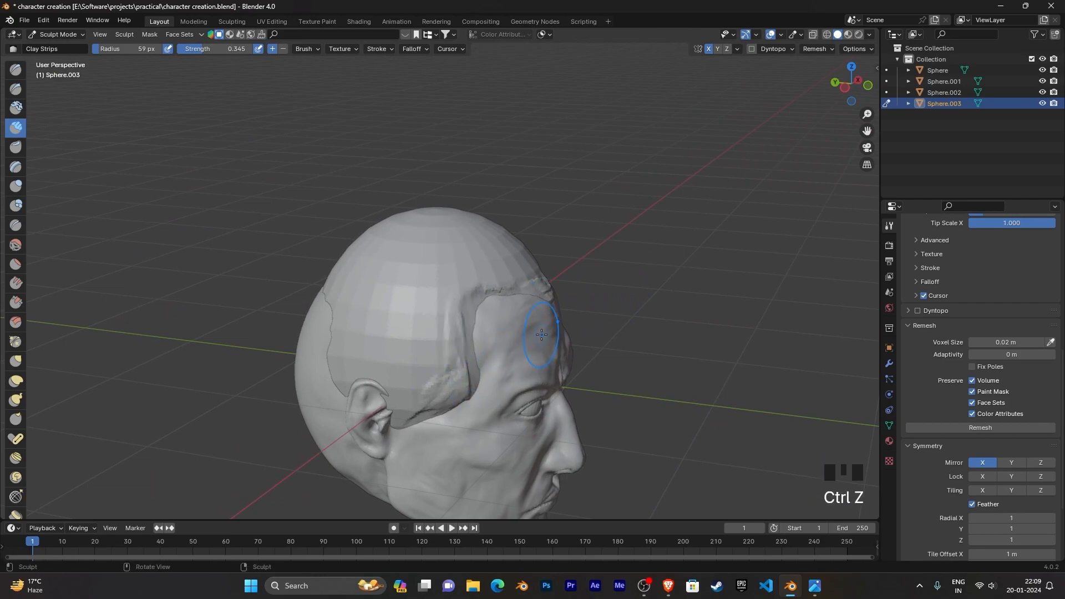
# Step: Inspect the character's left temple and turn off sculpt mirror symmetry along the X axis
pyautogui.moveTo(542, 335); pyautogui.dragTo(629, 326, button='middle')
pyautogui.scroll(2, 488, 331)
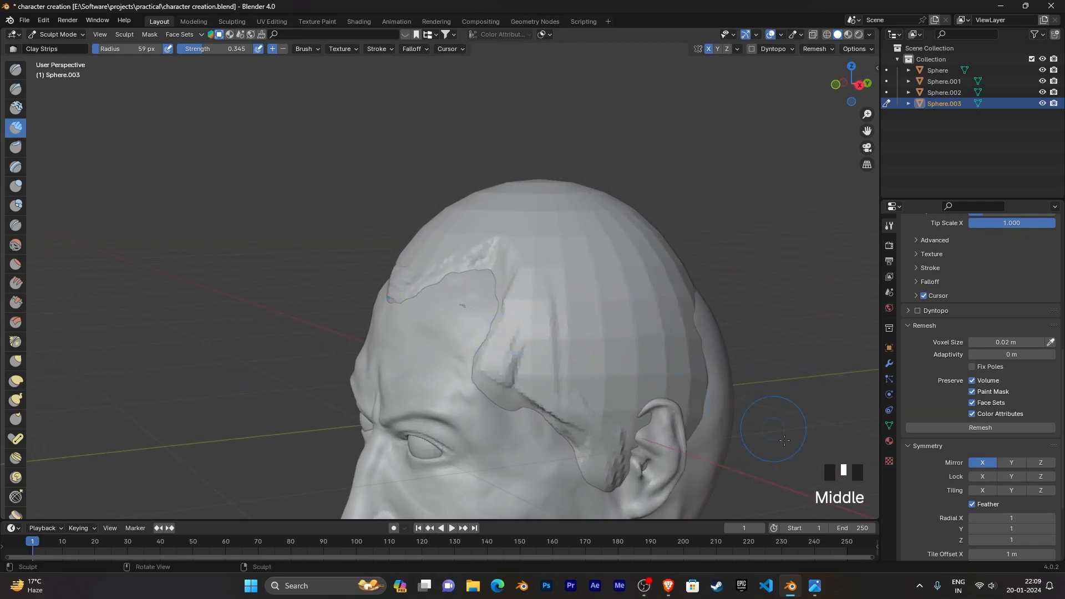
pyautogui.click(987, 463)
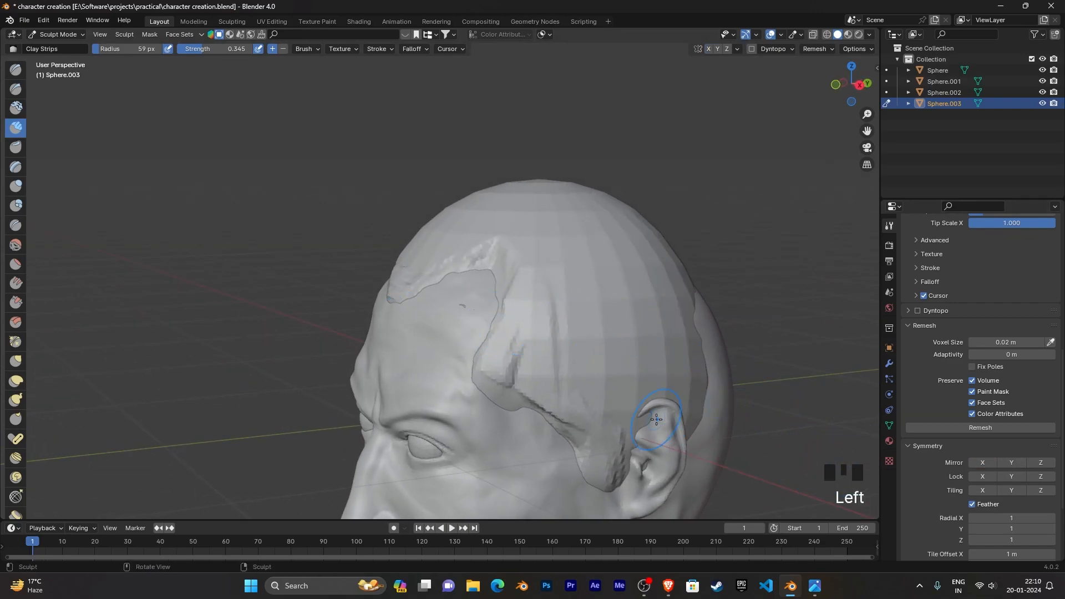
# Step: Reshape the hairline at the character's left temple with additive and subtractive Clay Strips strokes at a 44 px radius
pyautogui.press('f')
pyautogui.click(484, 335)
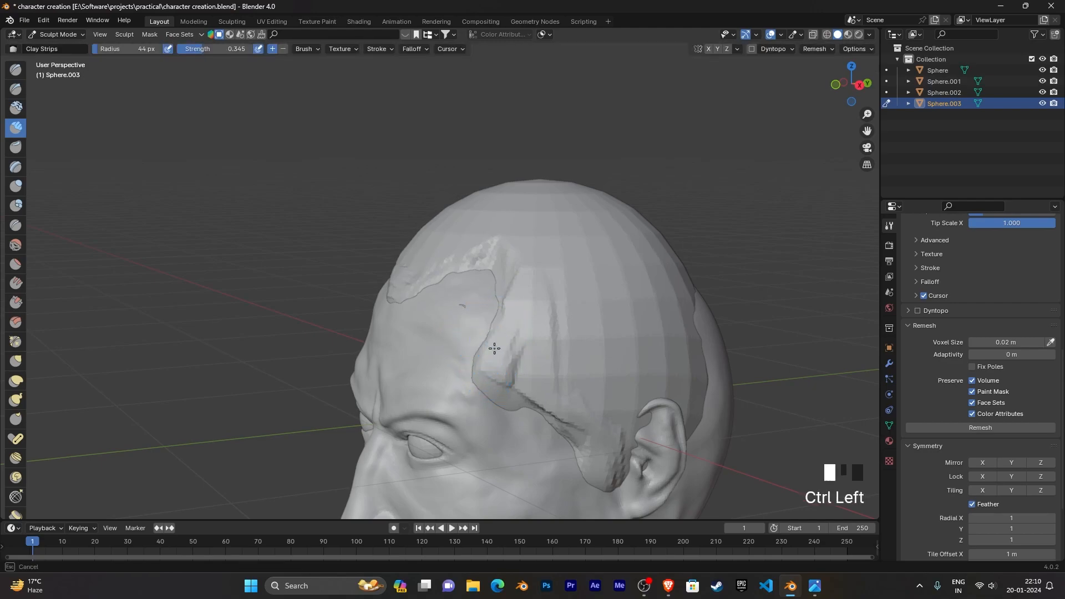
pyautogui.keyDown('ctrl'); pyautogui.moveTo(495, 338); pyautogui.dragTo(485, 381); pyautogui.keyUp('ctrl')
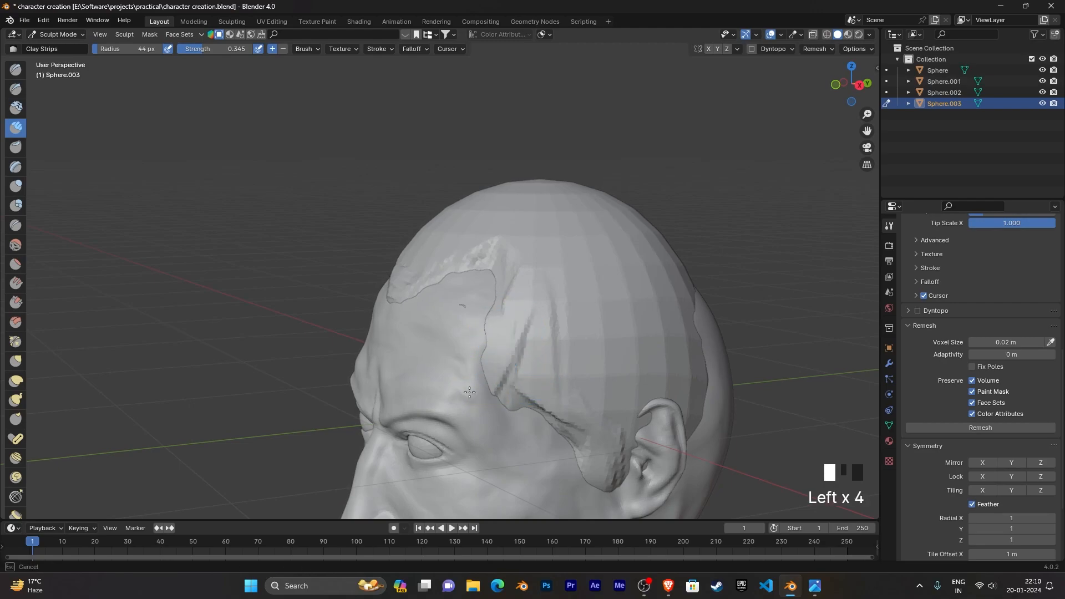
pyautogui.moveTo(508, 371)
pyautogui.mouseDown()
pyautogui.moveTo(499, 400)
pyautogui.moveTo(491, 395)
pyautogui.mouseUp()
pyautogui.moveTo(488, 370); pyautogui.dragTo(494, 398)
pyautogui.moveTo(491, 375); pyautogui.dragTo(508, 406)
pyautogui.keyDown('ctrl'); pyautogui.click(456, 342); pyautogui.keyUp('ctrl')
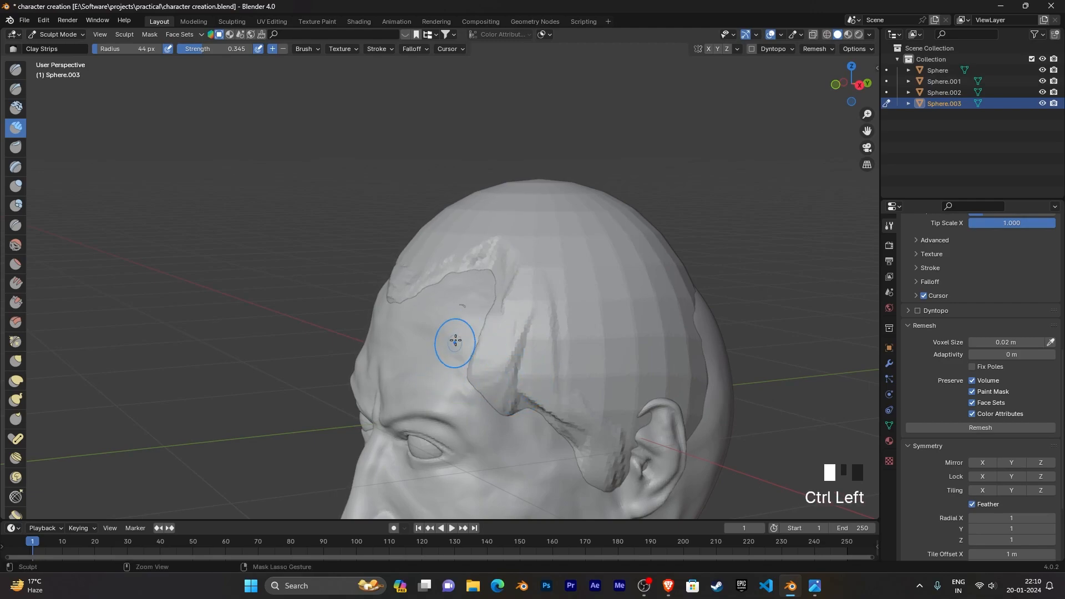
pyautogui.keyDown('ctrl'); pyautogui.moveTo(471, 308); pyautogui.dragTo(446, 353); pyautogui.keyUp('ctrl')
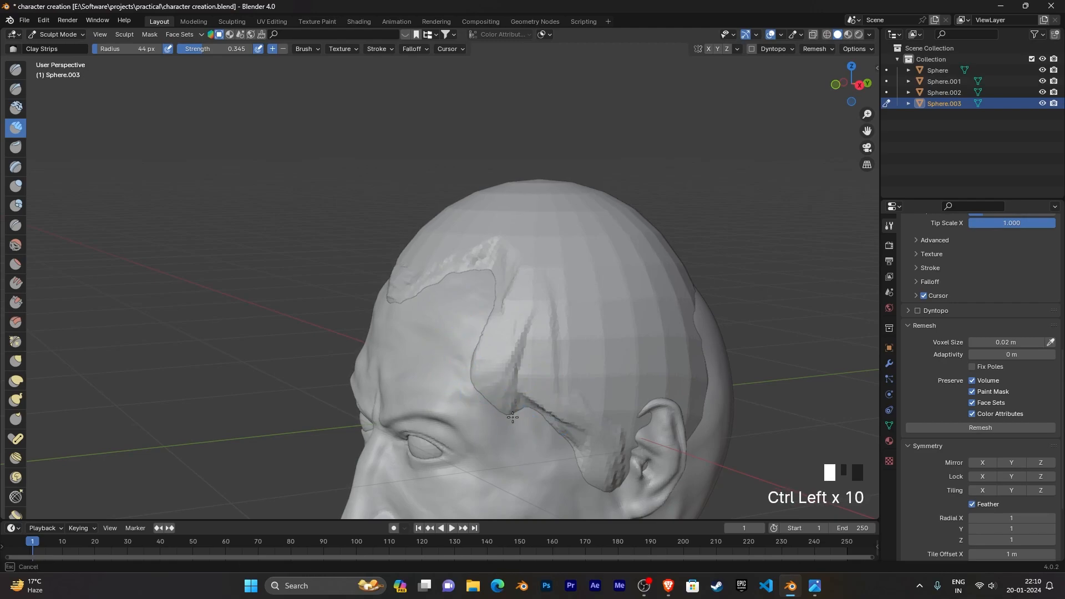
# Step: Build up the hair beside the character's left temple with downward Clay Strips strokes, working from the front
pyautogui.scroll(-3, 499, 402)
pyautogui.moveTo(499, 402)
pyautogui.mouseDown(button='middle')
pyautogui.moveTo(655, 394)
pyautogui.moveTo(633, 385)
pyautogui.mouseUp(button='middle')
pyautogui.scroll(2, 647, 389)
pyautogui.moveTo(609, 363); pyautogui.dragTo(603, 426)
pyautogui.moveTo(609, 336); pyautogui.dragTo(608, 347)
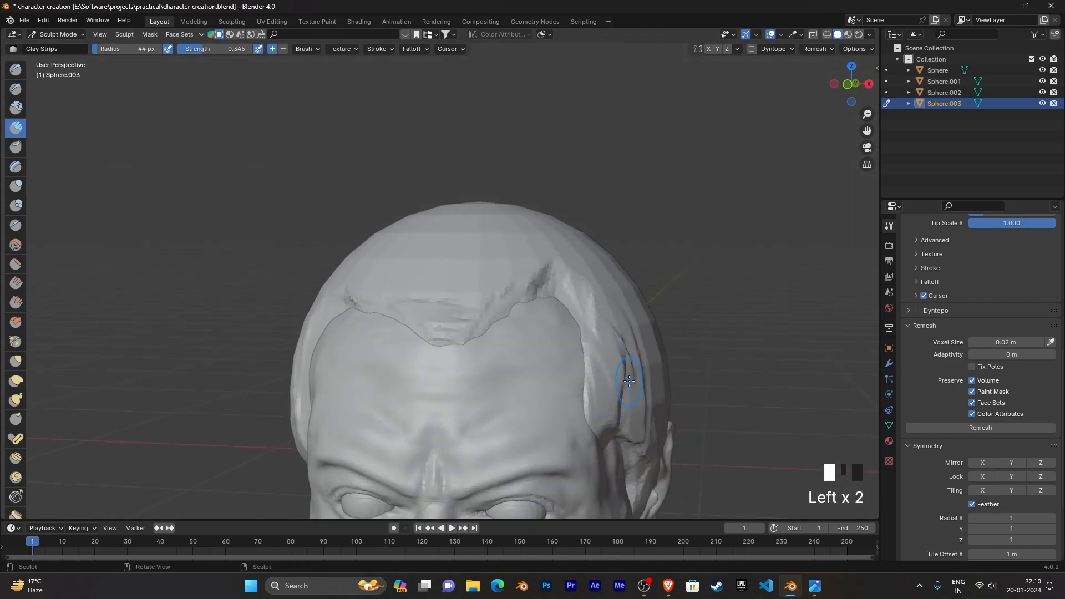
# Step: Reshape the hair edge at the character's right temple with Clay Strips, carving back its upper part
pyautogui.scroll(-2, 621, 389)
pyautogui.moveTo(621, 388)
pyautogui.mouseDown(button='middle')
pyautogui.moveTo(642, 392)
pyautogui.moveTo(627, 369)
pyautogui.moveTo(708, 368)
pyautogui.moveTo(659, 364)
pyautogui.mouseUp(button='middle')
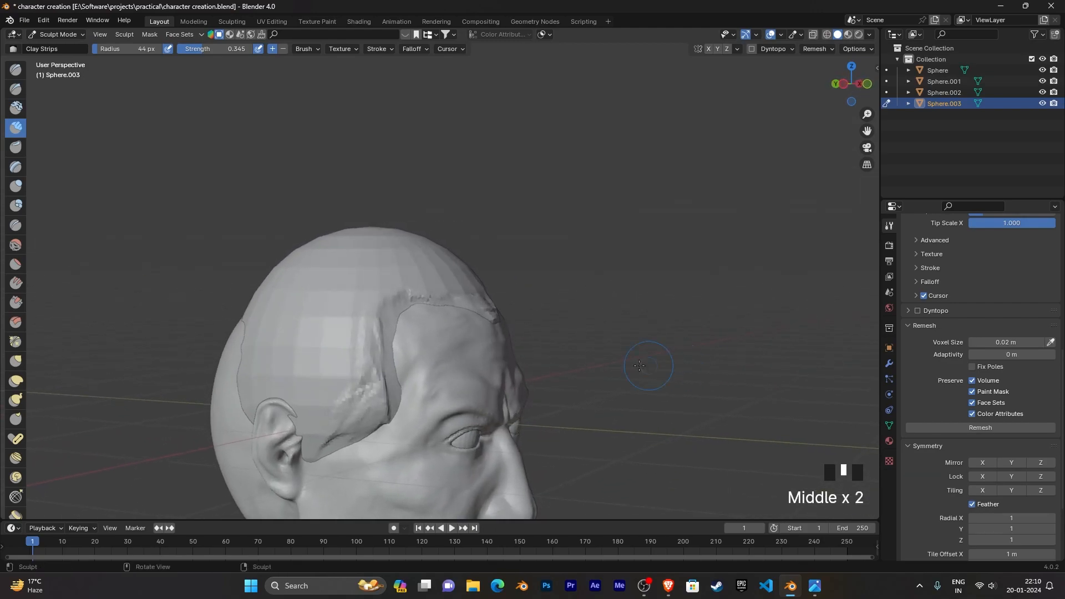
pyautogui.moveTo(402, 349)
pyautogui.mouseDown()
pyautogui.moveTo(404, 379)
pyautogui.moveTo(400, 361)
pyautogui.mouseUp()
pyautogui.moveTo(400, 360)
pyautogui.mouseDown(button='middle')
pyautogui.moveTo(378, 358)
pyautogui.moveTo(470, 358)
pyautogui.moveTo(431, 293)
pyautogui.mouseUp(button='middle')
pyautogui.scroll(-1, 470, 359)
pyautogui.scroll(2, 431, 293)
pyautogui.keyDown('ctrl'); pyautogui.moveTo(405, 258); pyautogui.dragTo(410, 316); pyautogui.keyUp('ctrl')
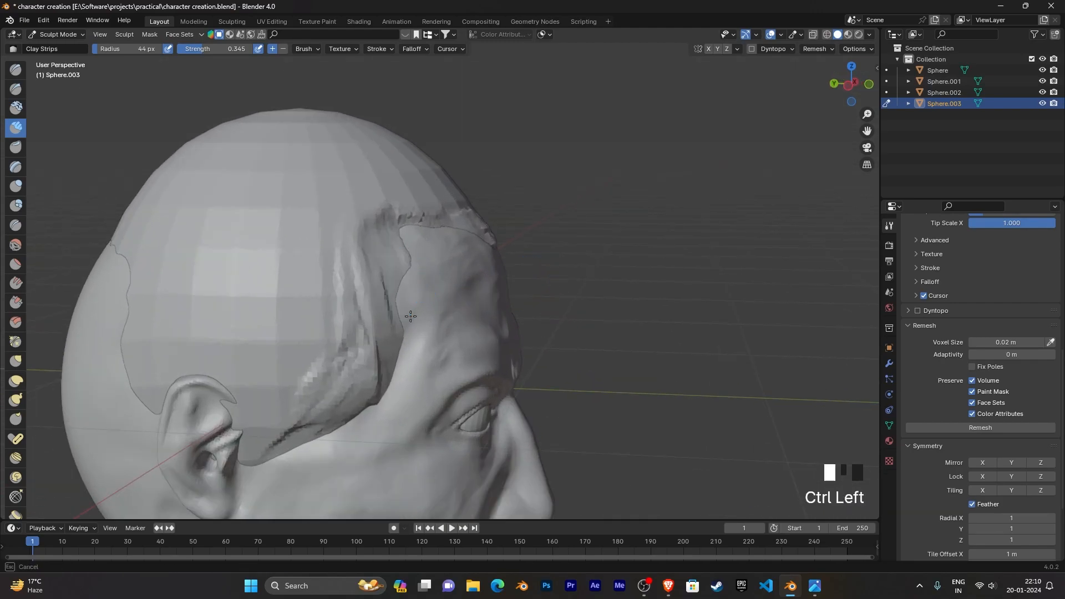
pyautogui.keyDown('ctrl'); pyautogui.moveTo(408, 271); pyautogui.dragTo(392, 244); pyautogui.keyUp('ctrl')
# Step: Refine the character's right temple hairline by adding a Clay Strips stroke and carving its upper corner
pyautogui.scroll(-1, 449, 338)
pyautogui.moveTo(449, 338); pyautogui.dragTo(342, 333, button='middle')
pyautogui.moveTo(488, 318)
pyautogui.keyDown('shift'); pyautogui.mouseDown(button='middle')
pyautogui.moveTo(457, 354)
pyautogui.moveTo(424, 356)
pyautogui.mouseUp(button='middle'); pyautogui.keyUp('shift')
pyautogui.moveTo(419, 338); pyautogui.dragTo(412, 322)
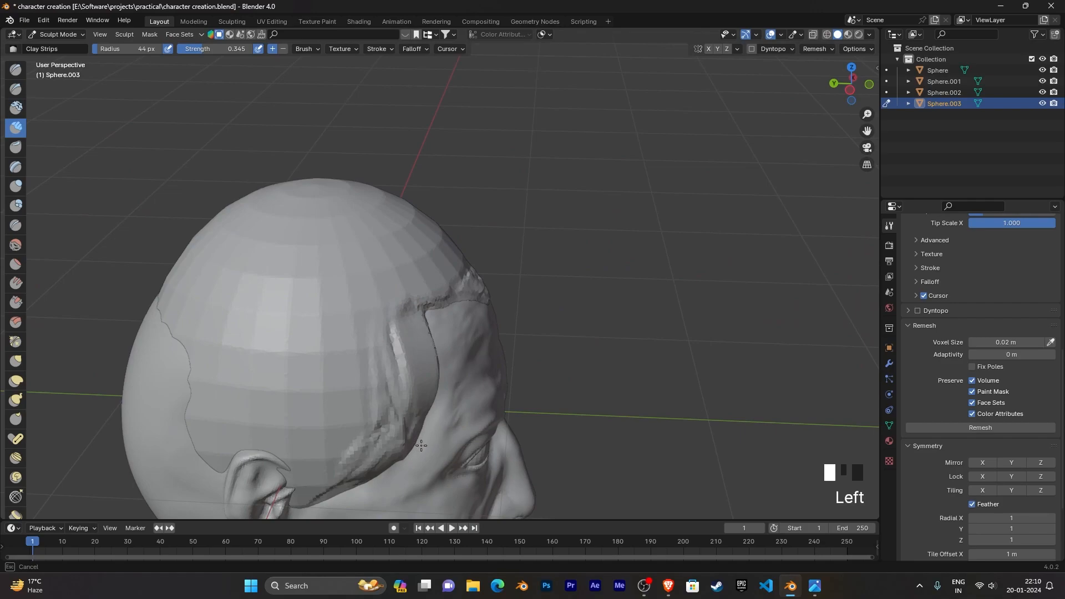
pyautogui.moveTo(419, 445); pyautogui.dragTo(455, 388, button='middle')
pyautogui.scroll(2, 487, 344)
pyautogui.moveTo(487, 344)
pyautogui.mouseDown(button='middle')
pyautogui.moveTo(463, 357)
pyautogui.moveTo(514, 351)
pyautogui.moveTo(424, 316)
pyautogui.mouseUp(button='middle')
pyautogui.keyDown('ctrl'); pyautogui.moveTo(423, 316); pyautogui.dragTo(418, 322); pyautogui.keyUp('ctrl')
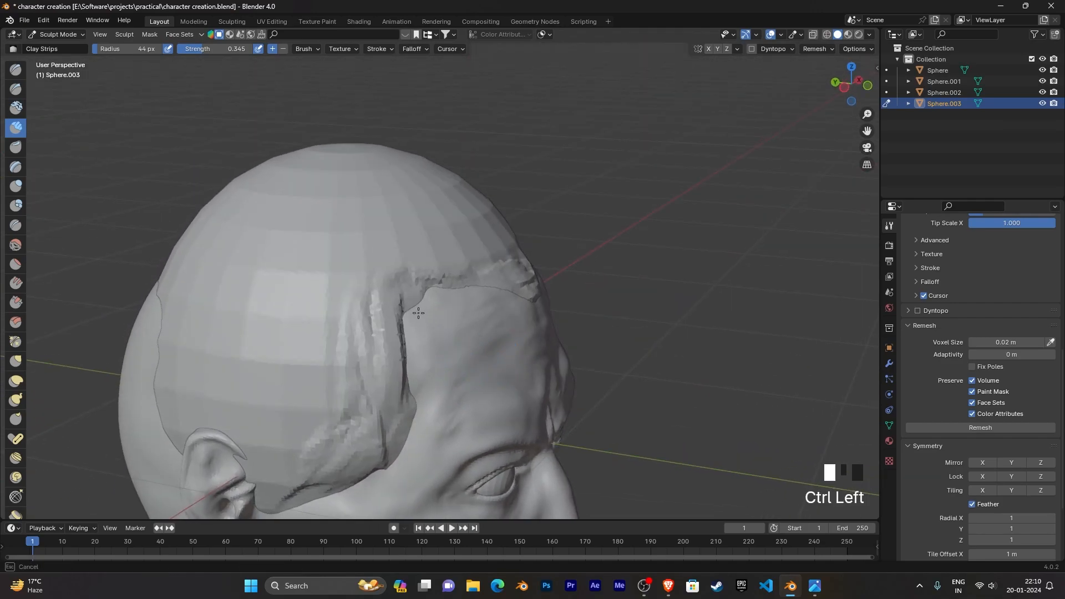
# Step: Carve back the hairline corner above the character's left temple with subtractive Clay Strips strokes from the side and top
pyautogui.moveTo(409, 446)
pyautogui.mouseDown(button='middle')
pyautogui.moveTo(485, 381)
pyautogui.moveTo(407, 356)
pyautogui.mouseUp(button='middle')
pyautogui.moveTo(587, 314)
pyautogui.mouseDown(button='middle')
pyautogui.moveTo(483, 361)
pyautogui.moveTo(577, 355)
pyautogui.moveTo(571, 394)
pyautogui.moveTo(631, 416)
pyautogui.moveTo(437, 328)
pyautogui.mouseUp(button='middle')
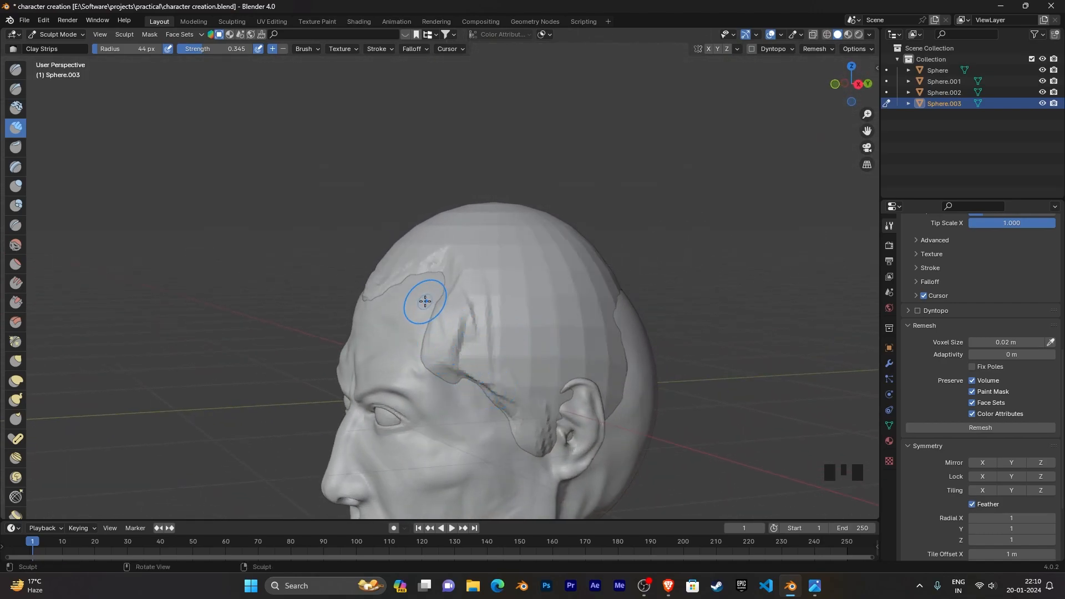
pyautogui.keyDown('ctrl'); pyautogui.moveTo(425, 302); pyautogui.dragTo(422, 304); pyautogui.keyUp('ctrl')
pyautogui.moveTo(414, 341)
pyautogui.mouseDown(button='middle')
pyautogui.moveTo(582, 403)
pyautogui.moveTo(498, 340)
pyautogui.mouseUp(button='middle')
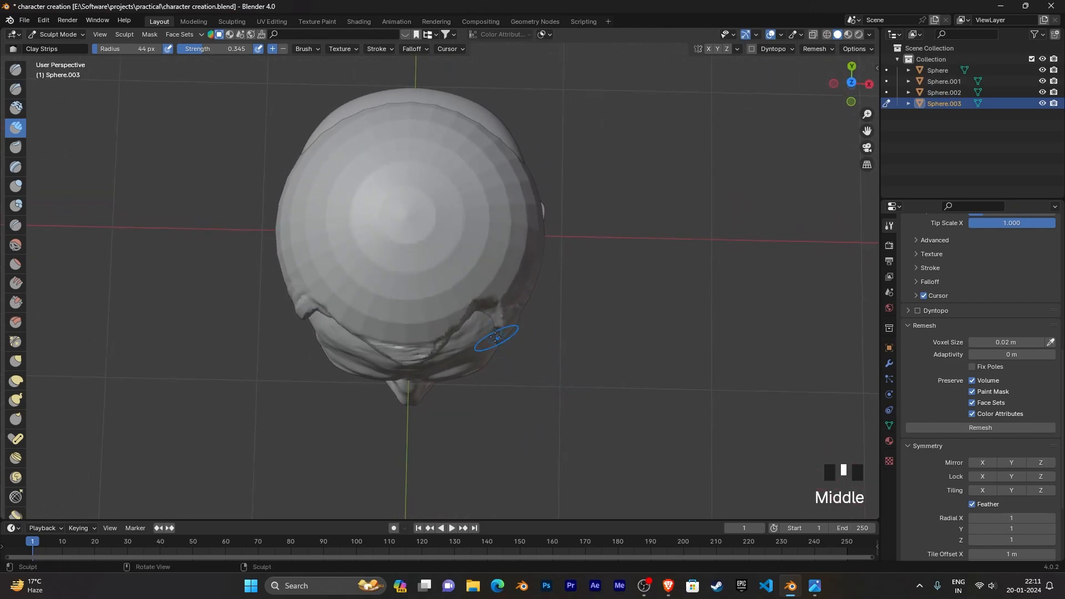
pyautogui.keyDown('ctrl'); pyautogui.moveTo(489, 315); pyautogui.dragTo(494, 314); pyautogui.keyUp('ctrl')
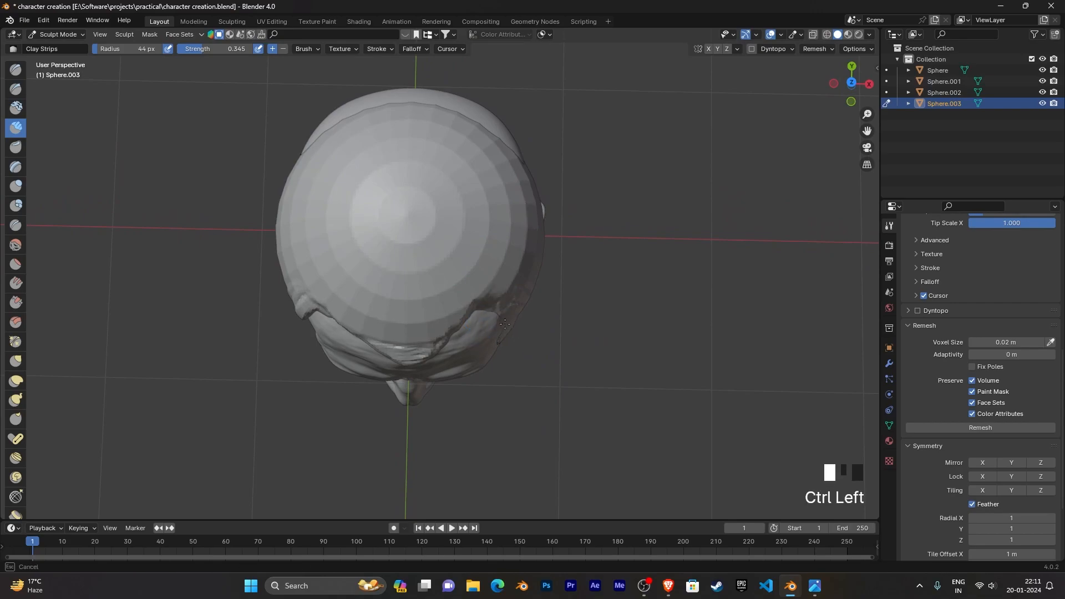
# Step: Deepen the recesses along the front hairline and temple corners with subtractive Clay Strips strokes from several angles
pyautogui.moveTo(618, 343)
pyautogui.mouseDown(button='middle')
pyautogui.moveTo(543, 254)
pyautogui.moveTo(452, 295)
pyautogui.mouseUp(button='middle')
pyautogui.moveTo(389, 337)
pyautogui.keyDown('ctrl'); pyautogui.mouseDown()
pyautogui.moveTo(371, 358)
pyautogui.moveTo(398, 361)
pyautogui.moveTo(412, 393)
pyautogui.moveTo(490, 448)
pyautogui.mouseUp(); pyautogui.keyUp('ctrl')
pyautogui.moveTo(585, 424)
pyautogui.mouseDown(button='middle')
pyautogui.moveTo(638, 388)
pyautogui.moveTo(693, 166)
pyautogui.moveTo(710, 42)
pyautogui.moveTo(632, 376)
pyautogui.mouseUp(button='middle')
pyautogui.scroll(3, 630, 378)
pyautogui.moveTo(561, 387)
pyautogui.keyDown('ctrl'); pyautogui.mouseDown()
pyautogui.moveTo(512, 350)
pyautogui.moveTo(524, 361)
pyautogui.mouseUp(); pyautogui.keyUp('ctrl')
pyautogui.moveTo(524, 361)
pyautogui.mouseDown(button='middle')
pyautogui.moveTo(514, 302)
pyautogui.moveTo(475, 298)
pyautogui.mouseUp(button='middle')
pyautogui.keyDown('ctrl'); pyautogui.moveTo(475, 297); pyautogui.dragTo(471, 303); pyautogui.keyUp('ctrl')
pyautogui.moveTo(472, 288)
pyautogui.mouseDown(button='middle')
pyautogui.moveTo(481, 388)
pyautogui.moveTo(480, 368)
pyautogui.moveTo(394, 318)
pyautogui.mouseUp(button='middle')
pyautogui.keyDown('ctrl'); pyautogui.moveTo(394, 318); pyautogui.dragTo(409, 297); pyautogui.keyUp('ctrl')
pyautogui.moveTo(413, 338)
pyautogui.mouseDown(button='middle')
pyautogui.moveTo(449, 348)
pyautogui.moveTo(404, 356)
pyautogui.mouseUp(button='middle')
pyautogui.keyDown('ctrl'); pyautogui.moveTo(405, 357); pyautogui.dragTo(377, 473); pyautogui.keyUp('ctrl')
# Step: Add a Clay Strips stroke near the character's left temple corner and smooth the surrounding hair and front hairline
pyautogui.scroll(2, 430, 457)
pyautogui.moveTo(430, 457)
pyautogui.mouseDown(button='middle')
pyautogui.moveTo(504, 397)
pyautogui.moveTo(430, 269)
pyautogui.mouseUp(button='middle')
pyautogui.moveTo(431, 269); pyautogui.dragTo(422, 299)
pyautogui.moveTo(421, 300)
pyautogui.mouseDown(button='middle')
pyautogui.moveTo(468, 360)
pyautogui.moveTo(457, 305)
pyautogui.mouseUp(button='middle')
pyautogui.keyDown('shift'); pyautogui.moveTo(457, 305); pyautogui.dragTo(447, 299); pyautogui.keyUp('shift')
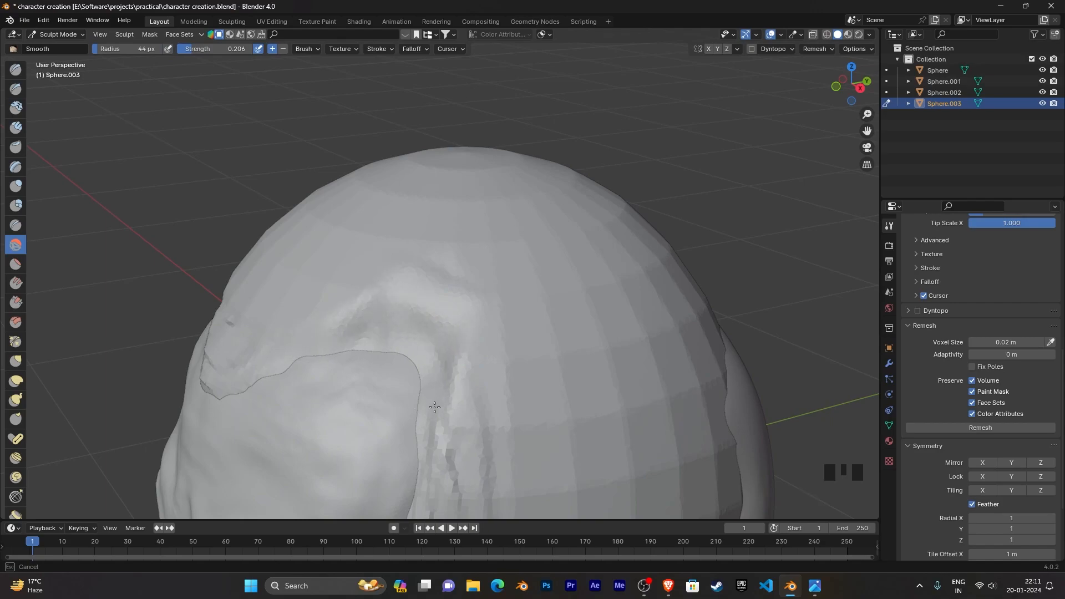
pyautogui.moveTo(412, 408); pyautogui.dragTo(518, 374, button='middle')
pyautogui.keyDown('shift'); pyautogui.moveTo(517, 373); pyautogui.dragTo(445, 440); pyautogui.keyUp('shift')
pyautogui.keyDown('shift'); pyautogui.moveTo(433, 322); pyautogui.dragTo(484, 352); pyautogui.keyUp('shift')
pyautogui.moveTo(485, 352); pyautogui.dragTo(404, 404, button='middle')
pyautogui.keyDown('shift'); pyautogui.moveTo(404, 404); pyautogui.dragTo(404, 404); pyautogui.keyUp('shift')
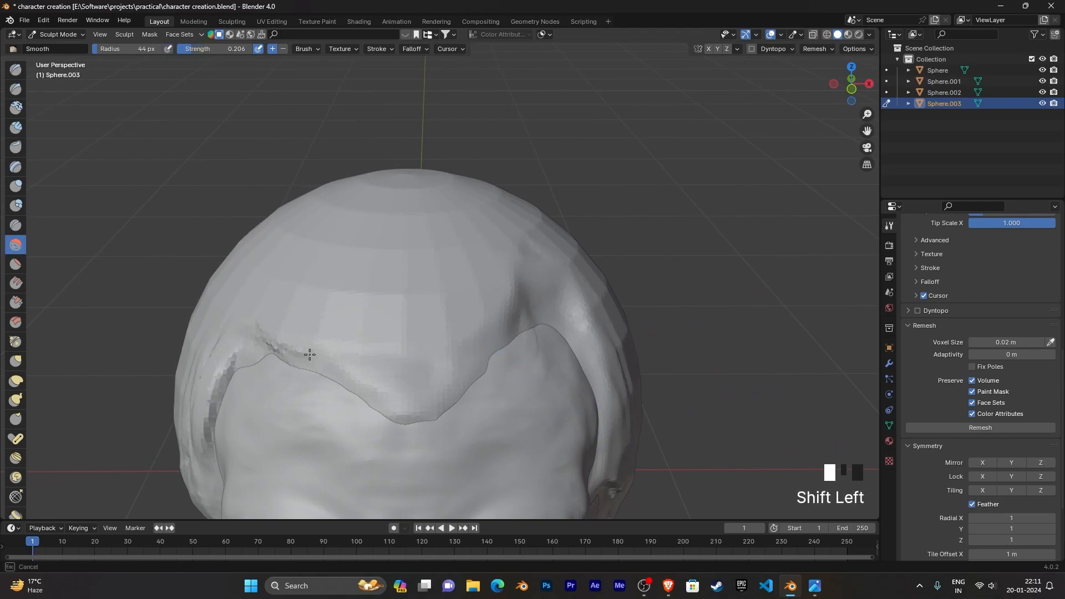
# Step: Smooth the rough strokes along the front hairline, temple and sideburn on the character's right side
pyautogui.keyDown('shift'); pyautogui.moveTo(321, 356); pyautogui.dragTo(368, 359); pyautogui.keyUp('shift')
pyautogui.moveTo(331, 363); pyautogui.dragTo(477, 347, button='middle')
pyautogui.moveTo(350, 389)
pyautogui.keyDown('shift'); pyautogui.mouseDown()
pyautogui.moveTo(301, 415)
pyautogui.moveTo(355, 399)
pyautogui.mouseUp(); pyautogui.keyUp('shift')
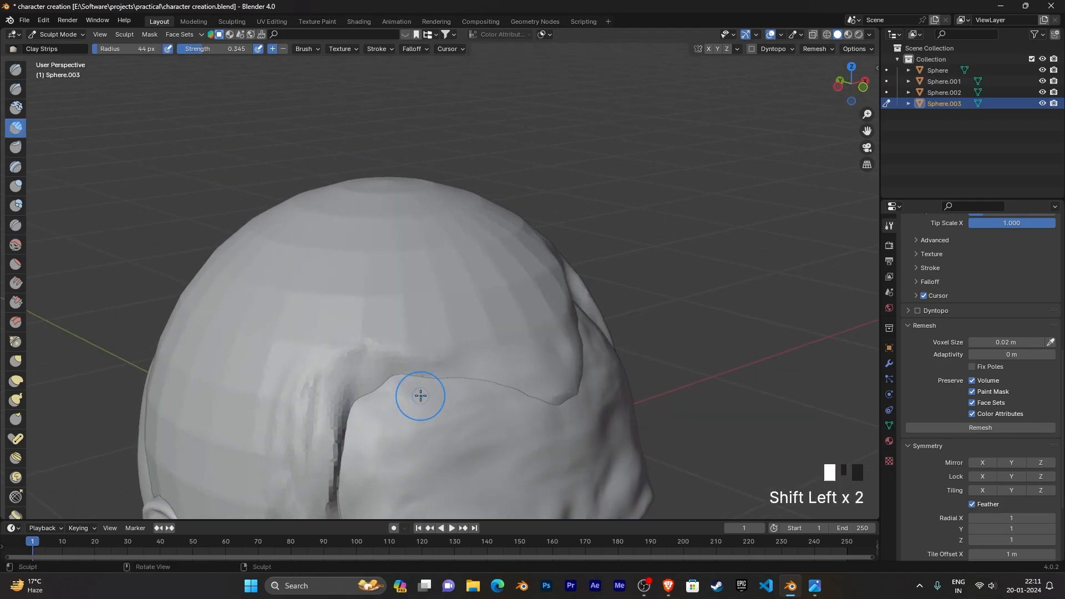
pyautogui.moveTo(421, 396); pyautogui.dragTo(430, 354, button='middle')
pyautogui.keyDown('shift'); pyautogui.moveTo(365, 338); pyautogui.dragTo(335, 408); pyautogui.keyUp('shift')
pyautogui.keyDown('shift'); pyautogui.moveTo(379, 306); pyautogui.dragTo(405, 381); pyautogui.keyUp('shift')
pyautogui.moveTo(404, 381)
pyautogui.mouseDown(button='middle')
pyautogui.moveTo(492, 323)
pyautogui.moveTo(416, 349)
pyautogui.mouseUp(button='middle')
pyautogui.keyDown('shift'); pyautogui.moveTo(292, 449); pyautogui.dragTo(303, 432); pyautogui.keyUp('shift')
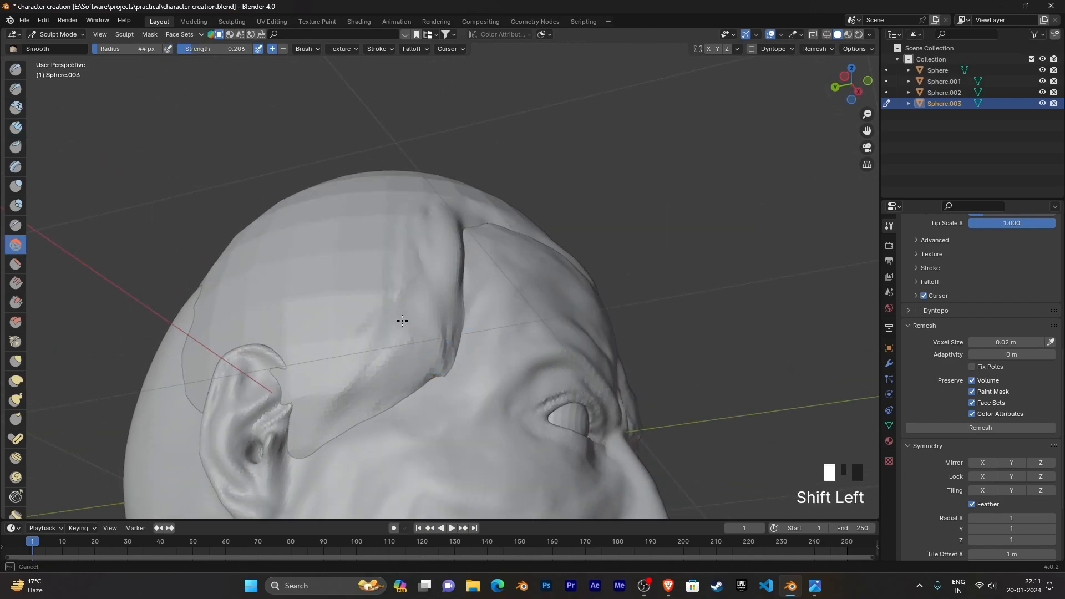
# Step: Set up the Grab brush with a 146 px radius, try a stroke above the character's left temple and undo it
pyautogui.press('c')
pyautogui.moveTo(435, 304)
pyautogui.mouseDown(button='middle')
pyautogui.moveTo(378, 339)
pyautogui.moveTo(470, 373)
pyautogui.moveTo(478, 342)
pyautogui.mouseUp(button='middle')
pyautogui.scroll(3, 377, 339)
pyautogui.scroll(1, 479, 342)
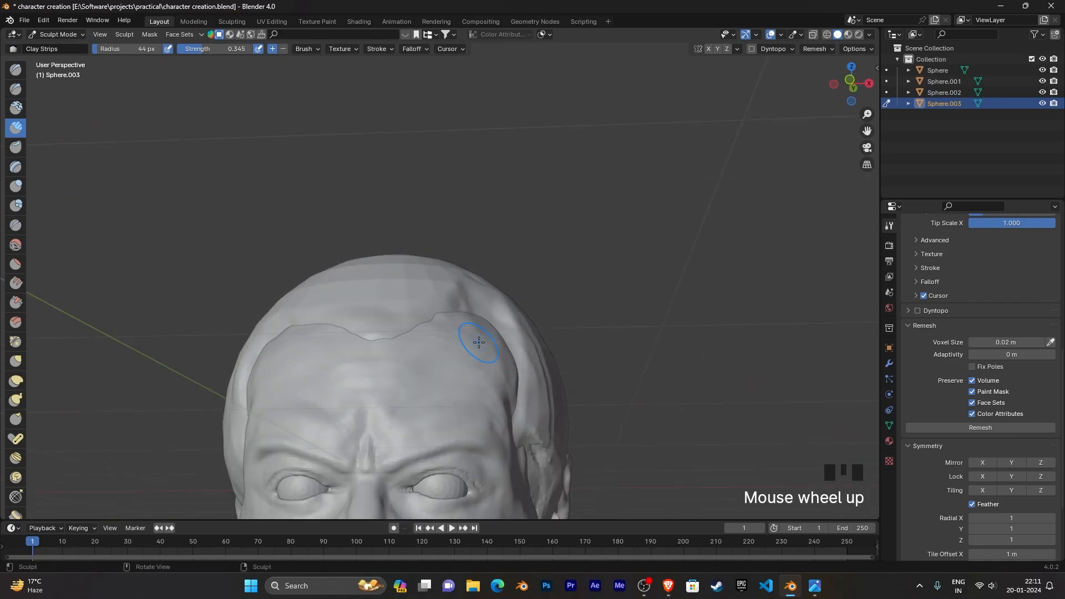
pyautogui.click(15, 360)
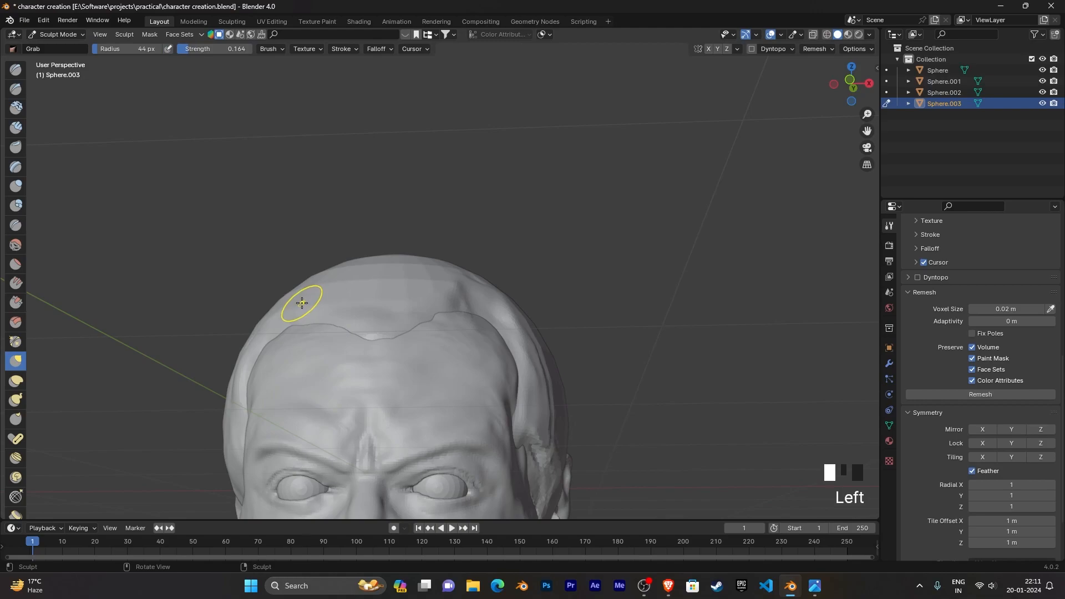
pyautogui.press('f')
pyautogui.click(383, 303)
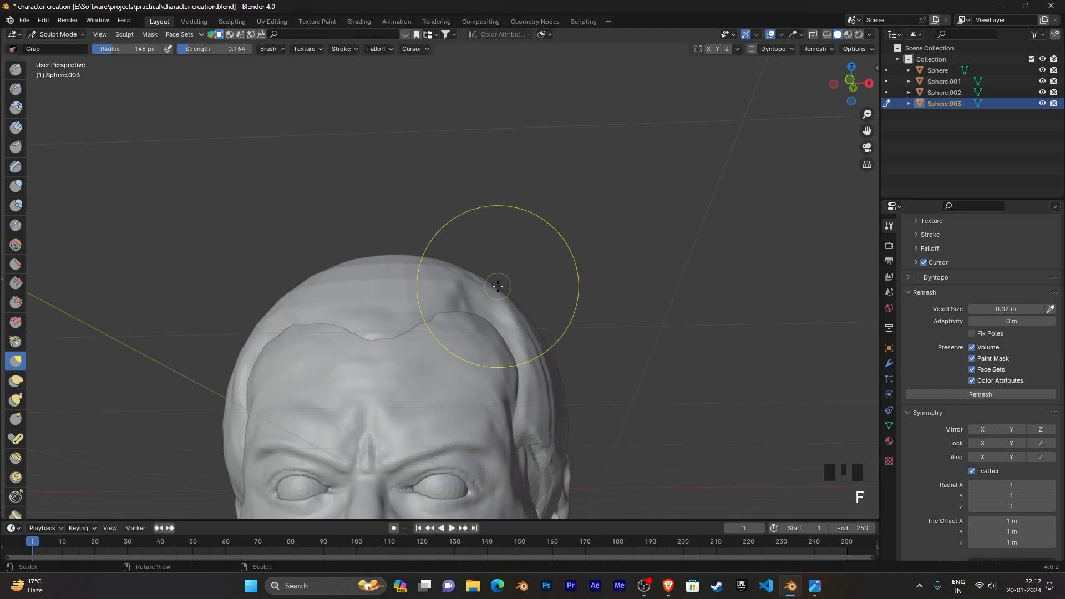
pyautogui.click(494, 290)
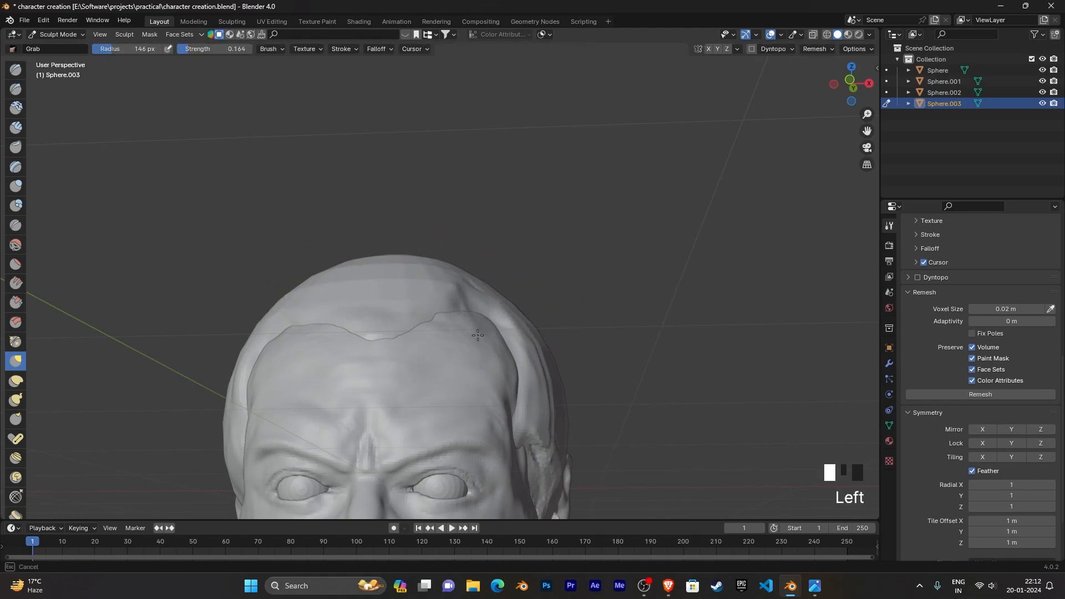
pyautogui.moveTo(510, 320); pyautogui.dragTo(521, 320, button='middle')
pyautogui.hotkey('ctrl', 'z')
# Step: Adjust the hair's upper contour on the character's left side with small Grab strokes, undoing the stroke at the crown
pyautogui.click(500, 313)
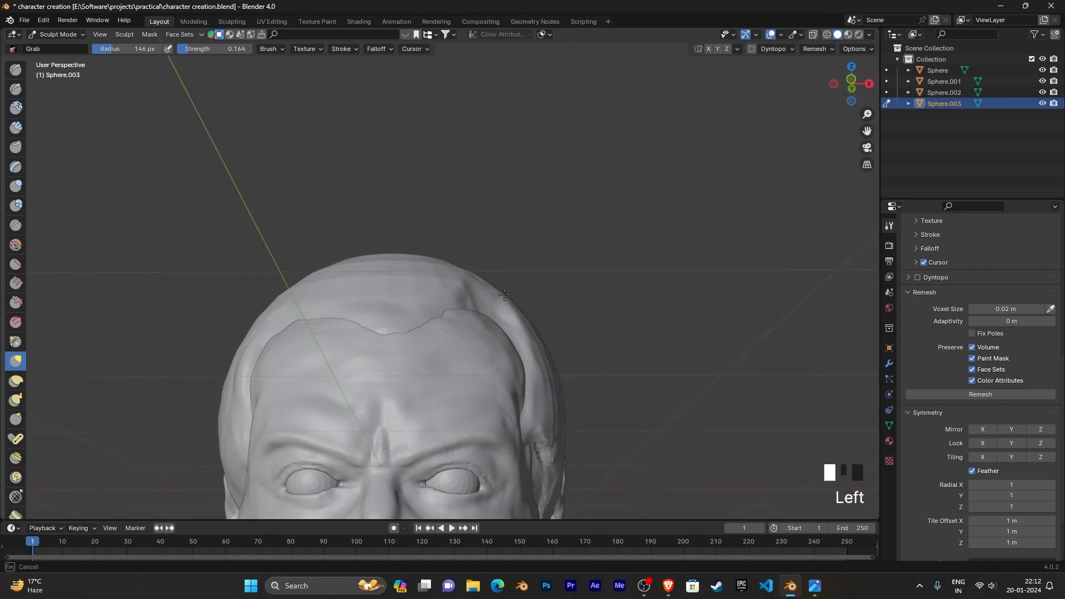
pyautogui.moveTo(500, 328); pyautogui.dragTo(502, 328)
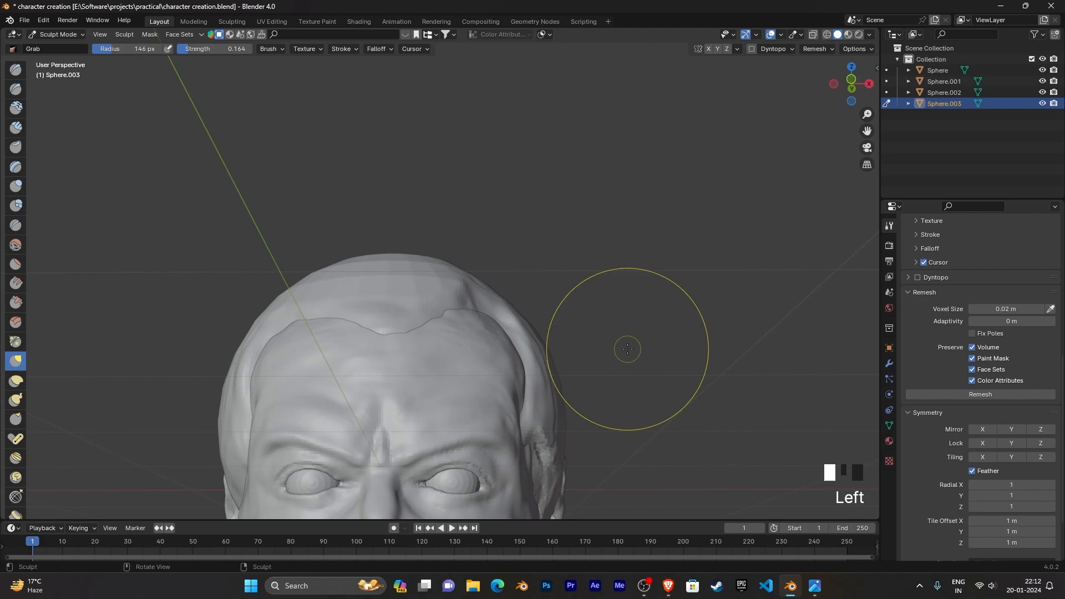
pyautogui.moveTo(383, 254)
pyautogui.mouseDown()
pyautogui.moveTo(387, 270)
pyautogui.moveTo(420, 261)
pyautogui.mouseUp()
pyautogui.hotkey('ctrl', 'z')
pyautogui.moveTo(513, 299); pyautogui.dragTo(519, 308)
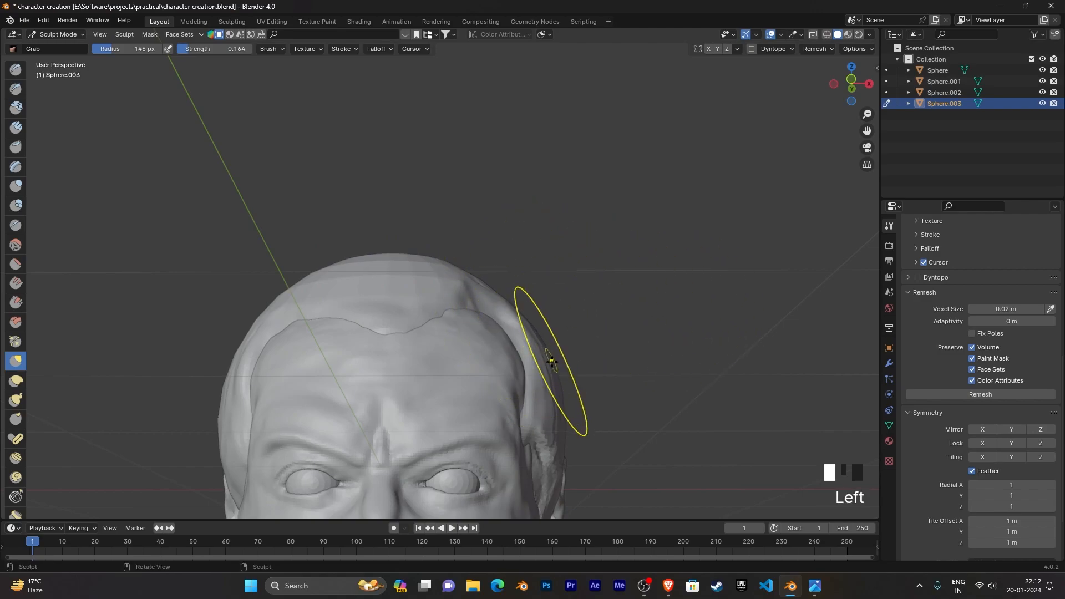
# Step: Build up the character's left temple edge with Clay Strips at a 29 px radius and smooth the hair beside it
pyautogui.moveTo(637, 340); pyautogui.dragTo(629, 298, button='middle')
pyautogui.moveTo(629, 298); pyautogui.dragTo(508, 228, button='middle')
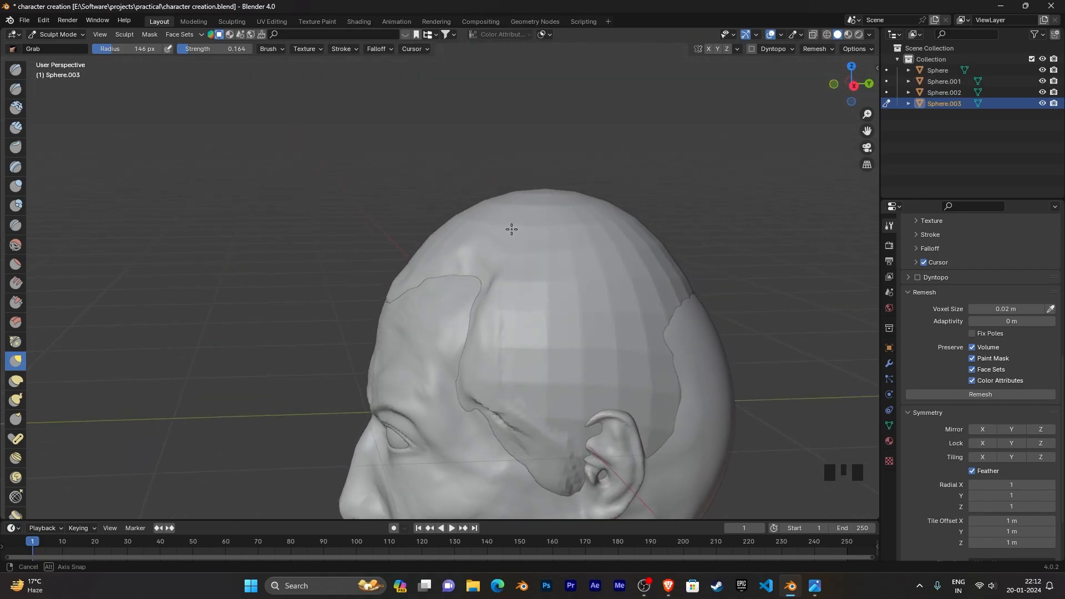
pyautogui.scroll(3, 573, 333)
pyautogui.moveTo(572, 332)
pyautogui.mouseDown(button='middle')
pyautogui.moveTo(575, 299)
pyautogui.moveTo(581, 325)
pyautogui.moveTo(560, 321)
pyautogui.mouseUp(button='middle')
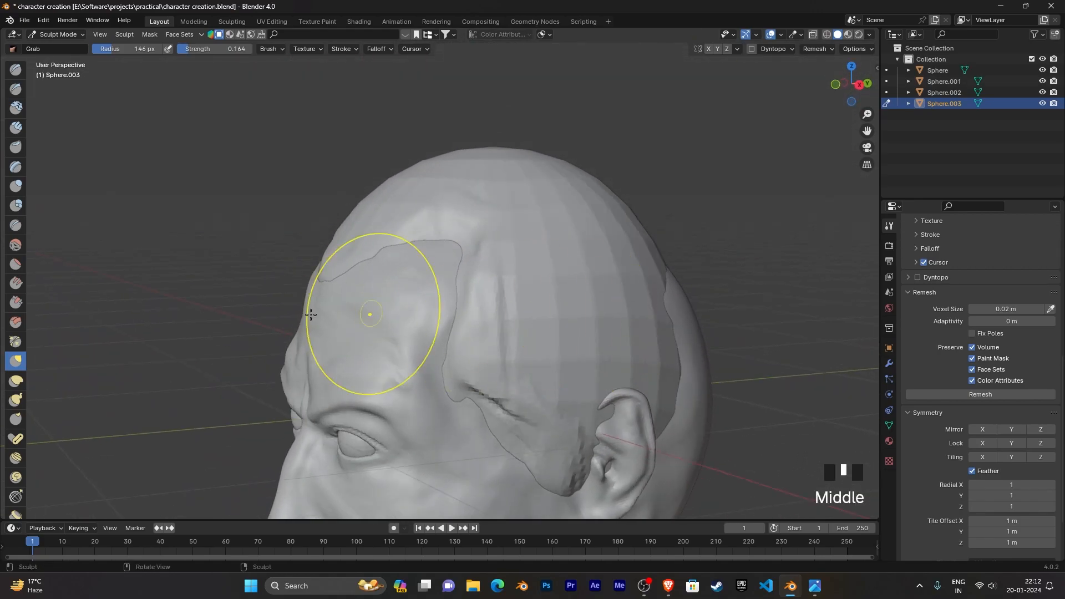
pyautogui.click(16, 128)
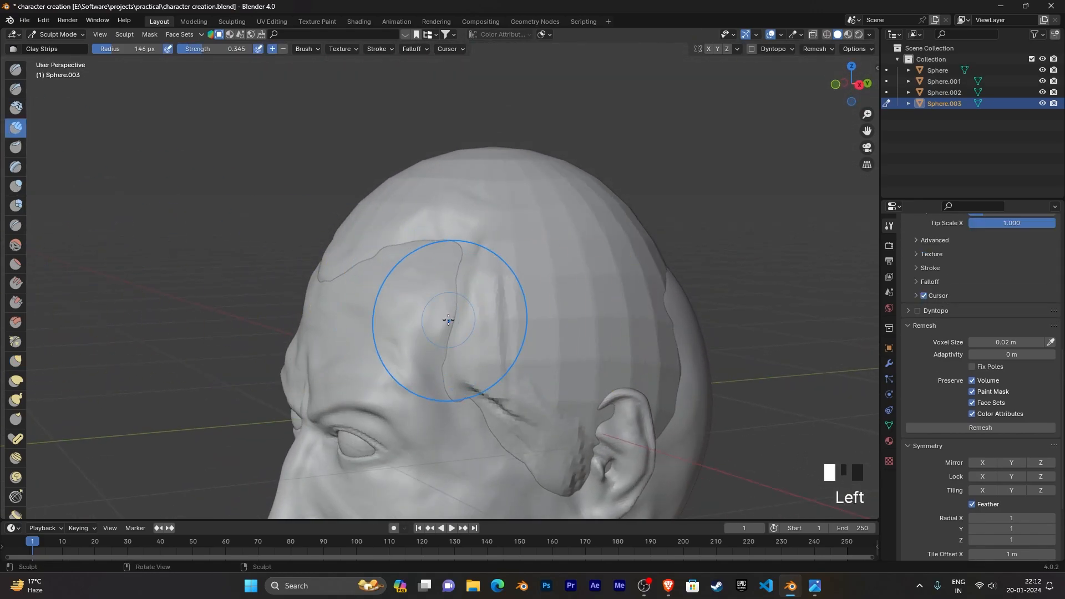
pyautogui.press('f')
pyautogui.click(382, 299)
pyautogui.moveTo(456, 282); pyautogui.dragTo(451, 355)
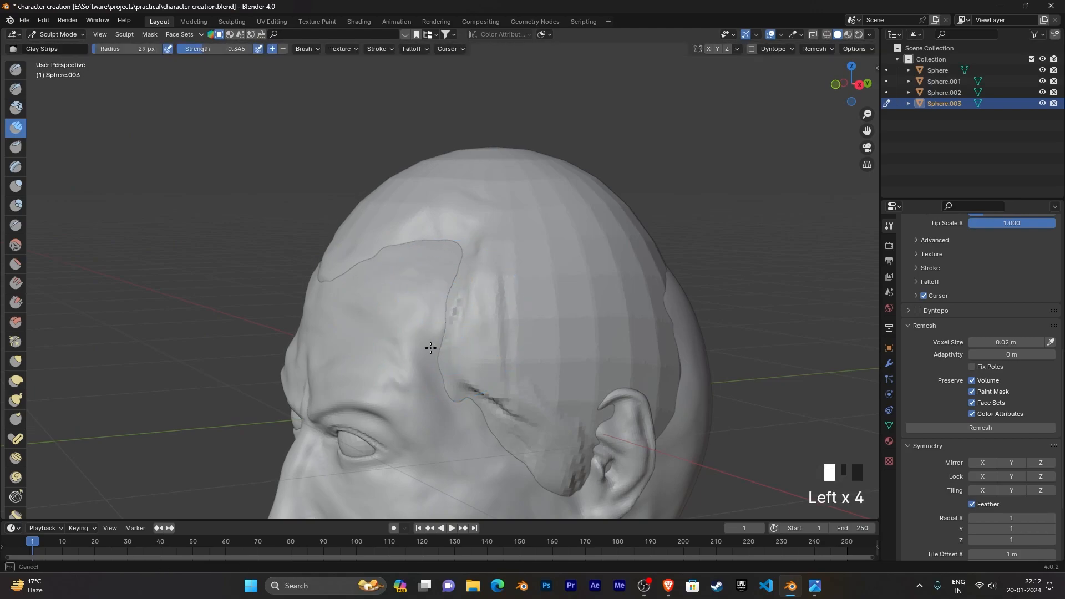
pyautogui.moveTo(482, 364); pyautogui.dragTo(473, 244, button='middle')
pyautogui.click(474, 244)
pyautogui.moveTo(490, 247)
pyautogui.keyDown('shift'); pyautogui.mouseDown()
pyautogui.moveTo(449, 232)
pyautogui.moveTo(488, 297)
pyautogui.mouseUp(); pyautogui.keyUp('shift')
# Step: Turn on X mirror symmetry and pull the lower back of the hair outward with the Grab brush at a 166 px radius
pyautogui.moveTo(488, 297)
pyautogui.mouseDown(button='middle')
pyautogui.moveTo(517, 408)
pyautogui.moveTo(447, 302)
pyautogui.moveTo(445, 311)
pyautogui.mouseUp(button='middle')
pyautogui.moveTo(502, 383)
pyautogui.mouseDown(button='middle')
pyautogui.moveTo(587, 384)
pyautogui.moveTo(520, 381)
pyautogui.moveTo(566, 388)
pyautogui.mouseUp(button='middle')
pyautogui.scroll(-2, 588, 385)
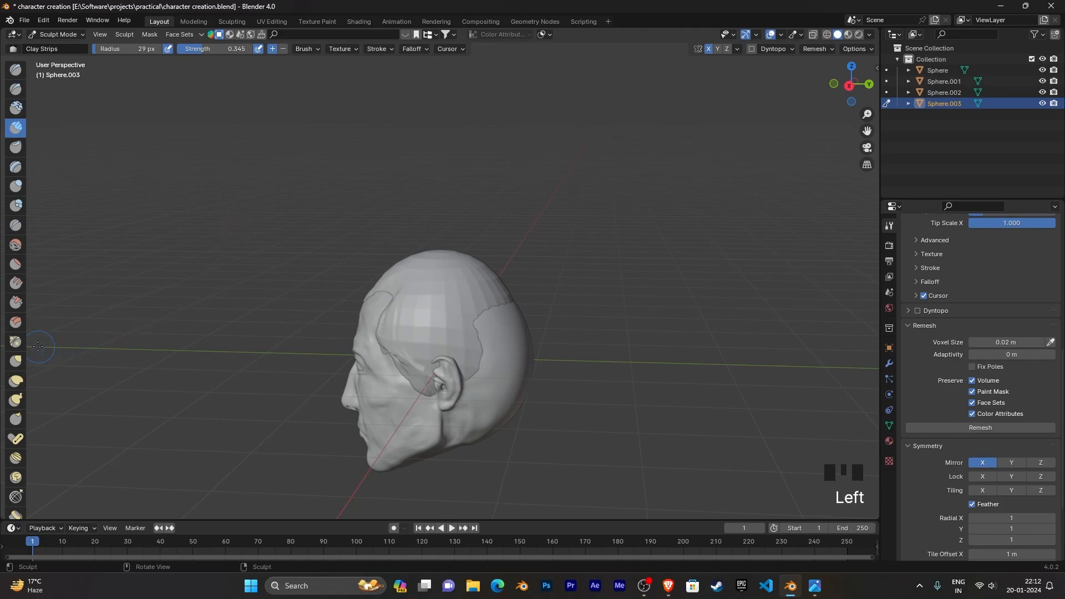
pyautogui.click(17, 365)
pyautogui.press('f')
pyautogui.click(566, 334)
pyautogui.moveTo(614, 388)
pyautogui.mouseDown(button='middle')
pyautogui.moveTo(553, 346)
pyautogui.moveTo(508, 365)
pyautogui.mouseUp(button='middle')
pyautogui.moveTo(508, 365); pyautogui.dragTo(502, 360)
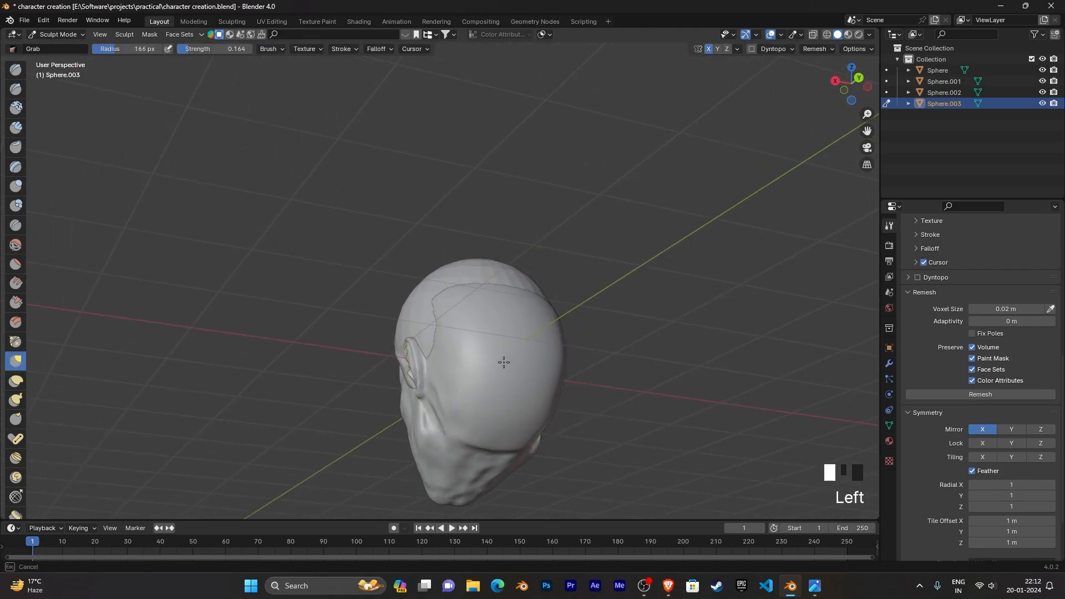
pyautogui.moveTo(631, 447); pyautogui.dragTo(558, 440, button='middle')
pyautogui.moveTo(482, 427); pyautogui.dragTo(481, 426)
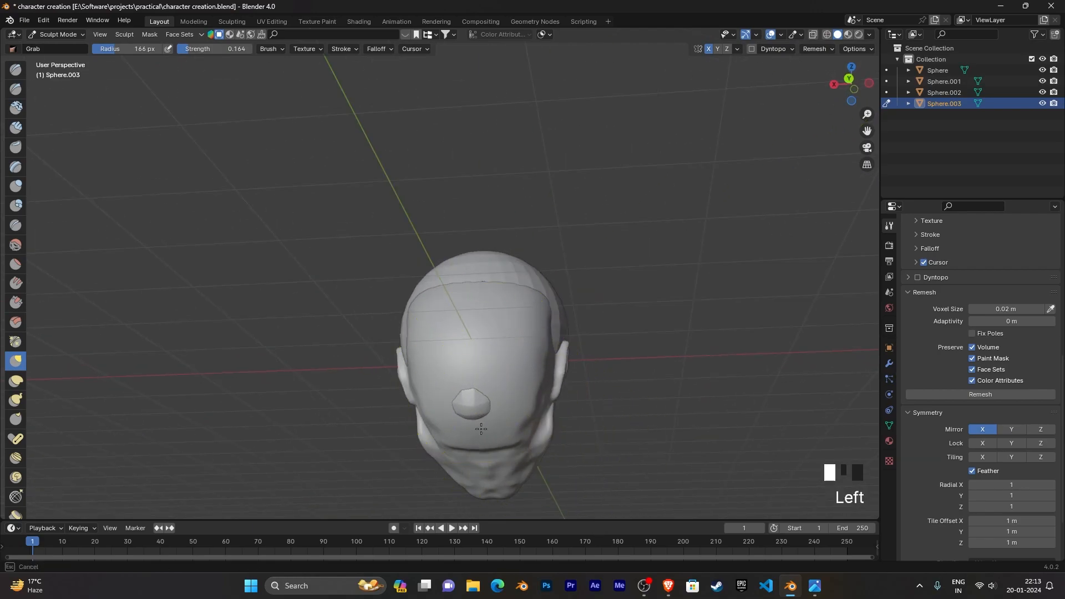
pyautogui.moveTo(507, 581); pyautogui.dragTo(508, 582)
# Step: Pull the hair backward and down over the back of the head with mirrored Grab strokes
pyautogui.moveTo(640, 418); pyautogui.dragTo(521, 482, button='middle')
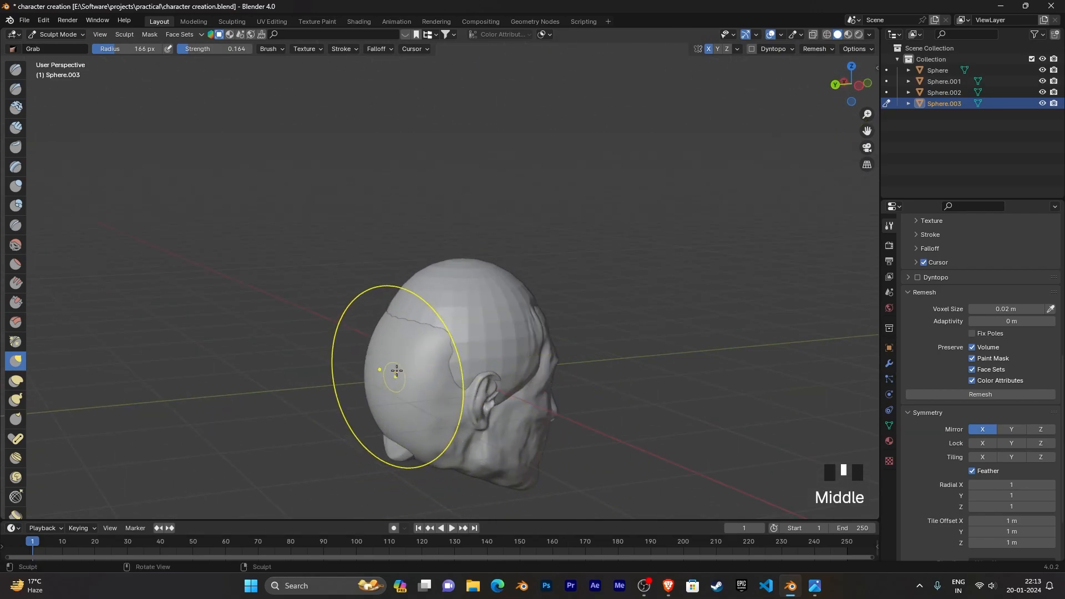
pyautogui.moveTo(394, 376); pyautogui.dragTo(335, 378)
pyautogui.moveTo(409, 357); pyautogui.dragTo(381, 442)
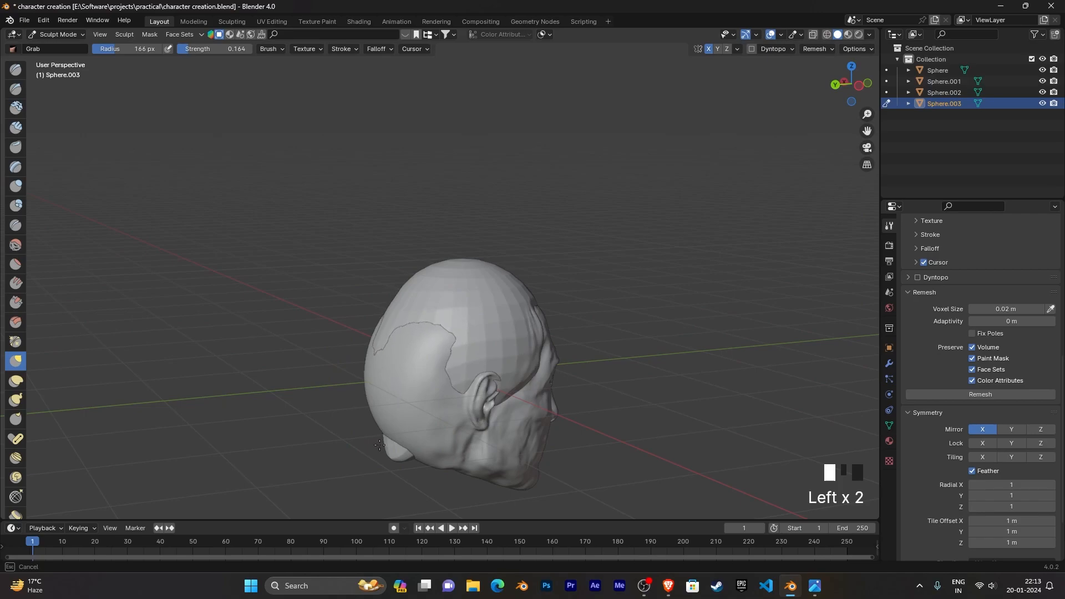
pyautogui.moveTo(389, 501); pyautogui.dragTo(390, 499)
# Step: Pull the hair outward over the exposed scalp behind the ears with mirrored Grab strokes at a 166 px radius
pyautogui.moveTo(561, 404)
pyautogui.mouseDown(button='middle')
pyautogui.moveTo(704, 451)
pyautogui.moveTo(510, 345)
pyautogui.mouseUp(button='middle')
pyautogui.moveTo(579, 302); pyautogui.dragTo(513, 283, button='middle')
pyautogui.scroll(3, 514, 283)
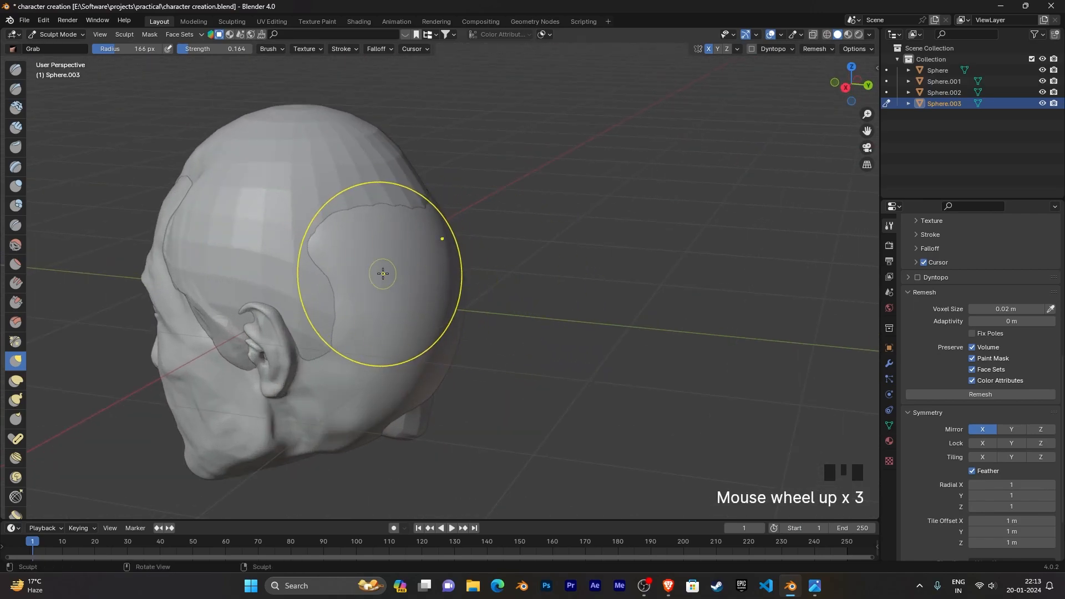
pyautogui.moveTo(384, 274); pyautogui.dragTo(545, 283)
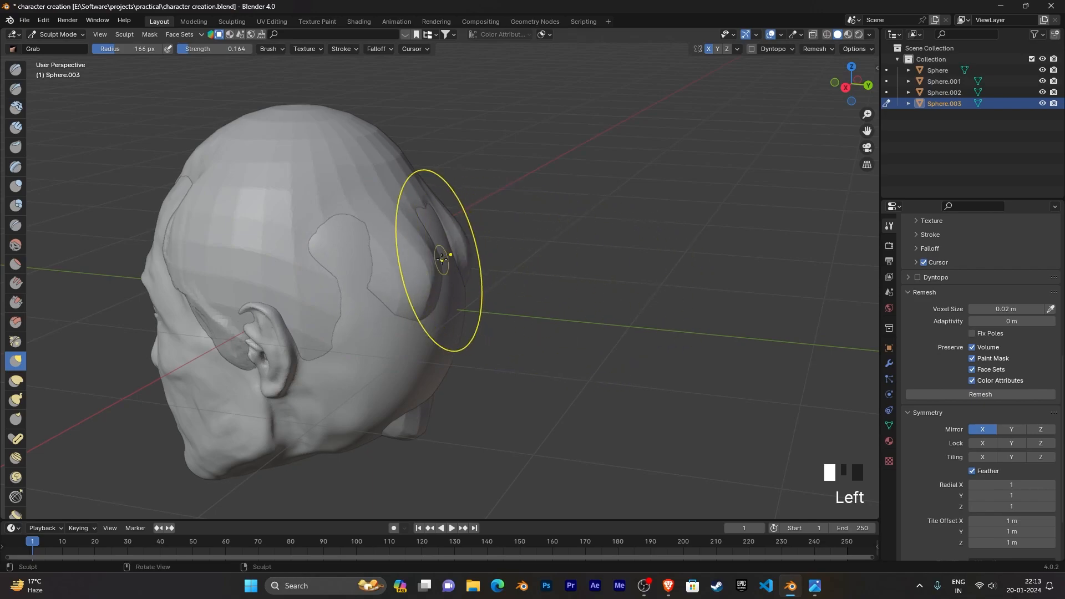
pyautogui.moveTo(377, 276); pyautogui.dragTo(385, 306)
pyautogui.moveTo(403, 319); pyautogui.dragTo(416, 344, button='middle')
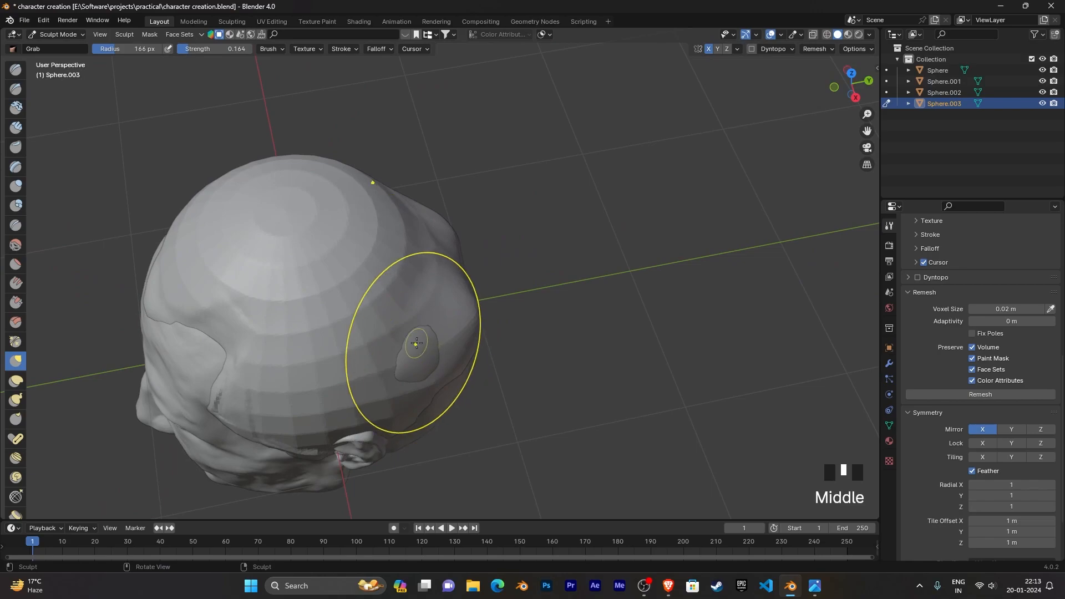
# Step: Push out the upper back and side contour of the hair with short mirrored Grab strokes
pyautogui.moveTo(416, 345); pyautogui.dragTo(456, 356)
pyautogui.moveTo(531, 334)
pyautogui.mouseDown(button='middle')
pyautogui.moveTo(518, 292)
pyautogui.moveTo(471, 280)
pyautogui.mouseUp(button='middle')
pyautogui.moveTo(471, 280); pyautogui.dragTo(468, 277)
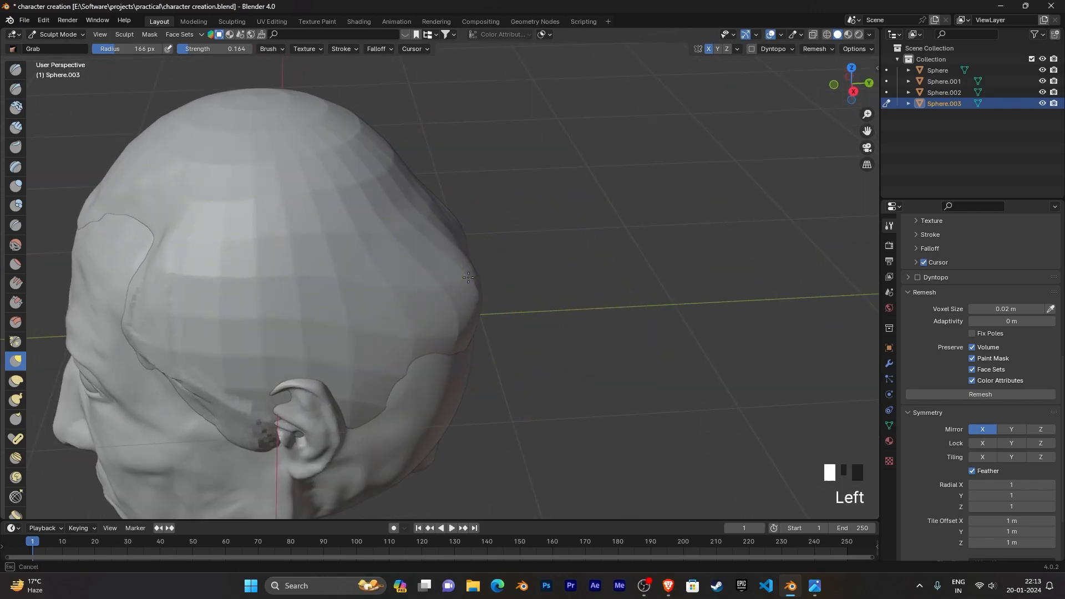
pyautogui.moveTo(387, 296); pyautogui.dragTo(388, 297)
pyautogui.moveTo(571, 297); pyautogui.dragTo(455, 264, button='middle')
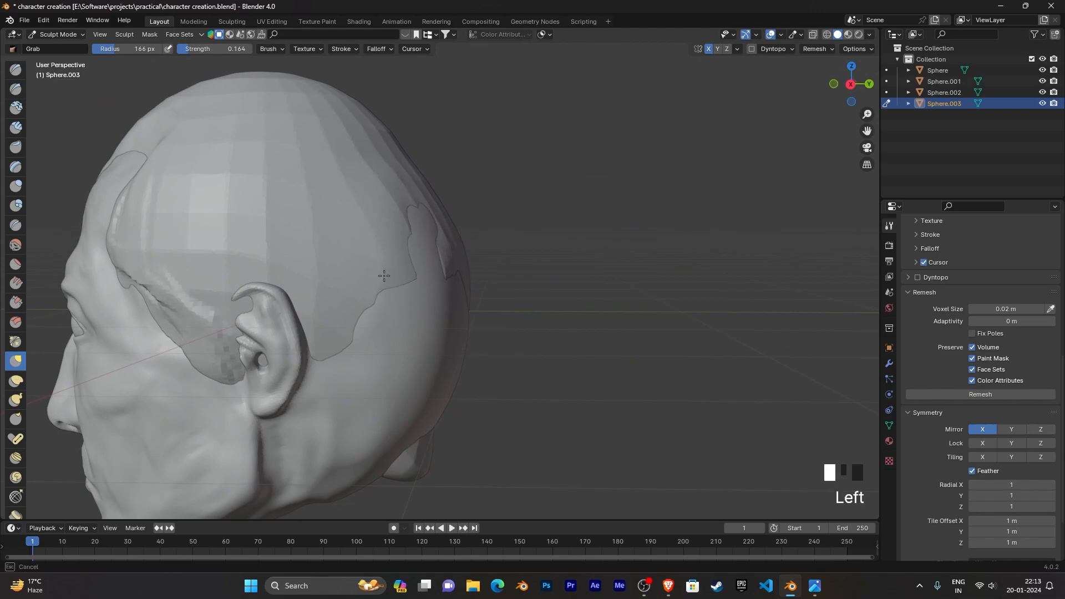
pyautogui.moveTo(523, 285); pyautogui.dragTo(472, 277, button='middle')
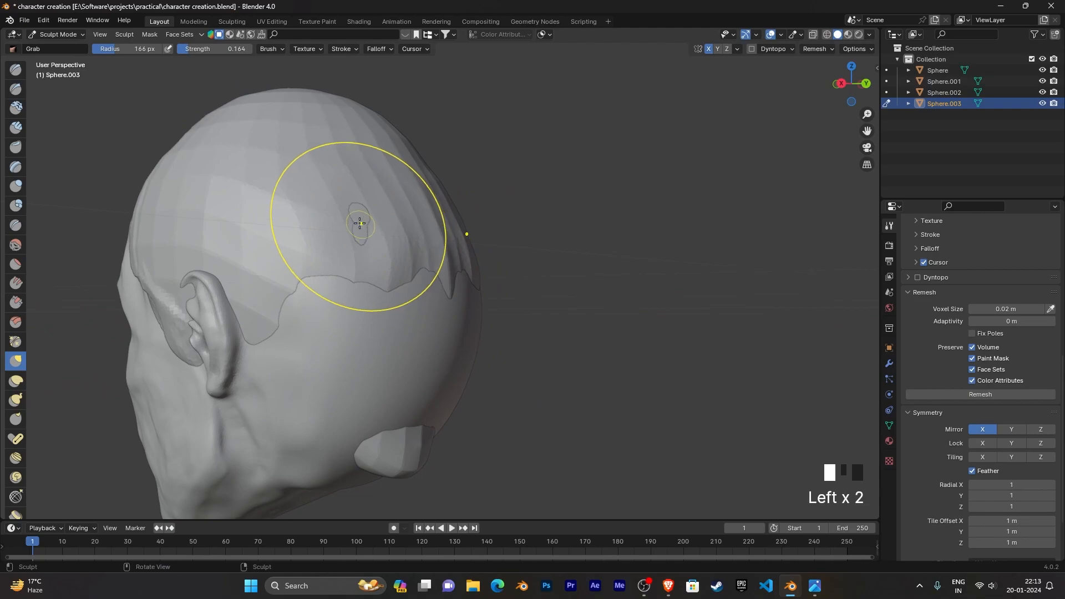
# Step: Drag the back of the hair down over the nape with mirrored Grab strokes
pyautogui.moveTo(369, 221)
pyautogui.mouseDown(button='middle')
pyautogui.moveTo(554, 309)
pyautogui.moveTo(558, 330)
pyautogui.moveTo(554, 220)
pyautogui.mouseUp(button='middle')
pyautogui.moveTo(452, 310); pyautogui.dragTo(452, 310)
pyautogui.moveTo(604, 475); pyautogui.dragTo(622, 472)
pyautogui.moveTo(598, 371); pyautogui.dragTo(496, 335, button='middle')
pyautogui.moveTo(484, 253); pyautogui.dragTo(482, 289)
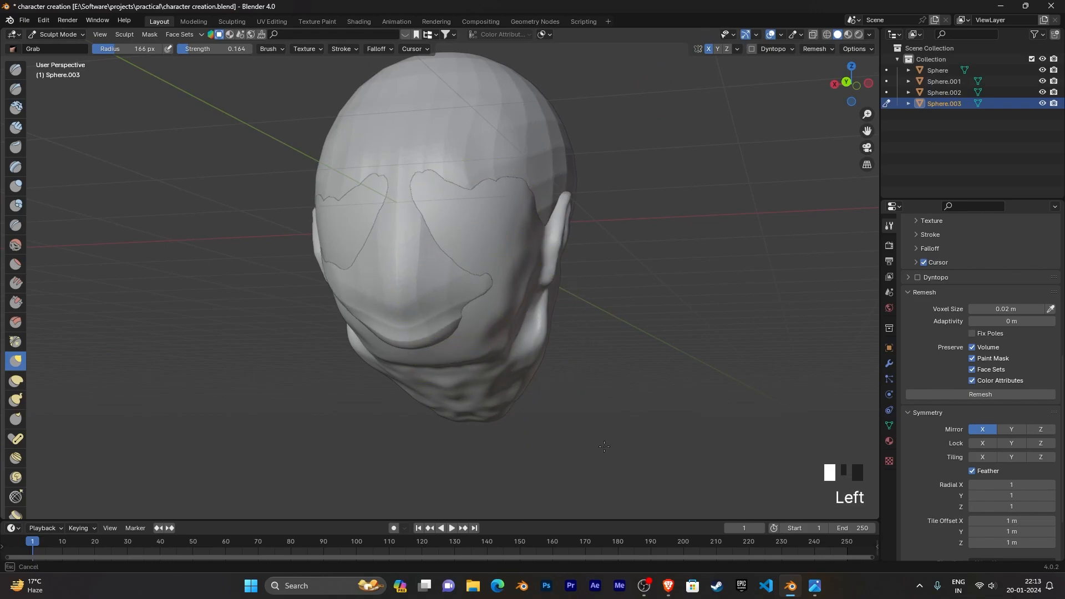
pyautogui.moveTo(595, 442); pyautogui.dragTo(598, 435)
# Step: Lengthen the hair's lower back edge below the nape with long downward Grab strokes
pyautogui.moveTo(528, 293); pyautogui.dragTo(607, 521)
pyautogui.moveTo(648, 432); pyautogui.dragTo(631, 235, button='middle')
pyautogui.moveTo(470, 211); pyautogui.dragTo(525, 435)
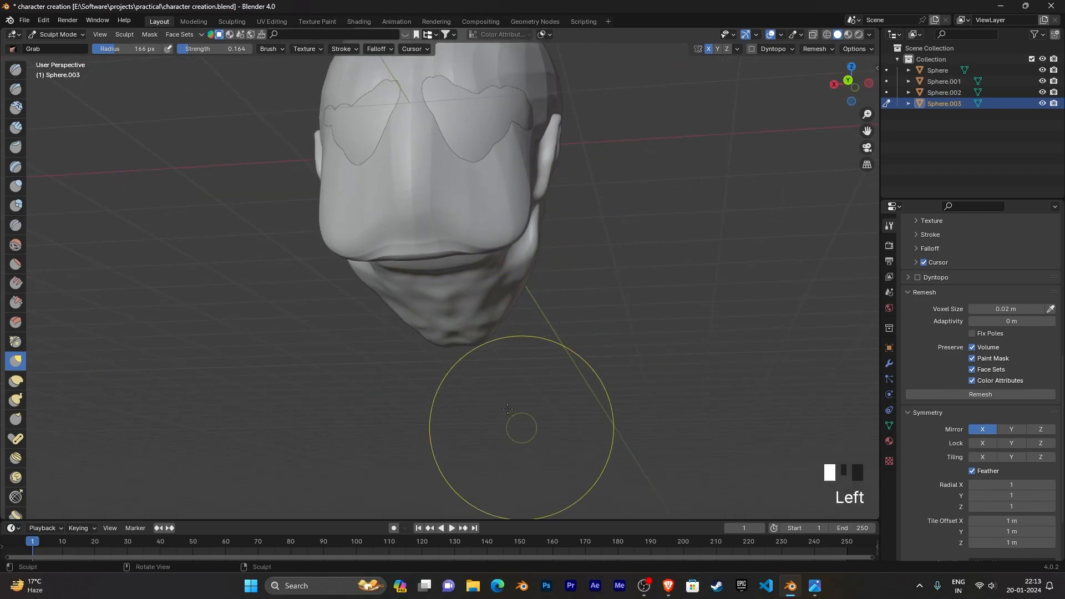
pyautogui.moveTo(444, 227); pyautogui.dragTo(473, 377)
pyautogui.moveTo(478, 231); pyautogui.dragTo(542, 435)
# Step: Shape the lower side corners of the hair behind the ears by pulling them outward and down
pyautogui.moveTo(591, 305); pyautogui.dragTo(518, 321, button='middle')
pyautogui.moveTo(473, 230); pyautogui.dragTo(529, 236)
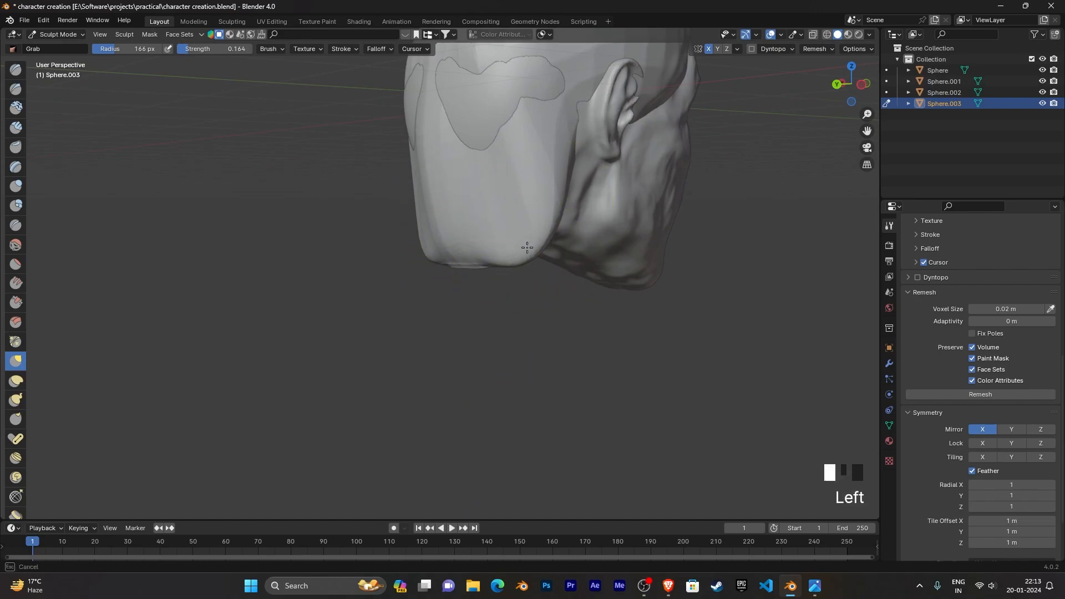
pyautogui.moveTo(459, 201); pyautogui.dragTo(441, 235)
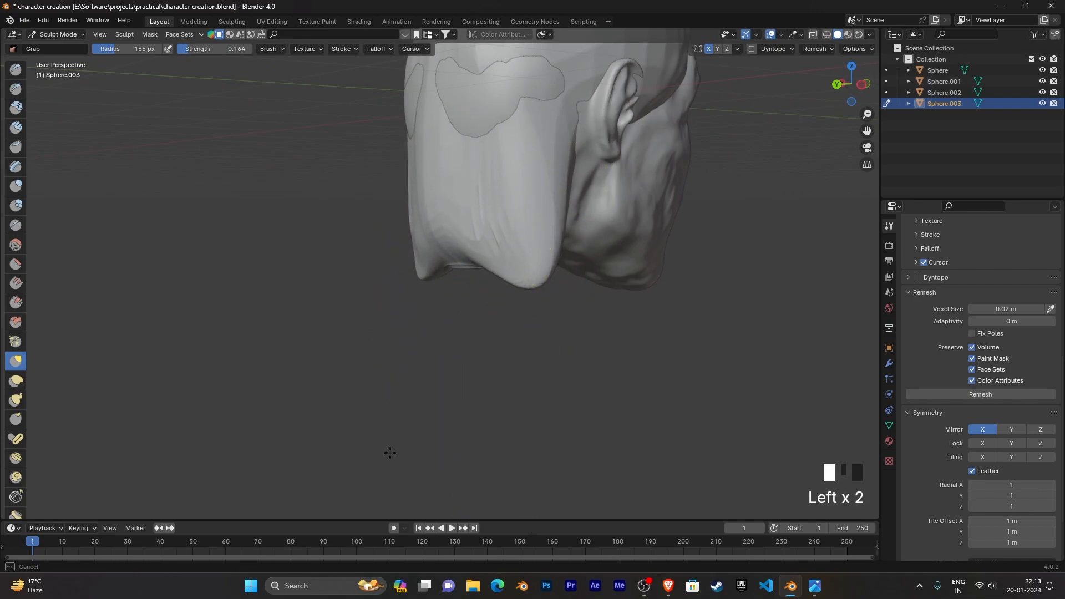
pyautogui.moveTo(396, 474)
pyautogui.mouseDown(button='middle')
pyautogui.moveTo(651, 385)
pyautogui.moveTo(574, 374)
pyautogui.mouseUp(button='middle')
pyautogui.moveTo(489, 237); pyautogui.dragTo(411, 287)
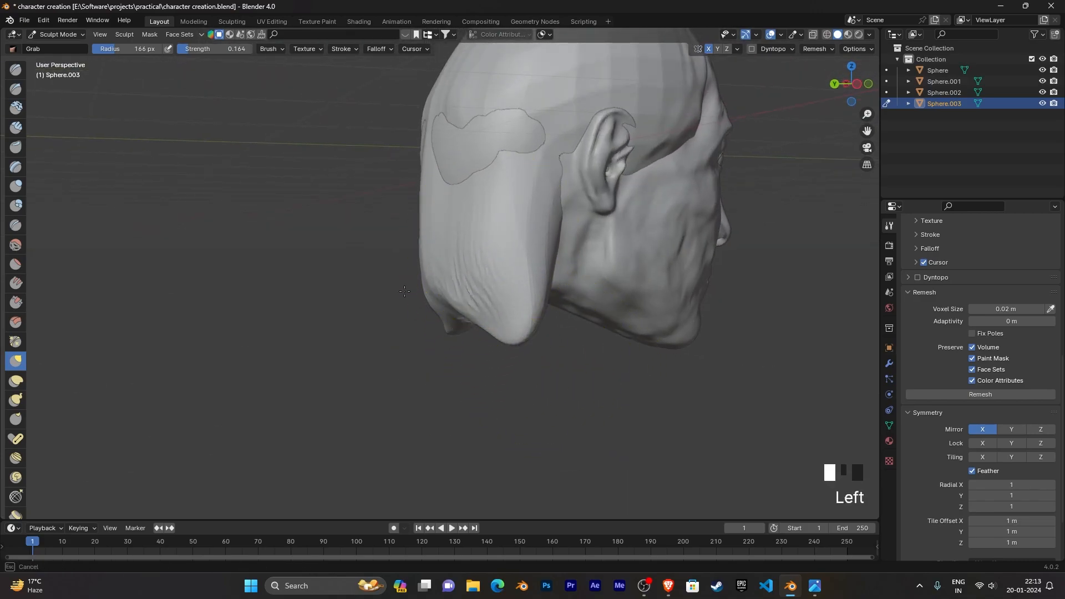
# Step: Pull the hair outward over the remaining bare scalp patches at the back and behind the ears
pyautogui.moveTo(319, 418); pyautogui.dragTo(316, 419)
pyautogui.moveTo(461, 177); pyautogui.dragTo(361, 196)
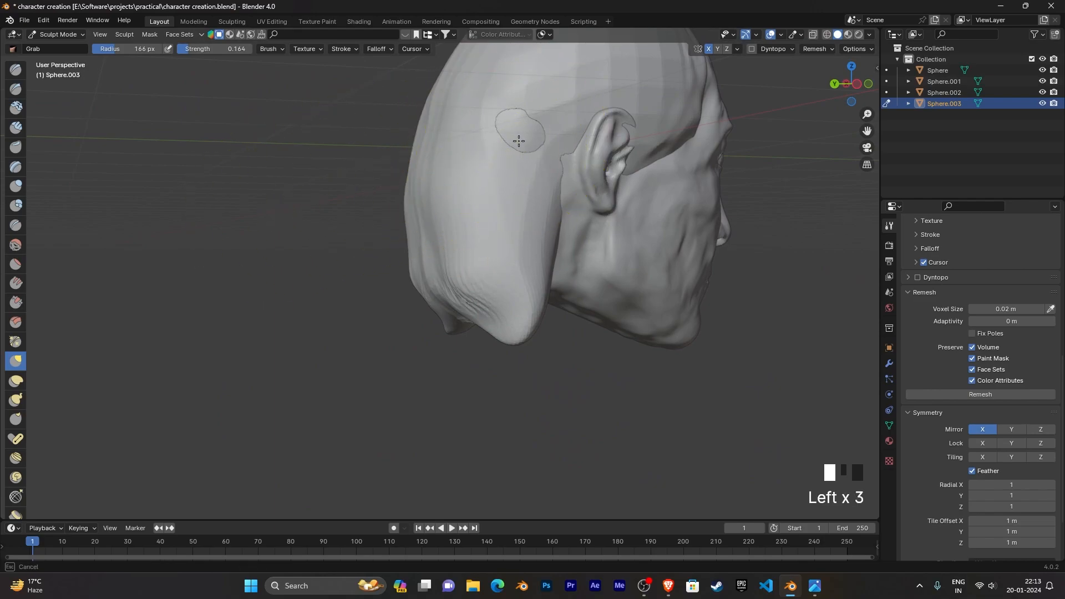
pyautogui.moveTo(524, 153); pyautogui.dragTo(498, 179)
pyautogui.moveTo(497, 178); pyautogui.dragTo(523, 245, button='middle')
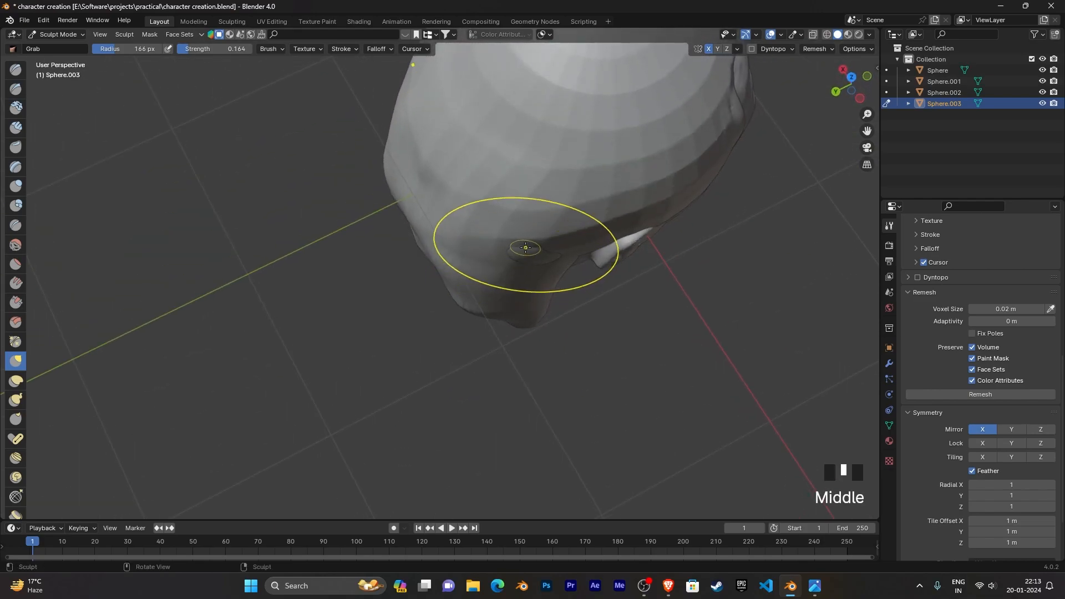
pyautogui.moveTo(523, 245); pyautogui.dragTo(543, 296)
# Step: Extend the hair's lower edge and corners downward and backward with long mirrored Grab strokes
pyautogui.moveTo(538, 299)
pyautogui.mouseDown(button='middle')
pyautogui.moveTo(574, 256)
pyautogui.moveTo(571, 195)
pyautogui.moveTo(499, 238)
pyautogui.mouseUp(button='middle')
pyautogui.moveTo(499, 237); pyautogui.dragTo(601, 401)
pyautogui.moveTo(527, 290)
pyautogui.mouseDown()
pyautogui.moveTo(708, 431)
pyautogui.moveTo(569, 355)
pyautogui.mouseUp()
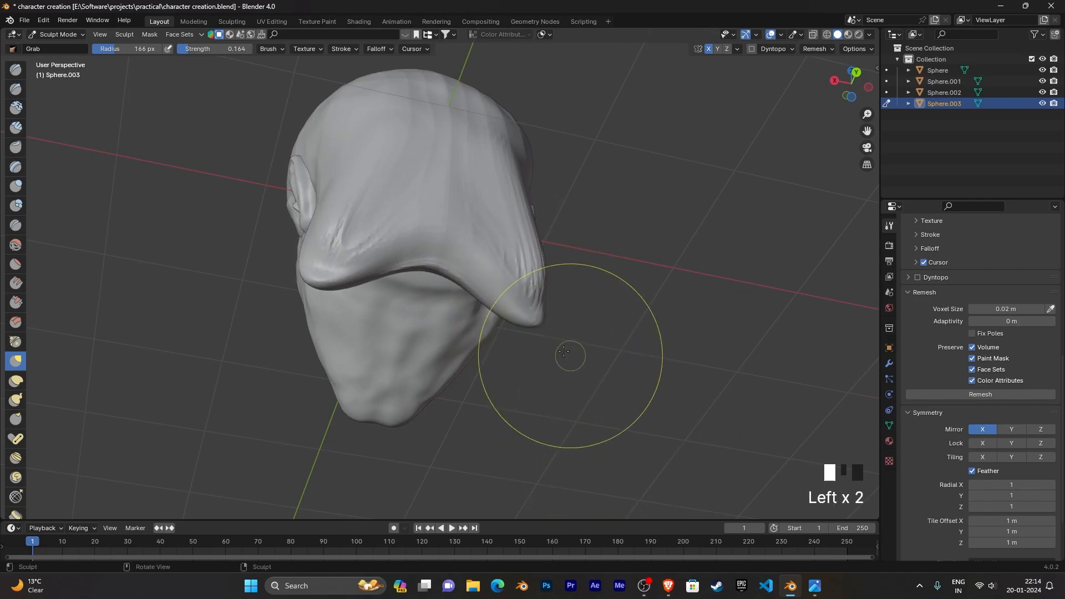
pyautogui.moveTo(462, 375); pyautogui.dragTo(475, 333)
pyautogui.moveTo(475, 333); pyautogui.dragTo(468, 226, button='middle')
pyautogui.moveTo(469, 226); pyautogui.dragTo(629, 308)
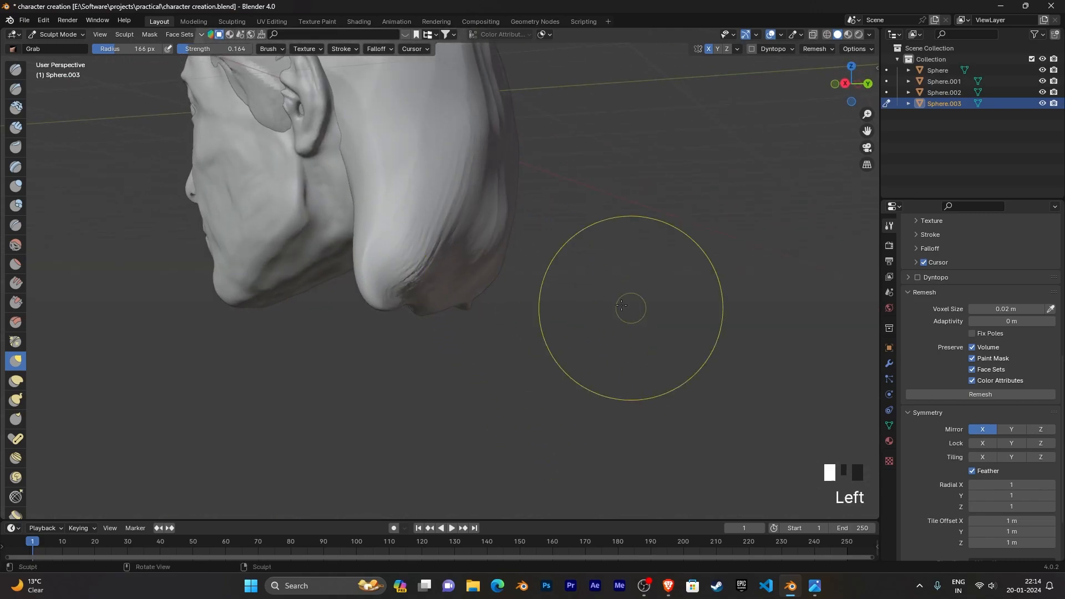
pyautogui.moveTo(493, 167)
pyautogui.mouseDown()
pyautogui.moveTo(547, 238)
pyautogui.moveTo(521, 356)
pyautogui.mouseUp()
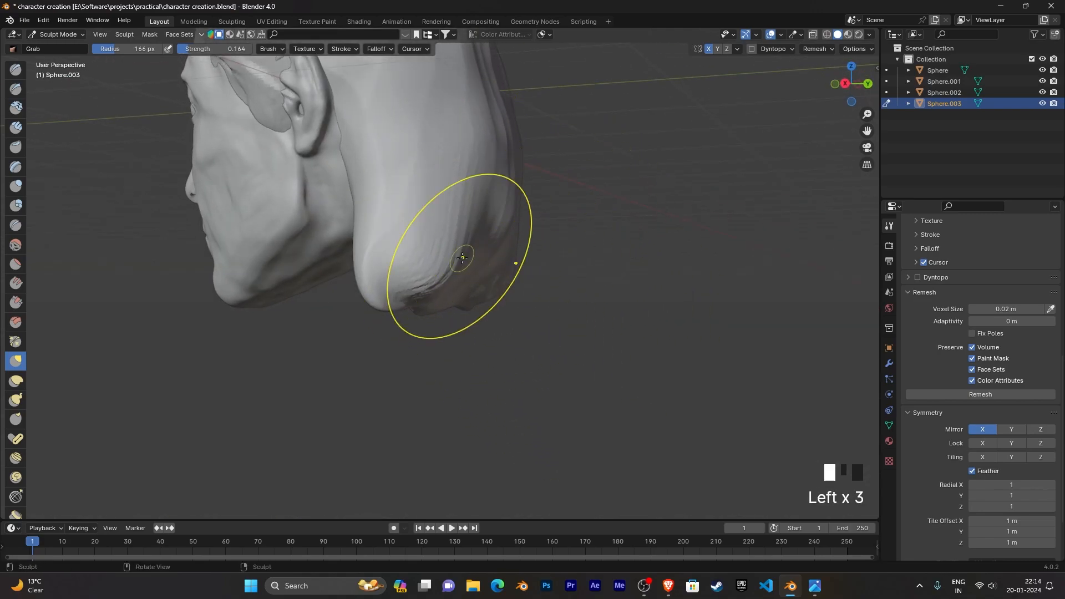
pyautogui.moveTo(563, 305); pyautogui.dragTo(435, 231, button='middle')
pyautogui.moveTo(435, 231); pyautogui.dragTo(522, 400)
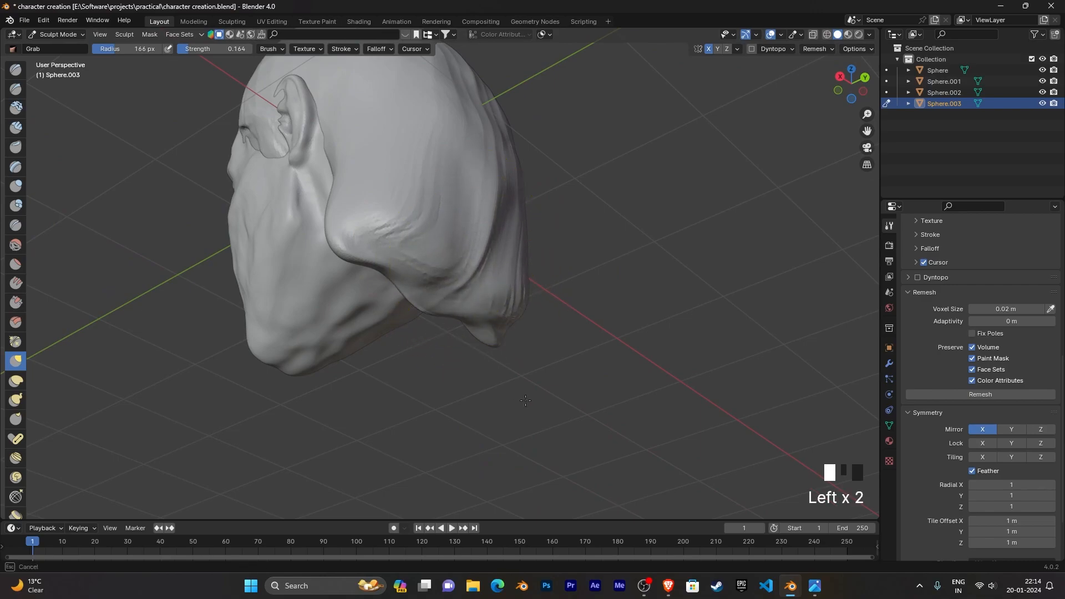
# Step: Smooth the stretched sides and lower end of the hair behind the ears
pyautogui.scroll(-3, 553, 364)
pyautogui.moveTo(554, 364); pyautogui.dragTo(476, 204, button='middle')
pyautogui.keyDown('shift'); pyautogui.moveTo(476, 204); pyautogui.dragTo(465, 135); pyautogui.keyUp('shift')
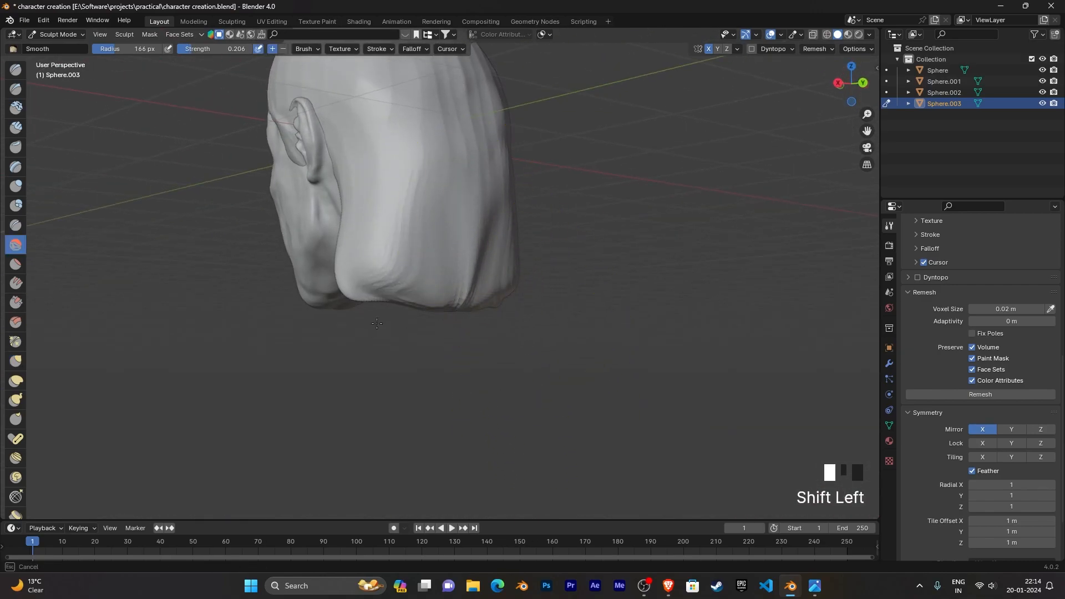
pyautogui.moveTo(400, 289); pyautogui.dragTo(415, 308, button='middle')
pyautogui.keyDown('shift'); pyautogui.moveTo(415, 309); pyautogui.dragTo(423, 319); pyautogui.keyUp('shift')
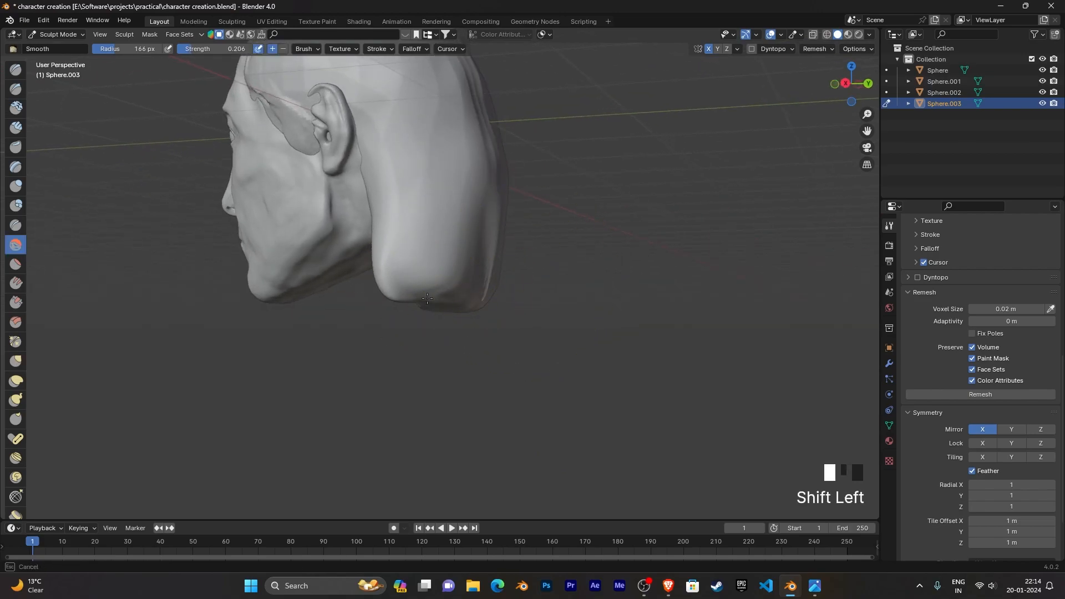
pyautogui.keyDown('shift'); pyautogui.moveTo(428, 250); pyautogui.dragTo(466, 133); pyautogui.keyUp('shift')
pyautogui.moveTo(466, 133); pyautogui.dragTo(432, 169, button='middle')
pyautogui.moveTo(433, 169)
pyautogui.keyDown('shift'); pyautogui.mouseDown()
pyautogui.moveTo(440, 198)
pyautogui.moveTo(464, 159)
pyautogui.mouseUp(); pyautogui.keyUp('shift')
# Step: Smooth the faceted surface on the back and crown of the hair
pyautogui.moveTo(566, 248); pyautogui.dragTo(494, 223, button='middle')
pyautogui.keyDown('shift'); pyautogui.moveTo(543, 125); pyautogui.dragTo(552, 336, button='middle'); pyautogui.keyUp('shift')
pyautogui.keyDown('shift'); pyautogui.moveTo(421, 278); pyautogui.dragTo(410, 275); pyautogui.keyUp('shift')
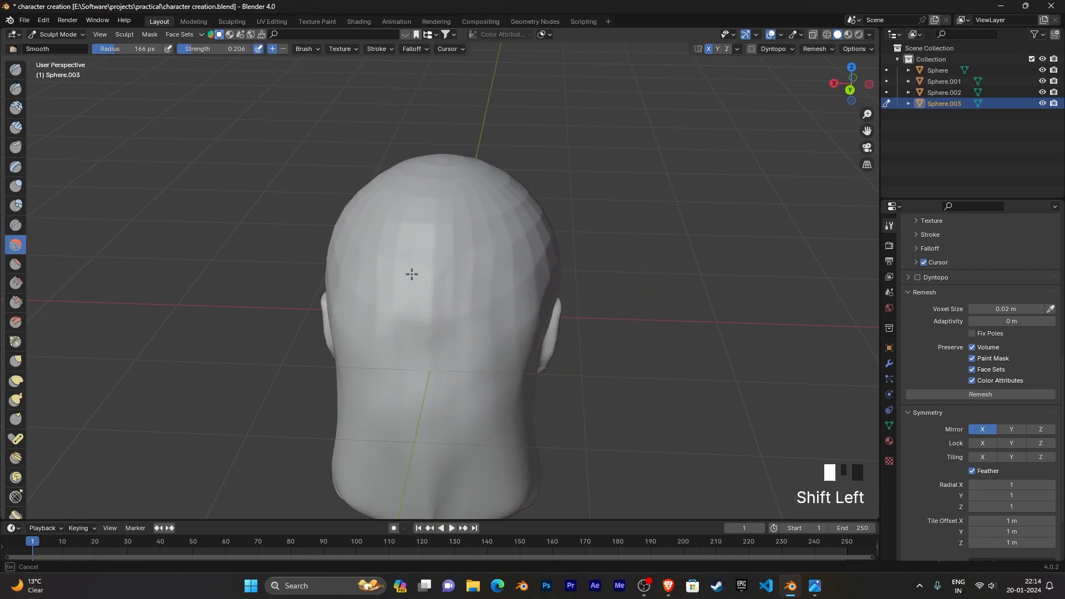
pyautogui.keyDown('shift'); pyautogui.moveTo(434, 237); pyautogui.dragTo(520, 254); pyautogui.keyUp('shift')
pyautogui.moveTo(521, 254); pyautogui.dragTo(514, 339, button='middle')
pyautogui.keyDown('shift'); pyautogui.moveTo(514, 339); pyautogui.dragTo(329, 352); pyautogui.keyUp('shift')
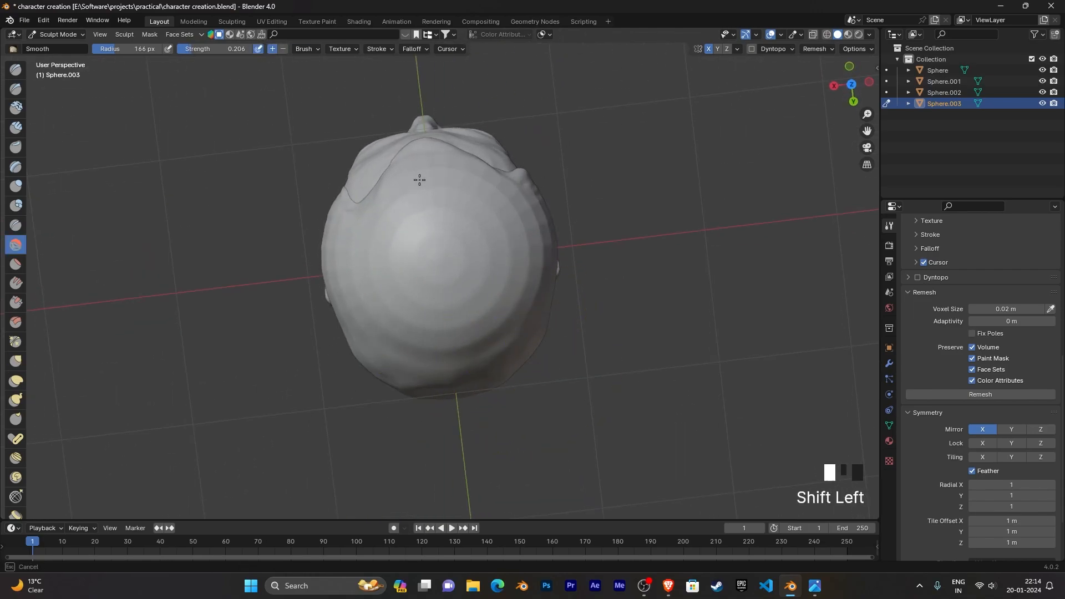
# Step: Reselect the Grab brush and smooth the remaining rough areas on the crown, sides and back of the hair
pyautogui.press('g')
pyautogui.moveTo(462, 267)
pyautogui.mouseDown(button='middle')
pyautogui.moveTo(485, 271)
pyautogui.moveTo(406, 185)
pyautogui.moveTo(488, 294)
pyautogui.mouseUp(button='middle')
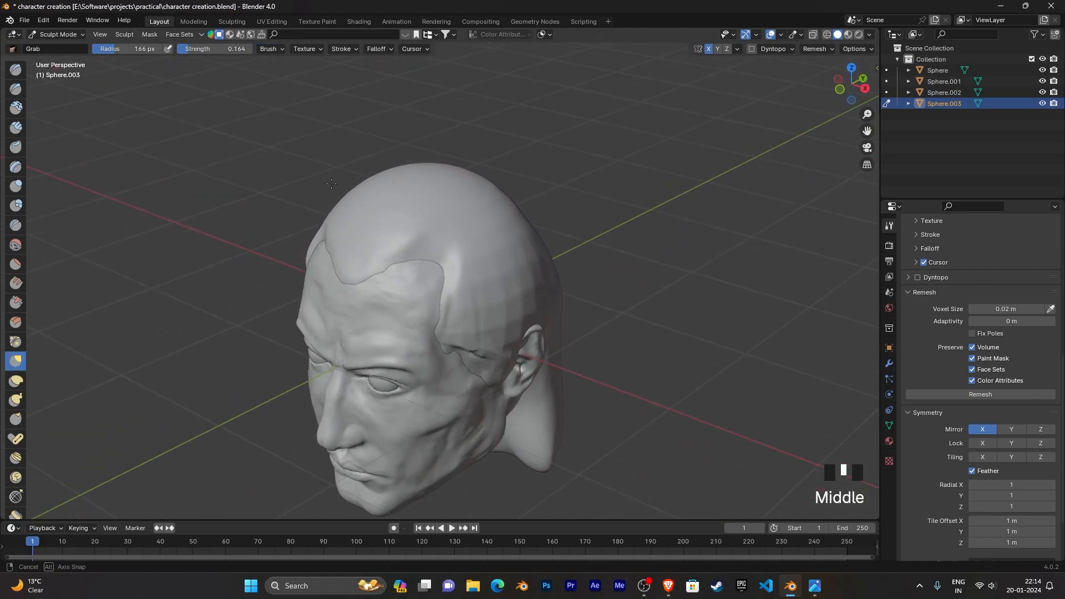
pyautogui.keyDown('shift'); pyautogui.moveTo(488, 294); pyautogui.dragTo(493, 302); pyautogui.keyUp('shift')
pyautogui.keyDown('shift'); pyautogui.moveTo(559, 300); pyautogui.dragTo(582, 238); pyautogui.keyUp('shift')
pyautogui.moveTo(582, 238); pyautogui.dragTo(546, 269, button='middle')
pyautogui.keyDown('shift'); pyautogui.moveTo(547, 268); pyautogui.dragTo(506, 285); pyautogui.keyUp('shift')
pyautogui.moveTo(487, 245); pyautogui.dragTo(772, 273, button='middle')
pyautogui.moveTo(472, 314)
pyautogui.keyDown('shift'); pyautogui.mouseDown()
pyautogui.moveTo(344, 375)
pyautogui.moveTo(411, 347)
pyautogui.mouseUp(); pyautogui.keyUp('shift')
pyautogui.moveTo(411, 347); pyautogui.dragTo(516, 313, button='middle')
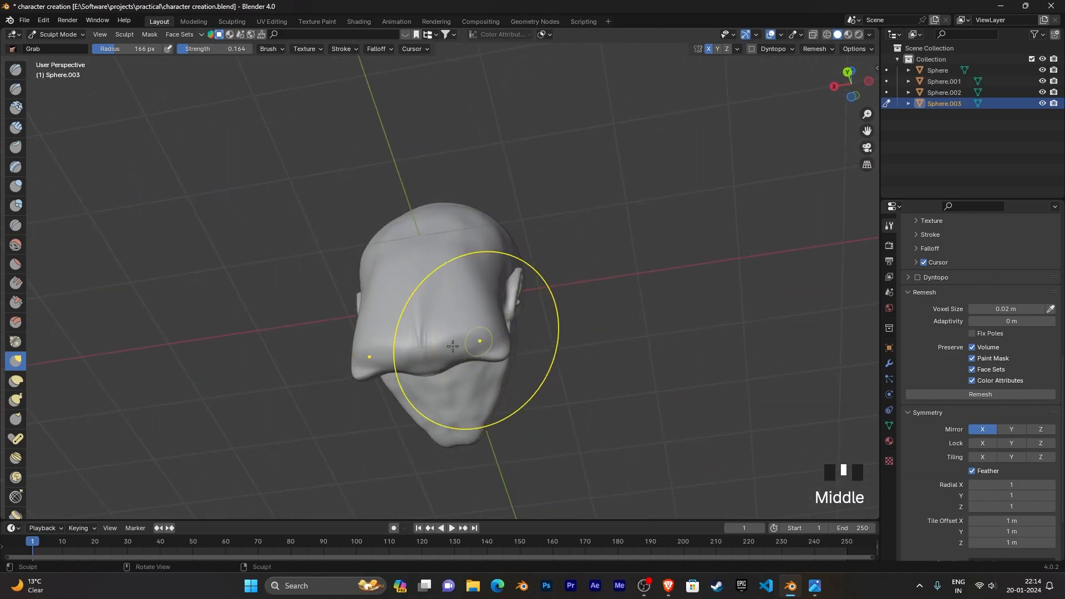
# Step: Pull the middle of the hair's lower edge downward and backward with mirrored Grab strokes
pyautogui.moveTo(433, 332); pyautogui.dragTo(424, 353)
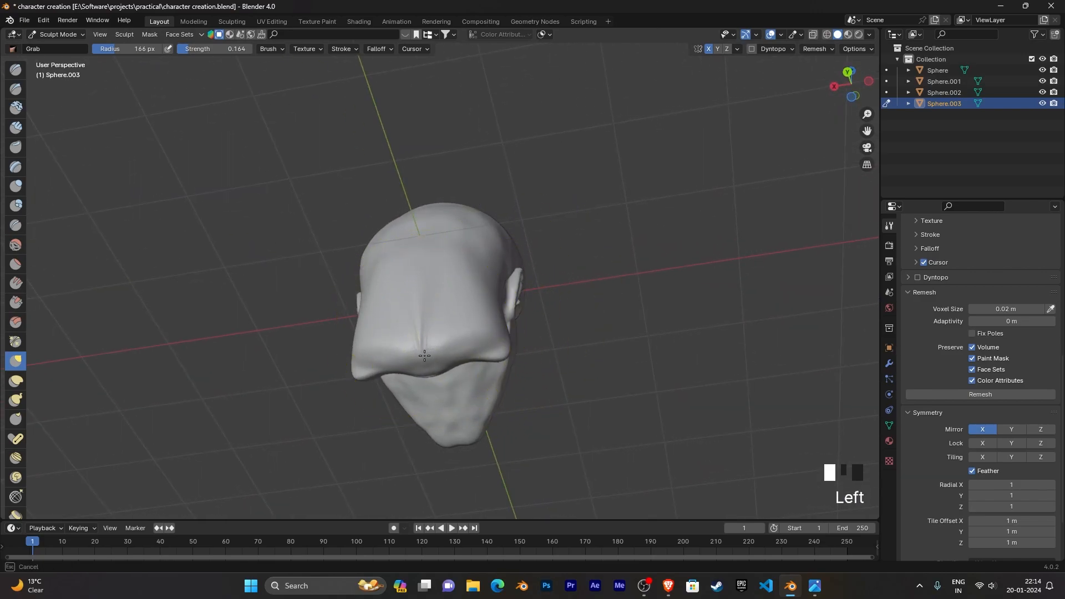
pyautogui.moveTo(460, 451); pyautogui.dragTo(463, 444)
pyautogui.moveTo(463, 443)
pyautogui.mouseDown(button='middle')
pyautogui.moveTo(475, 423)
pyautogui.moveTo(420, 421)
pyautogui.mouseUp(button='middle')
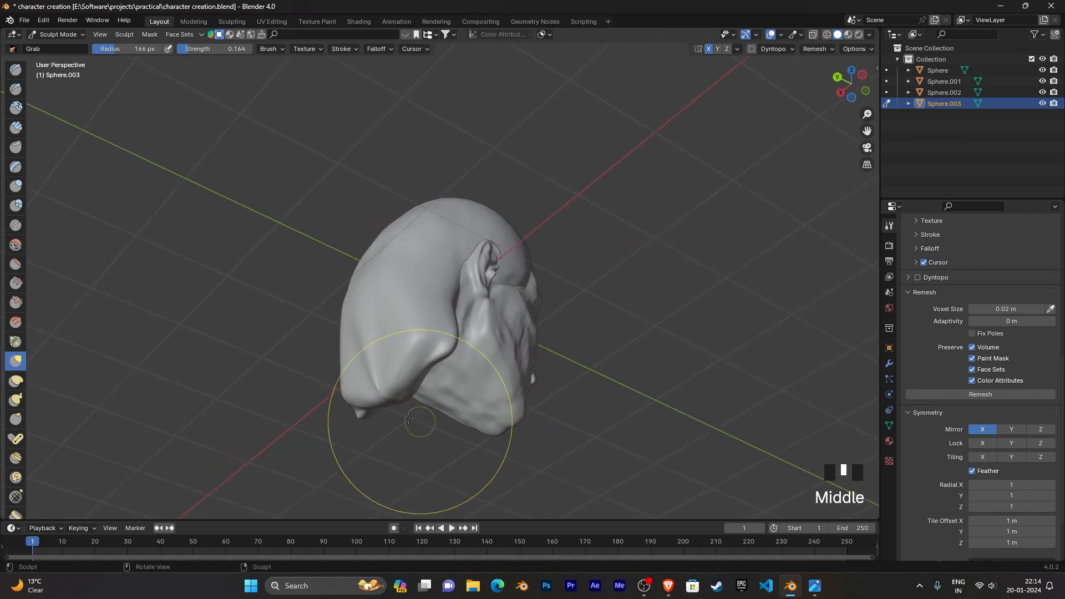
pyautogui.moveTo(366, 344); pyautogui.dragTo(223, 416)
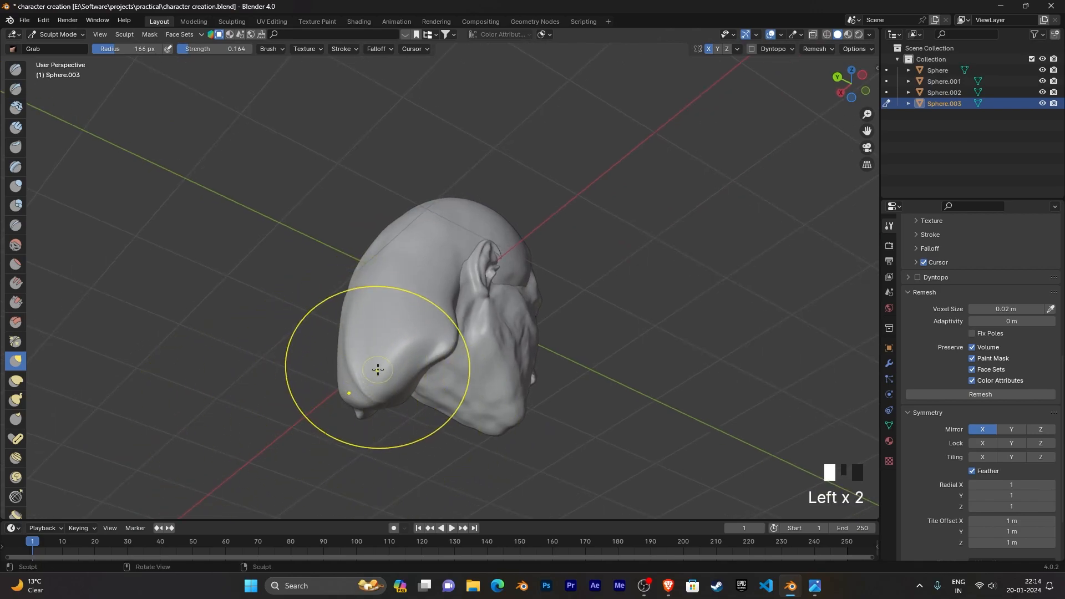
pyautogui.moveTo(511, 438); pyautogui.dragTo(416, 343, button='middle')
pyautogui.moveTo(416, 344)
pyautogui.mouseDown()
pyautogui.moveTo(356, 307)
pyautogui.moveTo(346, 335)
pyautogui.moveTo(359, 347)
pyautogui.mouseUp()
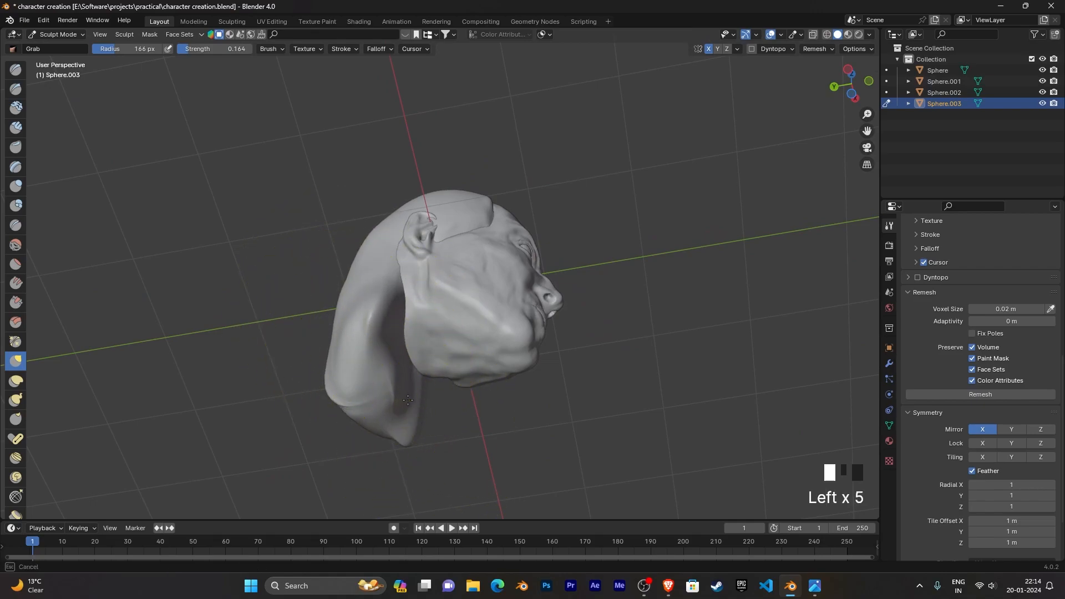
# Step: Draw the hair's lower end further down and adjust its side contours from several angles
pyautogui.moveTo(416, 379); pyautogui.dragTo(354, 426, button='middle')
pyautogui.moveTo(419, 422); pyautogui.dragTo(497, 514)
pyautogui.moveTo(536, 409); pyautogui.dragTo(519, 431, button='middle')
pyautogui.moveTo(522, 429); pyautogui.dragTo(519, 429)
pyautogui.moveTo(581, 400); pyautogui.dragTo(477, 417, button='middle')
pyautogui.moveTo(476, 404); pyautogui.dragTo(511, 395)
pyautogui.moveTo(511, 394); pyautogui.dragTo(387, 371, button='middle')
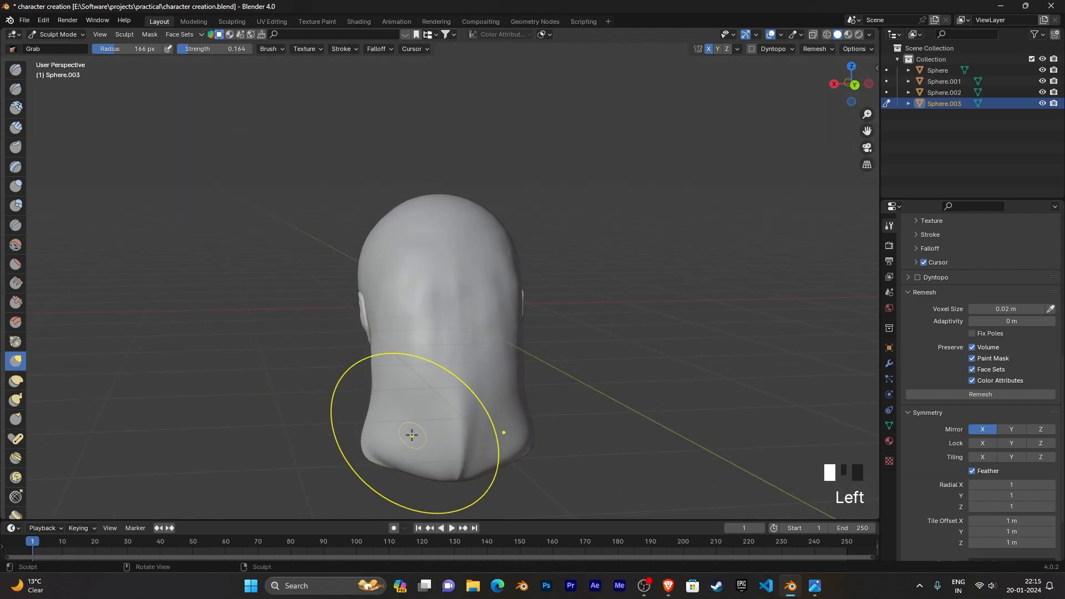
# Step: Even out the hair's sides and round its lower end from the back view with downward Grab strokes
pyautogui.moveTo(462, 468); pyautogui.dragTo(595, 307, button='middle')
pyautogui.moveTo(506, 333); pyautogui.dragTo(494, 343)
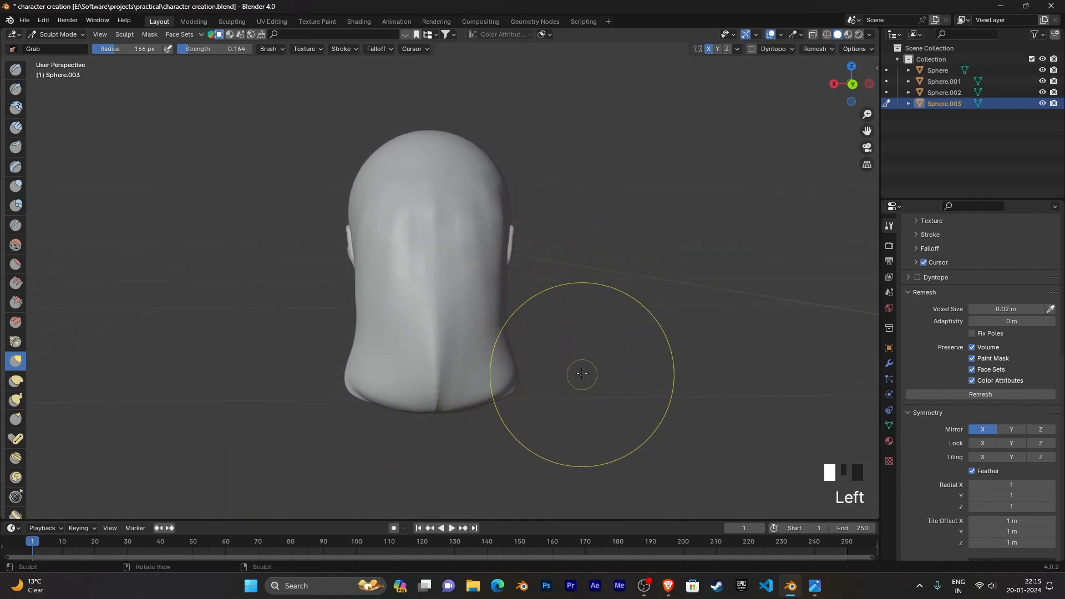
pyautogui.moveTo(579, 375); pyautogui.dragTo(564, 381, button='middle')
pyautogui.moveTo(506, 484); pyautogui.dragTo(510, 488)
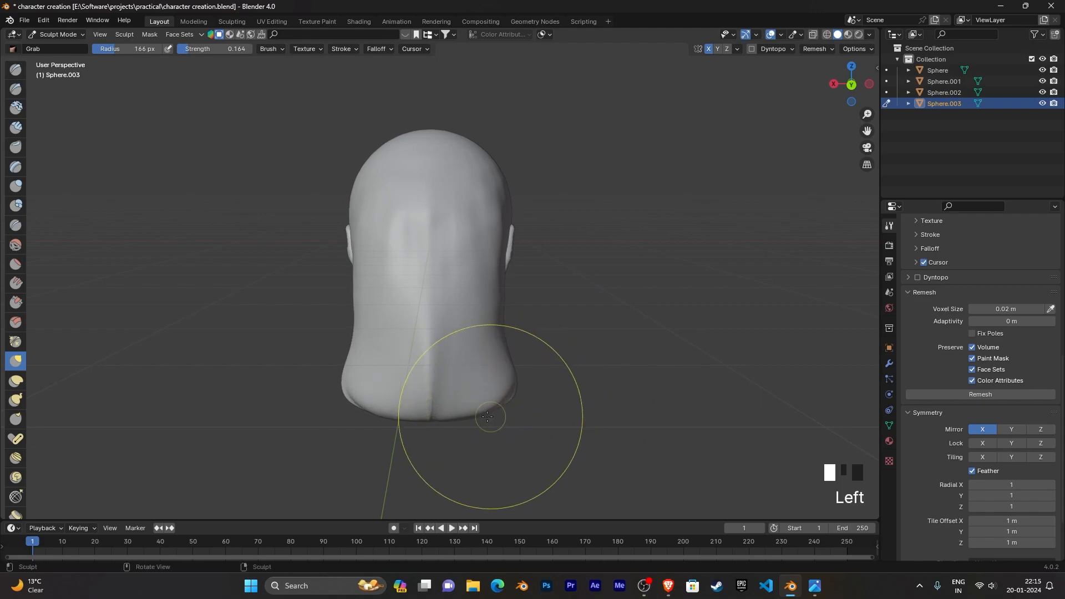
pyautogui.moveTo(490, 418); pyautogui.dragTo(519, 509)
pyautogui.moveTo(477, 418); pyautogui.dragTo(517, 517)
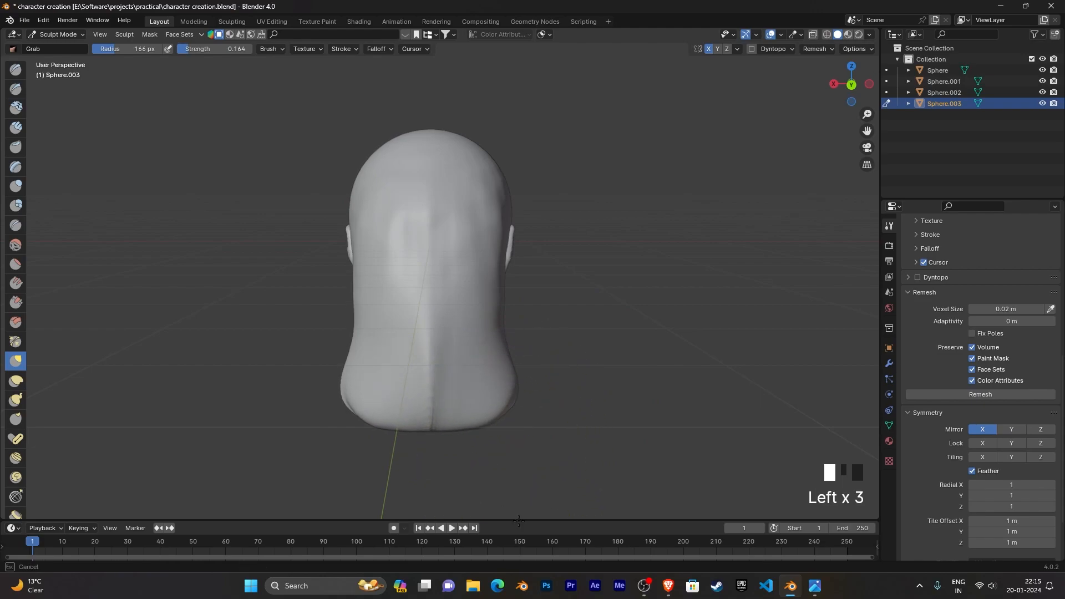
# Step: Lengthen the hair's lower end once more from the side and remesh it at a 0.02 m voxel size
pyautogui.scroll(-2, 552, 388)
pyautogui.moveTo(551, 388); pyautogui.dragTo(299, 384, button='middle')
pyautogui.moveTo(499, 386)
pyautogui.mouseDown()
pyautogui.moveTo(559, 555)
pyautogui.moveTo(600, 596)
pyautogui.mouseUp()
pyautogui.moveTo(572, 381); pyautogui.dragTo(686, 347, button='middle')
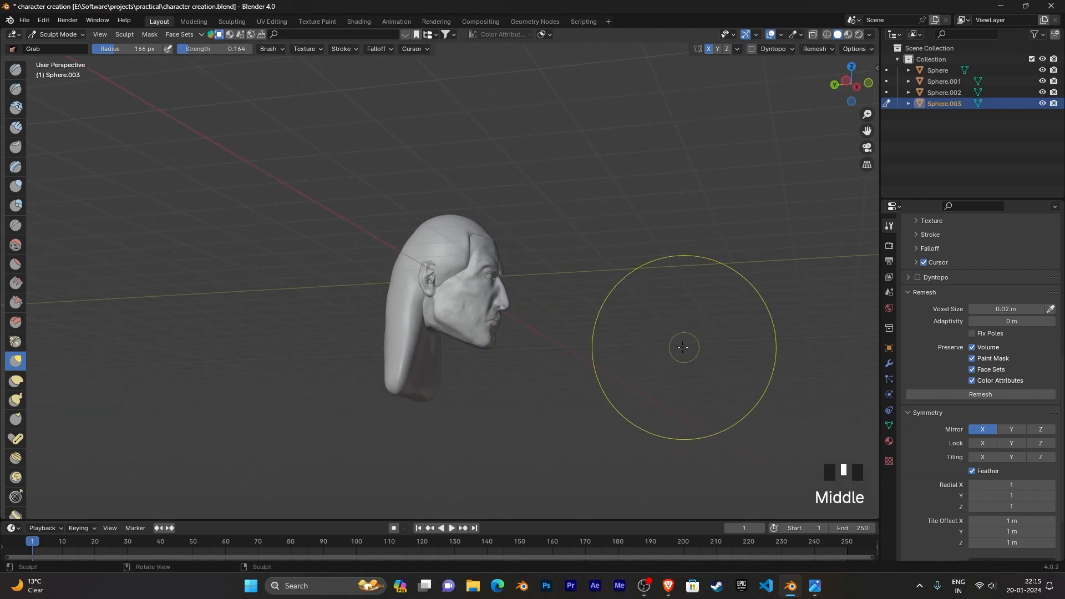
pyautogui.scroll(2, 684, 346)
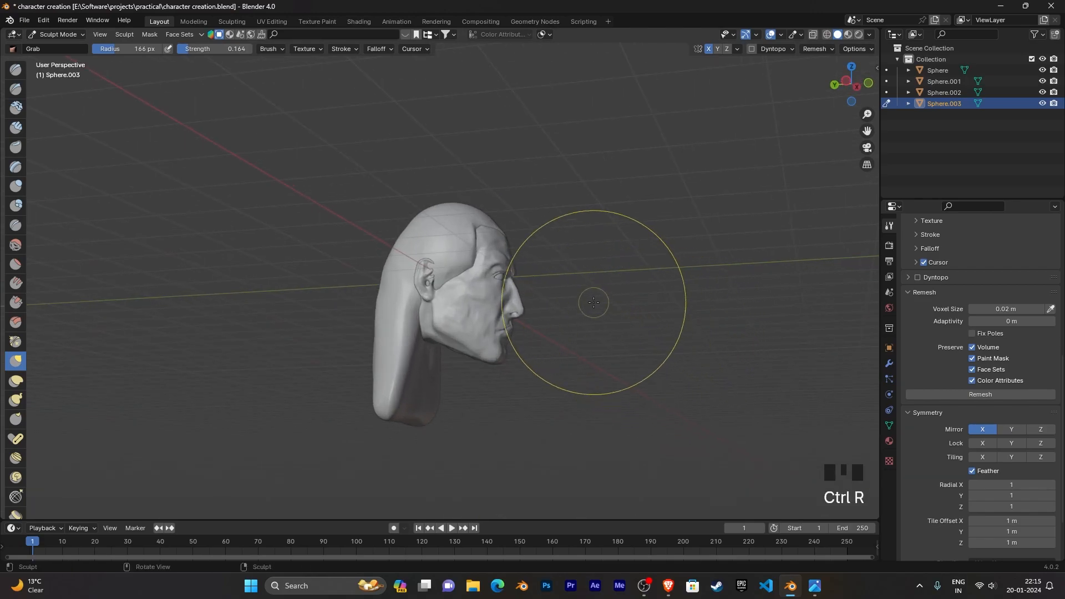
# Step: Pull the lower inner front edge of the hair forward behind the jaw with mirrored Grab strokes
pyautogui.moveTo(592, 304)
pyautogui.mouseDown(button='middle')
pyautogui.moveTo(629, 380)
pyautogui.moveTo(646, 254)
pyautogui.moveTo(632, 188)
pyautogui.mouseUp(button='middle')
pyautogui.scroll(1, 645, 253)
pyautogui.scroll(3, 645, 253)
pyautogui.moveTo(443, 289); pyautogui.dragTo(720, 372)
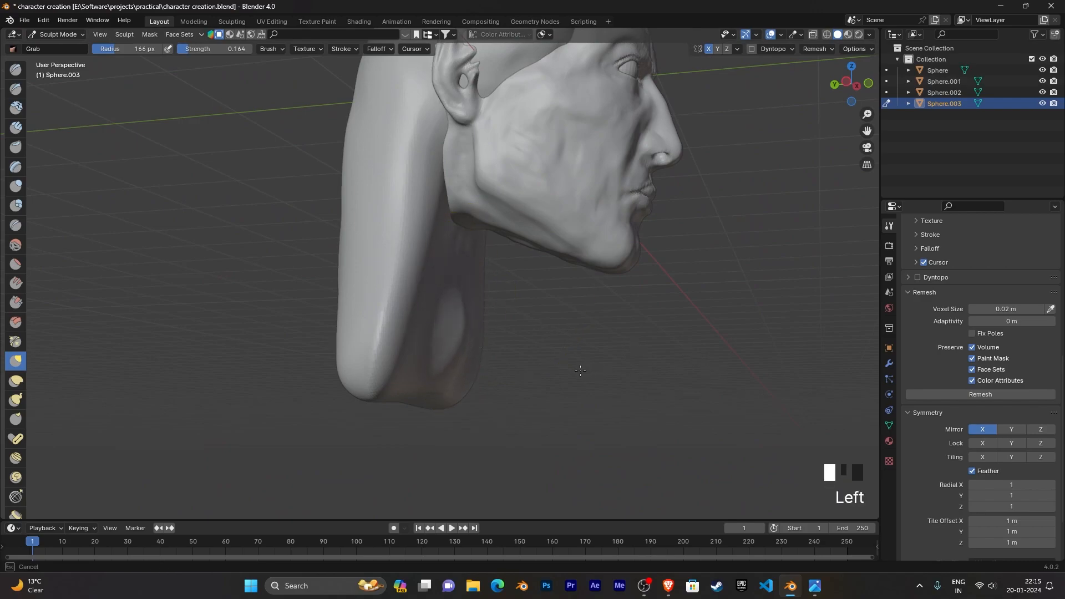
pyautogui.moveTo(416, 340)
pyautogui.mouseDown()
pyautogui.moveTo(477, 377)
pyautogui.moveTo(567, 405)
pyautogui.mouseUp()
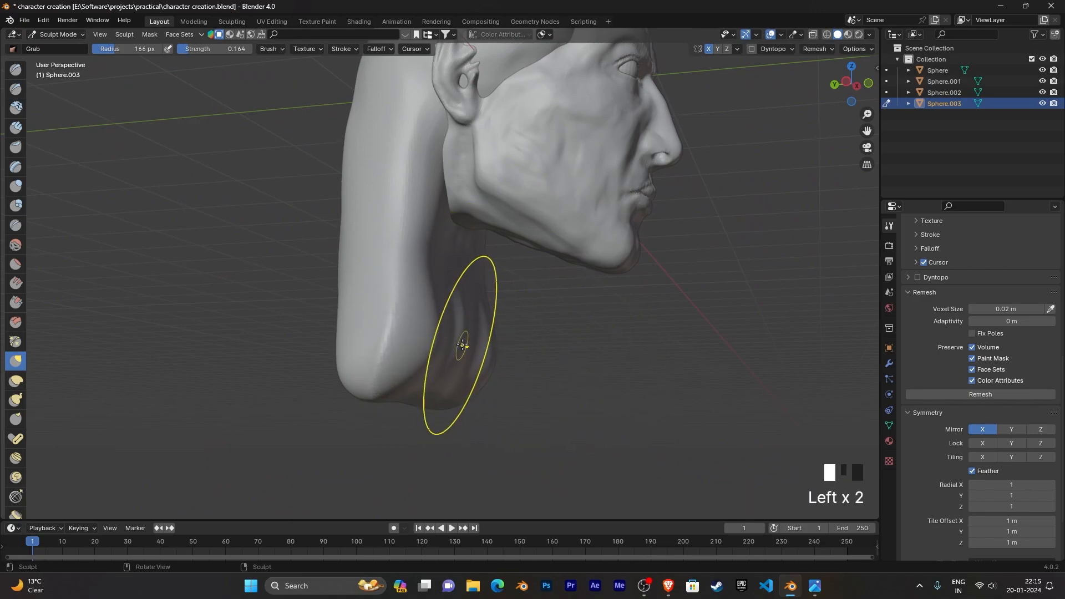
pyautogui.moveTo(477, 350); pyautogui.dragTo(499, 358)
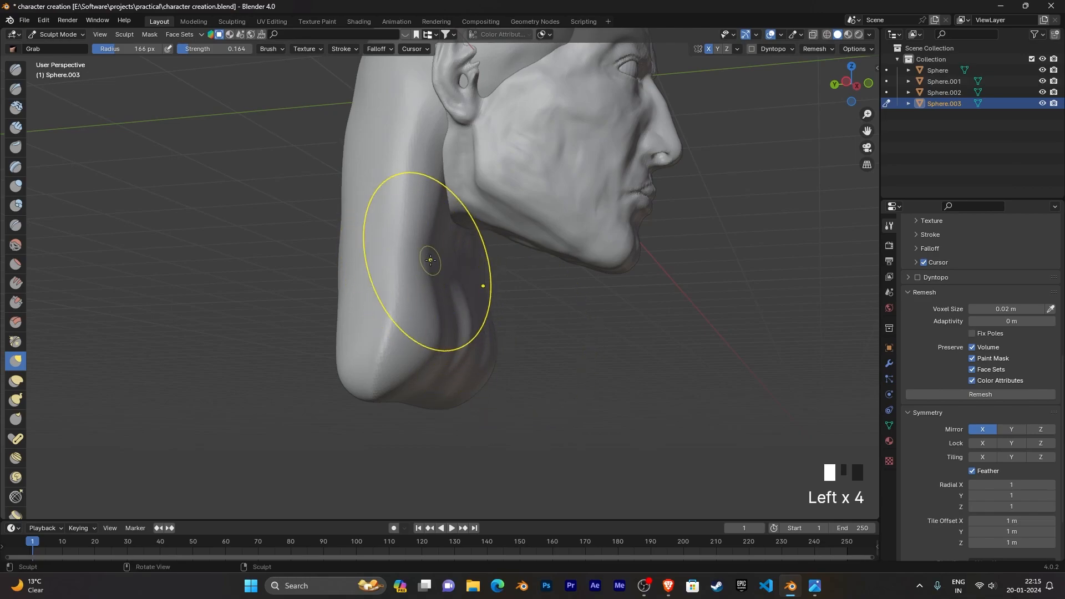
pyautogui.moveTo(428, 261); pyautogui.dragTo(491, 283)
# Step: Smooth the hair's lower side edges and underside from the side and from below
pyautogui.moveTo(492, 283)
pyautogui.mouseDown(button='middle')
pyautogui.moveTo(583, 321)
pyautogui.moveTo(668, 315)
pyautogui.moveTo(645, 242)
pyautogui.mouseUp(button='middle')
pyautogui.scroll(-2, 582, 320)
pyautogui.keyDown('shift'); pyautogui.moveTo(532, 333); pyautogui.dragTo(513, 387); pyautogui.keyUp('shift')
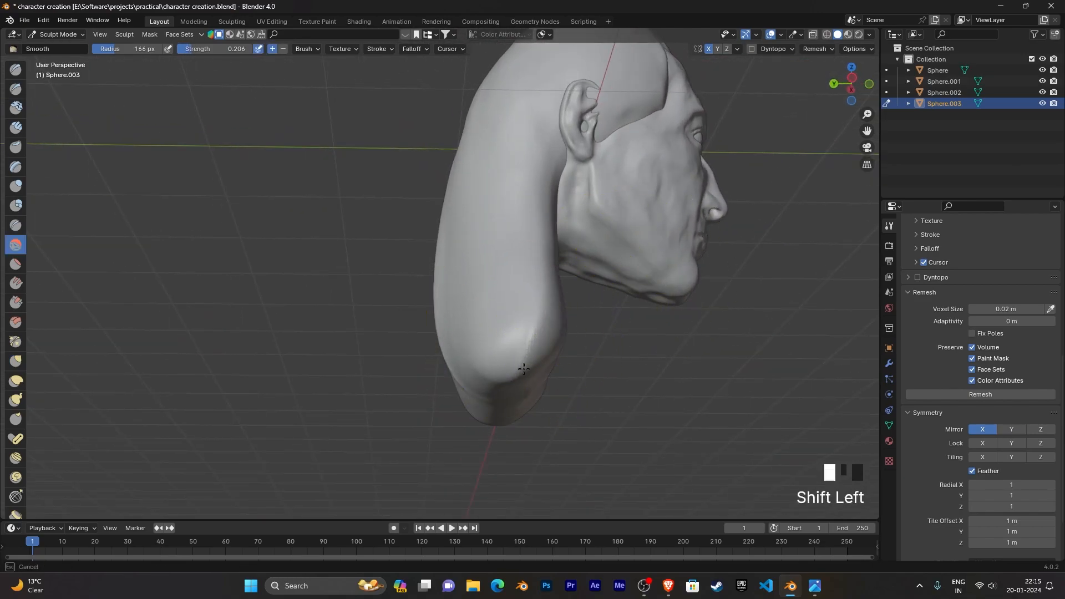
pyautogui.moveTo(529, 344); pyautogui.dragTo(481, 249, button='middle')
pyautogui.keyDown('shift'); pyautogui.click(480, 250); pyautogui.keyUp('shift')
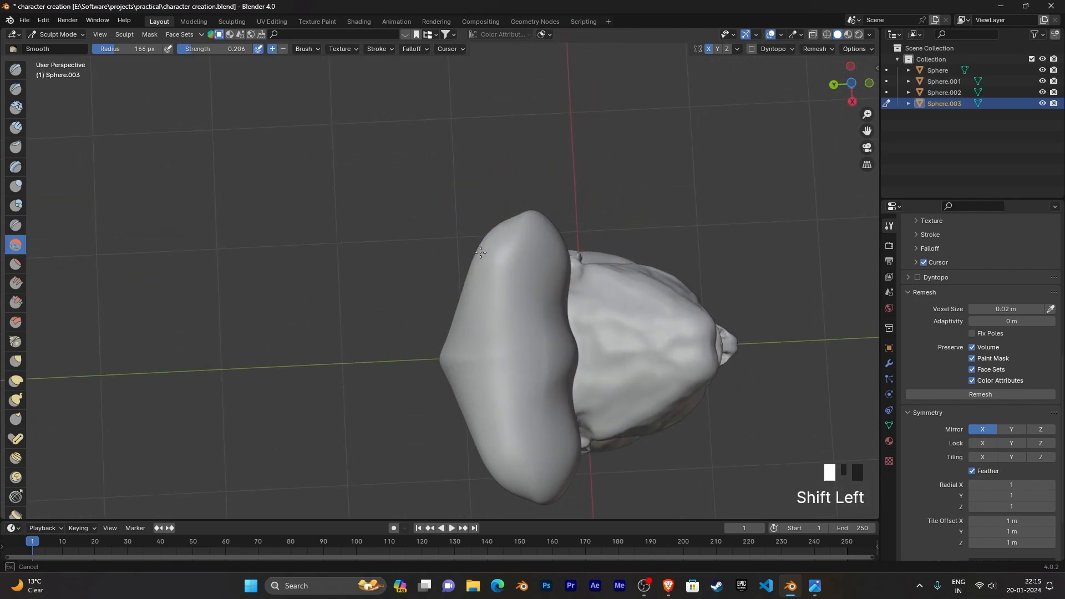
pyautogui.keyDown('shift'); pyautogui.moveTo(524, 376); pyautogui.dragTo(526, 366); pyautogui.keyUp('shift')
# Step: Push in the hair's outer side and the pointed ridge at its rear centre with Grab strokes
pyautogui.moveTo(529, 203)
pyautogui.mouseDown()
pyautogui.moveTo(533, 263)
pyautogui.moveTo(529, 228)
pyautogui.mouseUp()
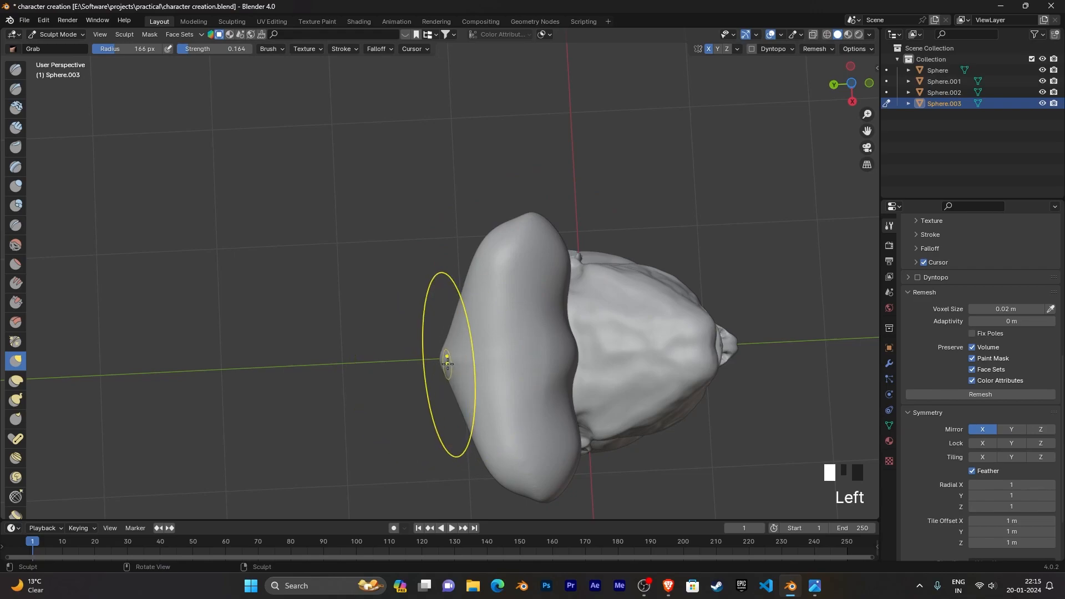
pyautogui.moveTo(448, 360); pyautogui.dragTo(467, 363)
pyautogui.moveTo(460, 364)
pyautogui.mouseDown(button='middle')
pyautogui.moveTo(642, 219)
pyautogui.moveTo(524, 233)
pyautogui.mouseUp(button='middle')
pyautogui.moveTo(524, 233); pyautogui.dragTo(532, 250)
# Step: Lower and even out the profile of the hair's crown with Grab strokes, working from several angles
pyautogui.moveTo(580, 282)
pyautogui.mouseDown(button='middle')
pyautogui.moveTo(597, 172)
pyautogui.moveTo(610, 161)
pyautogui.moveTo(613, 250)
pyautogui.moveTo(599, 232)
pyautogui.moveTo(601, 318)
pyautogui.moveTo(594, 237)
pyautogui.mouseUp(button='middle')
pyautogui.scroll(2, 585, 217)
pyautogui.moveTo(575, 173); pyautogui.dragTo(572, 202)
pyautogui.moveTo(574, 252); pyautogui.dragTo(573, 249)
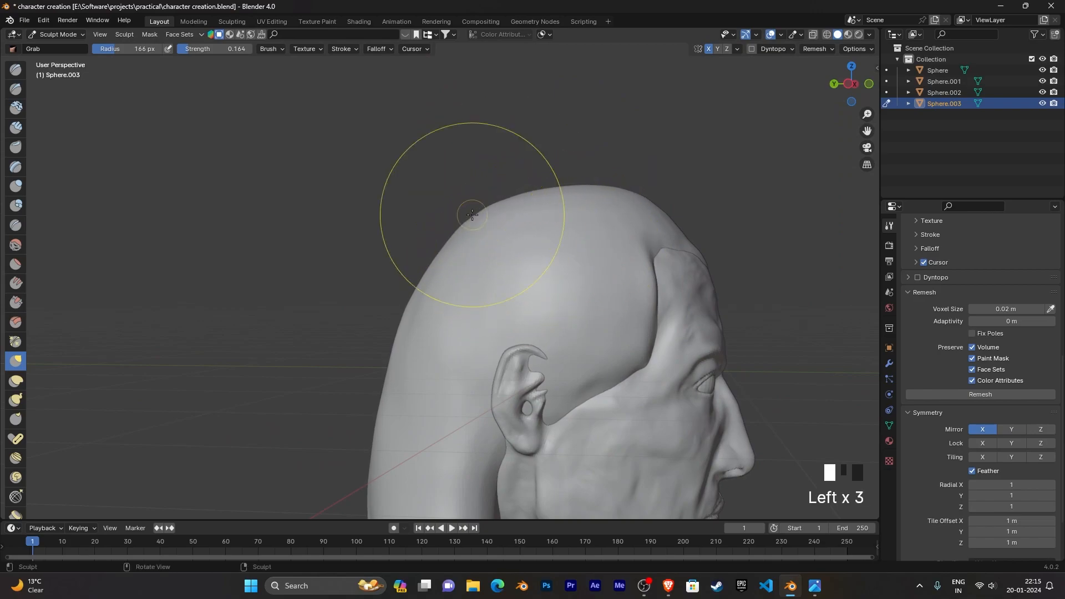
pyautogui.moveTo(444, 279); pyautogui.dragTo(542, 233, button='middle')
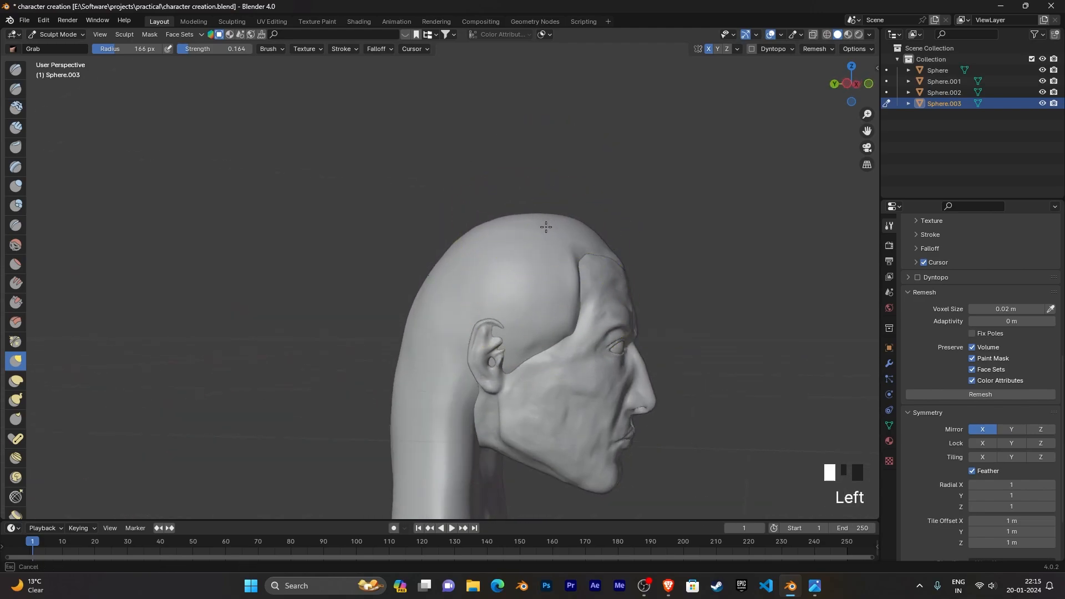
pyautogui.moveTo(548, 265)
pyautogui.mouseDown(button='middle')
pyautogui.moveTo(504, 247)
pyautogui.moveTo(580, 254)
pyautogui.moveTo(582, 214)
pyautogui.mouseUp(button='middle')
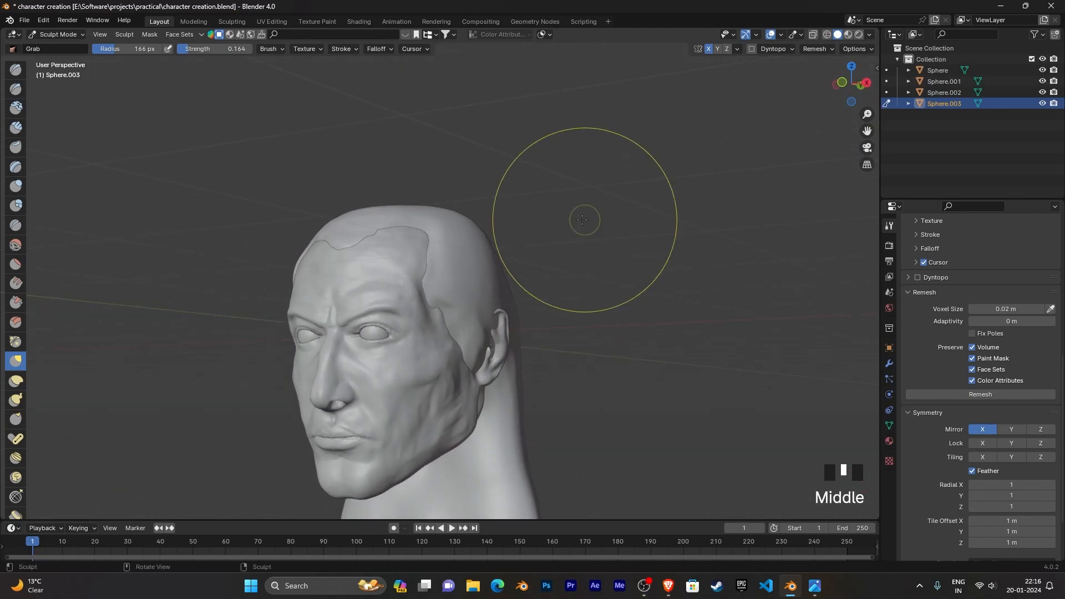
pyautogui.moveTo(458, 260); pyautogui.dragTo(663, 270, button='middle')
pyautogui.scroll(2, 729, 256)
pyautogui.moveTo(693, 229); pyautogui.dragTo(516, 271, button='middle')
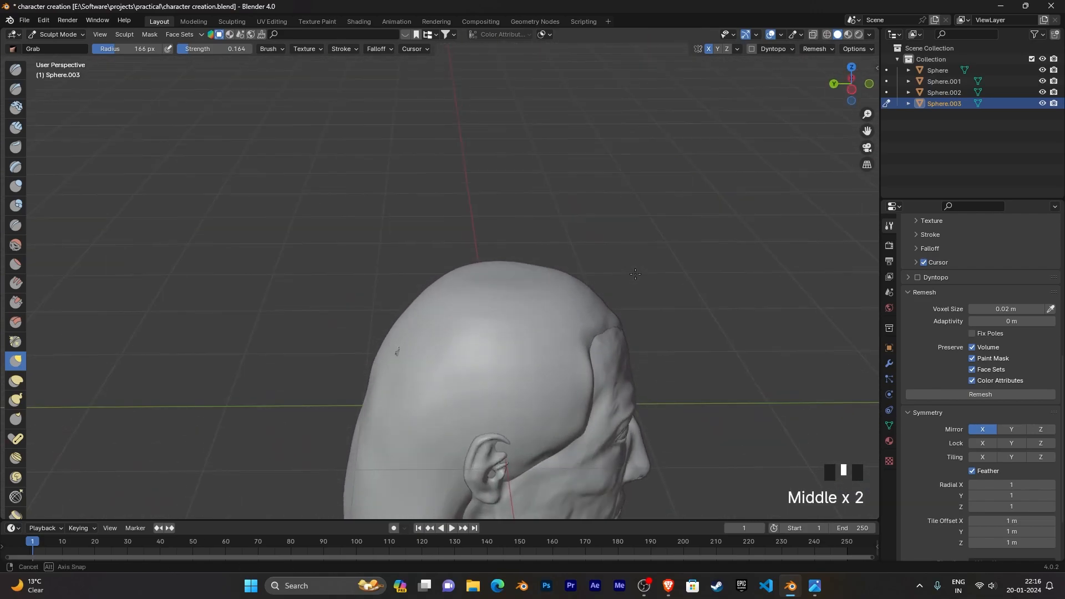
pyautogui.click(511, 270)
# Step: Round the upper back of the hair and adjust the crown contour with mirrored Grab strokes
pyautogui.moveTo(565, 233); pyautogui.dragTo(618, 186, button='middle')
pyautogui.scroll(3, 637, 214)
pyautogui.scroll(1, 565, 246)
pyautogui.moveTo(565, 245)
pyautogui.mouseDown()
pyautogui.moveTo(504, 236)
pyautogui.moveTo(504, 191)
pyautogui.mouseUp()
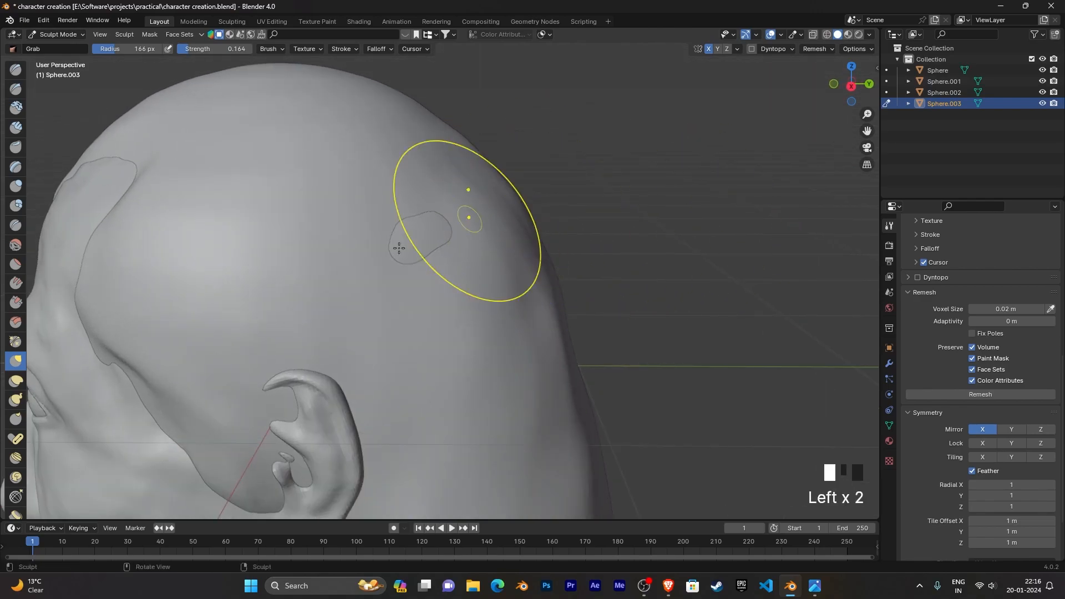
pyautogui.moveTo(416, 237); pyautogui.dragTo(438, 241)
pyautogui.moveTo(438, 241); pyautogui.dragTo(523, 250, button='middle')
pyautogui.moveTo(523, 249); pyautogui.dragTo(566, 237)
pyautogui.moveTo(566, 238); pyautogui.dragTo(500, 183, button='middle')
pyautogui.moveTo(501, 183); pyautogui.dragTo(499, 178)
pyautogui.moveTo(499, 178)
pyautogui.mouseDown(button='middle')
pyautogui.moveTo(489, 193)
pyautogui.moveTo(456, 200)
pyautogui.mouseUp(button='middle')
pyautogui.scroll(-3, 489, 193)
pyautogui.moveTo(457, 200); pyautogui.dragTo(462, 218)
pyautogui.click(463, 218)
# Step: Build up hair around and behind the ear using Clay Strips at 47 px radius, and smooth it
pyautogui.scroll(-2, 525, 238)
pyautogui.moveTo(526, 238)
pyautogui.mouseDown(button='middle')
pyautogui.moveTo(392, 244)
pyautogui.moveTo(466, 252)
pyautogui.moveTo(392, 233)
pyautogui.moveTo(404, 268)
pyautogui.moveTo(431, 187)
pyautogui.moveTo(463, 236)
pyautogui.mouseUp(button='middle')
pyautogui.scroll(2, 392, 233)
pyautogui.scroll(2, 438, 187)
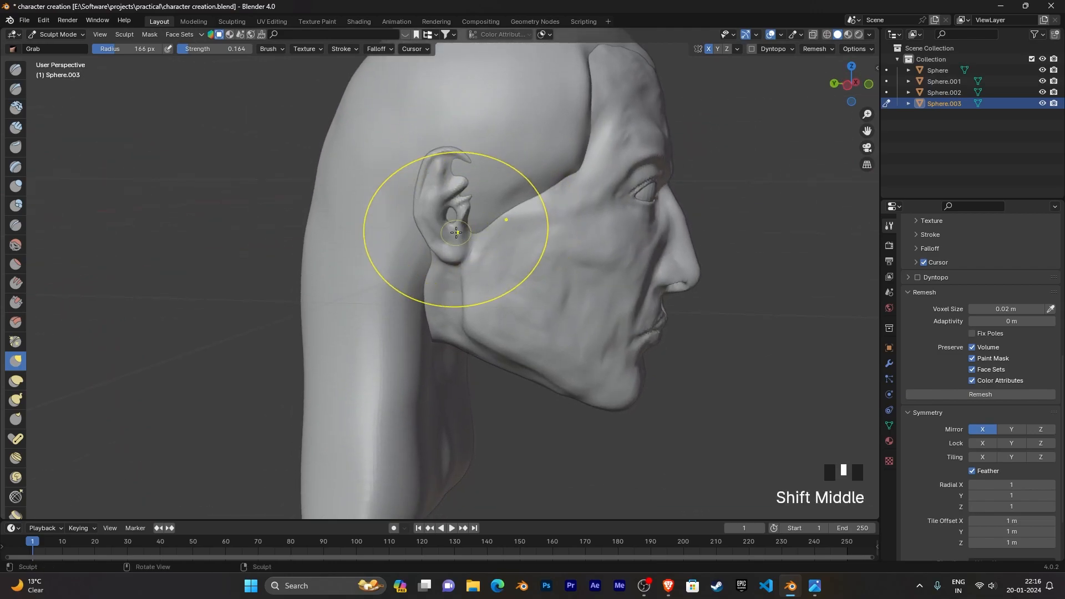
pyautogui.click(16, 128)
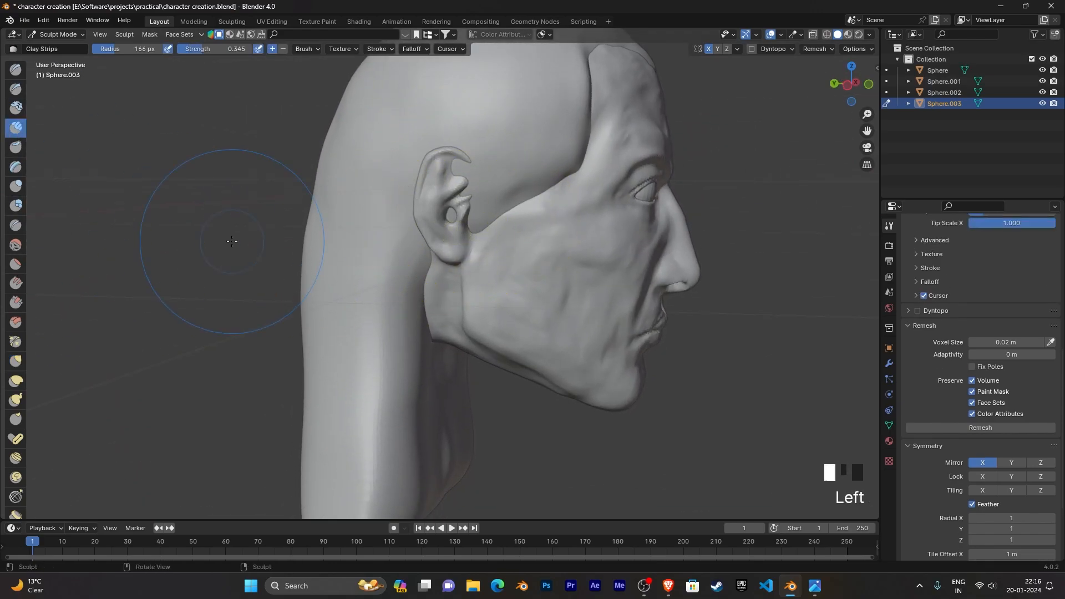
pyautogui.press('f')
pyautogui.click(257, 241)
pyautogui.moveTo(488, 228)
pyautogui.mouseDown()
pyautogui.moveTo(405, 280)
pyautogui.moveTo(466, 175)
pyautogui.moveTo(348, 303)
pyautogui.moveTo(380, 245)
pyautogui.moveTo(327, 295)
pyautogui.mouseUp()
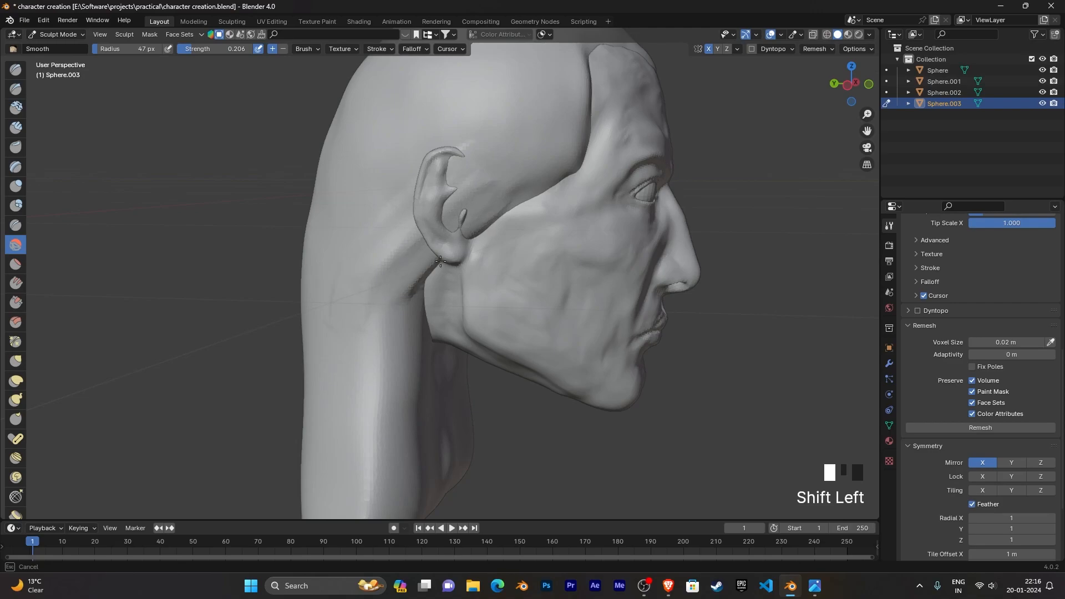
pyautogui.keyDown('shift'); pyautogui.moveTo(391, 257); pyautogui.dragTo(411, 254); pyautogui.keyUp('shift')
# Step: Set Clay Strips to a 31 px radius and carve the hair away from the inner ear
pyautogui.scroll(3, 483, 200)
pyautogui.keyDown('shift'); pyautogui.moveTo(501, 217); pyautogui.dragTo(466, 226, button='middle'); pyautogui.keyUp('shift')
pyautogui.press('f')
pyautogui.click(457, 221)
pyautogui.moveTo(475, 238)
pyautogui.keyDown('ctrl'); pyautogui.mouseDown()
pyautogui.moveTo(343, 319)
pyautogui.moveTo(408, 237)
pyautogui.moveTo(428, 231)
pyautogui.mouseUp(); pyautogui.keyUp('ctrl')
pyautogui.hotkey('ctrl', 'z')
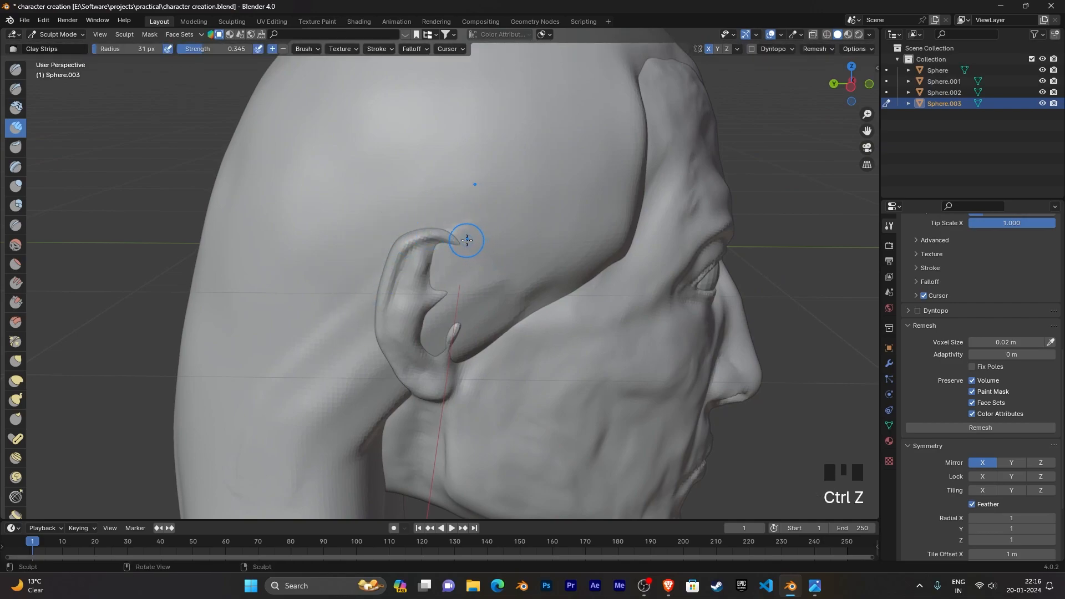
pyautogui.moveTo(447, 266)
pyautogui.keyDown('ctrl'); pyautogui.mouseDown()
pyautogui.moveTo(447, 254)
pyautogui.moveTo(437, 299)
pyautogui.moveTo(452, 320)
pyautogui.moveTo(438, 336)
pyautogui.moveTo(423, 314)
pyautogui.moveTo(435, 365)
pyautogui.mouseUp(); pyautogui.keyUp('ctrl')
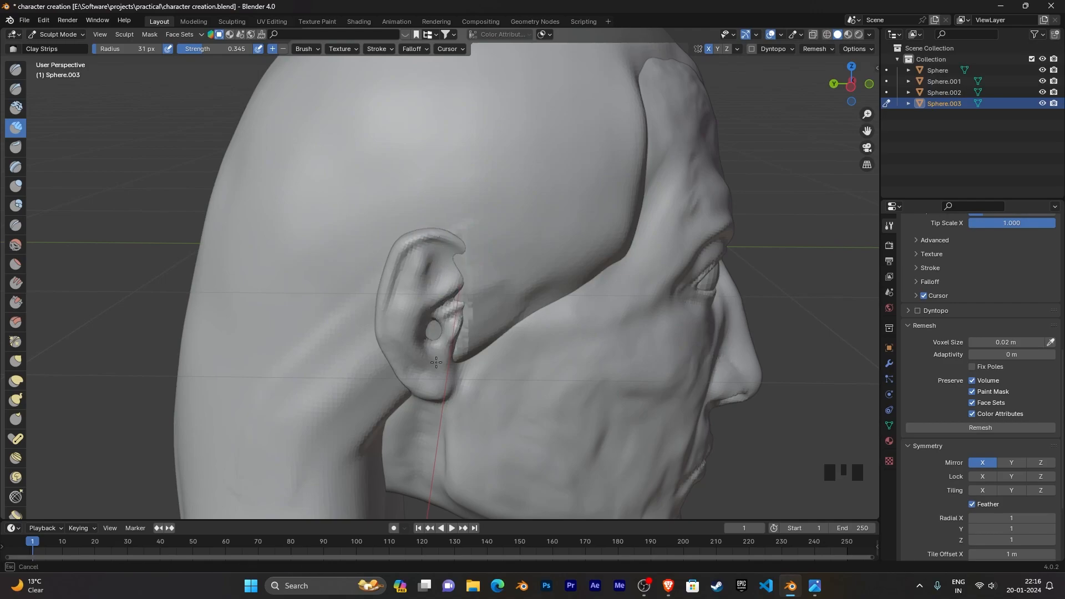
pyautogui.moveTo(448, 266)
pyautogui.mouseDown()
pyautogui.moveTo(467, 304)
pyautogui.moveTo(462, 324)
pyautogui.mouseUp()
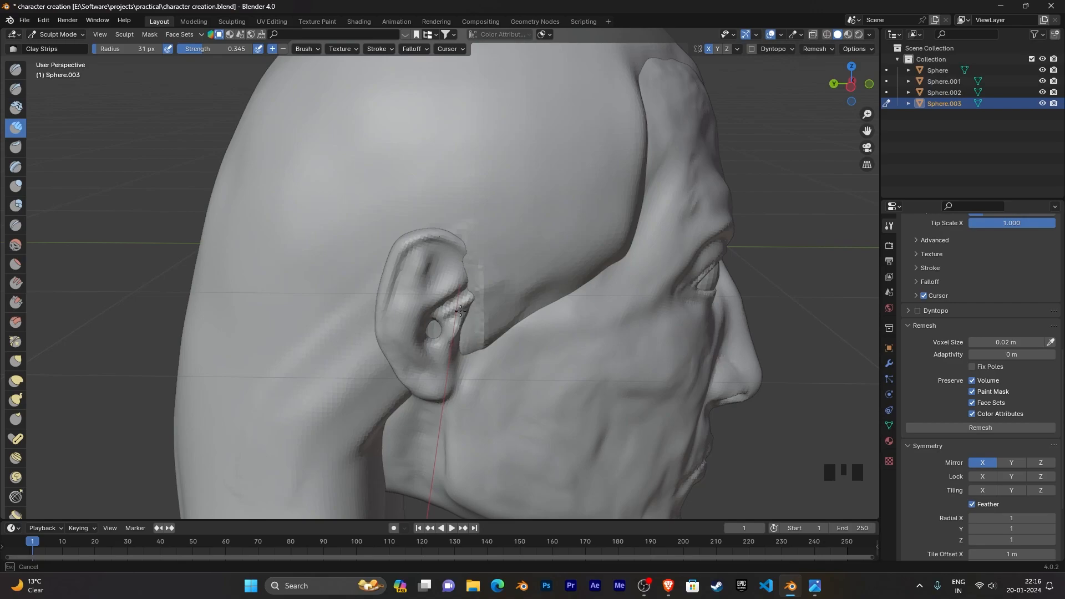
pyautogui.moveTo(478, 287)
pyautogui.mouseDown()
pyautogui.moveTo(457, 243)
pyautogui.moveTo(429, 275)
pyautogui.mouseUp()
# Step: Carve the hair back further along the ear's front edge and lobe with subtractive Clay Strips strokes
pyautogui.moveTo(432, 274)
pyautogui.mouseDown(button='middle')
pyautogui.moveTo(463, 268)
pyautogui.moveTo(361, 214)
pyautogui.moveTo(483, 283)
pyautogui.moveTo(466, 297)
pyautogui.mouseUp(button='middle')
pyautogui.scroll(2, 483, 283)
pyautogui.keyDown('ctrl'); pyautogui.moveTo(466, 297); pyautogui.dragTo(434, 363); pyautogui.keyUp('ctrl')
pyautogui.keyDown('ctrl'); pyautogui.moveTo(437, 303); pyautogui.dragTo(415, 435); pyautogui.keyUp('ctrl')
pyautogui.keyDown('ctrl'); pyautogui.moveTo(426, 344); pyautogui.dragTo(417, 417); pyautogui.keyUp('ctrl')
# Step: Carve the hair inward behind the ear and below the lobe with subtractive Clay Strips strokes
pyautogui.moveTo(417, 433); pyautogui.dragTo(394, 218, button='middle')
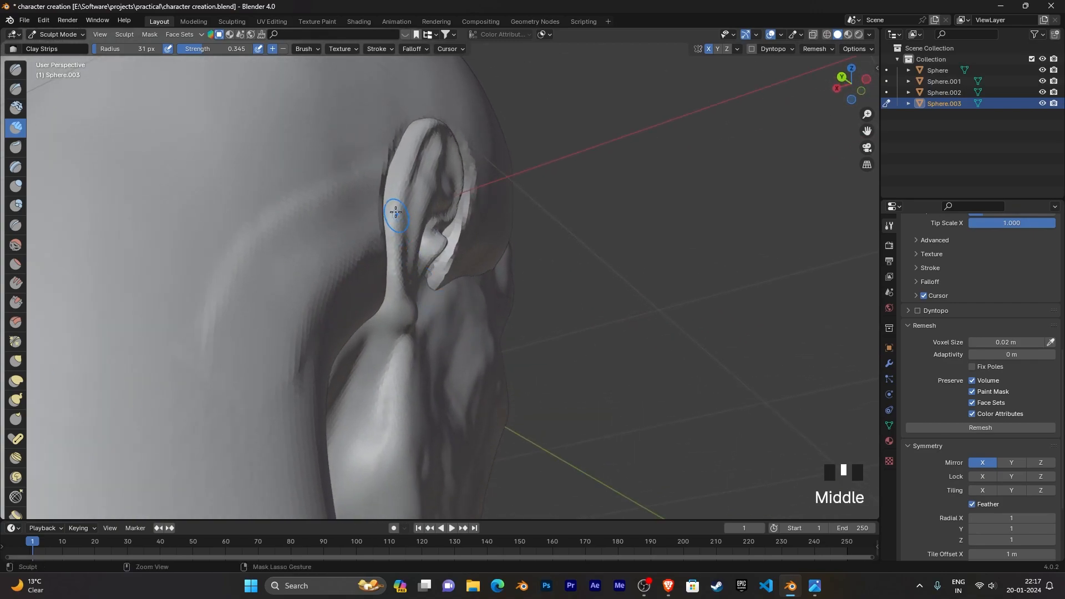
pyautogui.keyDown('ctrl'); pyautogui.moveTo(394, 219); pyautogui.dragTo(387, 226); pyautogui.keyUp('ctrl')
pyautogui.keyDown('ctrl'); pyautogui.moveTo(381, 166); pyautogui.dragTo(380, 305); pyautogui.keyUp('ctrl')
pyautogui.middleClick(379, 305)
pyautogui.moveTo(379, 305)
pyautogui.mouseDown(button='middle')
pyautogui.moveTo(361, 358)
pyautogui.moveTo(372, 410)
pyautogui.mouseUp(button='middle')
pyautogui.moveTo(373, 410)
pyautogui.keyDown('shift'); pyautogui.mouseDown(button='middle')
pyautogui.moveTo(358, 327)
pyautogui.moveTo(368, 308)
pyautogui.mouseUp(button='middle'); pyautogui.keyUp('shift')
pyautogui.moveTo(390, 296)
pyautogui.keyDown('ctrl'); pyautogui.mouseDown()
pyautogui.moveTo(319, 319)
pyautogui.moveTo(271, 393)
pyautogui.mouseUp(); pyautogui.keyUp('ctrl')
pyautogui.moveTo(271, 394)
pyautogui.mouseDown(button='middle')
pyautogui.moveTo(339, 270)
pyautogui.moveTo(447, 344)
pyautogui.moveTo(397, 282)
pyautogui.mouseUp(button='middle')
# Step: Clear the hair around the ear's front and top rim with subtractive Clay Strips, and smooth the surrounding surface
pyautogui.moveTo(360, 294)
pyautogui.keyDown('ctrl'); pyautogui.mouseDown()
pyautogui.moveTo(356, 304)
pyautogui.moveTo(358, 274)
pyautogui.moveTo(359, 355)
pyautogui.mouseUp(); pyautogui.keyUp('ctrl')
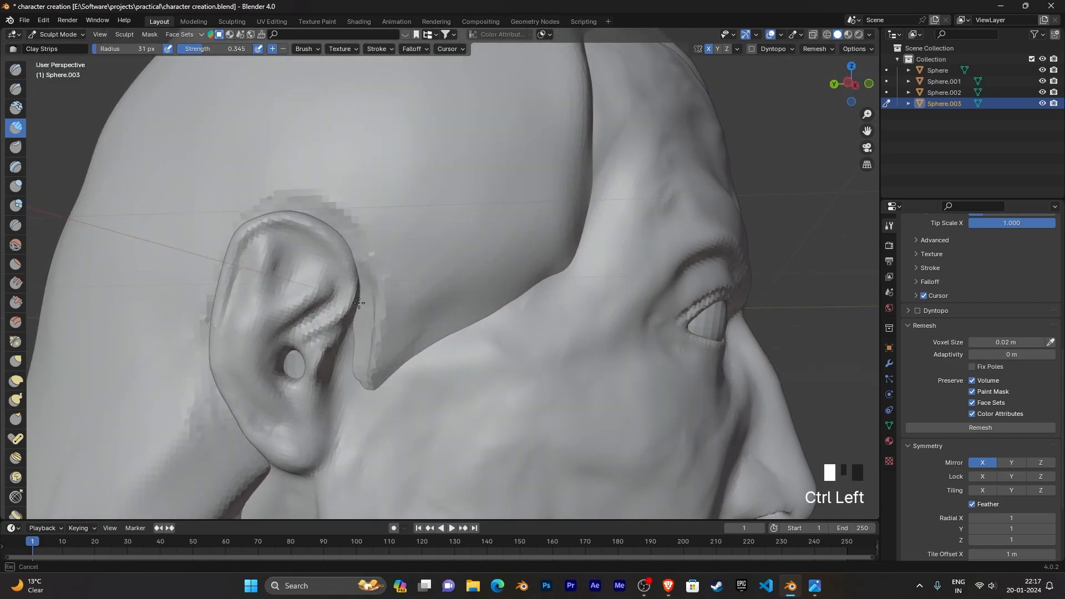
pyautogui.moveTo(348, 234)
pyautogui.keyDown('ctrl'); pyautogui.mouseDown()
pyautogui.moveTo(335, 215)
pyautogui.moveTo(314, 213)
pyautogui.moveTo(244, 249)
pyautogui.mouseUp(); pyautogui.keyUp('ctrl')
pyautogui.moveTo(351, 254); pyautogui.dragTo(447, 248, button='middle')
pyautogui.moveTo(404, 257)
pyautogui.keyDown('ctrl'); pyautogui.mouseDown()
pyautogui.moveTo(394, 248)
pyautogui.moveTo(333, 391)
pyautogui.moveTo(343, 307)
pyautogui.moveTo(321, 382)
pyautogui.moveTo(327, 471)
pyautogui.mouseUp(); pyautogui.keyUp('ctrl')
pyautogui.moveTo(327, 471); pyautogui.dragTo(417, 341, button='middle')
pyautogui.keyDown('shift'); pyautogui.moveTo(417, 341); pyautogui.dragTo(419, 339); pyautogui.keyUp('shift')
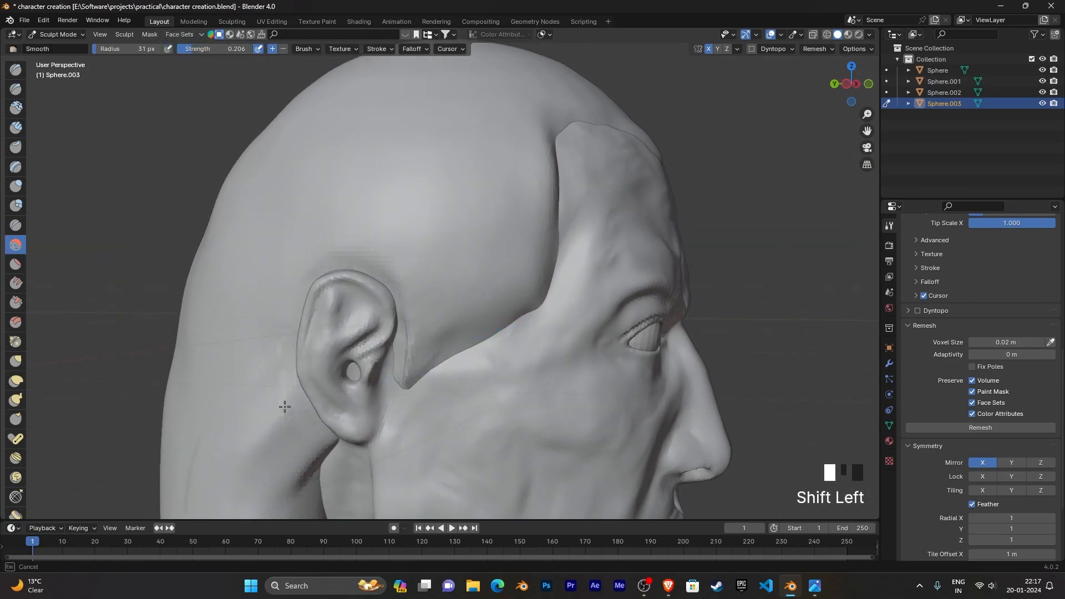
pyautogui.keyDown('shift'); pyautogui.moveTo(285, 386); pyautogui.dragTo(280, 422); pyautogui.keyUp('shift')
# Step: Set the Clay Strips radius to 6 px and check the hair in the witcherbig.webp reference in the photo viewer
pyautogui.scroll(-5, 415, 333)
pyautogui.moveTo(414, 333)
pyautogui.mouseDown(button='middle')
pyautogui.moveTo(324, 352)
pyautogui.moveTo(380, 325)
pyautogui.moveTo(373, 316)
pyautogui.moveTo(408, 316)
pyautogui.moveTo(409, 374)
pyautogui.moveTo(426, 382)
pyautogui.moveTo(411, 403)
pyautogui.mouseUp(button='middle')
pyautogui.scroll(3, 380, 316)
pyautogui.press('f')
pyautogui.moveTo(399, 373)
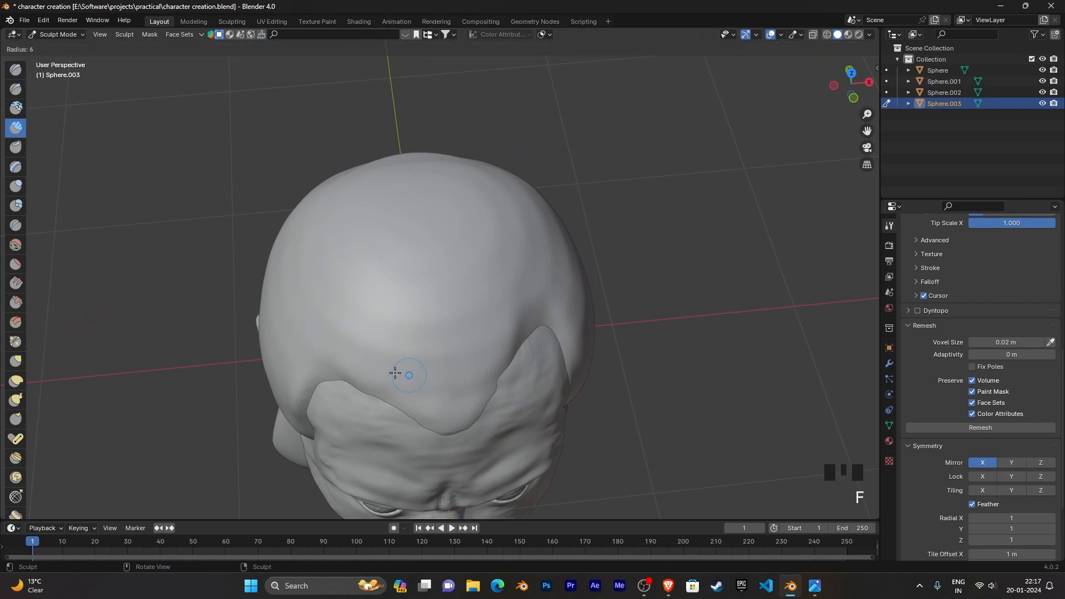
pyautogui.click(395, 373)
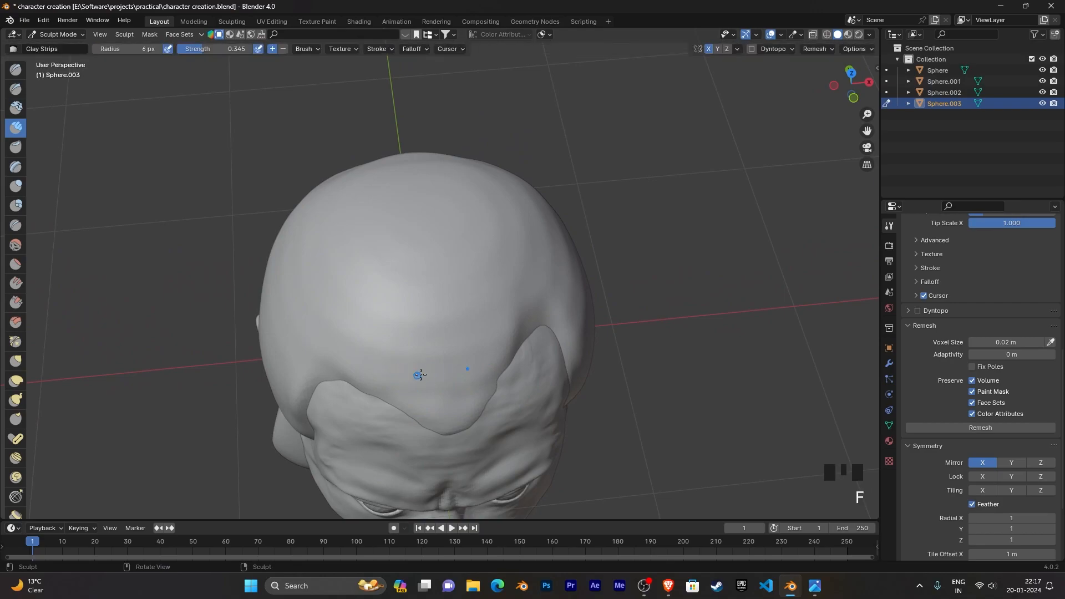
pyautogui.click(813, 585)
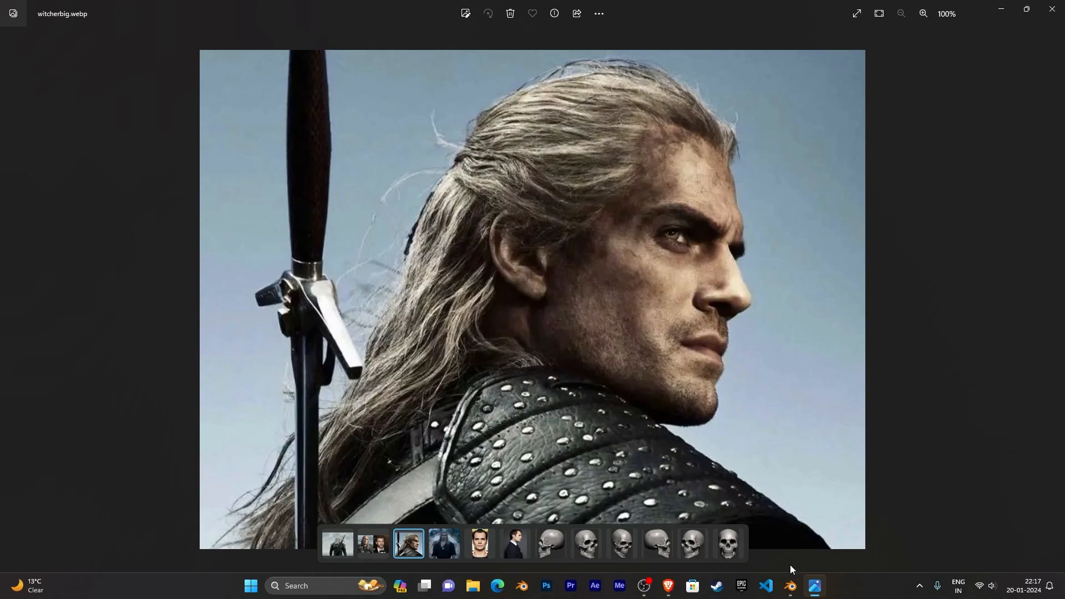
pyautogui.click(790, 587)
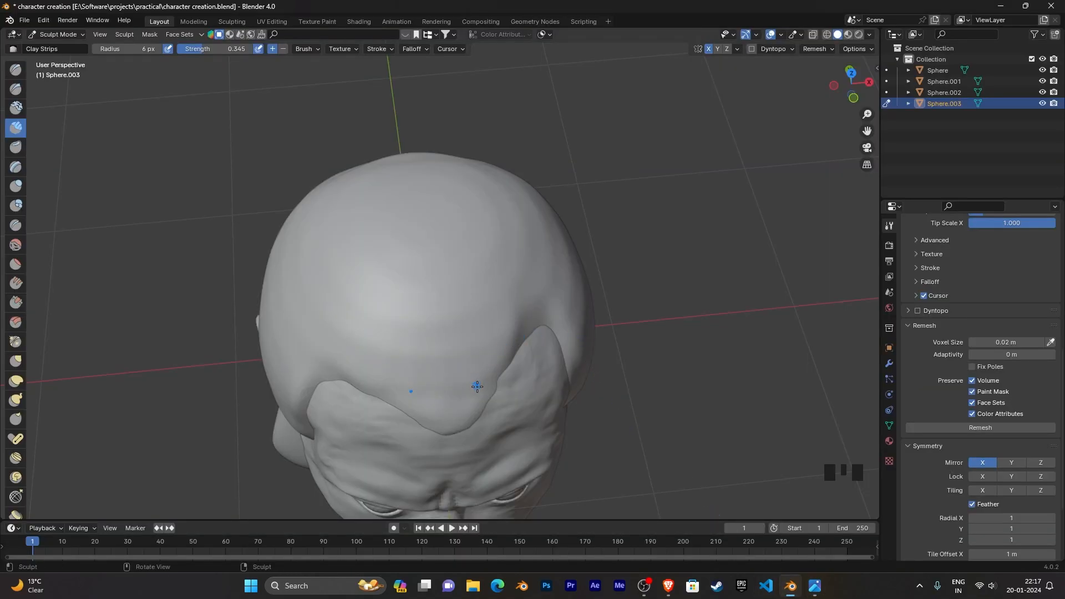
# Step: Try Clay Strips strokes above the front hairline, including one at 79 px radius and 0.539 strength
pyautogui.moveTo(471, 413); pyautogui.dragTo(470, 385)
pyautogui.hotkey('ctrl', 'z')
pyautogui.press('f')
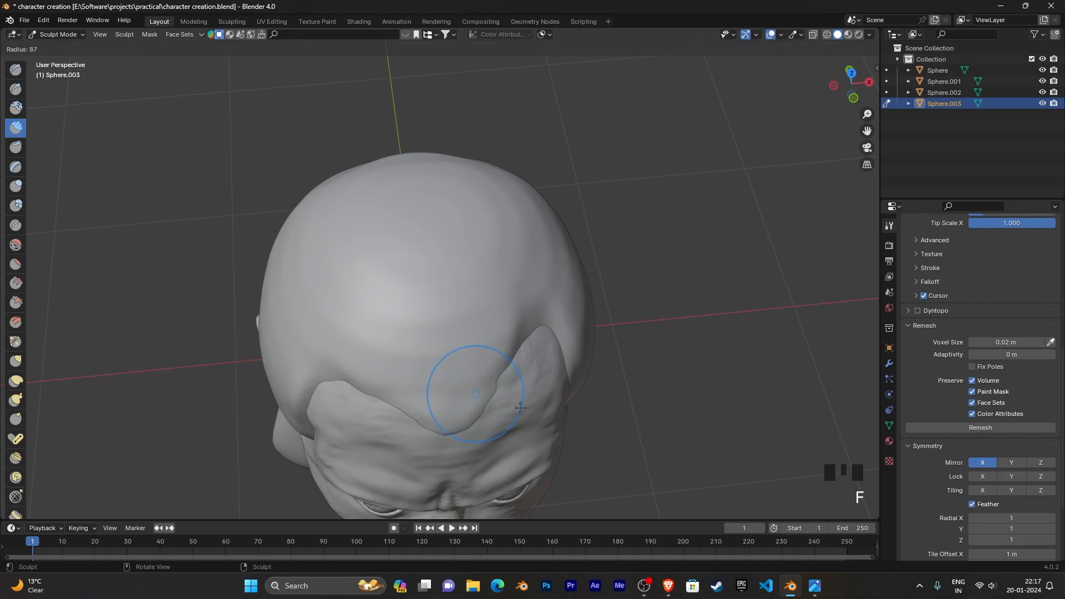
pyautogui.click(435, 382)
pyautogui.hotkey('shift', 'f')
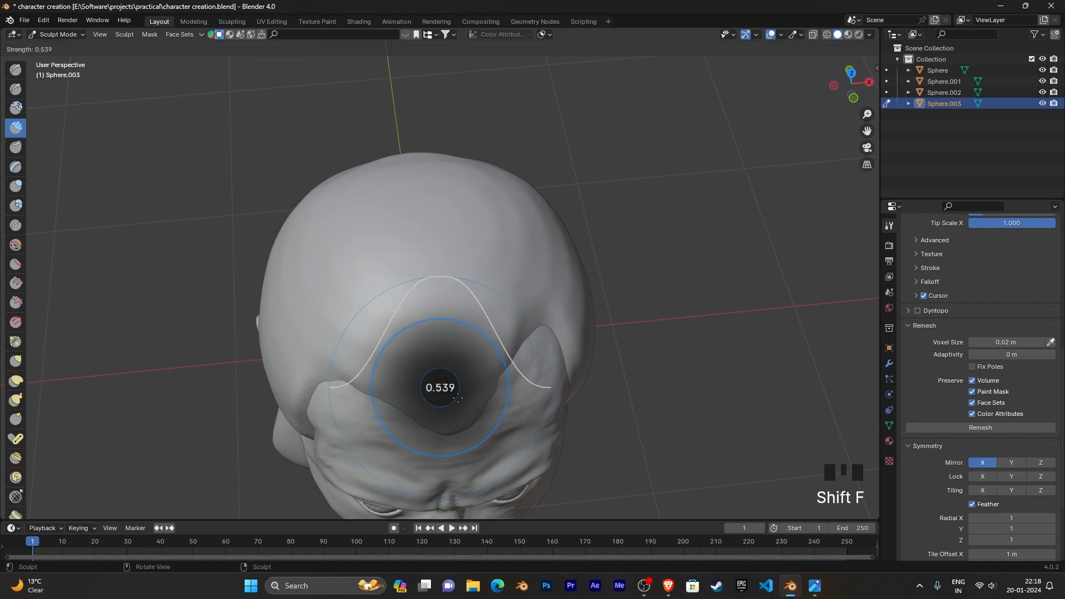
pyautogui.click(463, 385)
pyautogui.moveTo(475, 367); pyautogui.dragTo(460, 329)
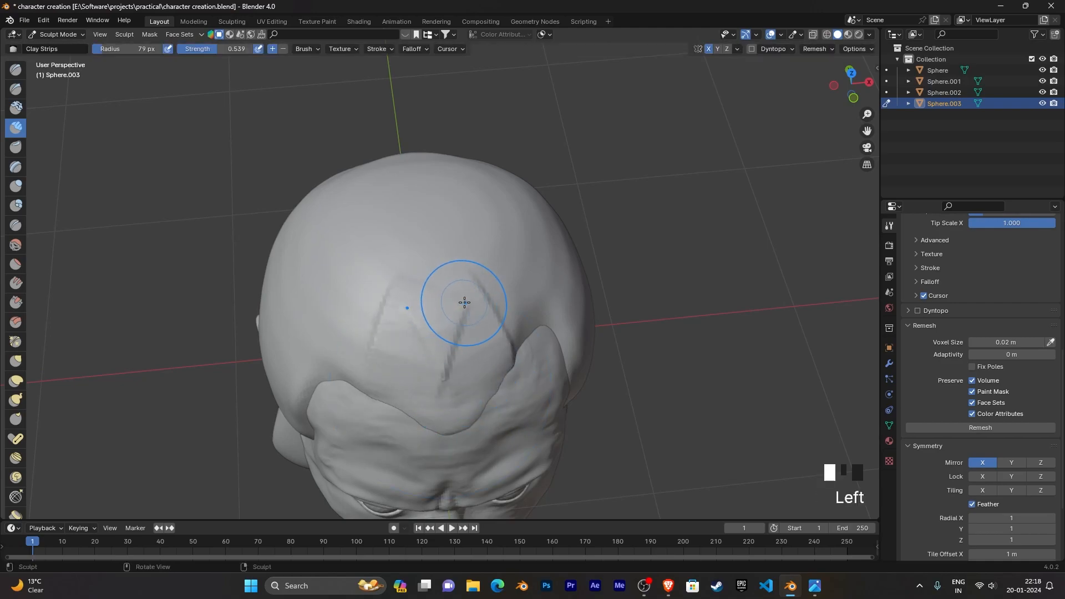
pyautogui.hotkey('ctrl', 'z')
# Step: Reduce the brush radius to 14 px and try a thin Clay Strips strand above the hairline
pyautogui.press('f')
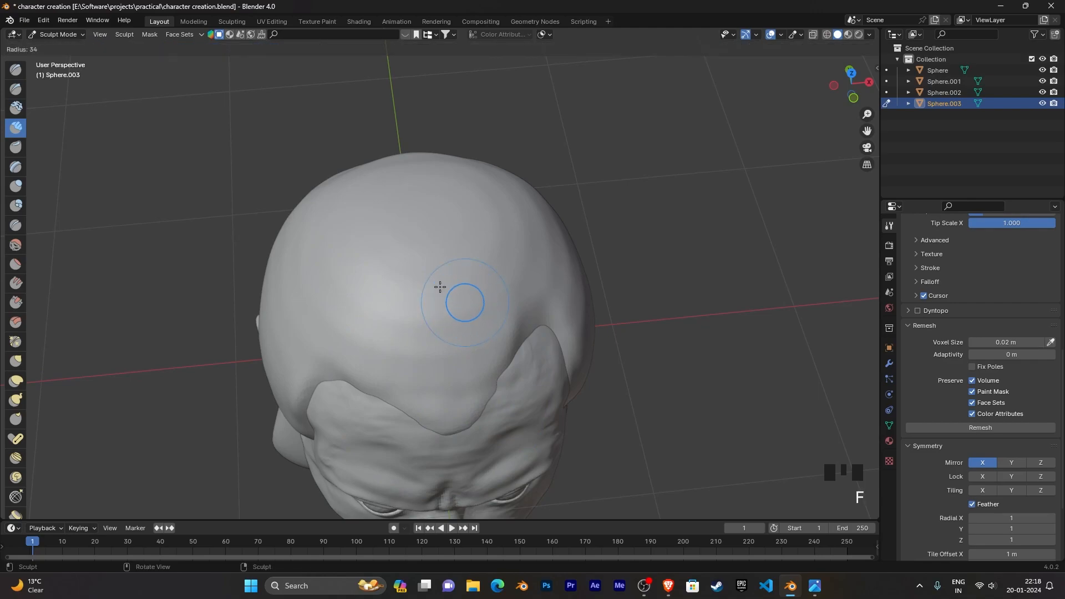
pyautogui.click(429, 277)
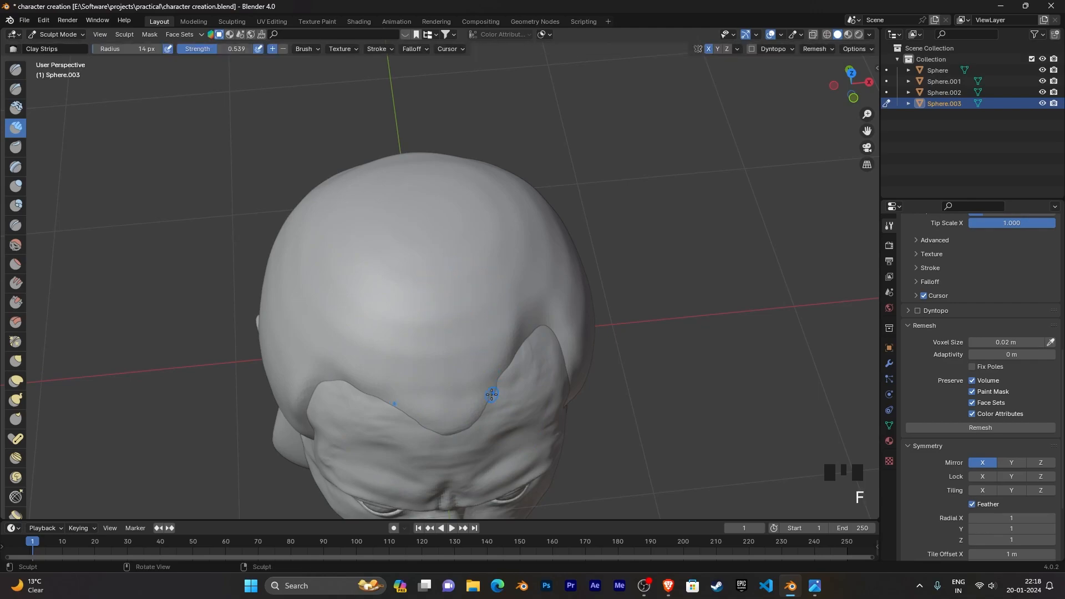
pyautogui.moveTo(480, 392); pyautogui.dragTo(463, 364)
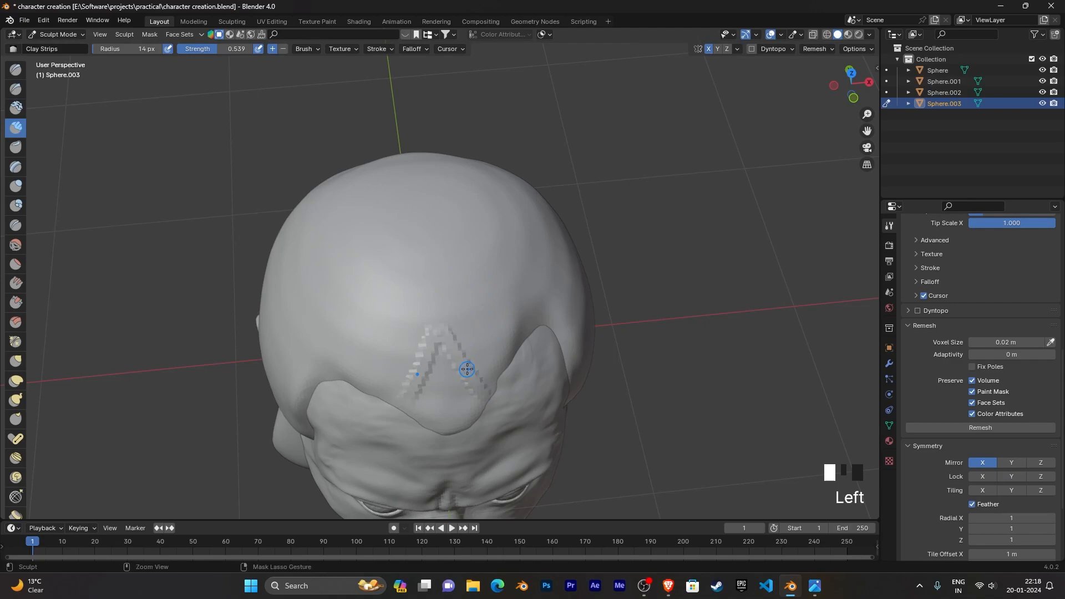
pyautogui.hotkey('ctrl', 'z')
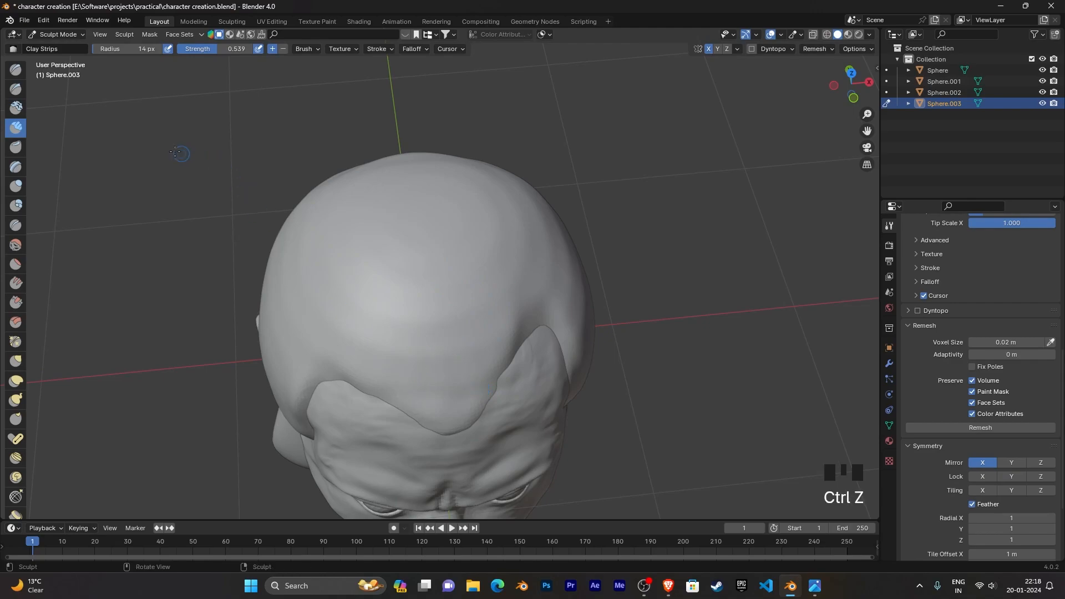
# Step: Sculpt a mirrored pair of raised strands from the front hairline toward the crown with the Draw brush at 14 px
pyautogui.click(16, 70)
pyautogui.moveTo(436, 310); pyautogui.dragTo(438, 315)
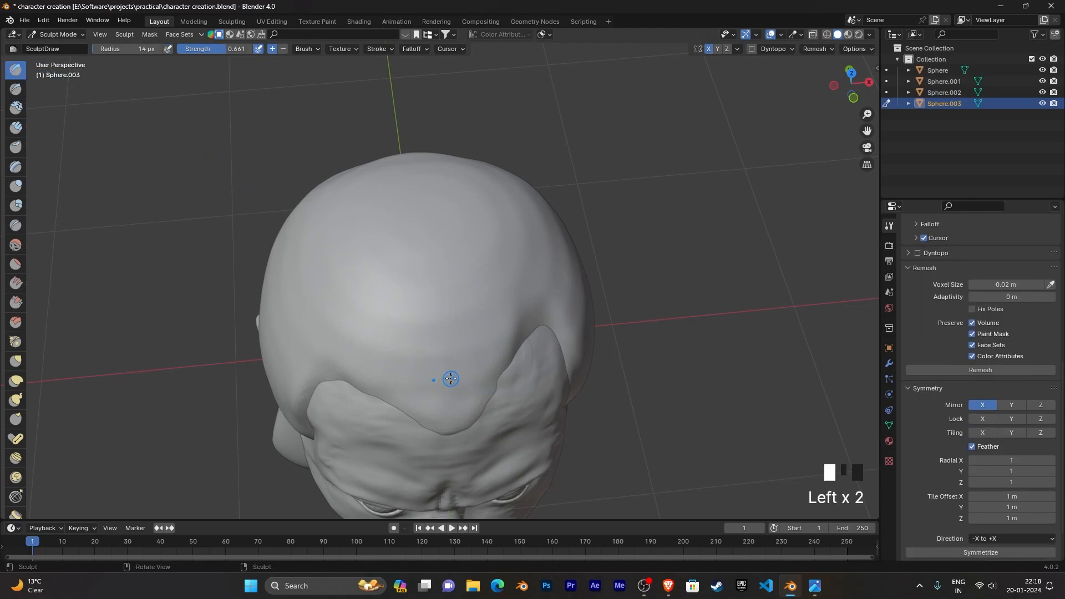
pyautogui.moveTo(468, 420); pyautogui.dragTo(404, 316)
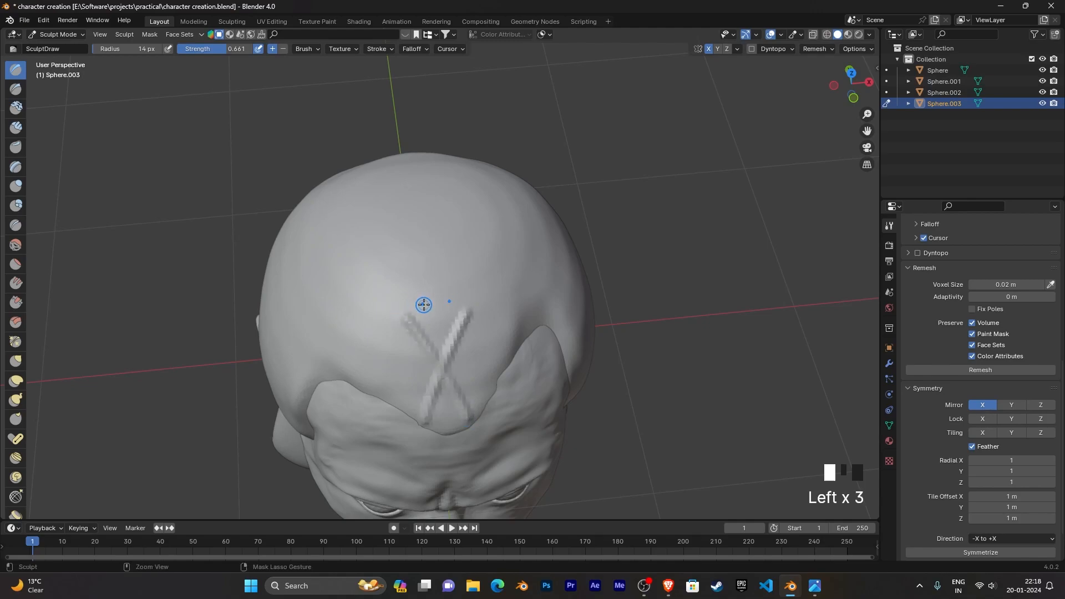
pyautogui.hotkey('ctrl', 'z')
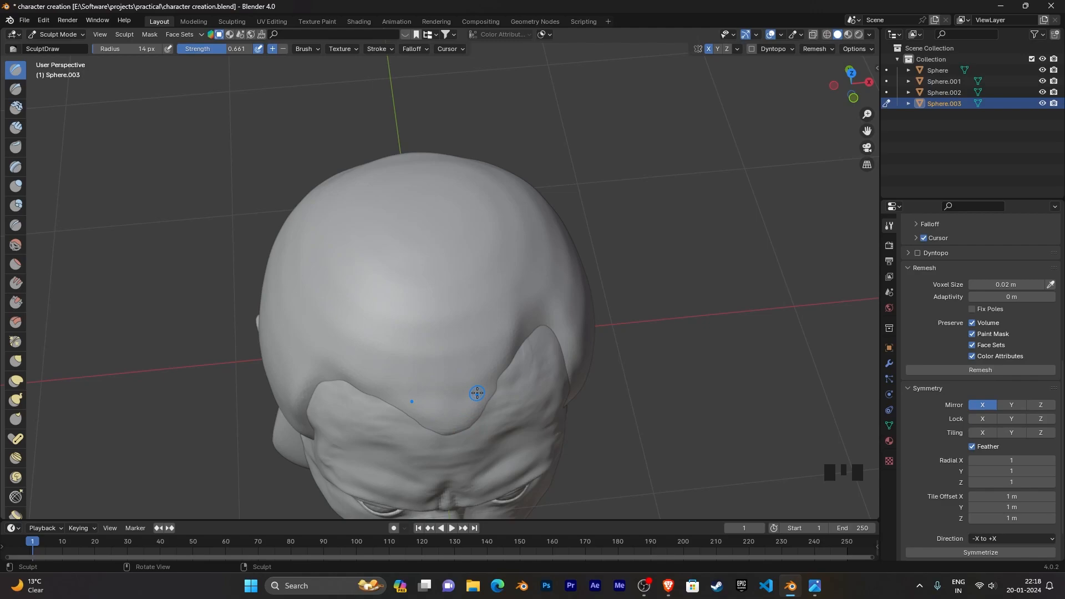
pyautogui.moveTo(457, 425); pyautogui.dragTo(485, 338)
pyautogui.hotkey('ctrl', 'z')
pyautogui.moveTo(470, 419); pyautogui.dragTo(496, 306)
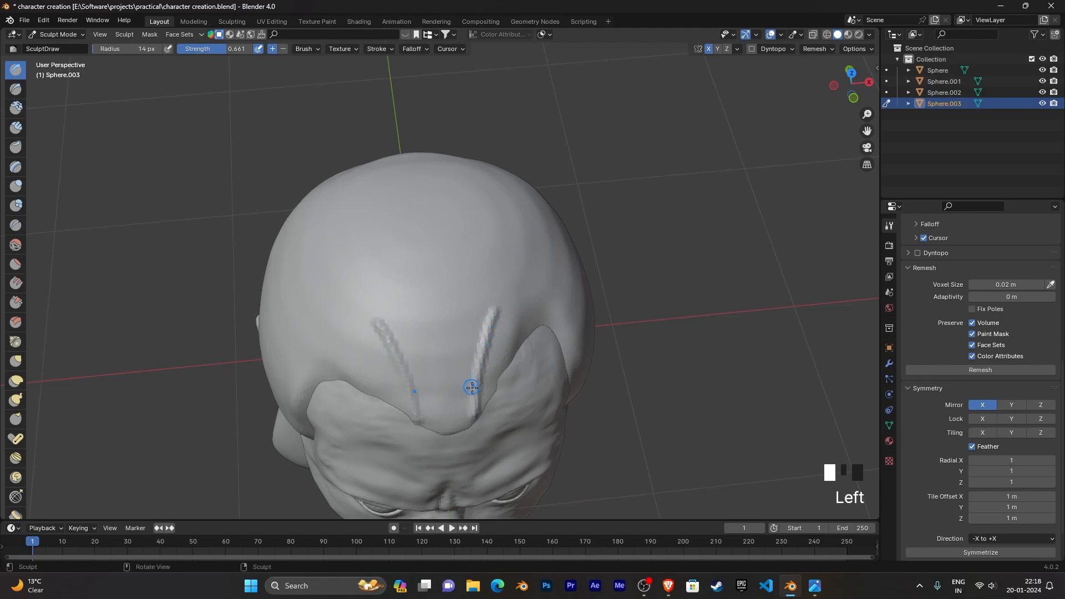
# Step: Sculpt more mirrored raised Draw strands from the front hairline toward the crown and from the temple upward and back
pyautogui.moveTo(466, 406); pyautogui.dragTo(479, 256)
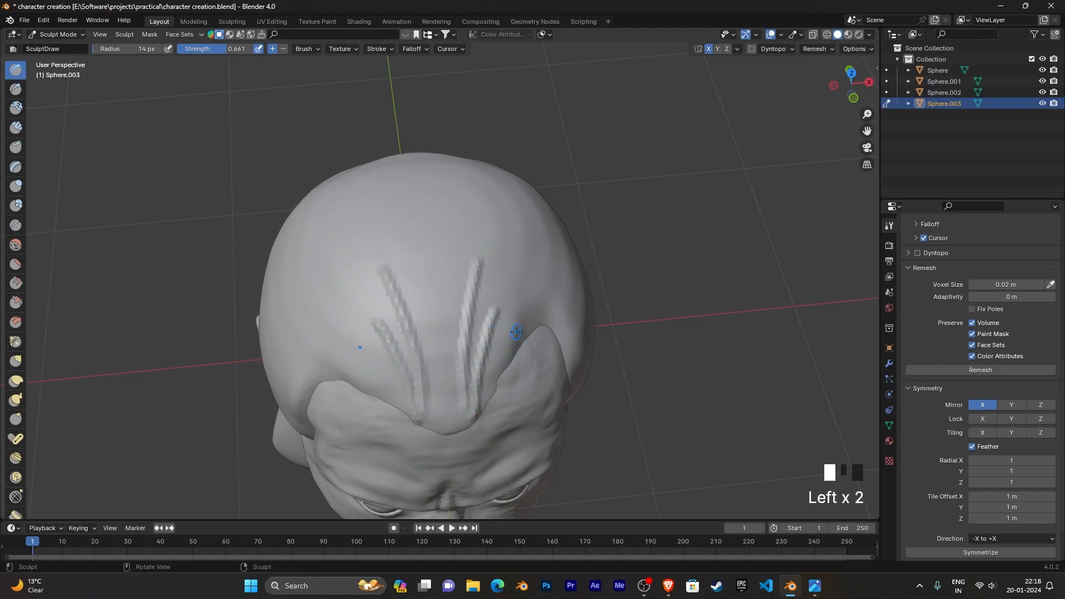
pyautogui.moveTo(495, 376)
pyautogui.mouseDown()
pyautogui.moveTo(491, 388)
pyautogui.moveTo(516, 219)
pyautogui.mouseUp()
pyautogui.moveTo(511, 354); pyautogui.dragTo(532, 244)
pyautogui.moveTo(518, 316)
pyautogui.mouseDown(button='middle')
pyautogui.moveTo(514, 294)
pyautogui.moveTo(416, 283)
pyautogui.mouseUp(button='middle')
pyautogui.moveTo(392, 264); pyautogui.dragTo(481, 221)
pyautogui.moveTo(407, 372); pyautogui.dragTo(524, 267)
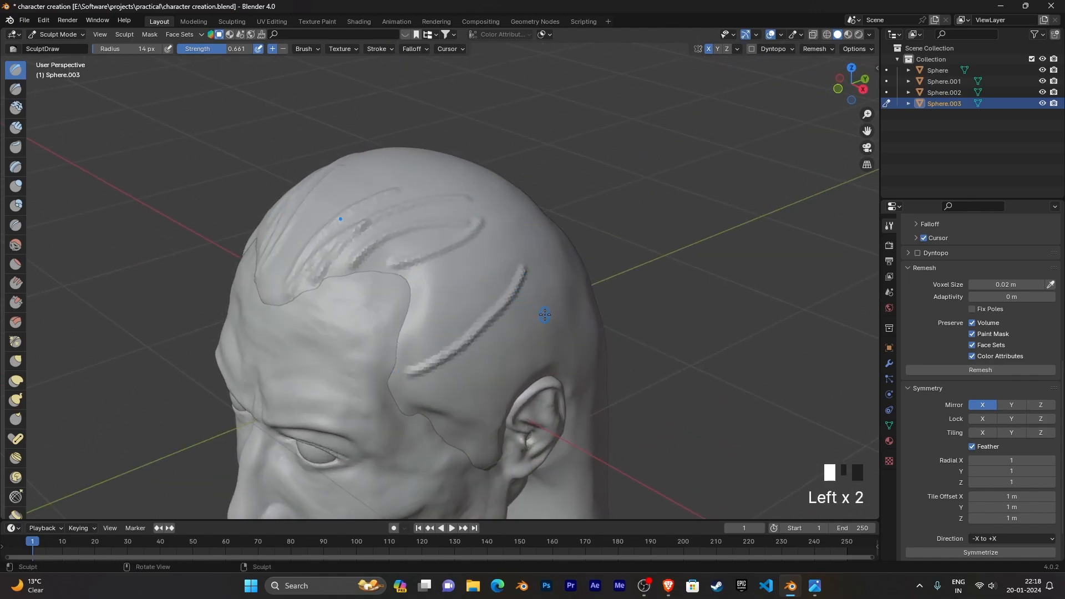
# Step: Sculpt mirrored strands sweeping from the temple hairline, above the ear, toward the back of the head
pyautogui.moveTo(545, 315); pyautogui.dragTo(404, 293, button='middle')
pyautogui.click(344, 276)
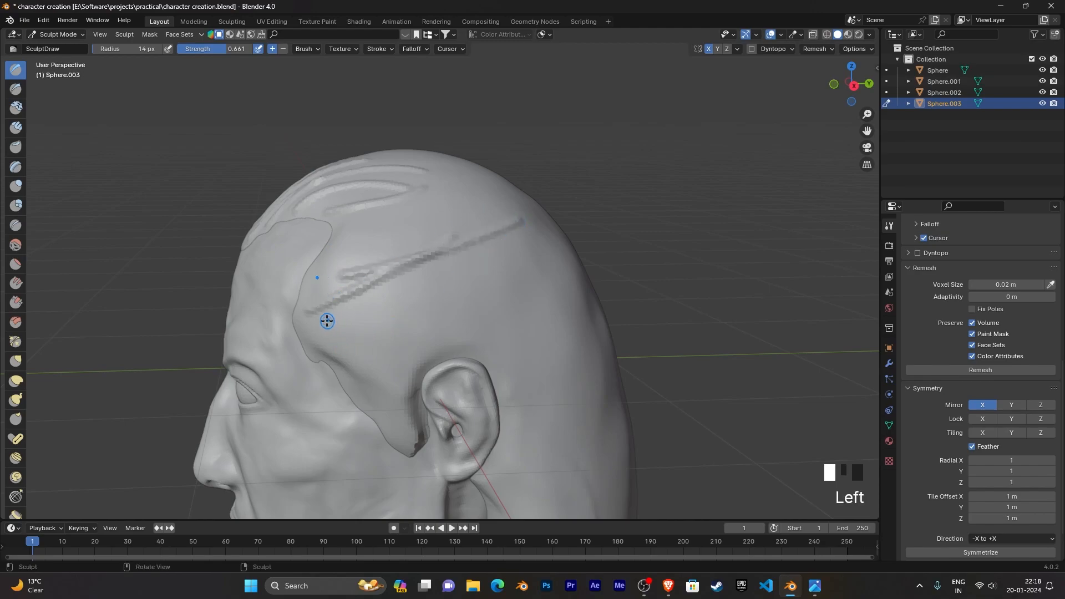
pyautogui.moveTo(327, 321); pyautogui.dragTo(557, 271)
pyautogui.moveTo(354, 308); pyautogui.dragTo(524, 268)
pyautogui.moveTo(380, 345); pyautogui.dragTo(590, 298)
pyautogui.moveTo(602, 302); pyautogui.dragTo(510, 306, button='middle')
pyautogui.moveTo(365, 333); pyautogui.dragTo(571, 297)
pyautogui.moveTo(570, 297); pyautogui.dragTo(368, 316, button='middle')
pyautogui.moveTo(368, 316); pyautogui.dragTo(519, 272)
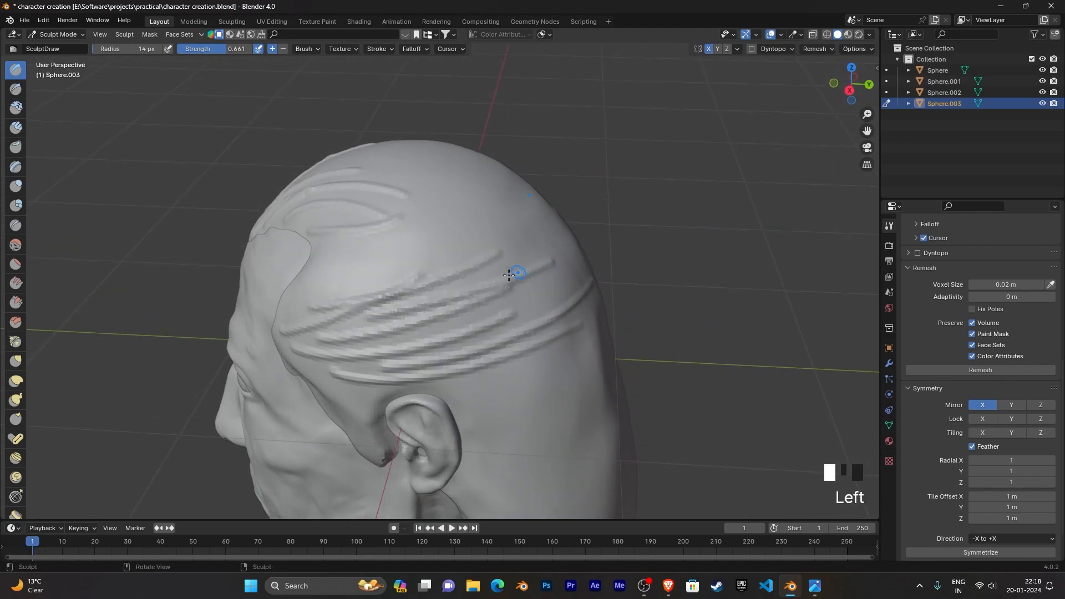
# Step: Add curved mirrored strands along the upper sides of the head so they converge at the back of the crown
pyautogui.moveTo(315, 266)
pyautogui.mouseDown()
pyautogui.moveTo(333, 277)
pyautogui.moveTo(560, 254)
pyautogui.mouseUp()
pyautogui.moveTo(561, 255)
pyautogui.mouseDown(button='middle')
pyautogui.moveTo(563, 293)
pyautogui.moveTo(596, 323)
pyautogui.mouseUp(button='middle')
pyautogui.moveTo(353, 325); pyautogui.dragTo(566, 258)
pyautogui.moveTo(567, 258); pyautogui.dragTo(458, 322, button='middle')
pyautogui.moveTo(396, 334); pyautogui.dragTo(551, 295)
pyautogui.moveTo(551, 294); pyautogui.dragTo(565, 319, button='middle')
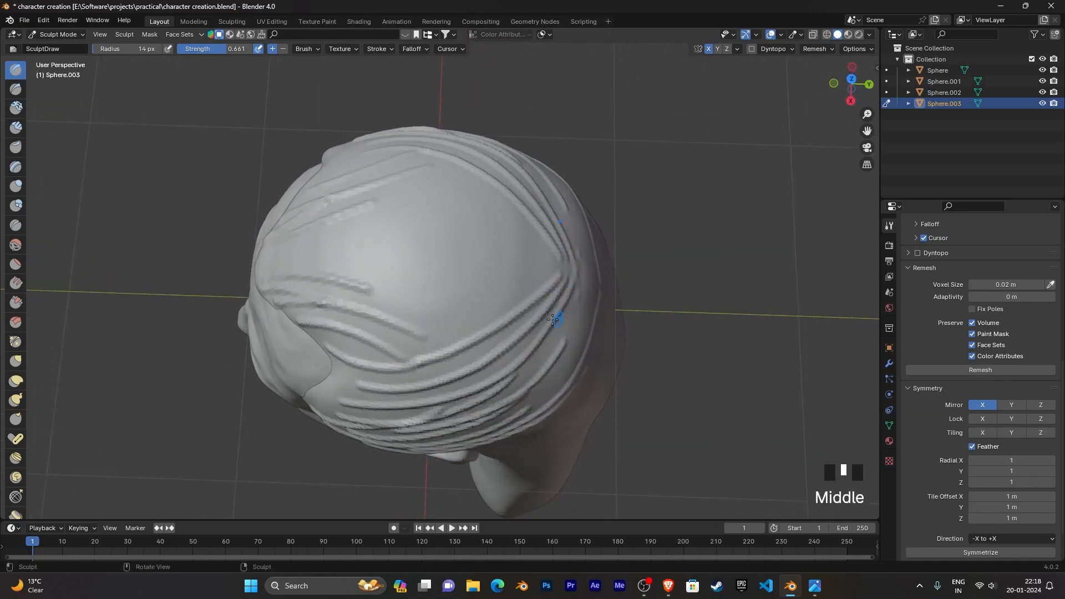
pyautogui.moveTo(395, 341); pyautogui.dragTo(554, 261)
pyautogui.moveTo(554, 261)
pyautogui.mouseDown(button='middle')
pyautogui.moveTo(547, 289)
pyautogui.moveTo(561, 297)
pyautogui.mouseUp(button='middle')
pyautogui.moveTo(388, 321); pyautogui.dragTo(537, 214)
# Step: Fill the smooth gaps on the side of the head with denser swept-back strands running toward the back
pyautogui.moveTo(537, 213); pyautogui.dragTo(416, 294, button='middle')
pyautogui.scroll(-2, 539, 211)
pyautogui.scroll(4, 540, 206)
pyautogui.moveTo(301, 338); pyautogui.dragTo(607, 262)
pyautogui.moveTo(394, 352); pyautogui.dragTo(637, 255)
pyautogui.moveTo(638, 255); pyautogui.dragTo(532, 299, button='middle')
pyautogui.moveTo(532, 300); pyautogui.dragTo(619, 284)
pyautogui.moveTo(454, 280); pyautogui.dragTo(612, 260)
pyautogui.moveTo(376, 239); pyautogui.dragTo(555, 235)
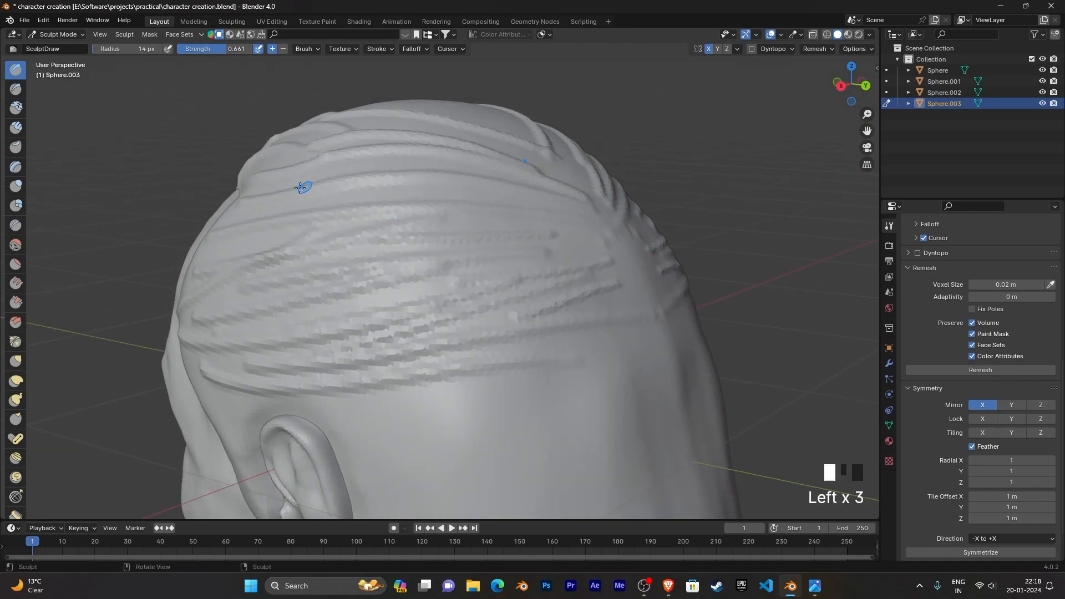
pyautogui.moveTo(234, 218)
pyautogui.mouseDown()
pyautogui.moveTo(440, 190)
pyautogui.moveTo(560, 197)
pyautogui.mouseUp()
# Step: Draw swept-back strands over the top of the head from the front hairline to the crown
pyautogui.scroll(-2, 560, 197)
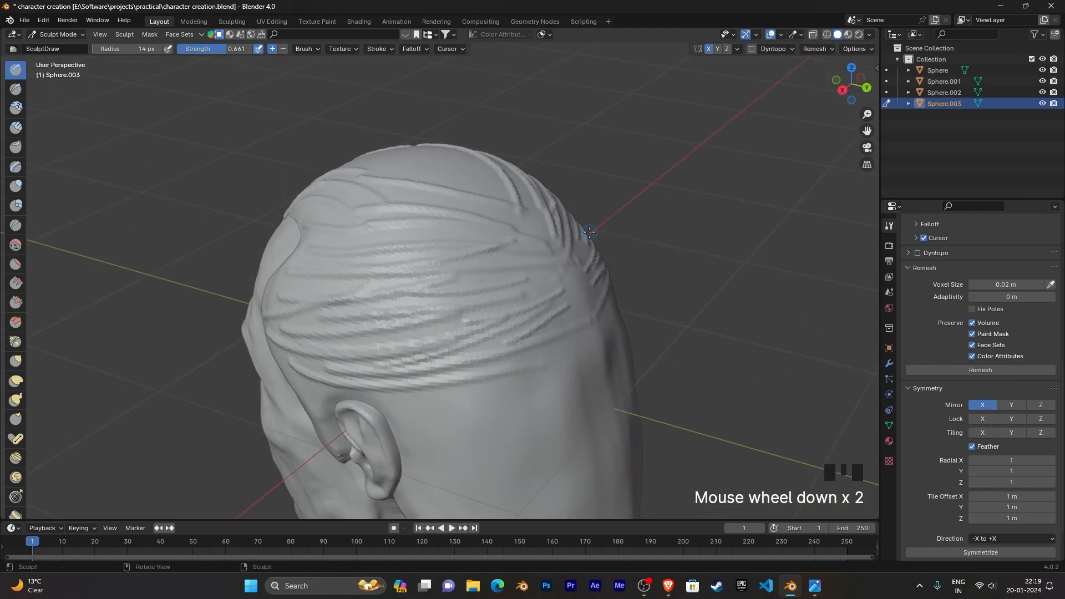
pyautogui.moveTo(560, 198); pyautogui.dragTo(461, 270, button='middle')
pyautogui.moveTo(326, 268); pyautogui.dragTo(558, 244)
pyautogui.moveTo(497, 299); pyautogui.dragTo(333, 279, button='middle')
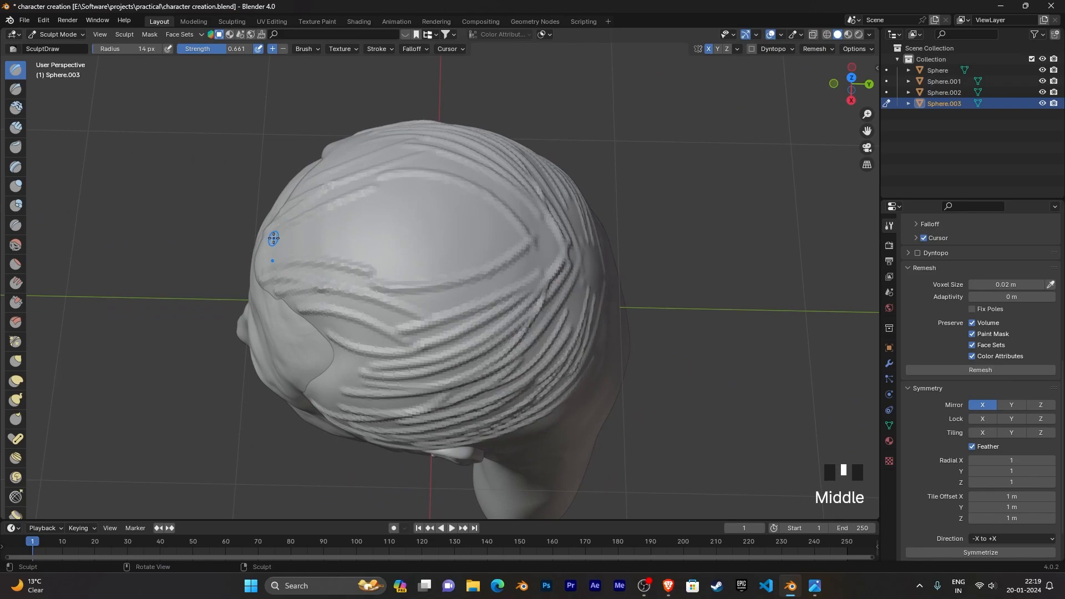
pyautogui.moveTo(273, 238); pyautogui.dragTo(516, 242)
pyautogui.moveTo(288, 225); pyautogui.dragTo(519, 195)
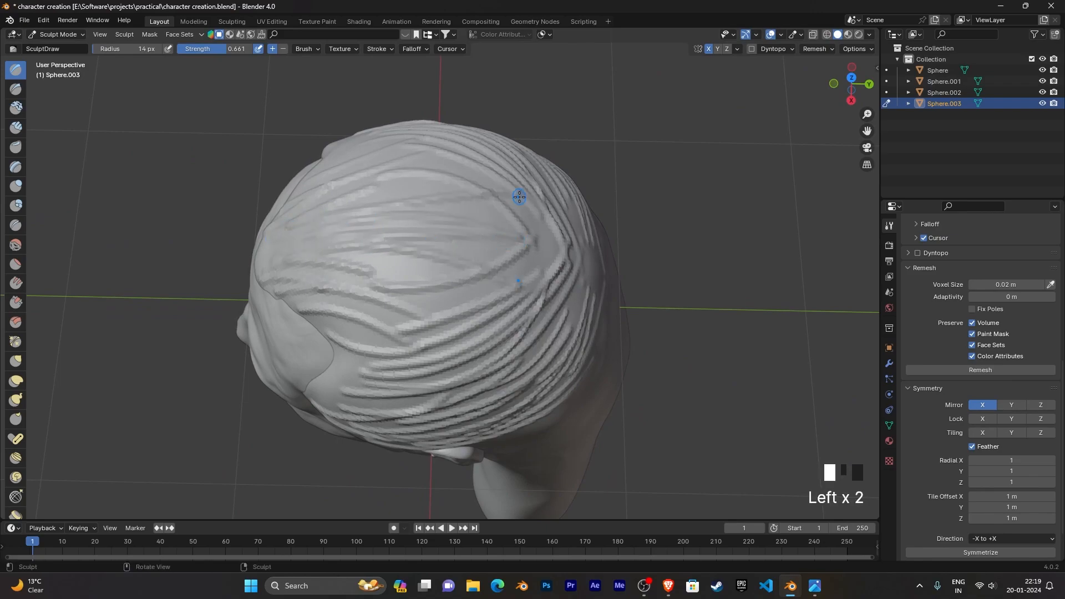
# Step: Cover the remaining smooth patches between the front hairline and crown with overlapping strands on the opposite side
pyautogui.moveTo(495, 229)
pyautogui.mouseDown(button='middle')
pyautogui.moveTo(428, 197)
pyautogui.moveTo(574, 239)
pyautogui.mouseUp(button='middle')
pyautogui.moveTo(524, 265); pyautogui.dragTo(467, 235)
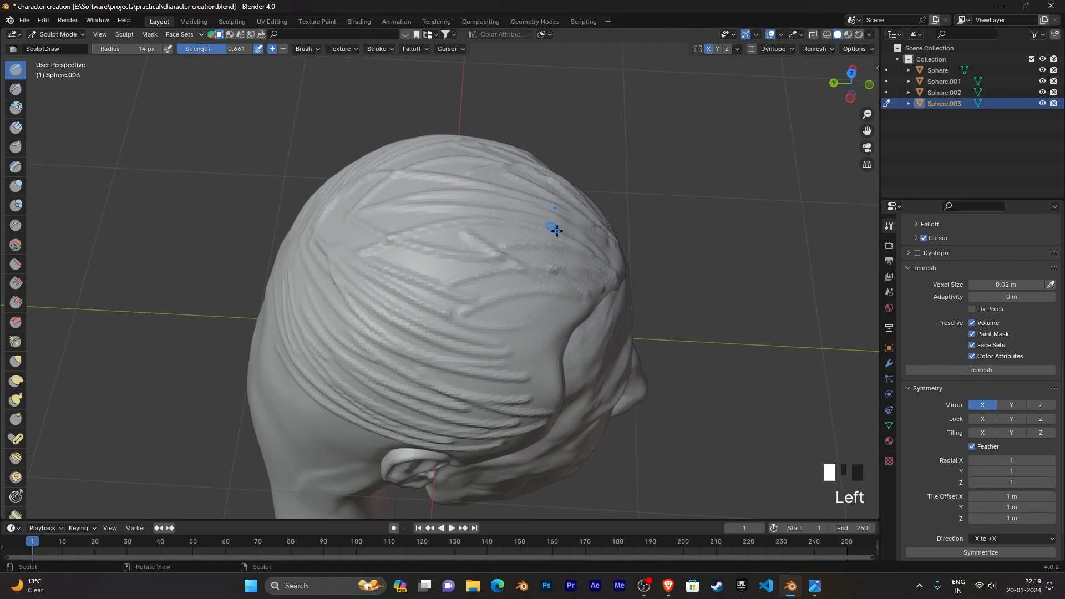
pyautogui.moveTo(471, 282); pyautogui.dragTo(433, 226)
pyautogui.moveTo(512, 330); pyautogui.dragTo(381, 267)
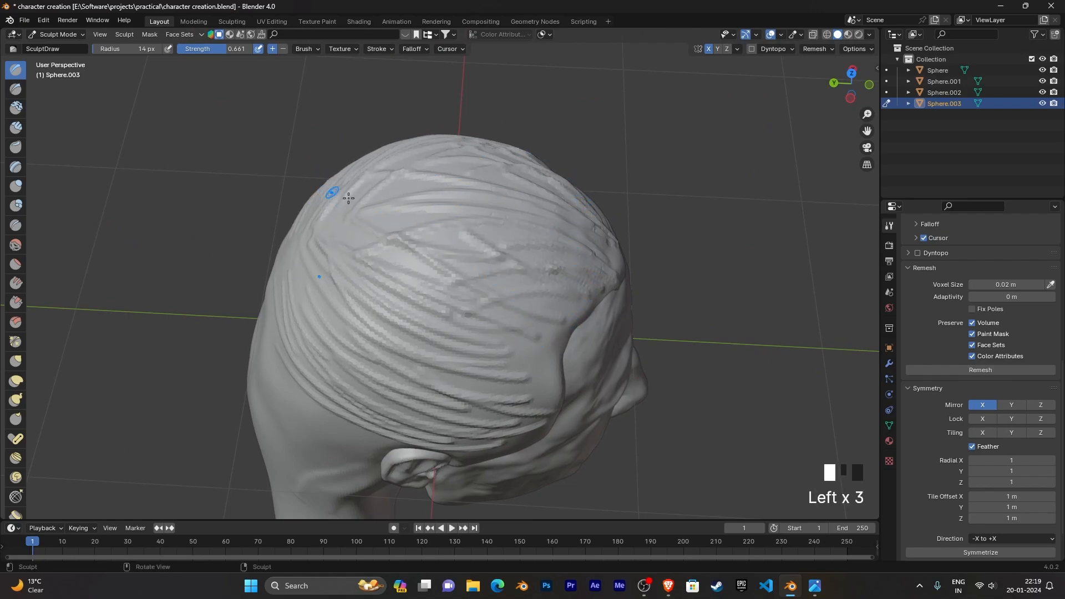
pyautogui.moveTo(482, 275); pyautogui.dragTo(387, 237)
pyautogui.moveTo(481, 272); pyautogui.dragTo(395, 231)
pyautogui.moveTo(560, 244); pyautogui.dragTo(380, 211)
pyautogui.moveTo(478, 225); pyautogui.dragTo(394, 202)
pyautogui.moveTo(586, 246)
pyautogui.mouseDown()
pyautogui.moveTo(509, 191)
pyautogui.moveTo(406, 188)
pyautogui.mouseUp()
# Step: Continue the mirrored strands across the back of the head toward the center
pyautogui.moveTo(488, 268); pyautogui.dragTo(511, 211, button='middle')
pyautogui.moveTo(484, 283); pyautogui.dragTo(391, 242)
pyautogui.moveTo(480, 275); pyautogui.dragTo(553, 301, button='middle')
pyautogui.moveTo(546, 315); pyautogui.dragTo(391, 318)
pyautogui.moveTo(517, 349); pyautogui.dragTo(377, 344)
pyautogui.moveTo(478, 366); pyautogui.dragTo(358, 362)
# Step: Build up a raised hair knot at the center back and compare it with the witcherbig.webp reference
pyautogui.moveTo(499, 319); pyautogui.dragTo(555, 260, button='middle')
pyautogui.moveTo(430, 294)
pyautogui.mouseDown()
pyautogui.moveTo(411, 272)
pyautogui.moveTo(435, 325)
pyautogui.moveTo(392, 301)
pyautogui.mouseUp()
pyautogui.moveTo(423, 291); pyautogui.dragTo(423, 335)
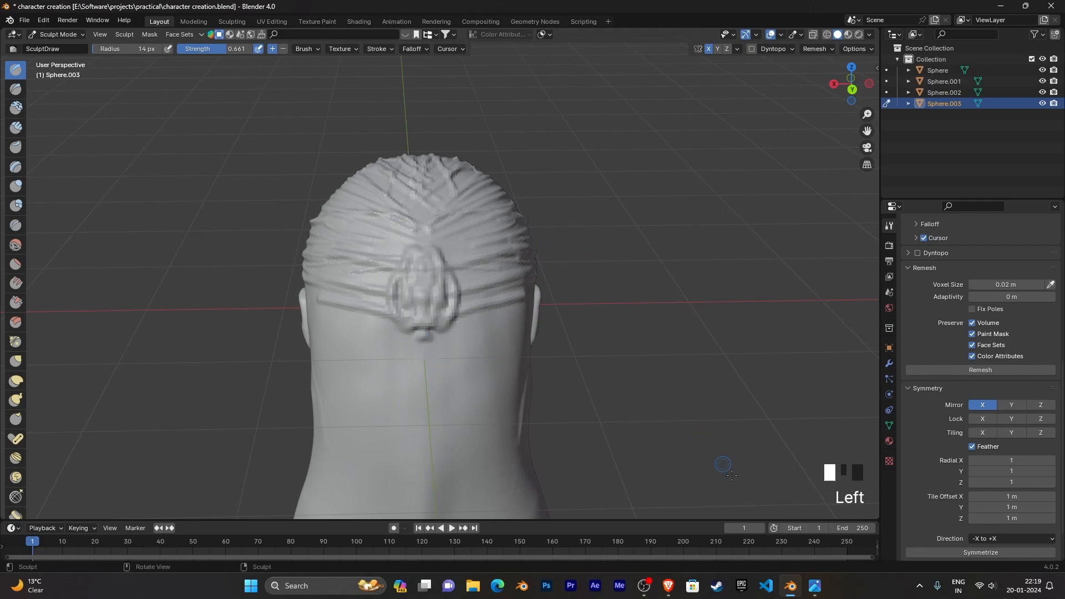
pyautogui.click(819, 590)
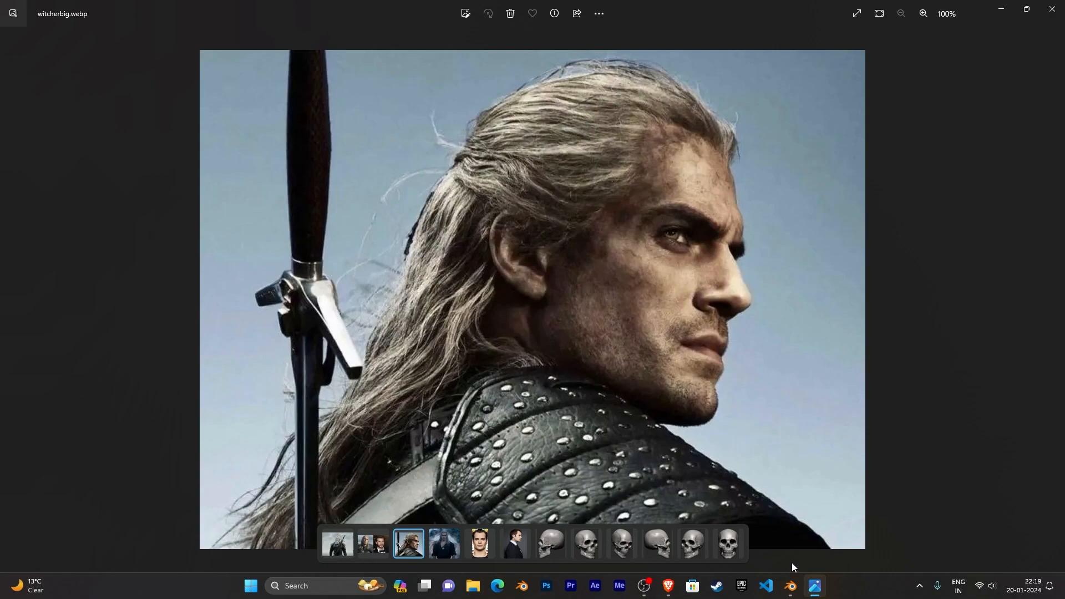
pyautogui.click(786, 588)
# Step: Sculpt a ponytail of vertical strands hanging down the back from the knot
pyautogui.moveTo(427, 288)
pyautogui.mouseDown()
pyautogui.moveTo(413, 314)
pyautogui.moveTo(440, 288)
pyautogui.moveTo(452, 319)
pyautogui.moveTo(404, 292)
pyautogui.moveTo(411, 410)
pyautogui.mouseUp()
pyautogui.moveTo(421, 333); pyautogui.dragTo(426, 453)
pyautogui.moveTo(407, 349)
pyautogui.mouseDown()
pyautogui.moveTo(400, 459)
pyautogui.moveTo(416, 471)
pyautogui.moveTo(434, 373)
pyautogui.moveTo(433, 413)
pyautogui.mouseUp()
pyautogui.scroll(-2, 468, 417)
pyautogui.moveTo(468, 418); pyautogui.dragTo(521, 395, button='middle')
pyautogui.keyDown('shift'); pyautogui.moveTo(520, 395); pyautogui.dragTo(456, 343, button='middle'); pyautogui.keyUp('shift')
pyautogui.scroll(5, 457, 342)
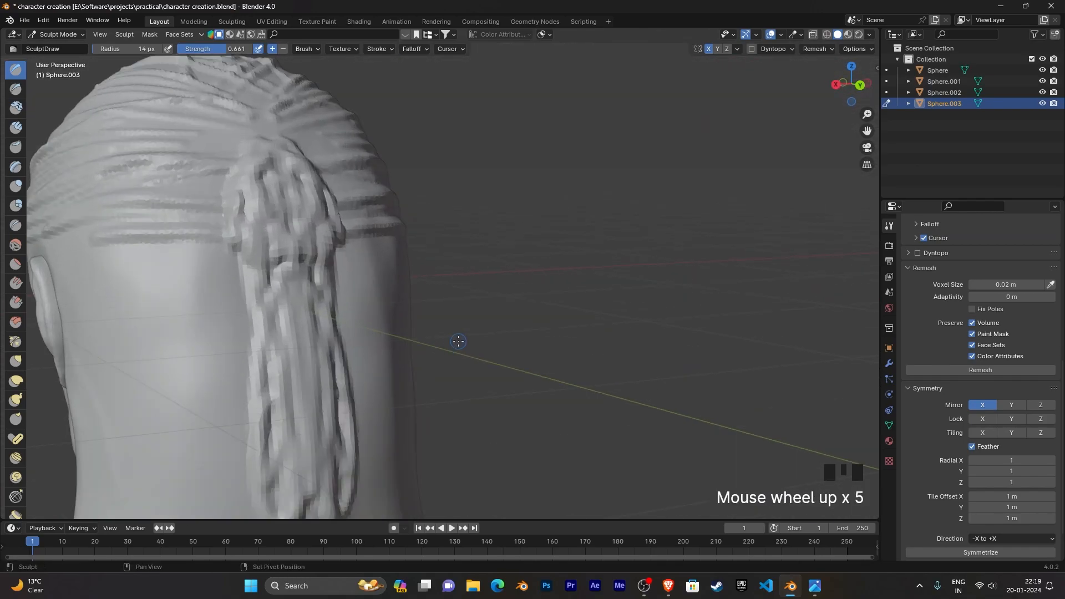
# Step: Add layered strand detail along the ponytail and extend its tip down the neck
pyautogui.scroll(-3, 458, 341)
pyautogui.moveTo(673, 297); pyautogui.dragTo(570, 309, button='middle')
pyautogui.moveTo(501, 261)
pyautogui.mouseDown()
pyautogui.moveTo(499, 285)
pyautogui.moveTo(486, 263)
pyautogui.moveTo(491, 399)
pyautogui.moveTo(533, 413)
pyautogui.moveTo(499, 466)
pyautogui.moveTo(479, 460)
pyautogui.moveTo(533, 477)
pyautogui.moveTo(518, 488)
pyautogui.moveTo(545, 419)
pyautogui.mouseUp()
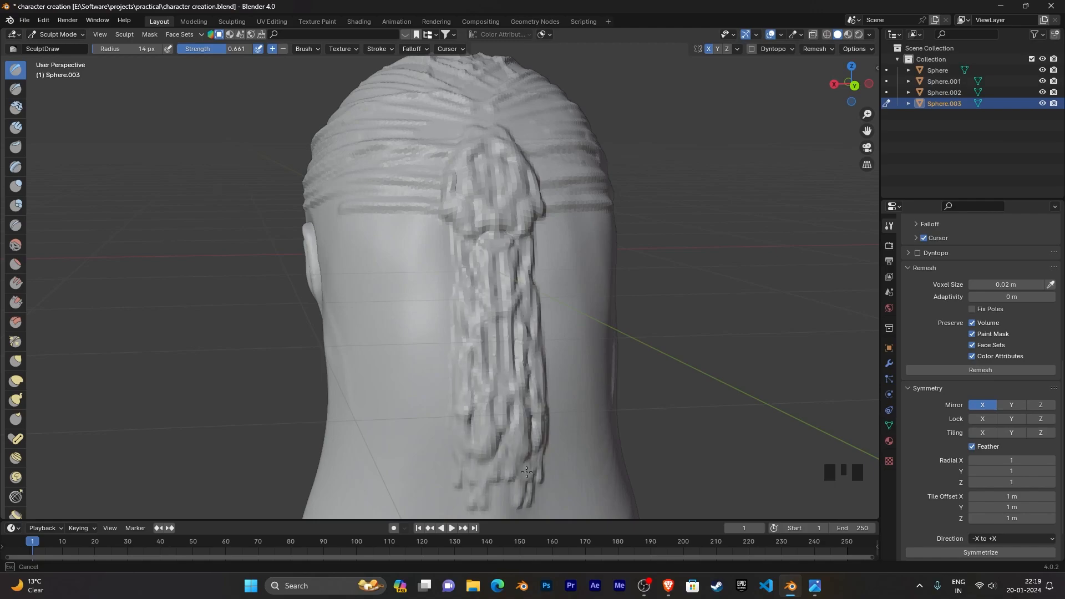
pyautogui.moveTo(472, 407); pyautogui.dragTo(540, 454)
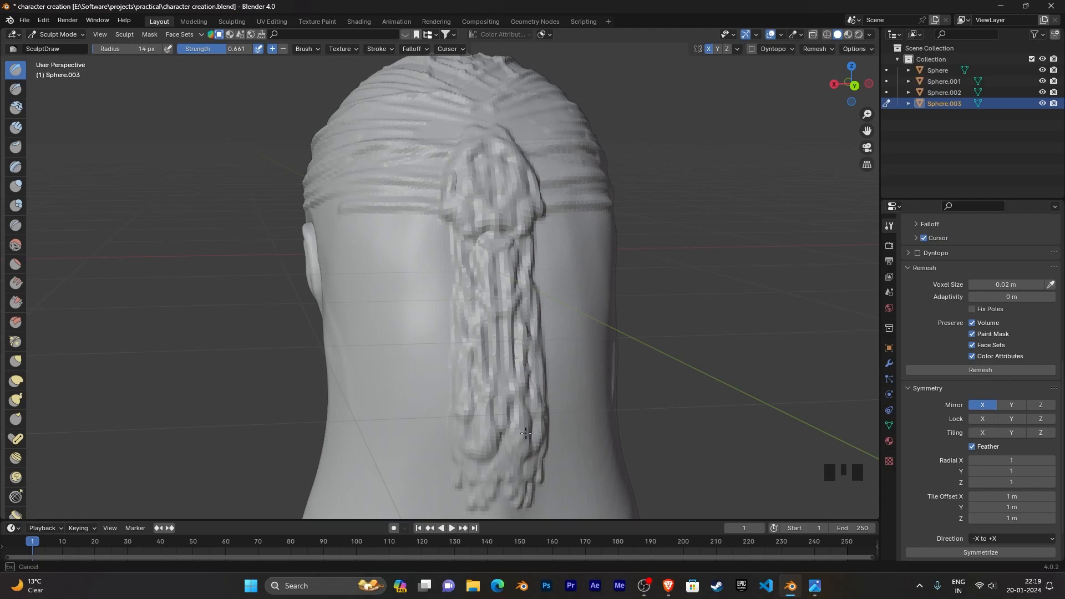
# Step: Thicken and refine the ponytail with short strokes, checking its shape from several angles
pyautogui.scroll(-2, 529, 425)
pyautogui.moveTo(506, 428)
pyautogui.mouseDown(button='middle')
pyautogui.moveTo(487, 434)
pyautogui.moveTo(521, 373)
pyautogui.moveTo(491, 399)
pyautogui.moveTo(516, 406)
pyautogui.mouseUp(button='middle')
pyautogui.moveTo(466, 349)
pyautogui.mouseDown()
pyautogui.moveTo(465, 333)
pyautogui.moveTo(463, 365)
pyautogui.moveTo(451, 352)
pyautogui.mouseUp()
pyautogui.moveTo(464, 418)
pyautogui.mouseDown(button='middle')
pyautogui.moveTo(416, 356)
pyautogui.moveTo(533, 380)
pyautogui.moveTo(527, 400)
pyautogui.mouseUp(button='middle')
pyautogui.scroll(1, 570, 369)
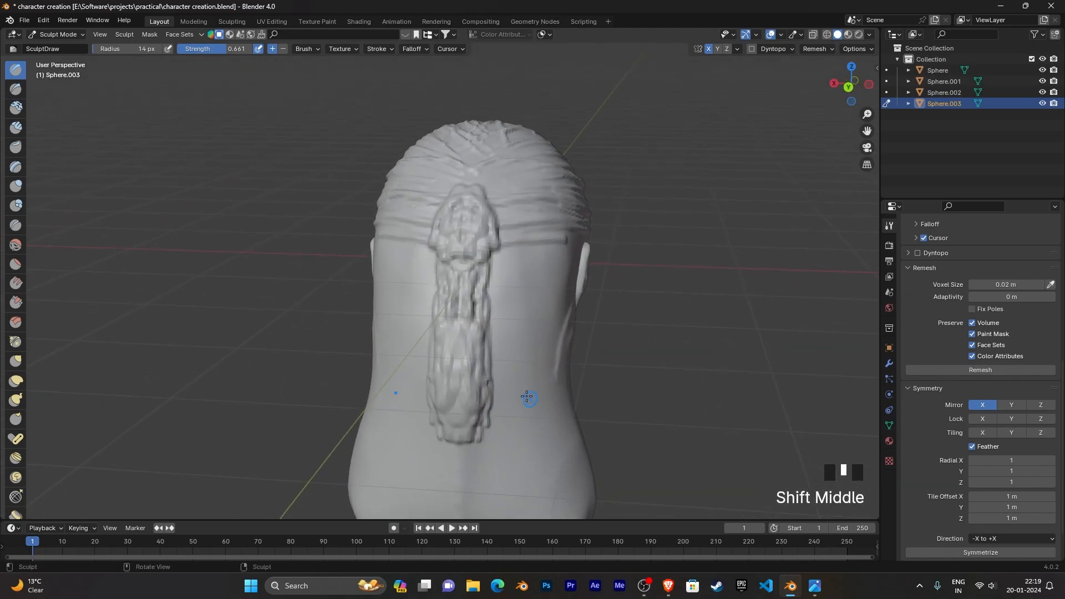
pyautogui.scroll(2, 459, 392)
pyautogui.moveTo(459, 392)
pyautogui.mouseDown(button='middle')
pyautogui.moveTo(499, 373)
pyautogui.moveTo(457, 325)
pyautogui.mouseUp(button='middle')
pyautogui.moveTo(457, 324); pyautogui.dragTo(468, 304)
pyautogui.moveTo(468, 304)
pyautogui.mouseDown(button='middle')
pyautogui.moveTo(554, 356)
pyautogui.moveTo(652, 349)
pyautogui.moveTo(621, 333)
pyautogui.moveTo(583, 378)
pyautogui.moveTo(566, 325)
pyautogui.mouseUp(button='middle')
# Step: Smooth the stray bumps beside the ponytail just below the knot
pyautogui.scroll(4, 583, 378)
pyautogui.keyDown('shift'); pyautogui.moveTo(470, 275); pyautogui.dragTo(470, 275); pyautogui.keyUp('shift')
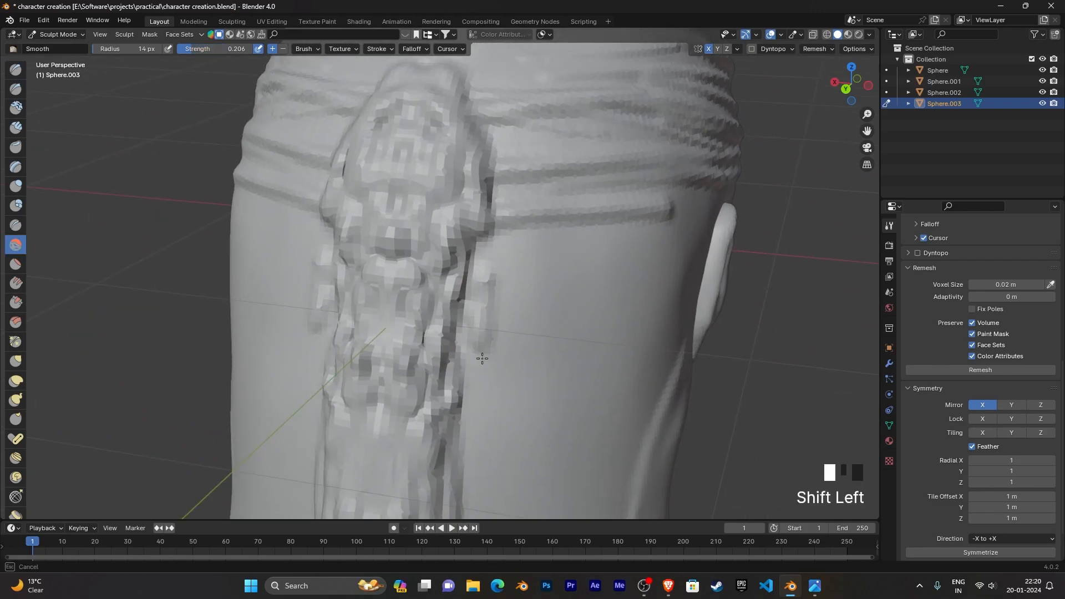
pyautogui.keyDown('shift'); pyautogui.moveTo(475, 380); pyautogui.dragTo(511, 376); pyautogui.keyUp('shift')
pyautogui.scroll(-4, 530, 392)
pyautogui.moveTo(530, 392)
pyautogui.mouseDown(button='middle')
pyautogui.moveTo(439, 371)
pyautogui.moveTo(560, 382)
pyautogui.moveTo(533, 395)
pyautogui.mouseUp(button='middle')
# Step: Draw additional long strands from the side of the head above the ear back into the knot
pyautogui.scroll(4, 564, 381)
pyautogui.moveTo(600, 319); pyautogui.dragTo(378, 288)
pyautogui.moveTo(626, 270); pyautogui.dragTo(319, 290)
pyautogui.moveTo(587, 283); pyautogui.dragTo(301, 275)
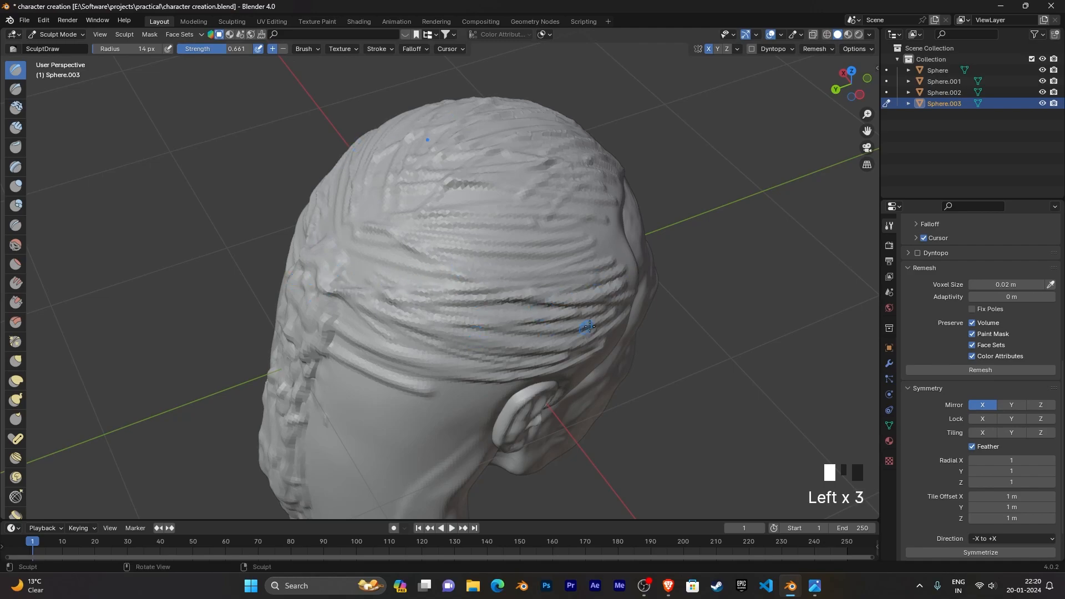
pyautogui.moveTo(581, 327); pyautogui.dragTo(300, 301)
pyautogui.moveTo(485, 340); pyautogui.dragTo(298, 291)
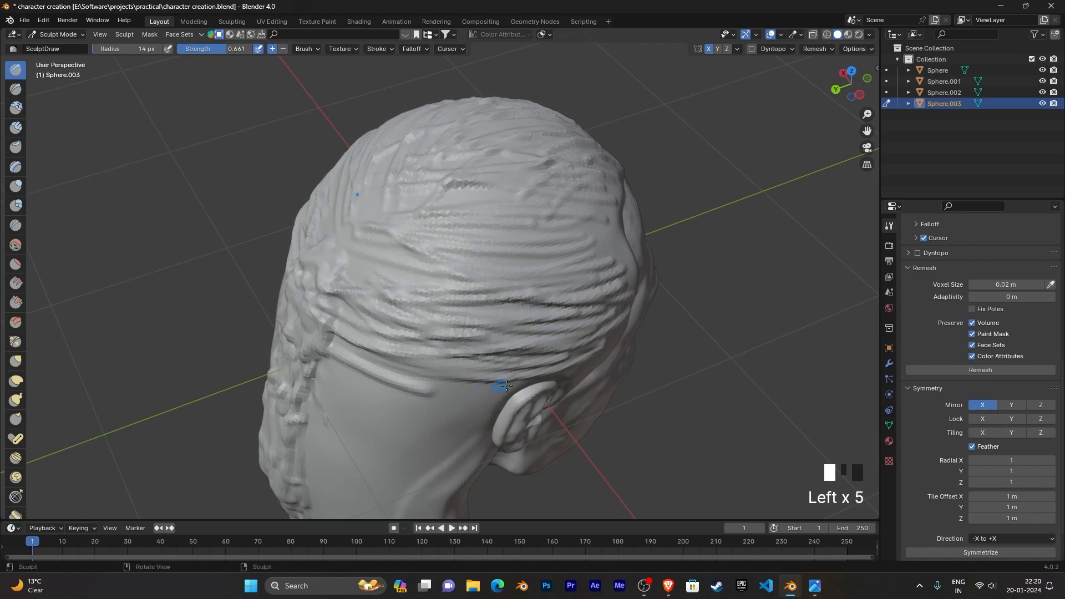
pyautogui.moveTo(518, 390); pyautogui.dragTo(309, 352)
pyautogui.moveTo(309, 352); pyautogui.dragTo(529, 319, button='middle')
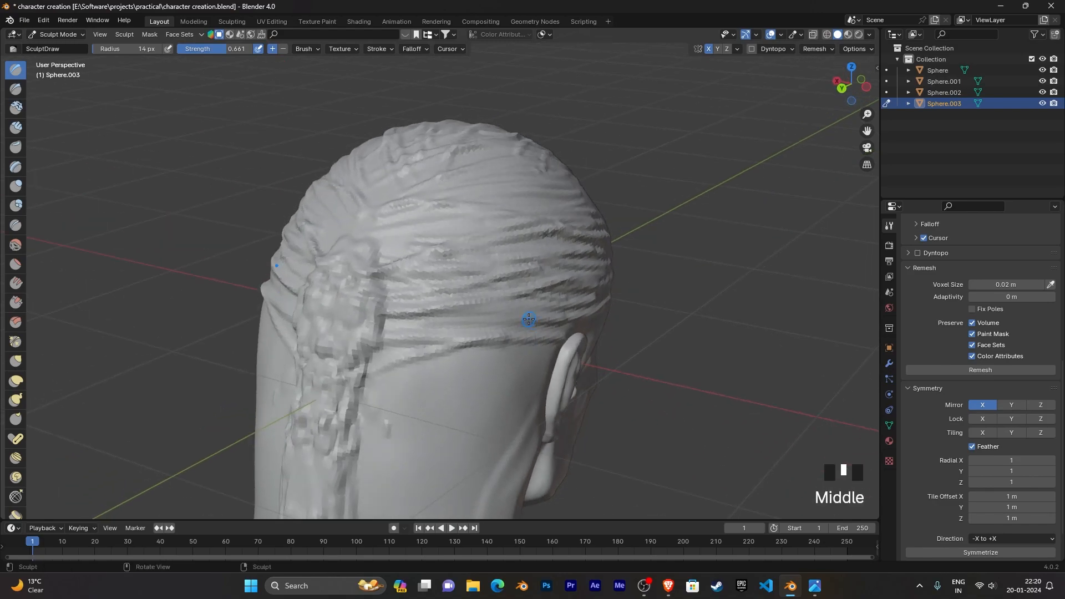
pyautogui.moveTo(524, 323); pyautogui.dragTo(298, 337)
# Step: Layer extra swept-back strands from the temple and upper hairline across the side of the head
pyautogui.moveTo(507, 320); pyautogui.dragTo(260, 265, button='middle')
pyautogui.scroll(-2, 371, 344)
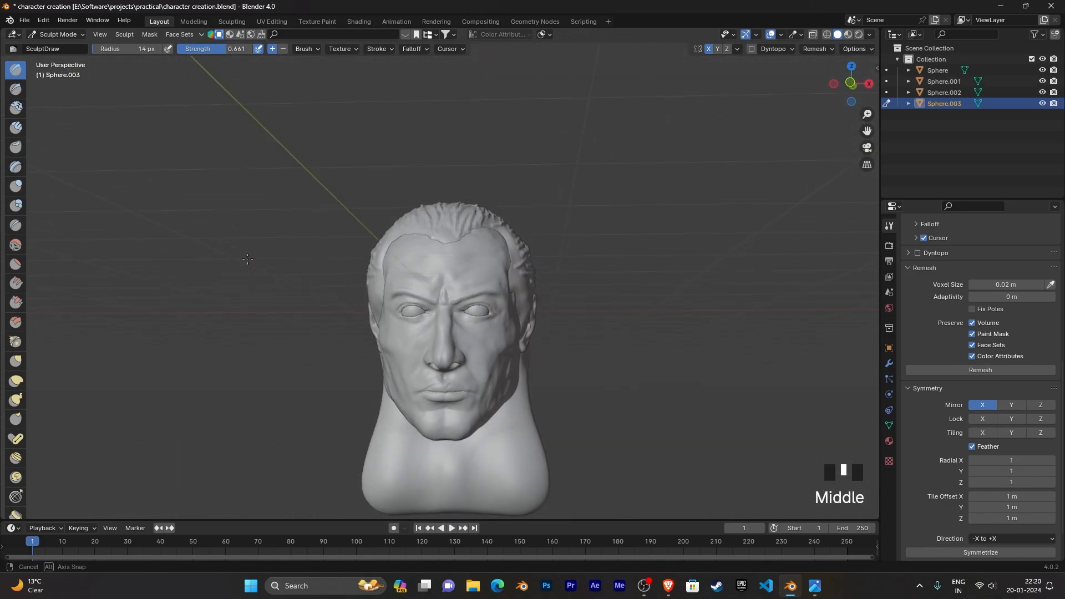
pyautogui.moveTo(442, 314); pyautogui.dragTo(504, 344, button='middle')
pyautogui.scroll(3, 405, 350)
pyautogui.moveTo(346, 299); pyautogui.dragTo(589, 255)
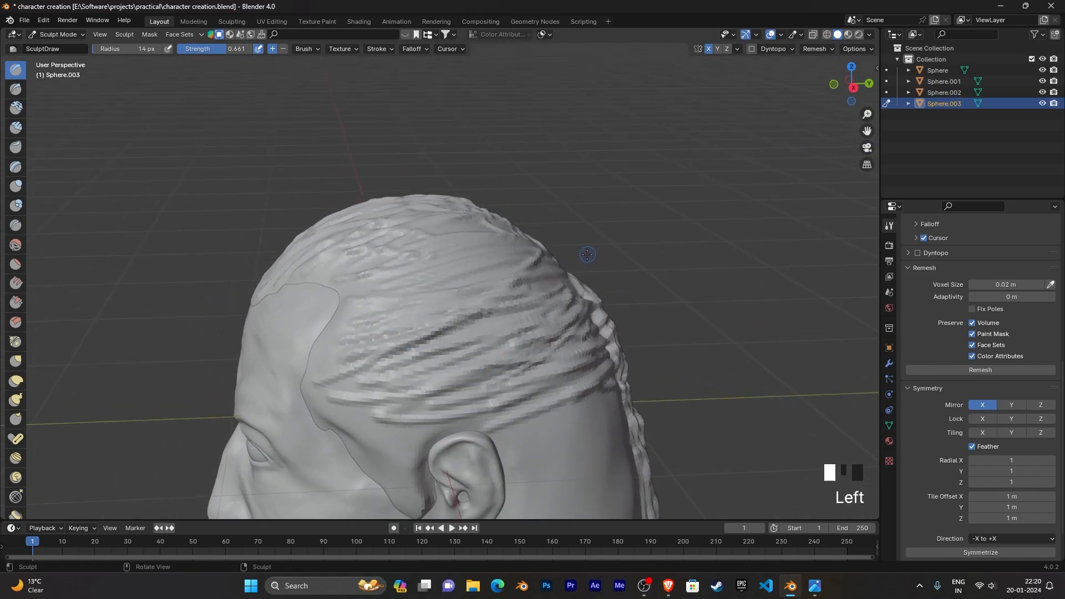
pyautogui.moveTo(360, 290); pyautogui.dragTo(619, 245)
pyautogui.moveTo(320, 268); pyautogui.dragTo(369, 271)
pyautogui.moveTo(571, 353); pyautogui.dragTo(534, 322, button='middle')
pyautogui.moveTo(327, 315); pyautogui.dragTo(537, 276)
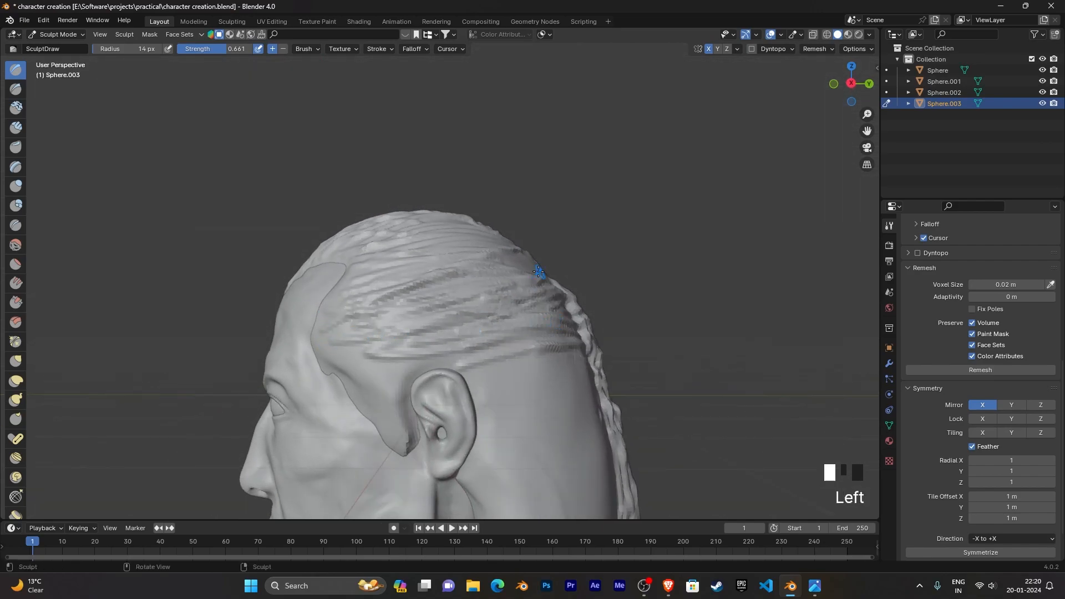
pyautogui.scroll(-2, 537, 328)
pyautogui.moveTo(538, 327); pyautogui.dragTo(537, 334, button='middle')
pyautogui.moveTo(375, 337); pyautogui.dragTo(612, 298)
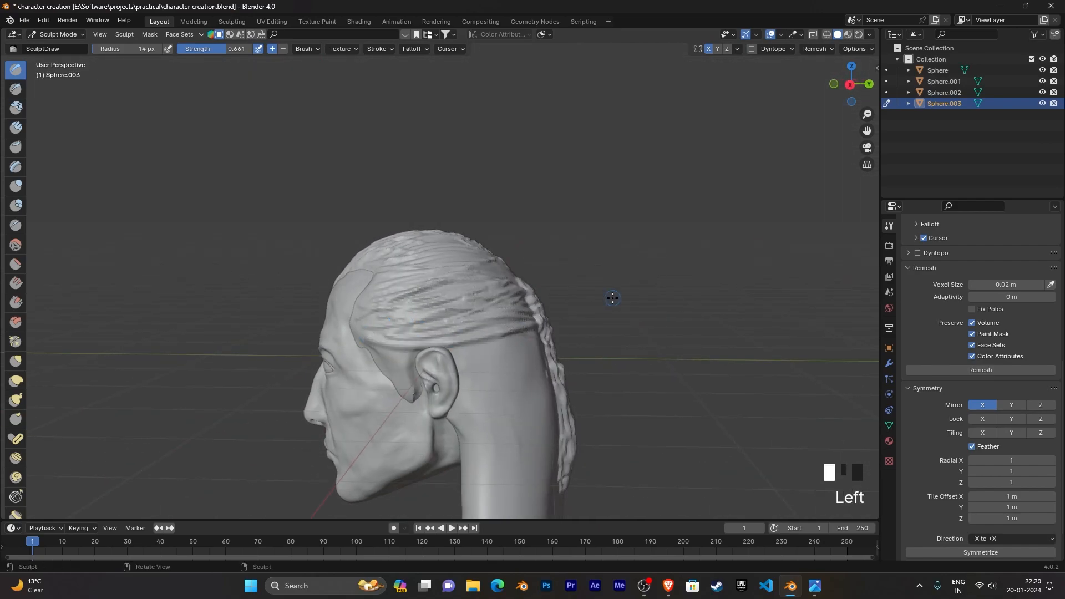
# Step: Examine the sculpted hair and ponytail from the side and back
pyautogui.moveTo(528, 364); pyautogui.dragTo(499, 361, button='middle')
pyautogui.scroll(-3, 540, 353)
pyautogui.keyDown('shift'); pyautogui.moveTo(566, 367); pyautogui.dragTo(560, 333, button='middle'); pyautogui.keyUp('shift')
pyautogui.scroll(1, 522, 362)
pyautogui.scroll(3, 607, 360)
pyautogui.keyDown('shift'); pyautogui.moveTo(607, 360); pyautogui.dragTo(549, 271, button='middle'); pyautogui.keyUp('shift')
pyautogui.scroll(-1, 614, 290)
pyautogui.scroll(2, 618, 285)
pyautogui.scroll(-3, 613, 286)
pyautogui.scroll(-2, 560, 281)
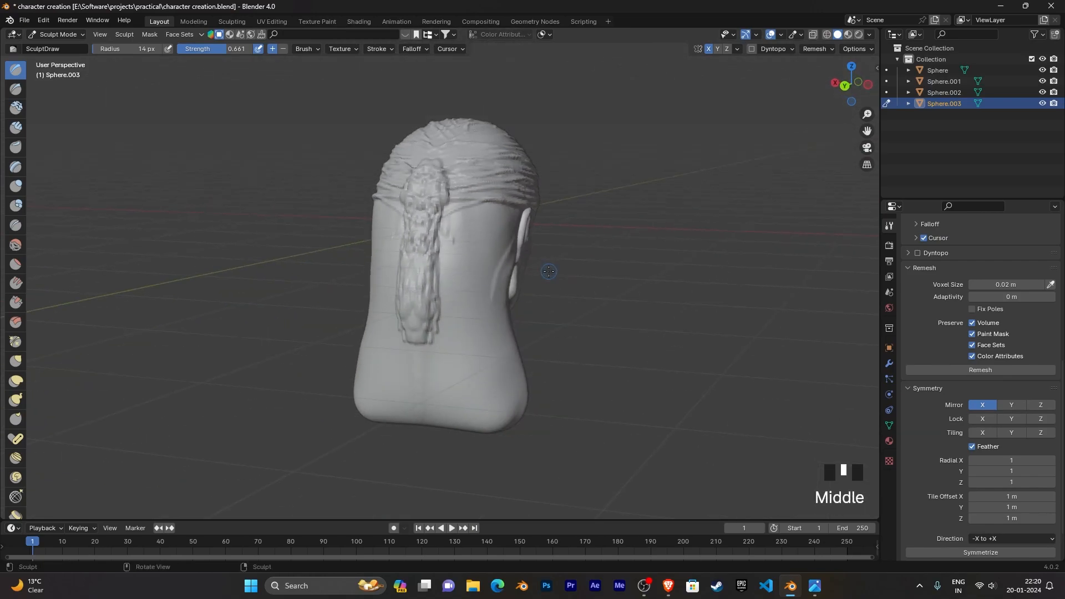
pyautogui.scroll(-2, 549, 271)
pyautogui.scroll(3, 549, 271)
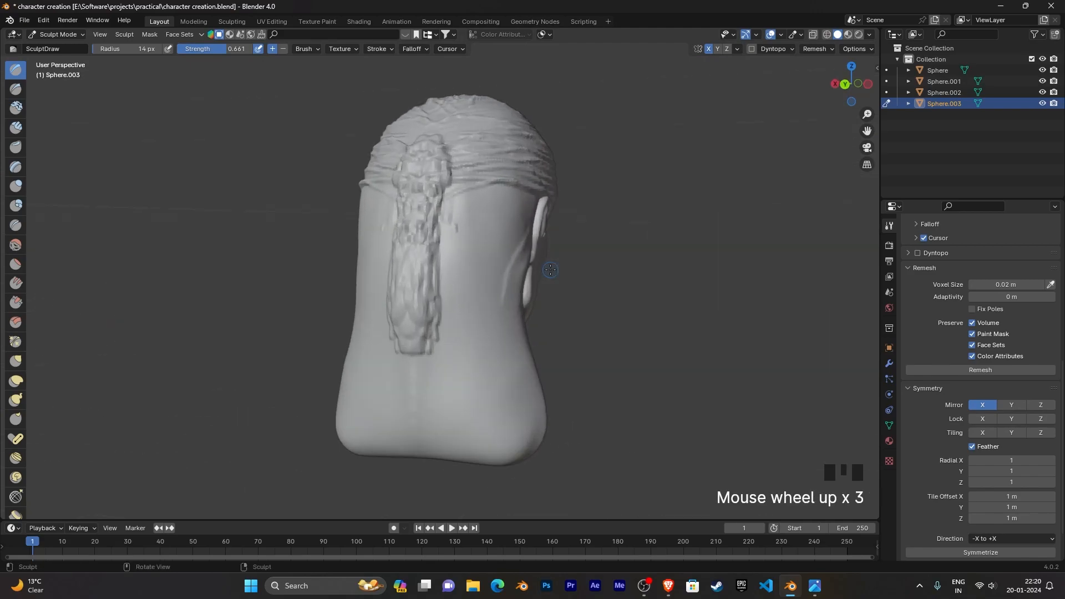
# Step: Extend the ponytail down to the lower edge of the back hair mass with long vertical strokes
pyautogui.moveTo(550, 270); pyautogui.dragTo(599, 303, button='middle')
pyautogui.scroll(3, 580, 308)
pyautogui.scroll(-3, 594, 308)
pyautogui.moveTo(428, 337)
pyautogui.mouseDown()
pyautogui.moveTo(408, 435)
pyautogui.moveTo(424, 421)
pyautogui.moveTo(421, 360)
pyautogui.mouseUp()
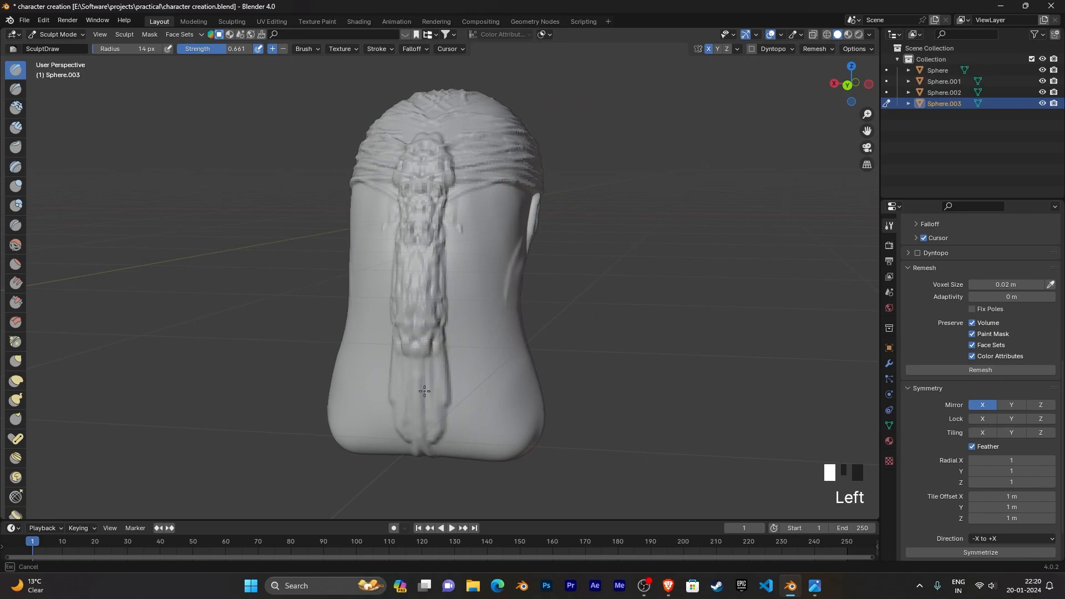
pyautogui.moveTo(436, 441); pyautogui.dragTo(430, 350)
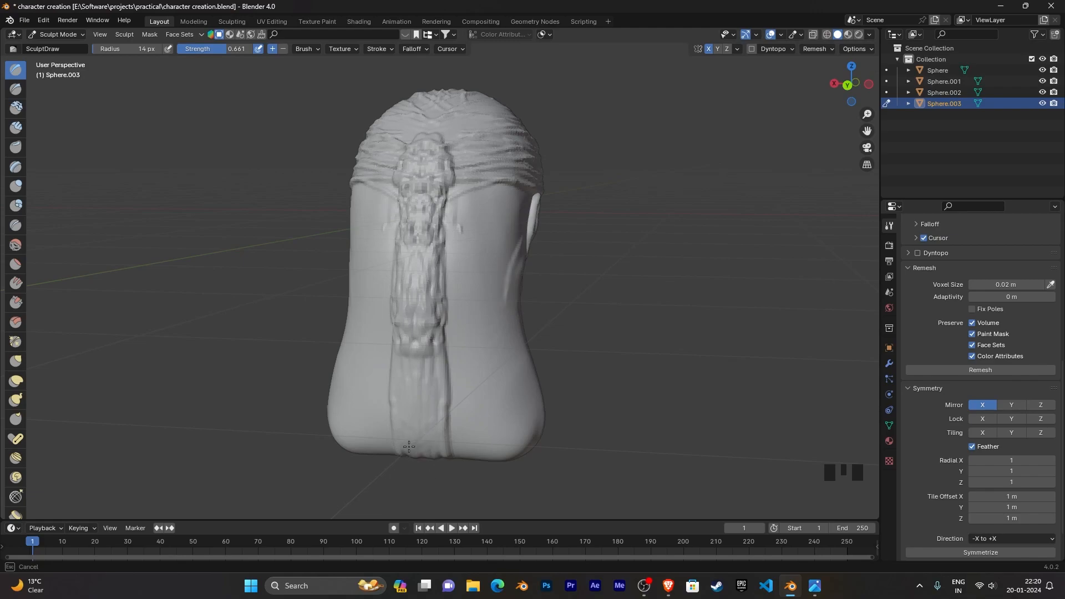
# Step: Build up strand detail on the lower section of the ponytail
pyautogui.moveTo(428, 391); pyautogui.dragTo(470, 378, button='middle')
pyautogui.scroll(3, 482, 388)
pyautogui.scroll(-3, 423, 397)
pyautogui.scroll(2, 543, 310)
pyautogui.moveTo(489, 314)
pyautogui.mouseDown()
pyautogui.moveTo(494, 288)
pyautogui.moveTo(469, 333)
pyautogui.moveTo(485, 378)
pyautogui.moveTo(481, 369)
pyautogui.mouseUp()
pyautogui.moveTo(499, 318); pyautogui.dragTo(498, 348)
pyautogui.moveTo(499, 399); pyautogui.dragTo(507, 315)
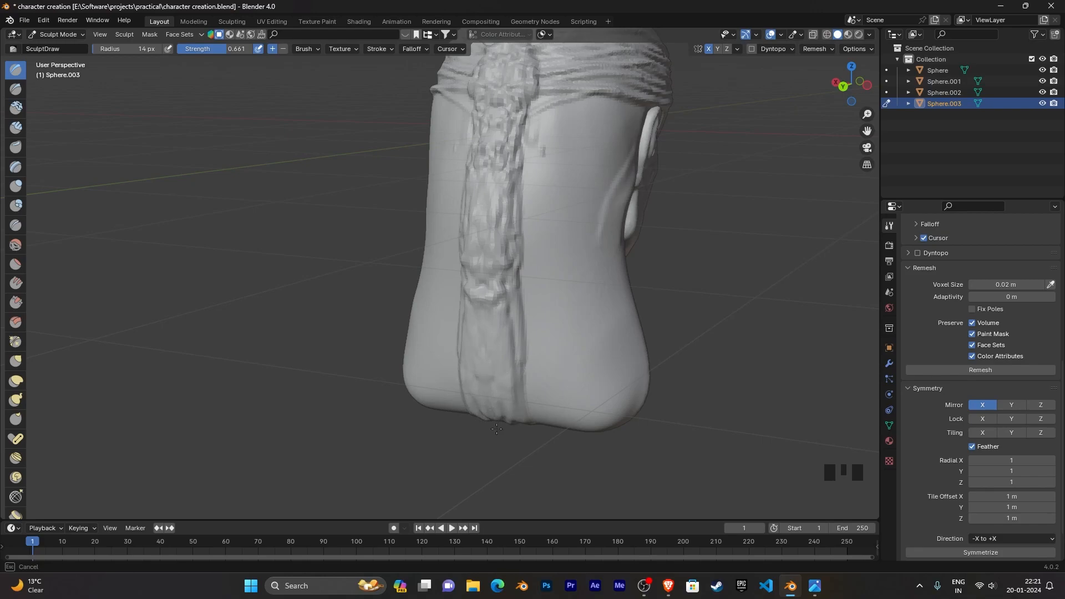
# Step: Deepen the ponytail's middle section with extra vertical strokes that blend its upper and lower parts
pyautogui.scroll(2, 495, 396)
pyautogui.moveTo(438, 397); pyautogui.dragTo(421, 290, button='middle')
pyautogui.moveTo(421, 290)
pyautogui.mouseDown()
pyautogui.moveTo(423, 355)
pyautogui.moveTo(442, 262)
pyautogui.mouseUp()
pyautogui.moveTo(442, 261); pyautogui.dragTo(537, 302, button='middle')
pyautogui.moveTo(511, 271); pyautogui.dragTo(510, 339)
pyautogui.moveTo(500, 425); pyautogui.dragTo(518, 366)
pyautogui.scroll(-2, 518, 366)
pyautogui.moveTo(519, 366)
pyautogui.mouseDown(button='middle')
pyautogui.moveTo(436, 375)
pyautogui.moveTo(488, 405)
pyautogui.moveTo(547, 391)
pyautogui.moveTo(535, 382)
pyautogui.moveTo(555, 333)
pyautogui.moveTo(537, 265)
pyautogui.mouseUp(button='middle')
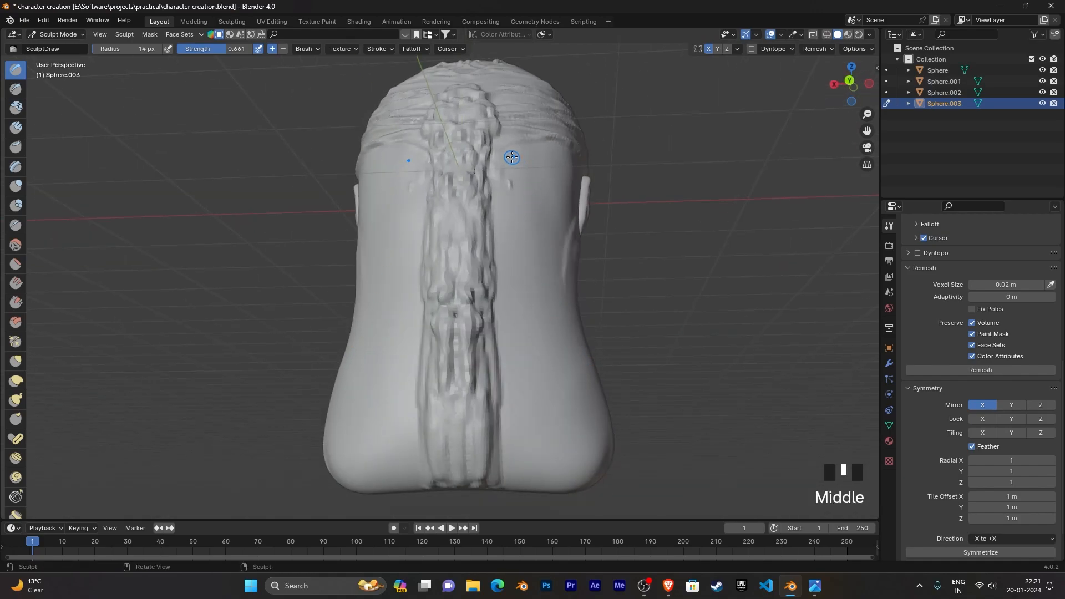
# Step: Try long vertical strands beside the ponytail with the 14 px brush and undo them
pyautogui.moveTo(512, 158); pyautogui.dragTo(513, 482)
pyautogui.moveTo(530, 158); pyautogui.dragTo(553, 486)
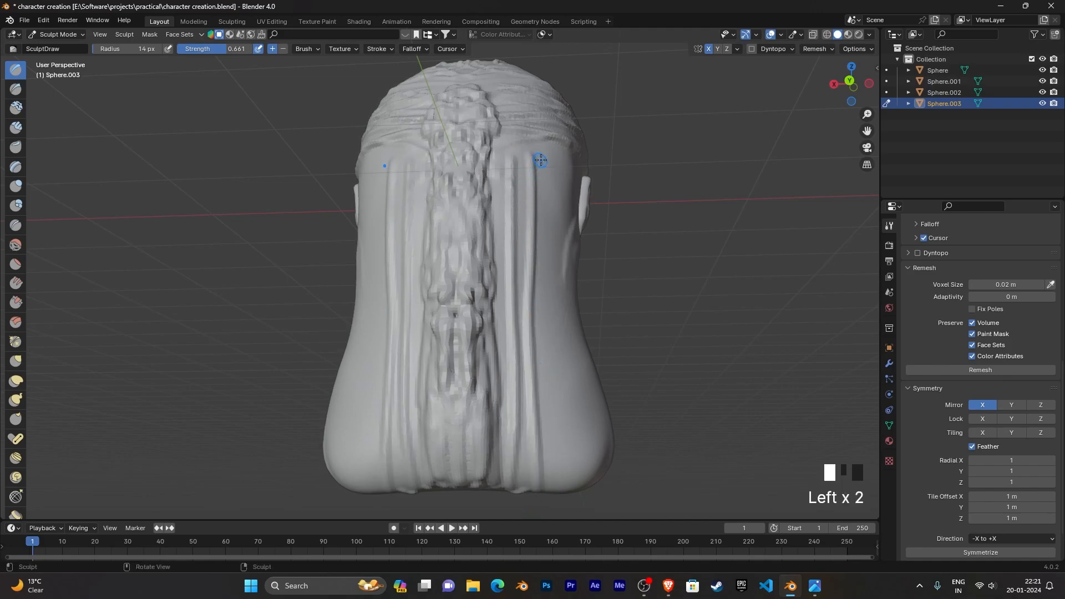
pyautogui.hotkey('ctrl', 'z')
pyautogui.hotkey('ctrl', 'z')
pyautogui.hotkey('ctrl', 'z')
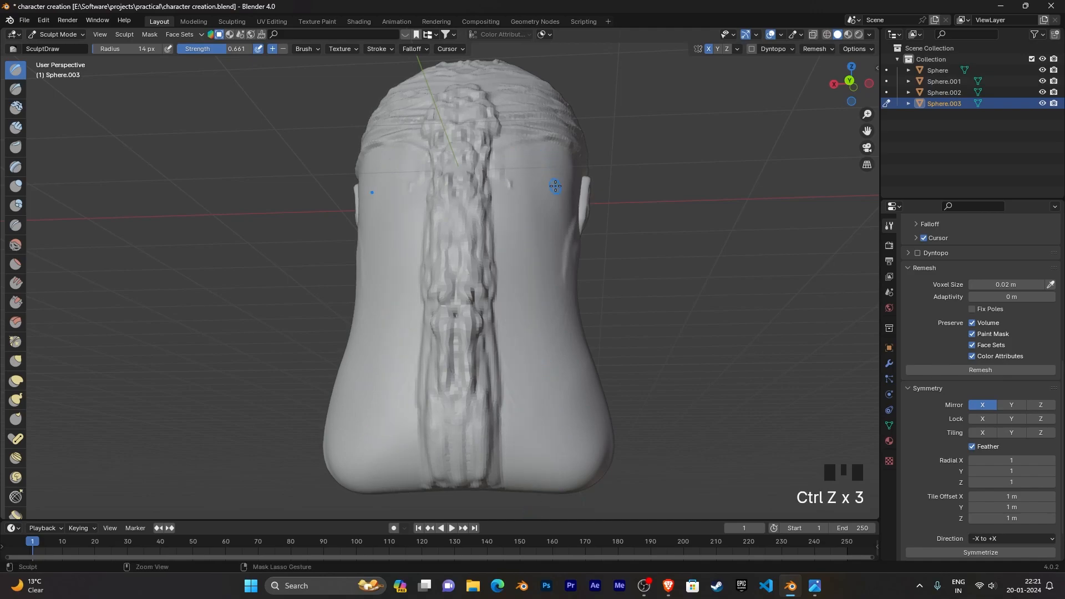
# Step: Reduce the Draw brush radius to 8 px and sculpt thin mirrored vertical strands down the loose hair beside the ponytail
pyautogui.press('f')
pyautogui.click(520, 210)
pyautogui.moveTo(505, 158); pyautogui.dragTo(506, 486)
pyautogui.moveTo(515, 153); pyautogui.dragTo(515, 479)
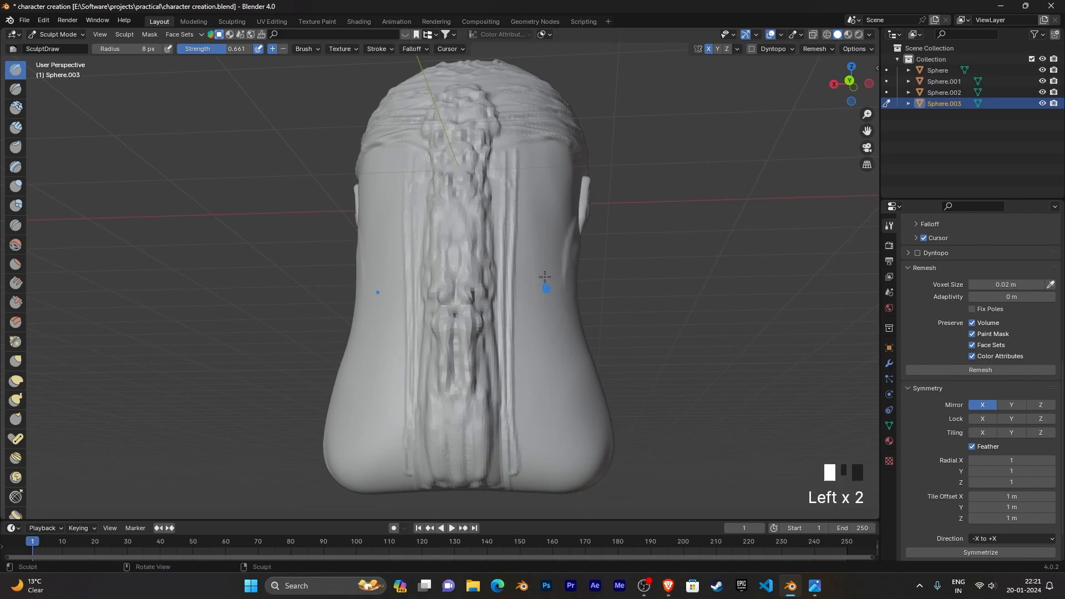
pyautogui.moveTo(524, 145); pyautogui.dragTo(524, 478)
pyautogui.moveTo(536, 153); pyautogui.dragTo(526, 474)
pyautogui.moveTo(566, 365); pyautogui.dragTo(441, 210, button='middle')
pyautogui.moveTo(439, 107); pyautogui.dragTo(417, 446)
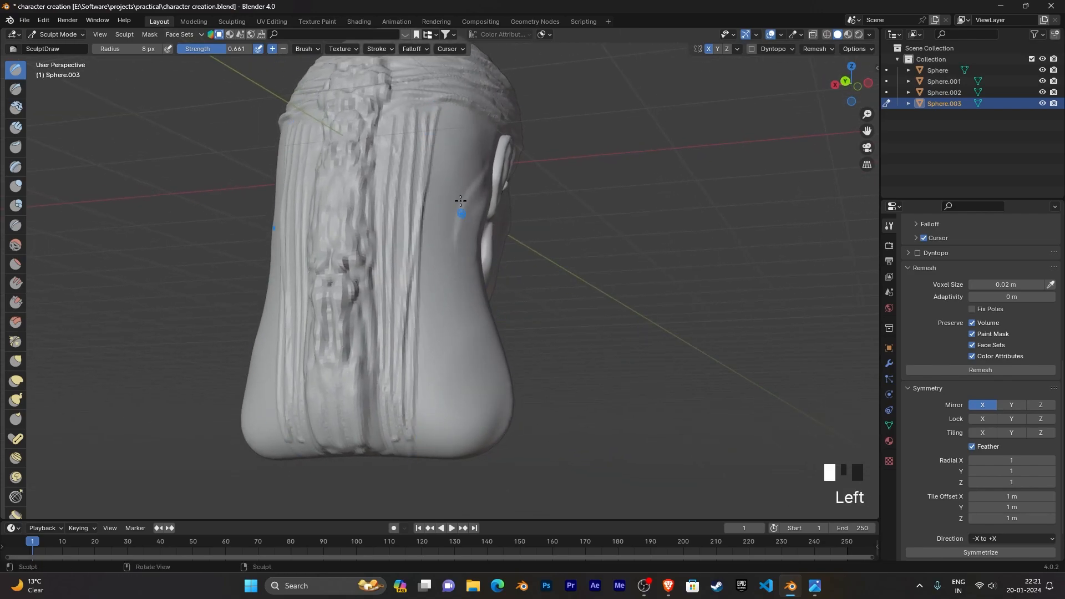
# Step: Sculpt thin mirrored vertical strands down the back of the loose hair, farther outward from the ponytail
pyautogui.moveTo(454, 107); pyautogui.dragTo(437, 478)
pyautogui.moveTo(441, 105); pyautogui.dragTo(410, 468)
pyautogui.moveTo(443, 184); pyautogui.dragTo(428, 406)
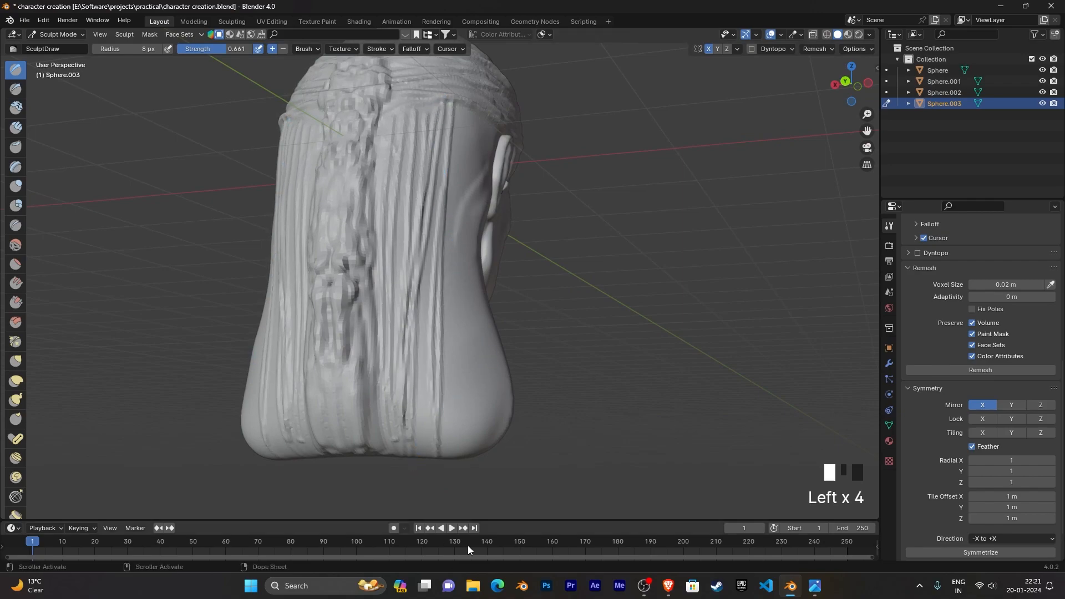
pyautogui.moveTo(459, 102); pyautogui.dragTo(447, 452)
# Step: Sculpt long thin strands from the hair band to the lower edge of the loose hair behind the ear
pyautogui.moveTo(478, 240); pyautogui.dragTo(453, 282, button='middle')
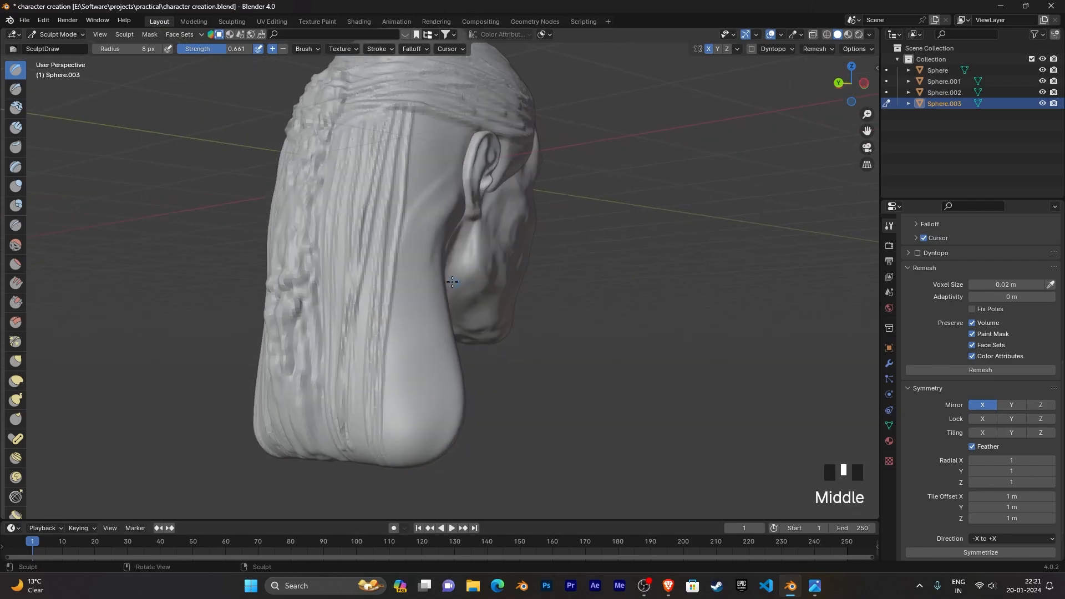
pyautogui.moveTo(419, 110); pyautogui.dragTo(388, 480)
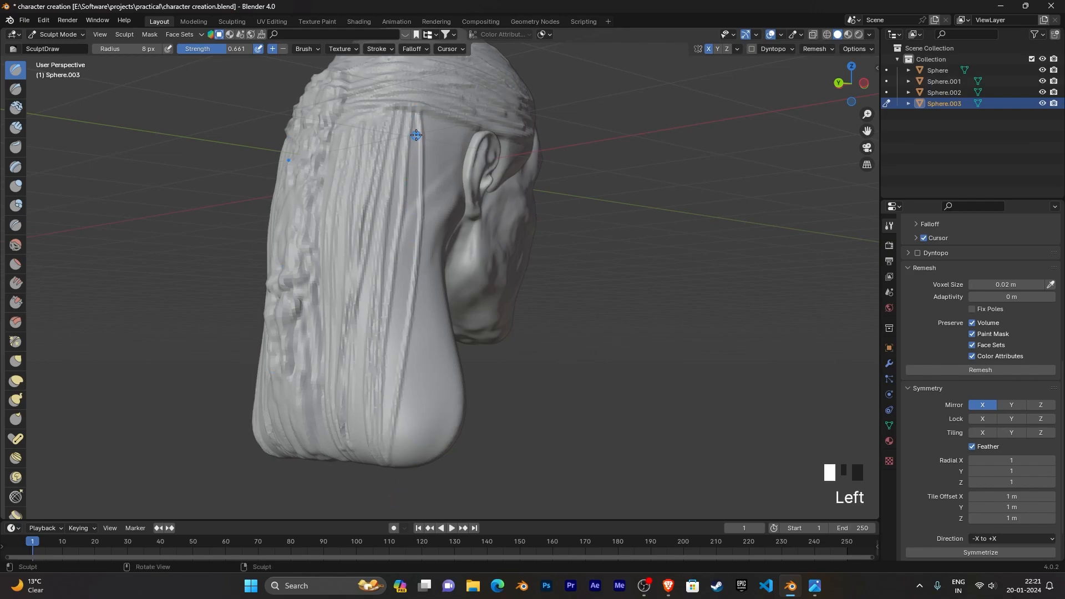
pyautogui.moveTo(416, 134); pyautogui.dragTo(403, 502)
pyautogui.moveTo(464, 325); pyautogui.dragTo(388, 185, button='middle')
pyautogui.moveTo(394, 103); pyautogui.dragTo(369, 476)
pyautogui.moveTo(384, 120); pyautogui.dragTo(360, 460)
# Step: Extend the thin strands over the smooth area of loose hair just behind the ear on the character's left side
pyautogui.moveTo(421, 291); pyautogui.dragTo(635, 269, button='middle')
pyautogui.scroll(2, 594, 333)
pyautogui.moveTo(446, 105); pyautogui.dragTo(475, 447)
pyautogui.moveTo(515, 297); pyautogui.dragTo(556, 278, button='middle')
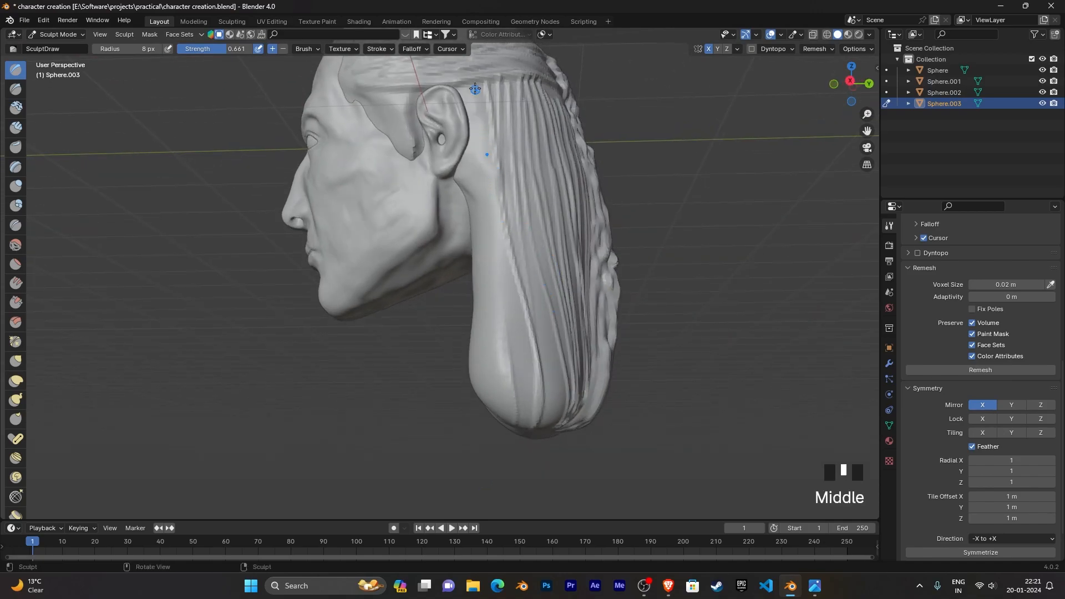
pyautogui.moveTo(475, 91); pyautogui.dragTo(520, 461)
pyautogui.moveTo(469, 83); pyautogui.dragTo(498, 381)
# Step: Fill the gaps in the middle and lower parts of the side hair with additional thin strands
pyautogui.moveTo(549, 291)
pyautogui.mouseDown(button='middle')
pyautogui.moveTo(581, 286)
pyautogui.moveTo(472, 214)
pyautogui.mouseUp(button='middle')
pyautogui.moveTo(444, 149); pyautogui.dragTo(483, 323)
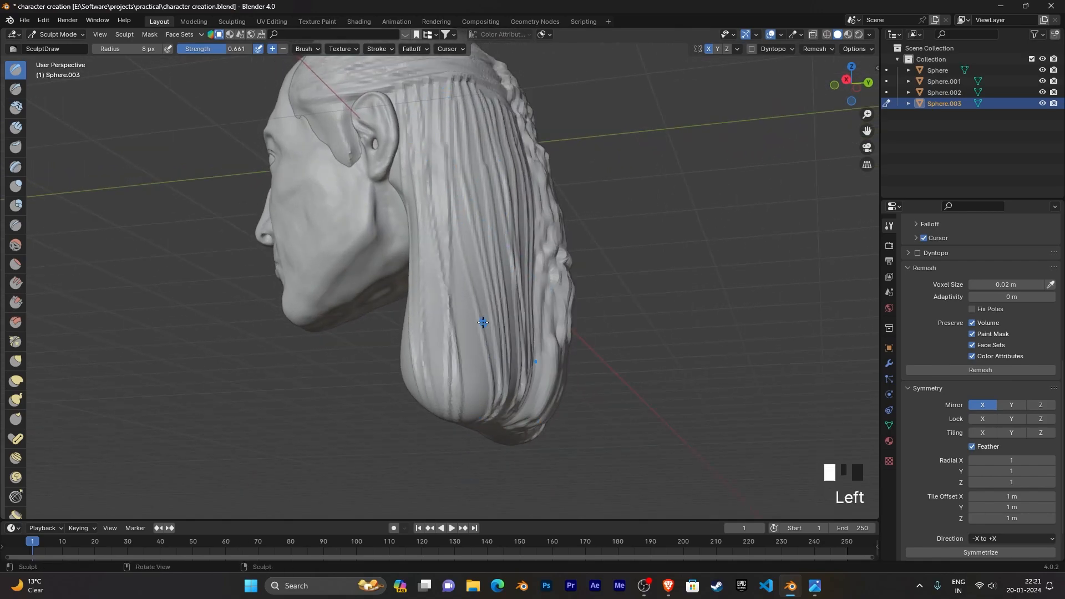
pyautogui.moveTo(457, 206); pyautogui.dragTo(499, 438)
pyautogui.scroll(-2, 536, 274)
pyautogui.moveTo(536, 274); pyautogui.dragTo(488, 273, button='middle')
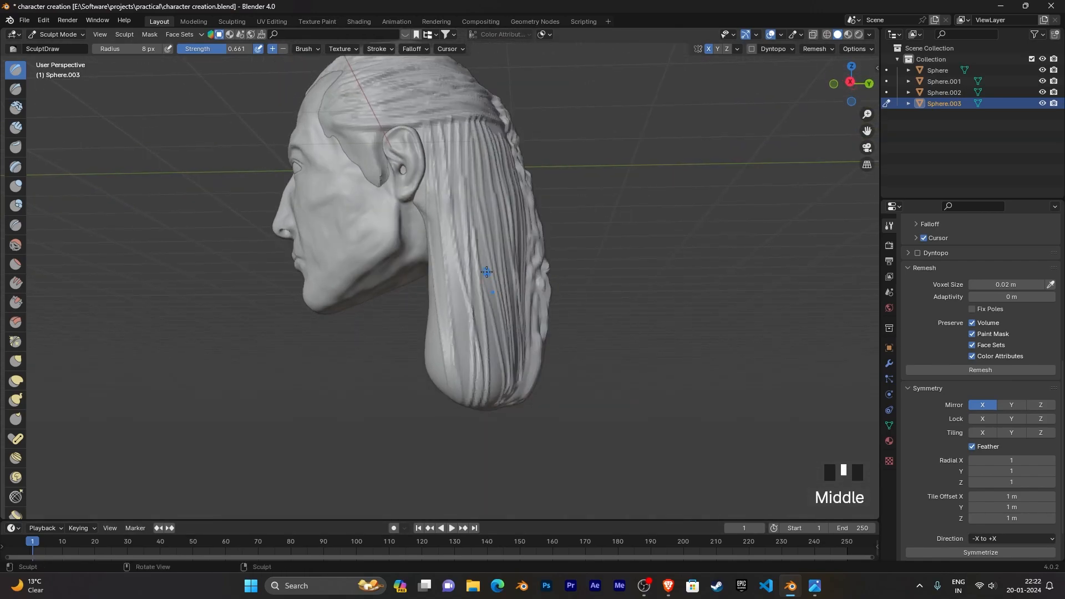
pyautogui.moveTo(439, 183); pyautogui.dragTo(460, 394)
pyautogui.moveTo(462, 274); pyautogui.dragTo(471, 405)
# Step: Sculpt a thin strand along the receding hairline corner above the character's left temple
pyautogui.moveTo(533, 327)
pyautogui.mouseDown(button='middle')
pyautogui.moveTo(408, 330)
pyautogui.moveTo(412, 348)
pyautogui.moveTo(241, 307)
pyautogui.moveTo(260, 311)
pyautogui.moveTo(238, 327)
pyautogui.moveTo(327, 289)
pyautogui.mouseUp(button='middle')
pyautogui.scroll(2, 244, 309)
pyautogui.moveTo(411, 271); pyautogui.dragTo(438, 333, button='middle')
pyautogui.scroll(4, 409, 339)
pyautogui.scroll(1, 453, 314)
pyautogui.moveTo(453, 314); pyautogui.dragTo(478, 289)
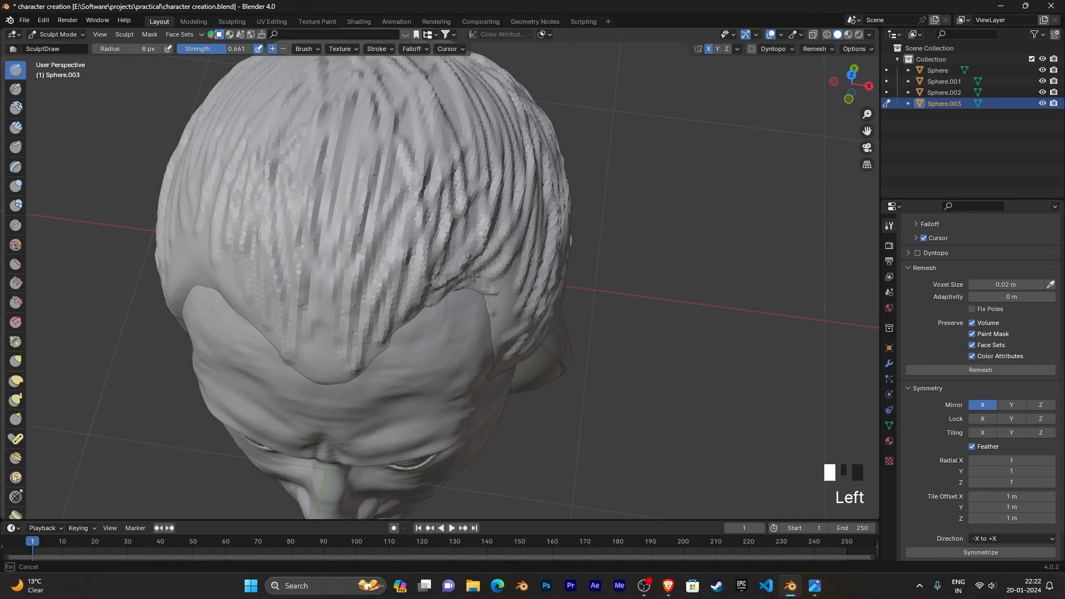
# Step: Build up thin strokes from the top view along the left hairline, between the temple corner and the widow's peak
pyautogui.moveTo(483, 313); pyautogui.dragTo(512, 314, button='middle')
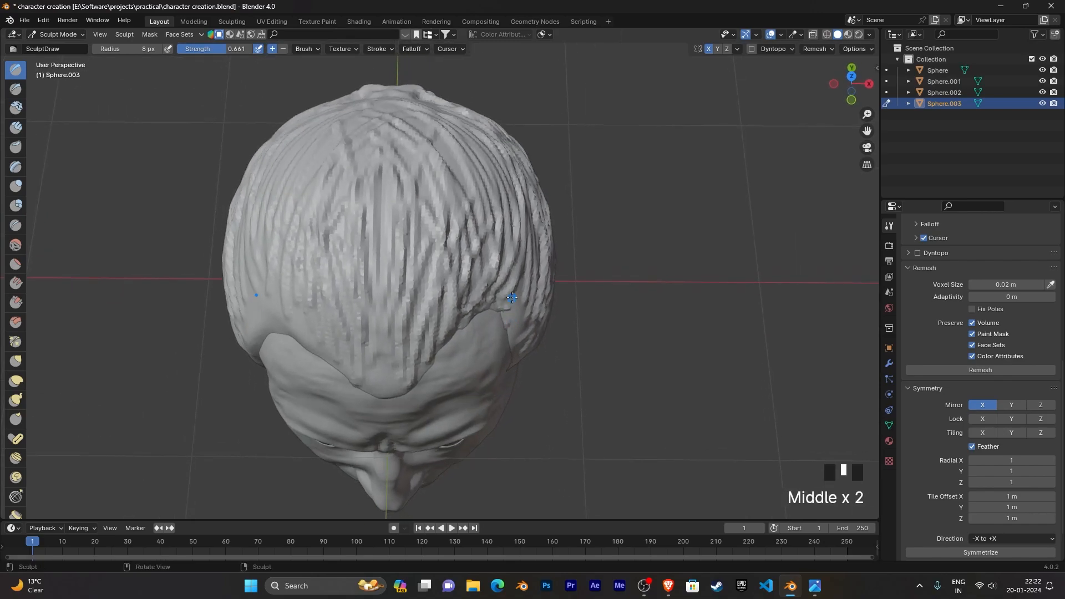
pyautogui.press('KP_7')
pyautogui.keyDown('shift'); pyautogui.moveTo(565, 360); pyautogui.dragTo(561, 343, button='middle'); pyautogui.keyUp('shift')
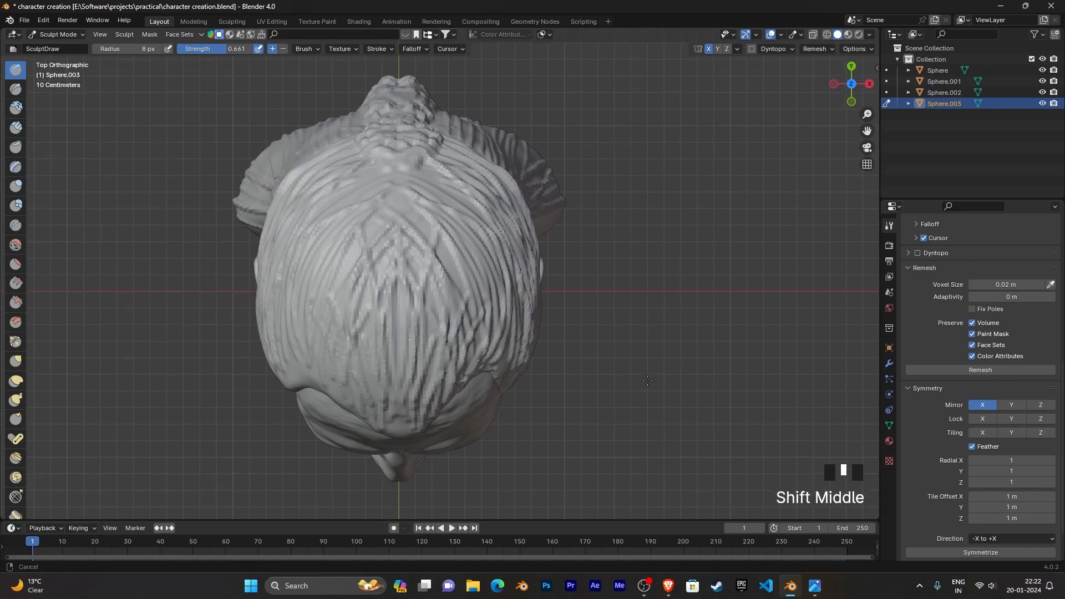
pyautogui.scroll(3, 629, 284)
pyautogui.keyDown('shift'); pyautogui.moveTo(629, 284); pyautogui.dragTo(627, 235, button='middle'); pyautogui.keyUp('shift')
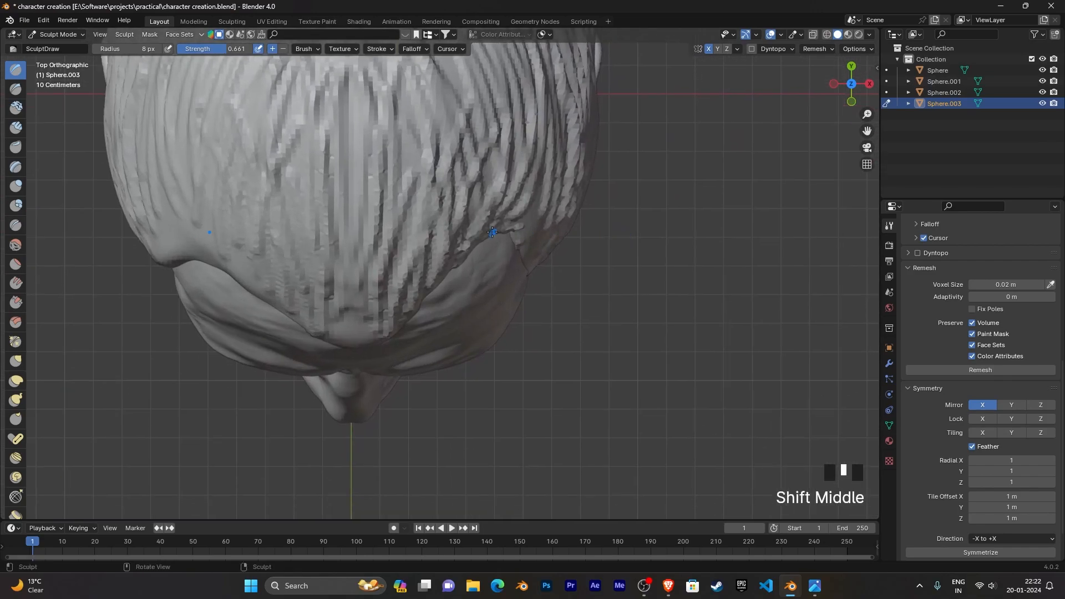
pyautogui.click(513, 232)
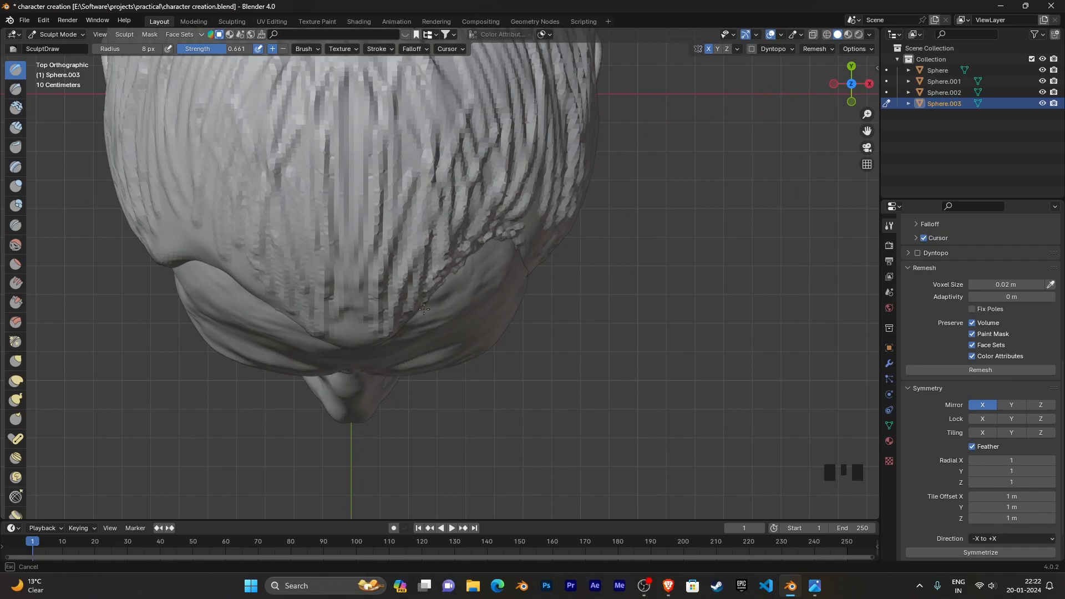
pyautogui.moveTo(518, 275)
pyautogui.mouseDown()
pyautogui.moveTo(535, 249)
pyautogui.moveTo(509, 230)
pyautogui.mouseUp()
# Step: Smooth the rough strokes along the left temple hairline with the 8 px brush
pyautogui.scroll(1, 510, 231)
pyautogui.moveTo(509, 230)
pyautogui.mouseDown(button='middle')
pyautogui.moveTo(508, 191)
pyautogui.moveTo(518, 374)
pyautogui.moveTo(535, 428)
pyautogui.moveTo(528, 421)
pyautogui.mouseUp(button='middle')
pyautogui.scroll(-5, 506, 242)
pyautogui.scroll(5, 524, 352)
pyautogui.moveTo(559, 368); pyautogui.dragTo(517, 328, button='middle')
pyautogui.keyDown('shift'); pyautogui.moveTo(518, 328); pyautogui.dragTo(548, 320); pyautogui.keyUp('shift')
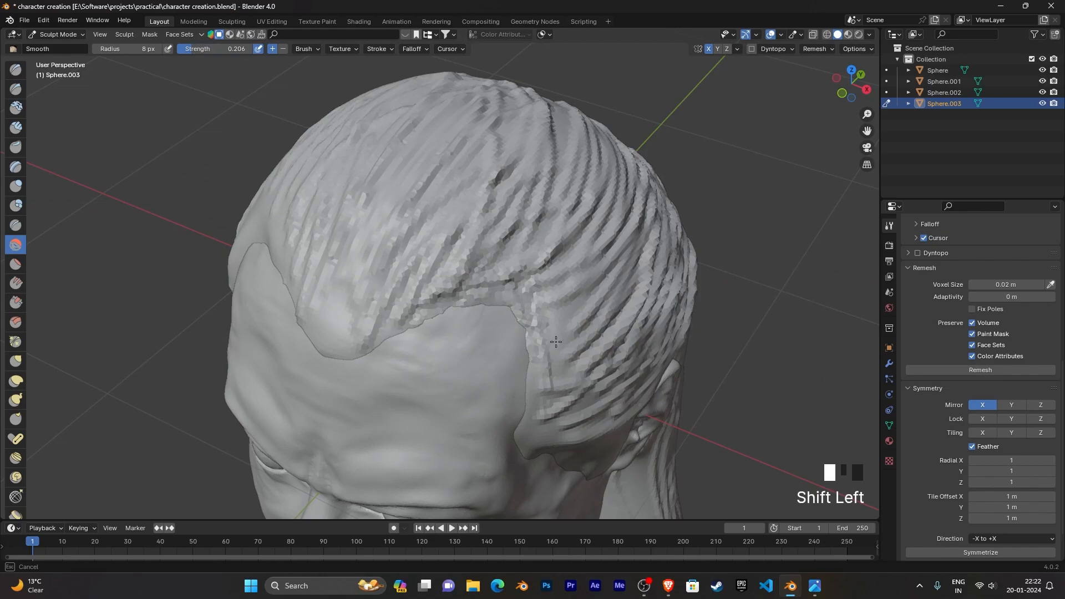
pyautogui.keyDown('shift'); pyautogui.moveTo(522, 302); pyautogui.dragTo(523, 303); pyautogui.keyUp('shift')
# Step: Turn off X-axis mirroring and enlarge the Draw brush radius to 37 px for work on the left hairline
pyautogui.scroll(-2, 523, 303)
pyautogui.moveTo(523, 303); pyautogui.dragTo(568, 308, button='middle')
pyautogui.moveTo(572, 308); pyautogui.dragTo(577, 383, button='middle')
pyautogui.scroll(2, 568, 372)
pyautogui.middleClick(568, 375)
pyautogui.scroll(2, 568, 375)
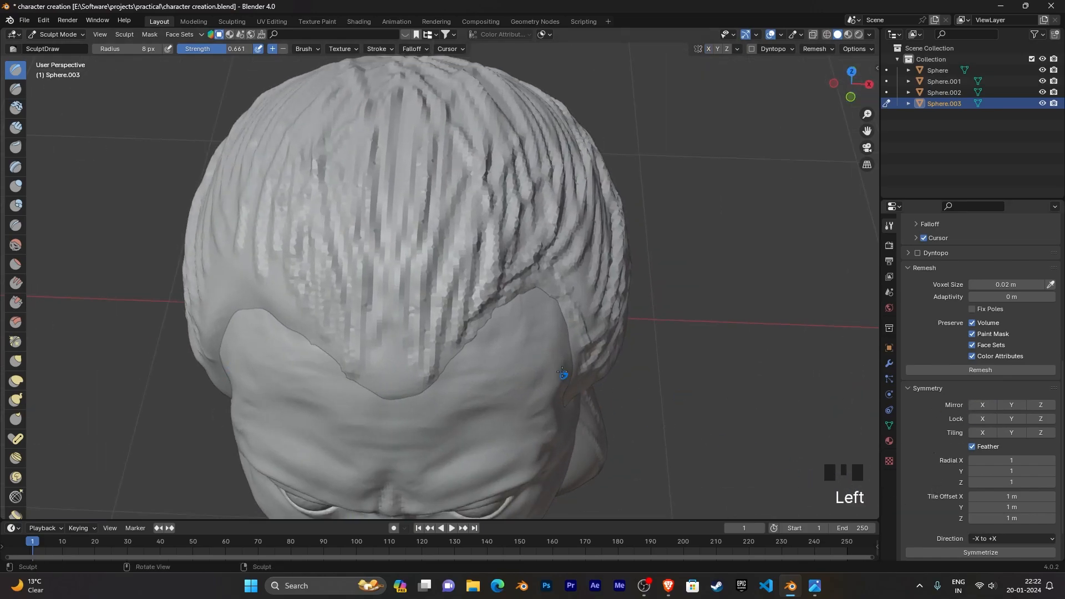
# Step: Try broad Draw strokes along the left hairline corner and undo them
pyautogui.click(537, 283)
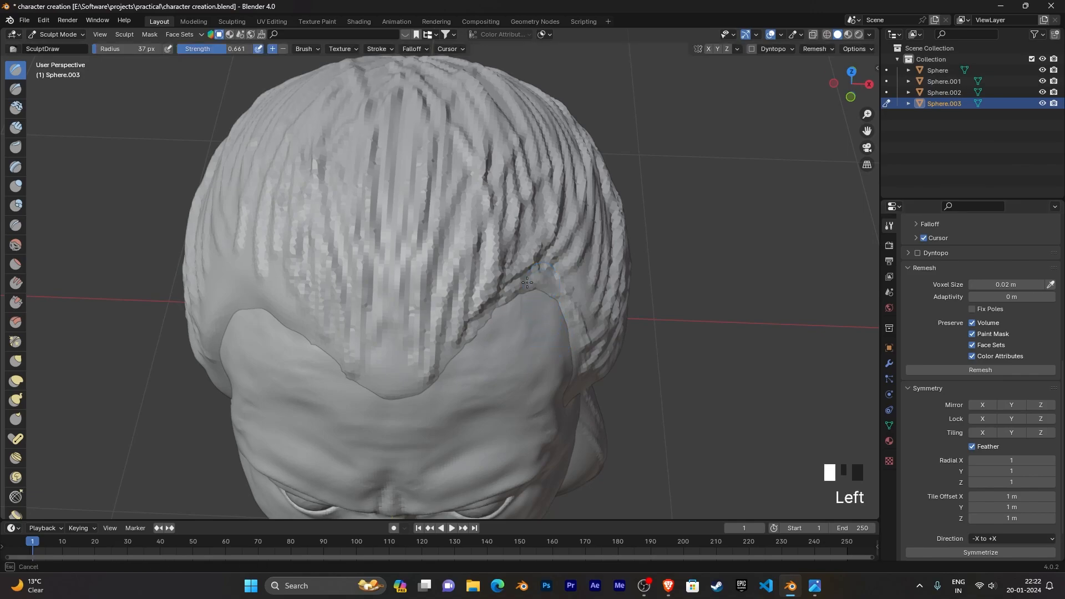
pyautogui.moveTo(581, 333); pyautogui.dragTo(574, 332, button='middle')
pyautogui.hotkey('ctrl', 'z')
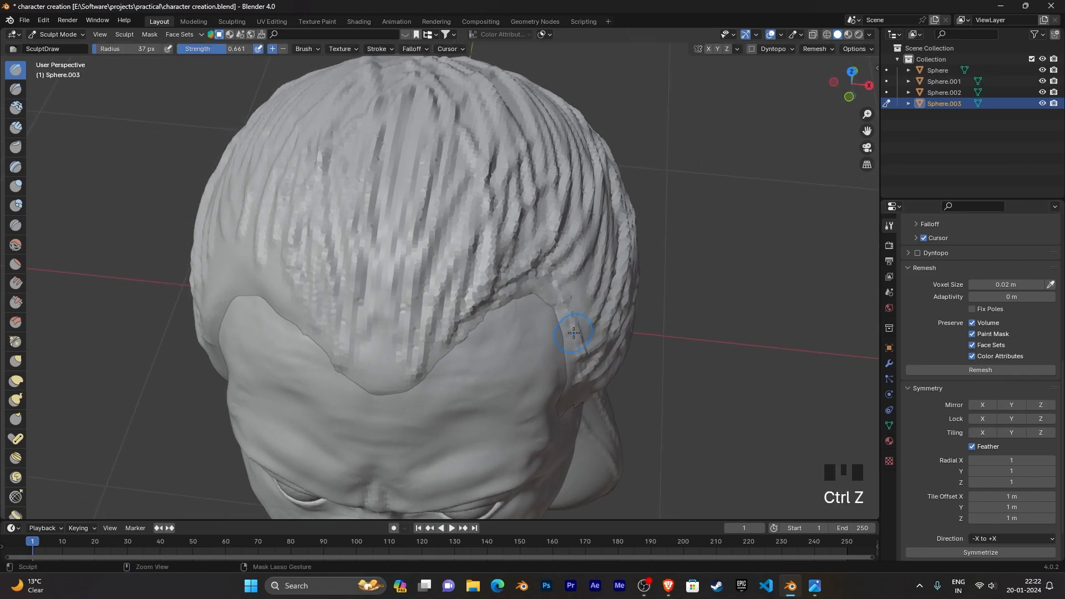
pyautogui.moveTo(541, 292); pyautogui.dragTo(470, 362)
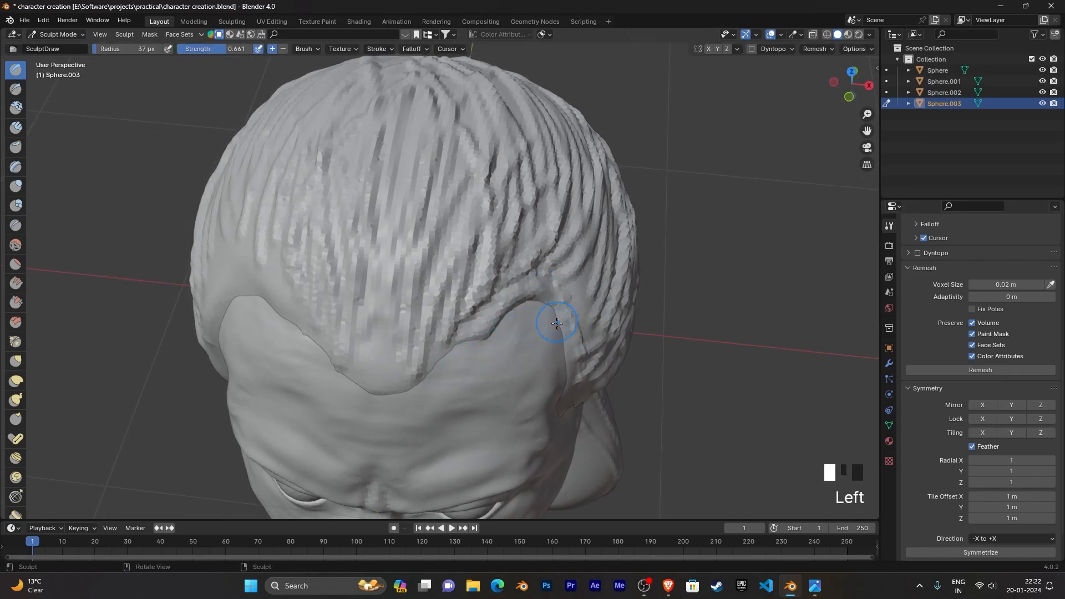
pyautogui.hotkey('ctrl', 'z')
# Step: Build up the left hairline corner with broad Draw strokes and smooth it into the temple
pyautogui.moveTo(541, 291)
pyautogui.mouseDown()
pyautogui.moveTo(533, 283)
pyautogui.moveTo(544, 301)
pyautogui.moveTo(491, 361)
pyautogui.mouseUp()
pyautogui.moveTo(528, 331)
pyautogui.keyDown('shift'); pyautogui.mouseDown()
pyautogui.moveTo(522, 276)
pyautogui.moveTo(552, 339)
pyautogui.mouseUp(); pyautogui.keyUp('shift')
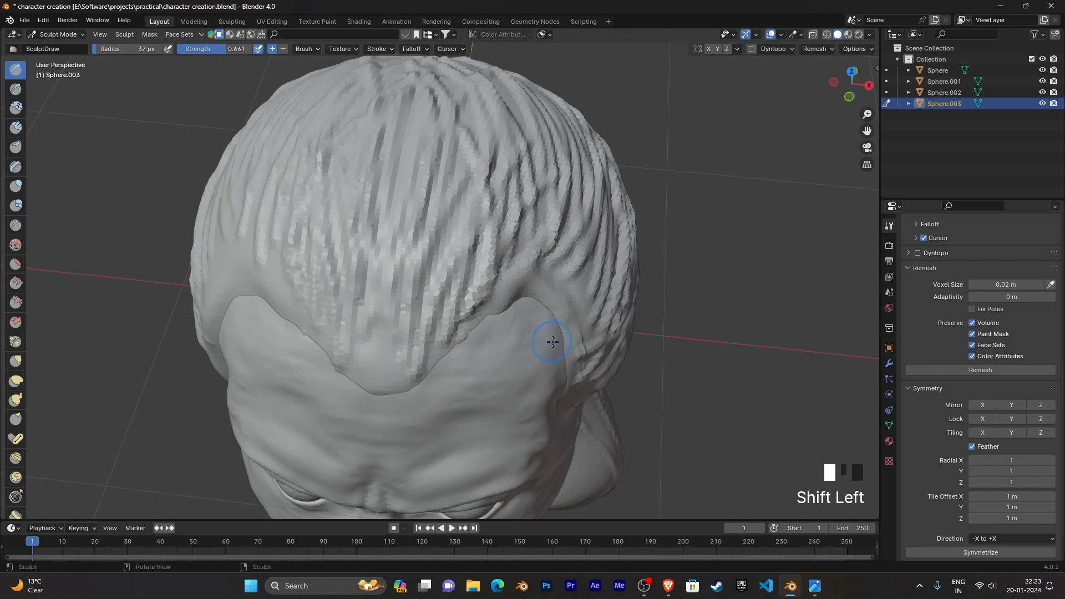
pyautogui.moveTo(517, 399)
pyautogui.mouseDown(button='middle')
pyautogui.moveTo(516, 433)
pyautogui.moveTo(507, 298)
pyautogui.mouseUp(button='middle')
pyautogui.moveTo(507, 298)
pyautogui.mouseDown()
pyautogui.moveTo(493, 342)
pyautogui.moveTo(559, 416)
pyautogui.mouseUp()
pyautogui.moveTo(496, 287)
pyautogui.keyDown('shift'); pyautogui.mouseDown()
pyautogui.moveTo(514, 324)
pyautogui.moveTo(509, 287)
pyautogui.mouseUp(); pyautogui.keyUp('shift')
# Step: Carve small dips at the left hairline corner and smooth the hair edge down to the temple
pyautogui.moveTo(509, 288)
pyautogui.mouseDown(button='middle')
pyautogui.moveTo(591, 387)
pyautogui.moveTo(552, 304)
pyautogui.mouseUp(button='middle')
pyautogui.keyDown('ctrl'); pyautogui.click(505, 272); pyautogui.keyUp('ctrl')
pyautogui.keyDown('ctrl'); pyautogui.click(508, 357); pyautogui.keyUp('ctrl')
pyautogui.moveTo(509, 357); pyautogui.dragTo(525, 392, button='middle')
pyautogui.keyDown('shift'); pyautogui.moveTo(463, 306); pyautogui.dragTo(460, 304); pyautogui.keyUp('shift')
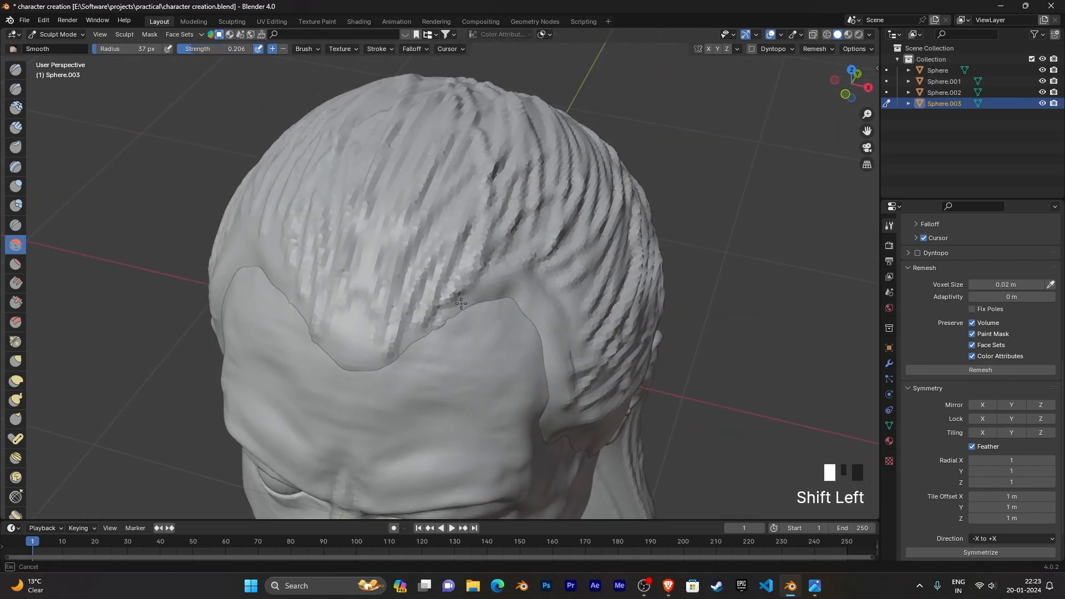
pyautogui.keyDown('shift'); pyautogui.moveTo(533, 349); pyautogui.dragTo(551, 374); pyautogui.keyUp('shift')
# Step: Switch to the Grab brush with a 159 px radius and adjust the loose hair beside the left ear
pyautogui.moveTo(552, 374)
pyautogui.mouseDown(button='middle')
pyautogui.moveTo(571, 399)
pyautogui.moveTo(609, 332)
pyautogui.moveTo(610, 360)
pyautogui.moveTo(603, 278)
pyautogui.mouseUp(button='middle')
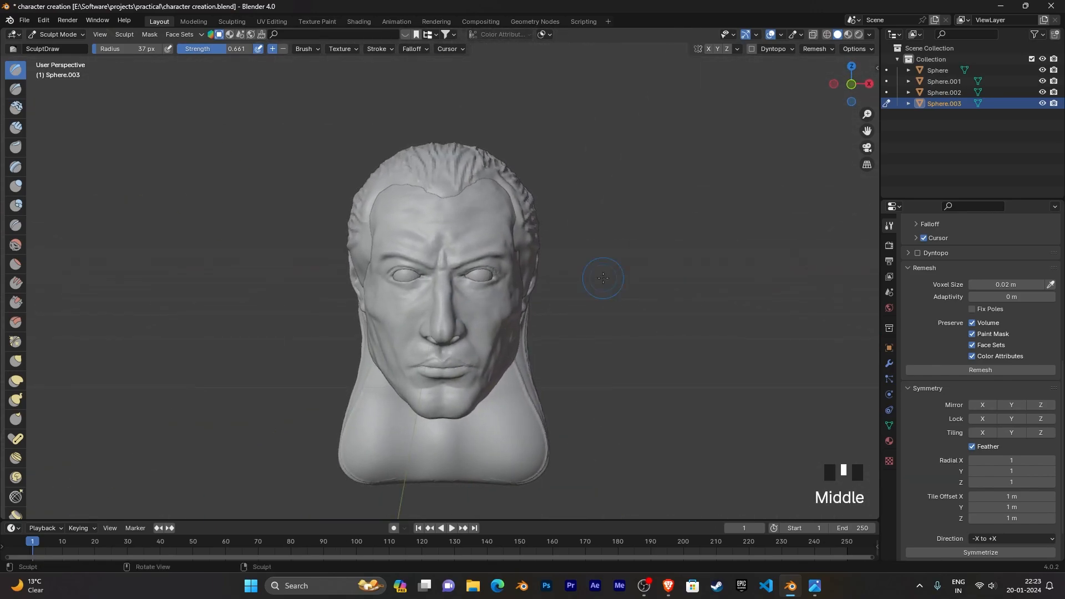
pyautogui.moveTo(617, 384); pyautogui.dragTo(4, 410, button='middle')
pyautogui.scroll(2, 518, 381)
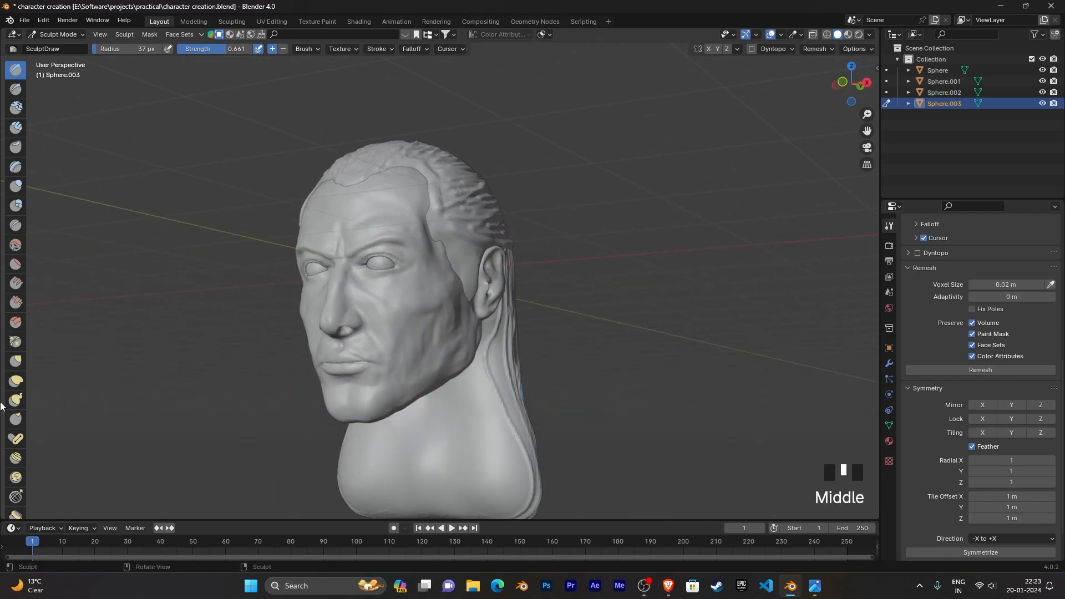
pyautogui.click(17, 361)
pyautogui.press('f')
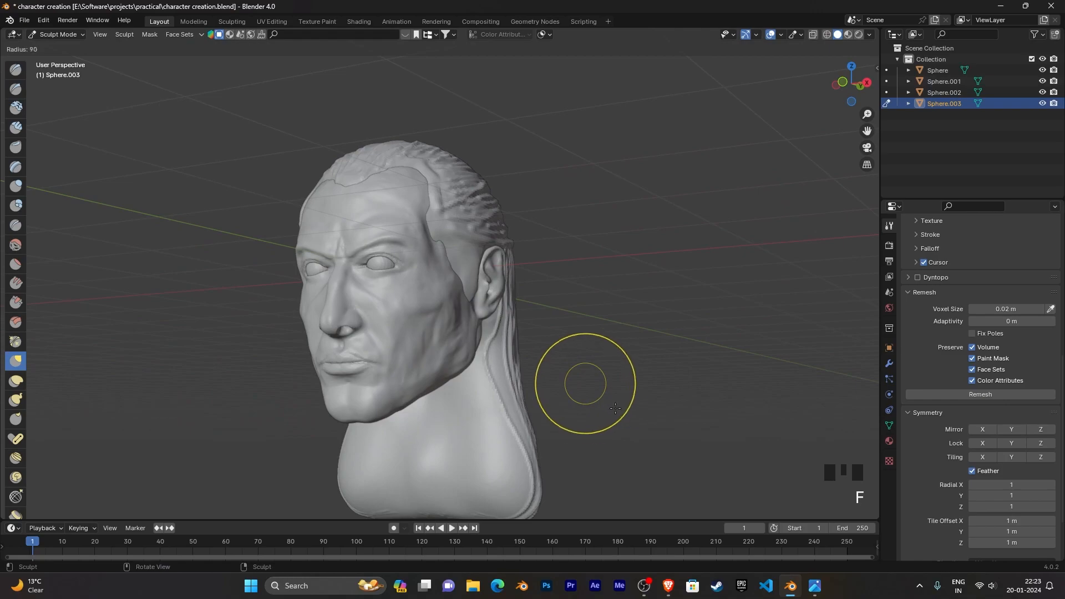
pyautogui.click(647, 421)
pyautogui.moveTo(646, 421); pyautogui.dragTo(552, 359, button='middle')
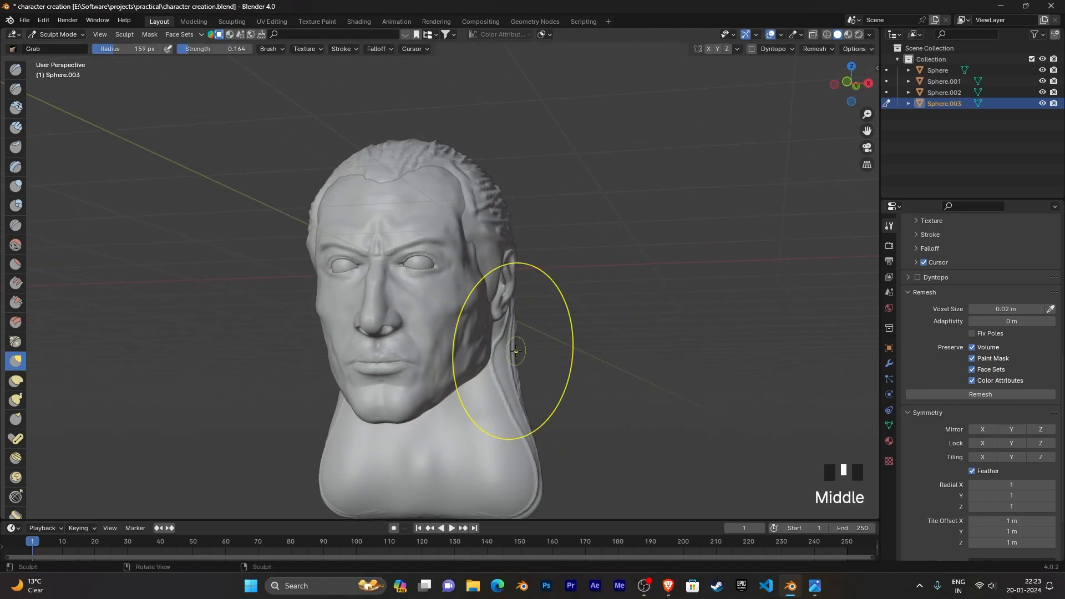
pyautogui.moveTo(514, 344); pyautogui.dragTo(511, 348)
# Step: Adjust the shape of the hair around the left side of the head with the Grab brush
pyautogui.moveTo(609, 357); pyautogui.dragTo(504, 334, button='middle')
pyautogui.moveTo(601, 329); pyautogui.dragTo(551, 316, button='middle')
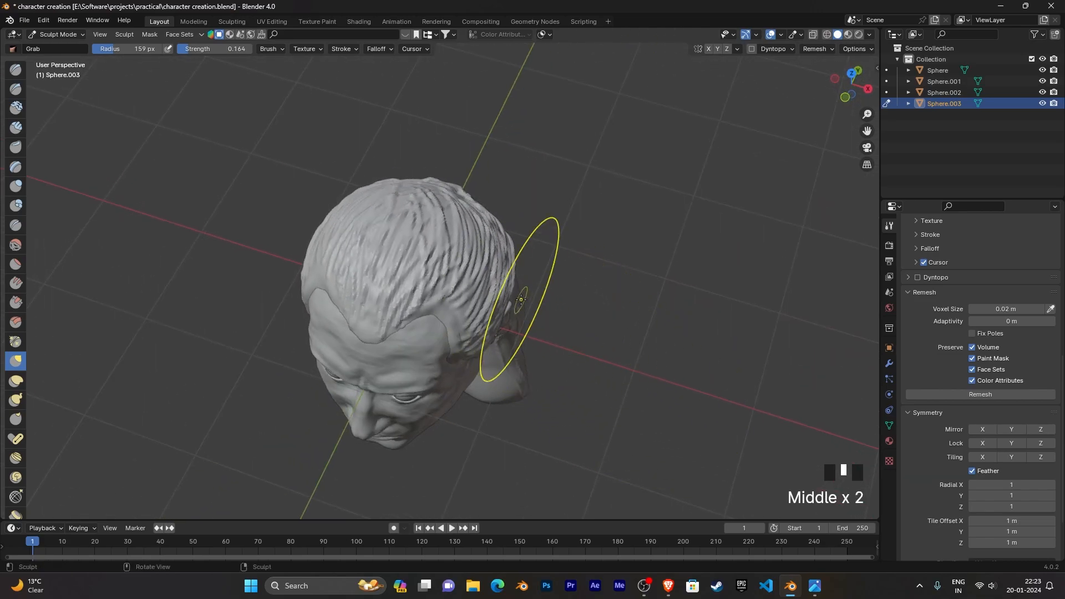
pyautogui.moveTo(521, 300); pyautogui.dragTo(527, 332)
pyautogui.moveTo(606, 327); pyautogui.dragTo(585, 257, button='middle')
pyautogui.scroll(2, 585, 256)
pyautogui.moveTo(553, 297)
pyautogui.mouseDown()
pyautogui.moveTo(666, 304)
pyautogui.moveTo(652, 308)
pyautogui.mouseUp()
# Step: Pull the left side of the loose hair outward and turn X-axis mirroring on
pyautogui.moveTo(668, 360)
pyautogui.mouseDown(button='middle')
pyautogui.moveTo(670, 343)
pyautogui.moveTo(523, 368)
pyautogui.mouseUp(button='middle')
pyautogui.scroll(-4, 669, 343)
pyautogui.moveTo(497, 364); pyautogui.dragTo(569, 364)
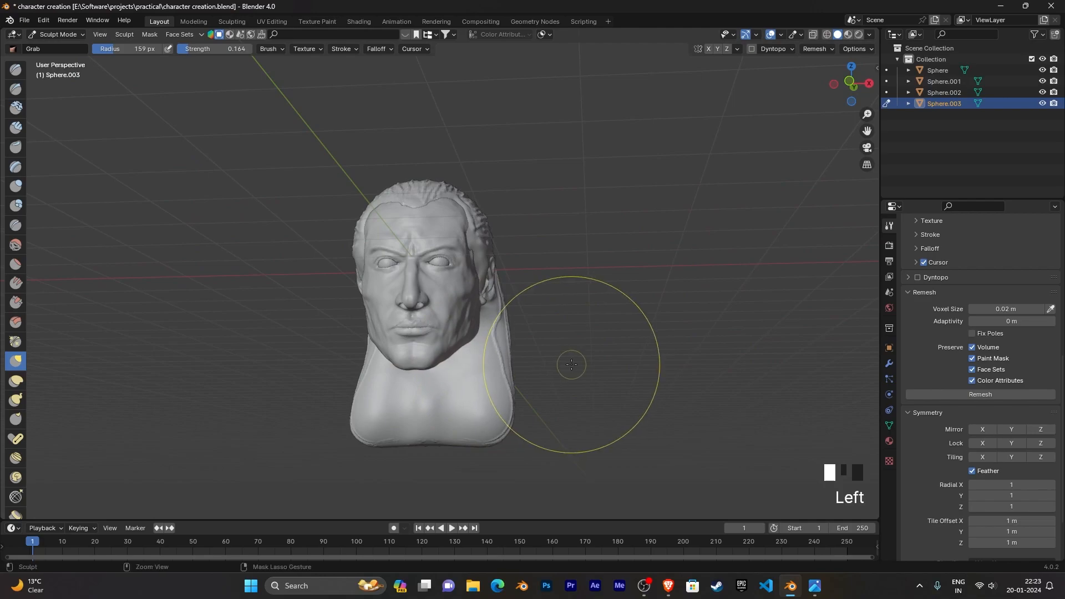
pyautogui.moveTo(575, 359); pyautogui.dragTo(613, 372, button='middle')
pyautogui.click(970, 430)
# Step: Pull the lower part of the loose hair outward with the mirrored Grab brush
pyautogui.moveTo(456, 366); pyautogui.dragTo(480, 364, button='middle')
pyautogui.scroll(3, 481, 364)
pyautogui.moveTo(590, 383); pyautogui.dragTo(630, 358, button='middle')
pyautogui.moveTo(530, 405); pyautogui.dragTo(706, 408)
pyautogui.moveTo(706, 409); pyautogui.dragTo(684, 413, button='middle')
# Step: Reshape the outer contour of the loose hair below the ears with mirrored Grab strokes
pyautogui.moveTo(552, 411)
pyautogui.mouseDown()
pyautogui.moveTo(532, 393)
pyautogui.moveTo(488, 387)
pyautogui.mouseUp()
pyautogui.moveTo(561, 368); pyautogui.dragTo(509, 334, button='middle')
pyautogui.moveTo(510, 334); pyautogui.dragTo(513, 326)
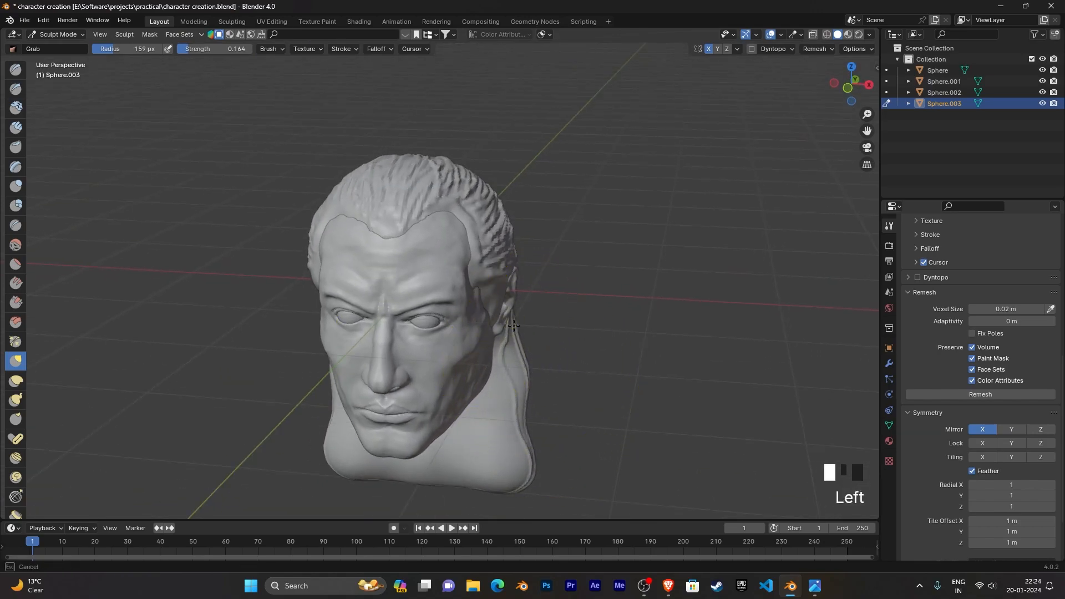
pyautogui.moveTo(602, 339); pyautogui.dragTo(602, 338)
pyautogui.moveTo(601, 338)
pyautogui.mouseDown(button='middle')
pyautogui.moveTo(594, 329)
pyautogui.moveTo(615, 317)
pyautogui.moveTo(617, 350)
pyautogui.moveTo(624, 262)
pyautogui.moveTo(594, 294)
pyautogui.moveTo(524, 272)
pyautogui.mouseUp(button='middle')
pyautogui.scroll(2, 613, 316)
pyautogui.scroll(-2, 618, 363)
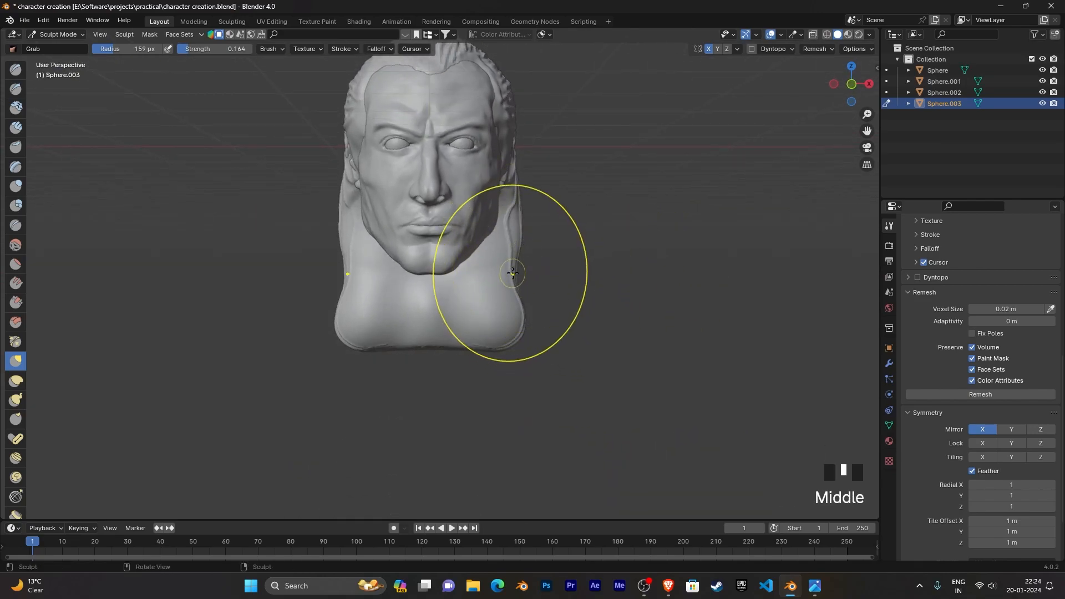
# Step: Widen the loose hair on both sides of the jaw and at its lower corners with the Grab brush
pyautogui.moveTo(513, 272); pyautogui.dragTo(555, 281)
pyautogui.moveTo(518, 327); pyautogui.dragTo(534, 324)
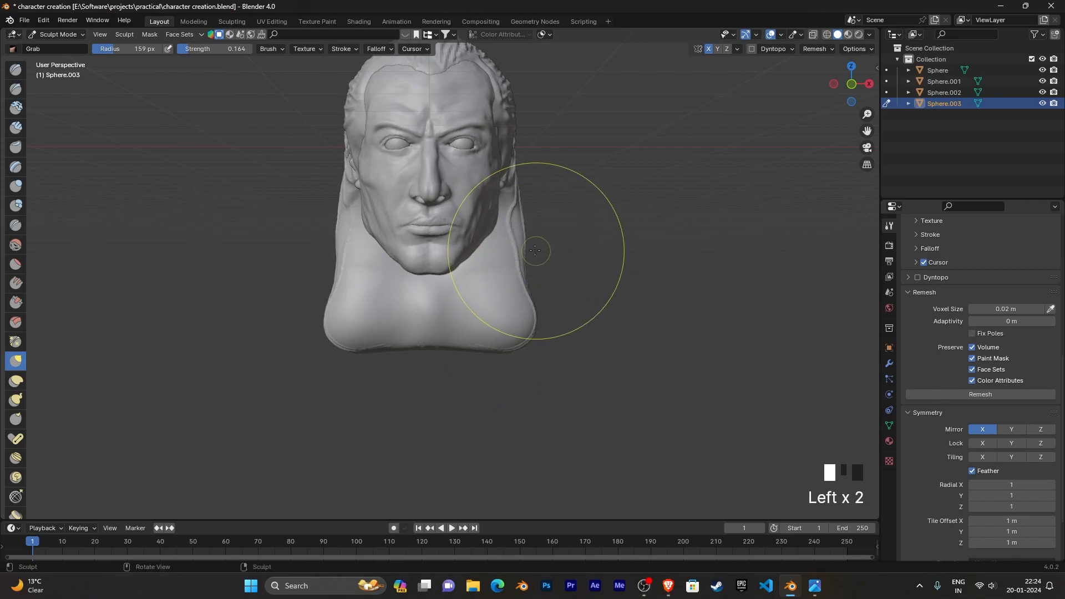
pyautogui.moveTo(525, 240); pyautogui.dragTo(570, 281)
pyautogui.moveTo(570, 281); pyautogui.dragTo(527, 197, button='middle')
pyautogui.moveTo(531, 197); pyautogui.dragTo(537, 195)
pyautogui.moveTo(527, 253); pyautogui.dragTo(552, 280)
# Step: Switch to the Draw brush with a 6 px radius and sculpt thin strands over the loose hair's smooth inner side
pyautogui.moveTo(572, 326); pyautogui.dragTo(368, 326, button='middle')
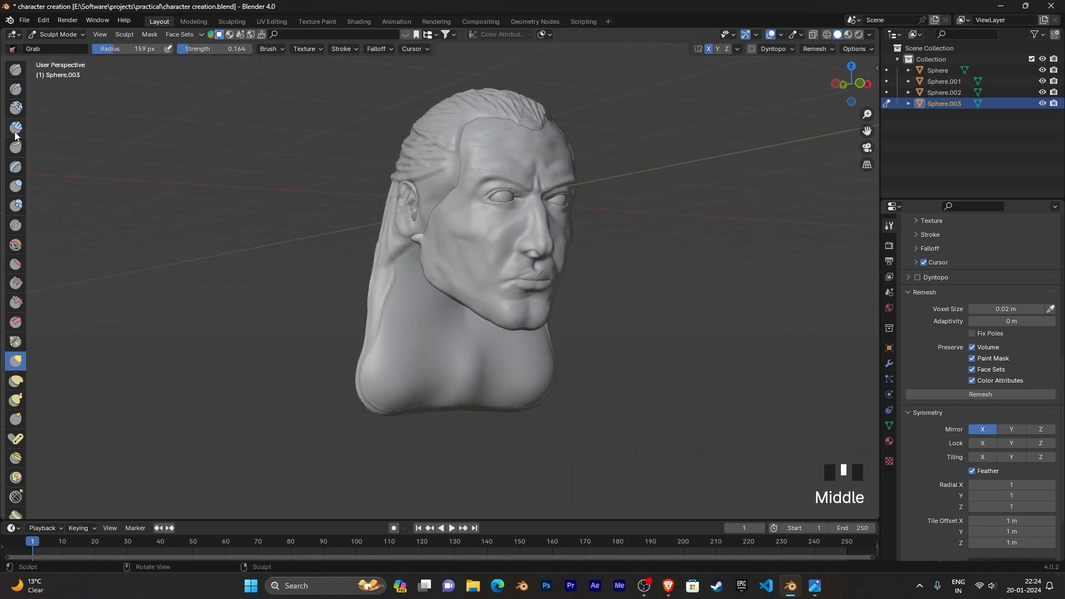
pyautogui.click(16, 69)
pyautogui.scroll(3, 482, 321)
pyautogui.moveTo(483, 321)
pyautogui.keyDown('shift'); pyautogui.mouseDown(button='middle')
pyautogui.moveTo(468, 278)
pyautogui.moveTo(382, 270)
pyautogui.mouseUp(button='middle'); pyautogui.keyUp('shift')
pyautogui.press('f')
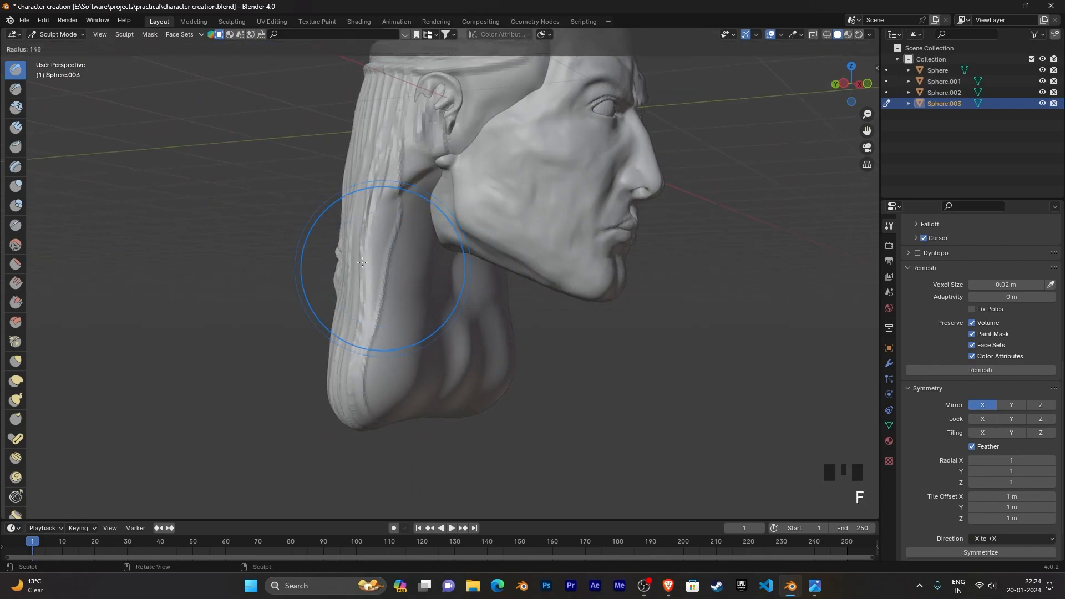
pyautogui.click(297, 224)
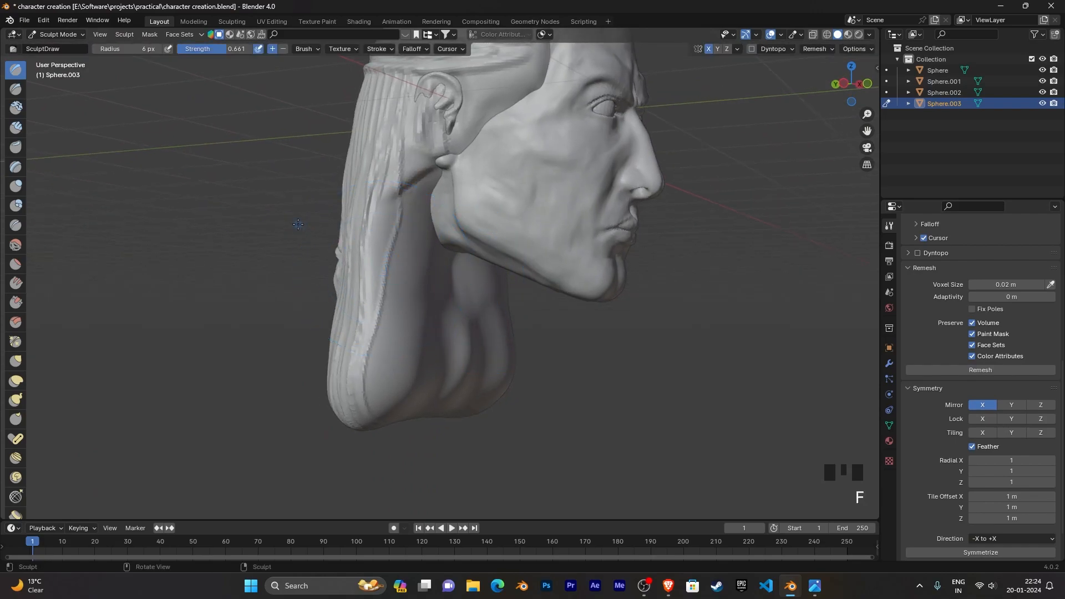
pyautogui.moveTo(388, 190); pyautogui.dragTo(390, 320)
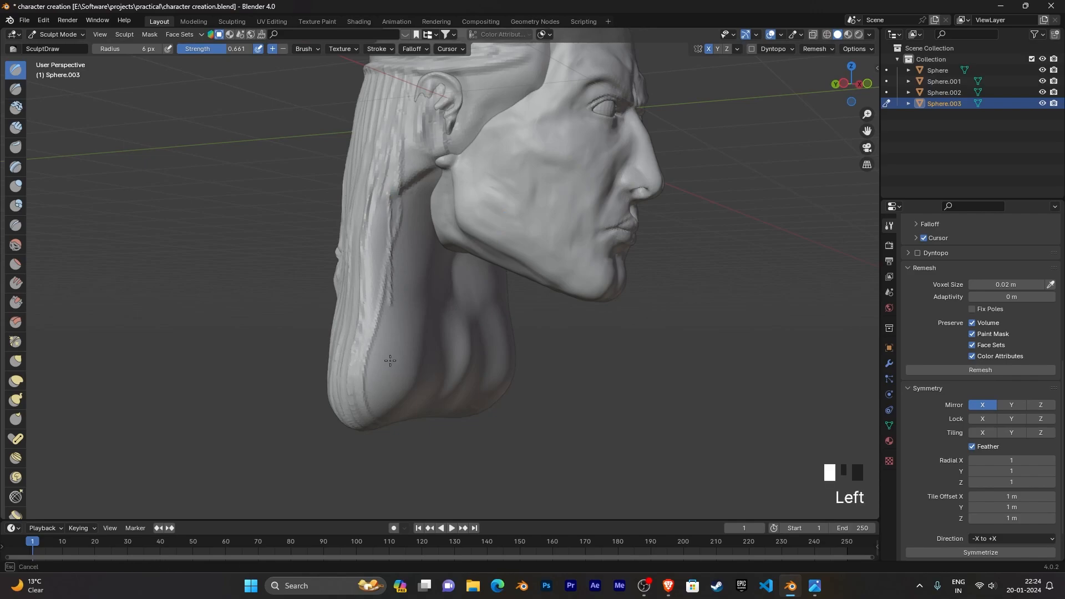
pyautogui.moveTo(394, 196); pyautogui.dragTo(407, 394)
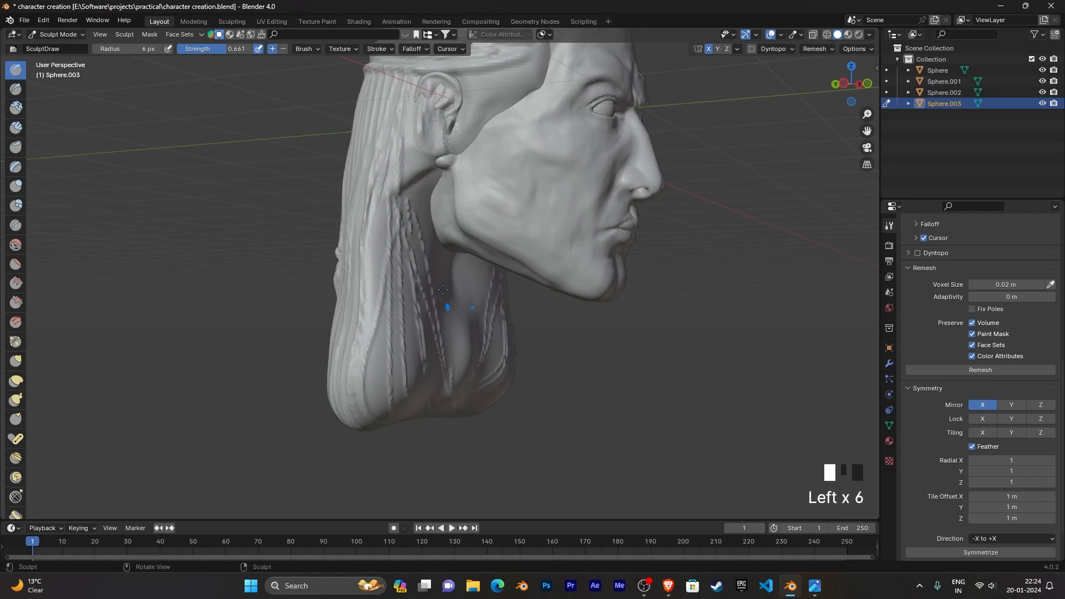
pyautogui.moveTo(447, 279); pyautogui.dragTo(449, 384)
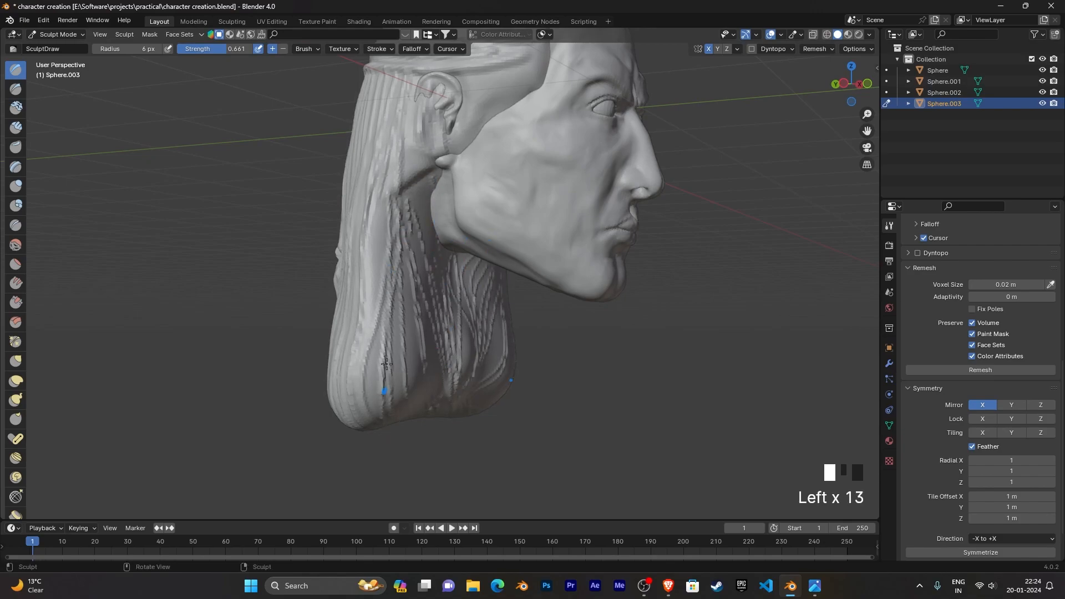
# Step: Cover the front-facing surface of the loose hair beneath the chin with thin mirrored vertical strands
pyautogui.moveTo(444, 329); pyautogui.dragTo(456, 259, button='middle')
pyautogui.moveTo(456, 242); pyautogui.dragTo(449, 302)
pyautogui.moveTo(445, 364)
pyautogui.mouseDown()
pyautogui.moveTo(459, 266)
pyautogui.moveTo(460, 434)
pyautogui.mouseUp()
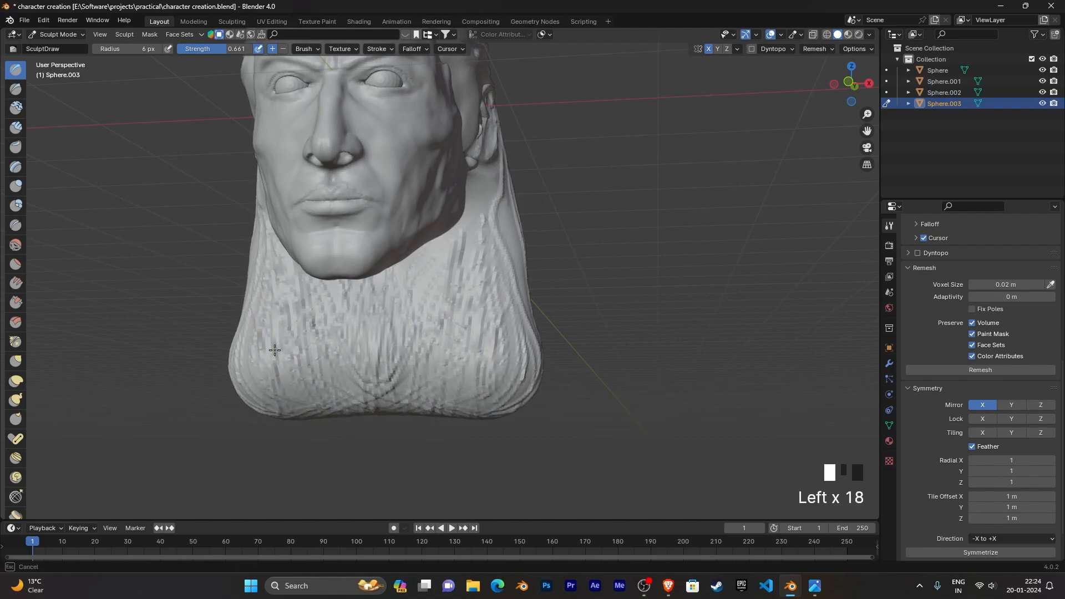
# Step: Extend the thin mirrored strands up the inner loose hair beside the jaw and below the ears
pyautogui.moveTo(437, 351)
pyautogui.mouseDown(button='middle')
pyautogui.moveTo(471, 278)
pyautogui.moveTo(439, 256)
pyautogui.mouseUp(button='middle')
pyautogui.scroll(4, 440, 256)
pyautogui.moveTo(417, 259); pyautogui.dragTo(417, 259)
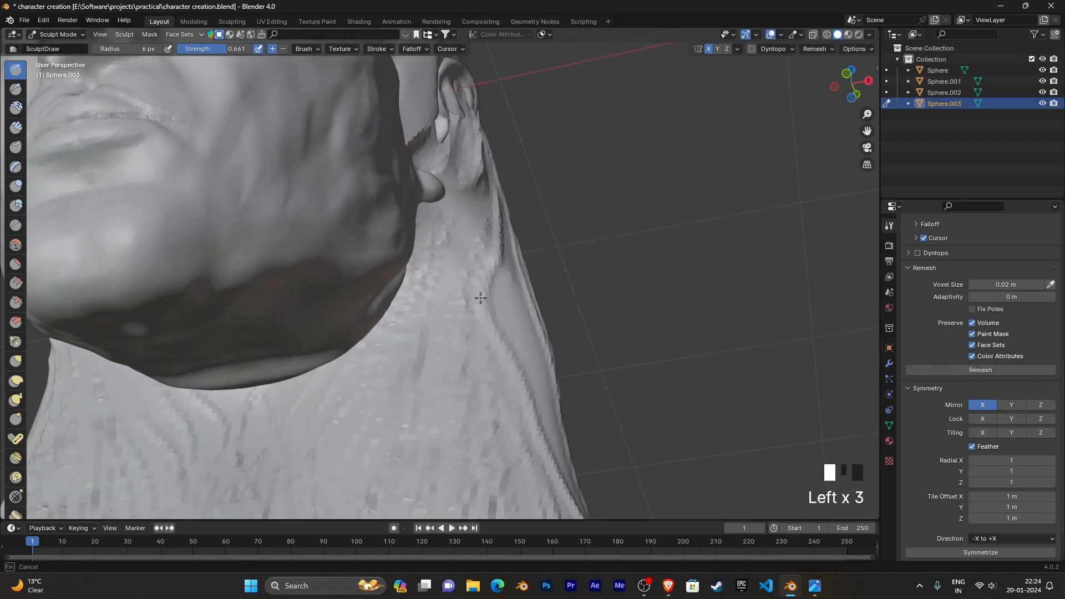
pyautogui.moveTo(469, 366); pyautogui.dragTo(366, 287, button='middle')
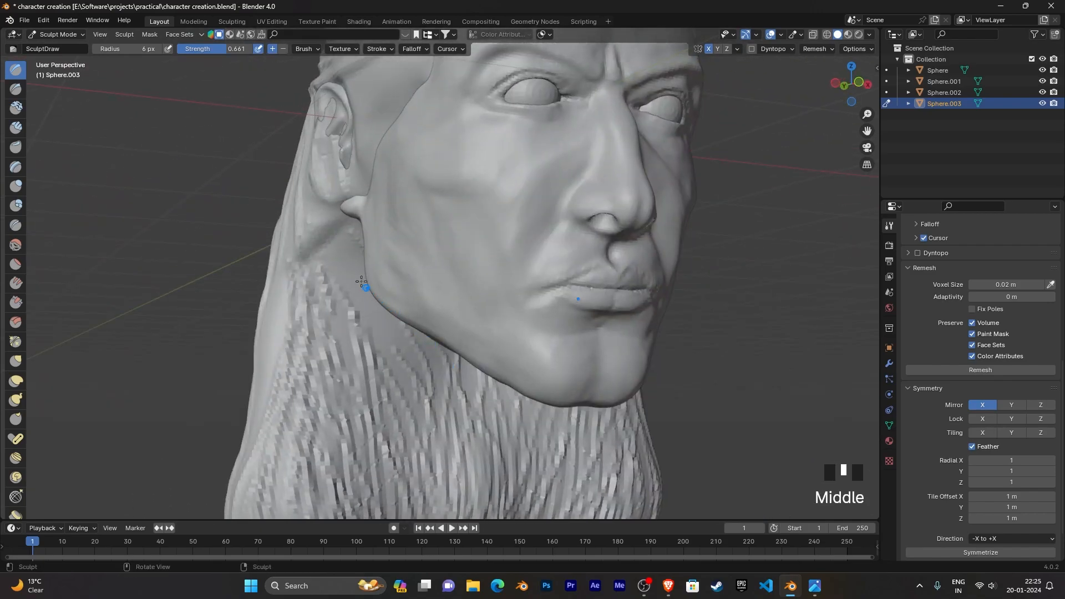
pyautogui.click(315, 220)
pyautogui.scroll(-2, 333, 377)
pyautogui.moveTo(338, 389); pyautogui.dragTo(569, 404, button='middle')
pyautogui.moveTo(429, 413); pyautogui.dragTo(472, 389, button='middle')
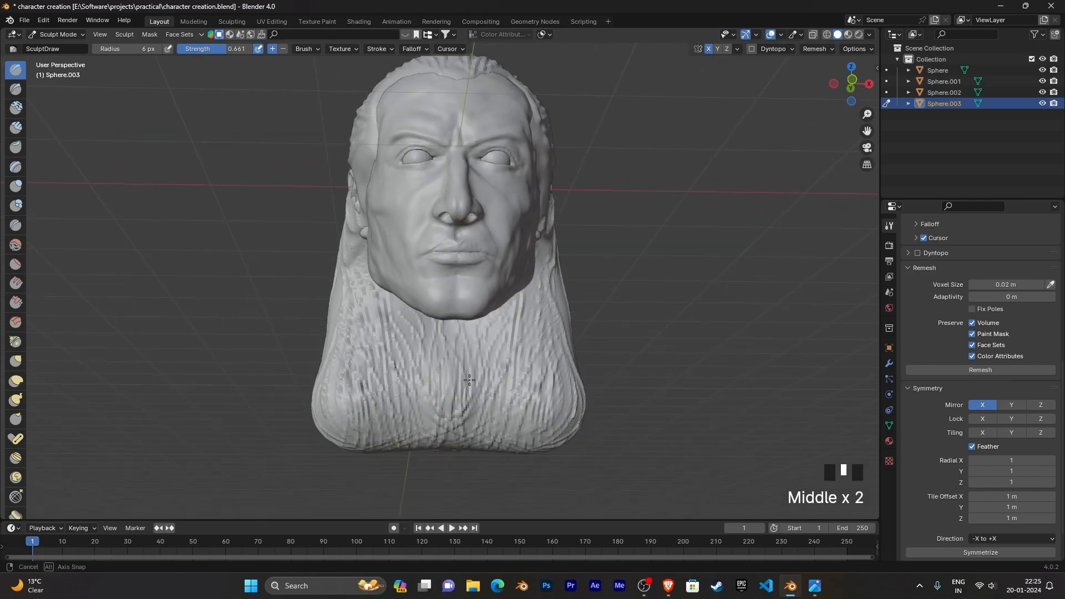
# Step: Set the brush radius to 115 px and try smoothing the strands of the loose hair below the chin
pyautogui.press('f')
pyautogui.moveTo(563, 423)
pyautogui.keyDown('shift'); pyautogui.mouseDown()
pyautogui.moveTo(413, 395)
pyautogui.moveTo(399, 333)
pyautogui.moveTo(585, 430)
pyautogui.mouseUp(); pyautogui.keyUp('shift')
pyautogui.moveTo(584, 430); pyautogui.dragTo(517, 441, button='middle')
pyautogui.hotkey('ctrl', 'z')
pyautogui.hotkey('ctrl', 'z')
pyautogui.hotkey('ctrl', 'z')
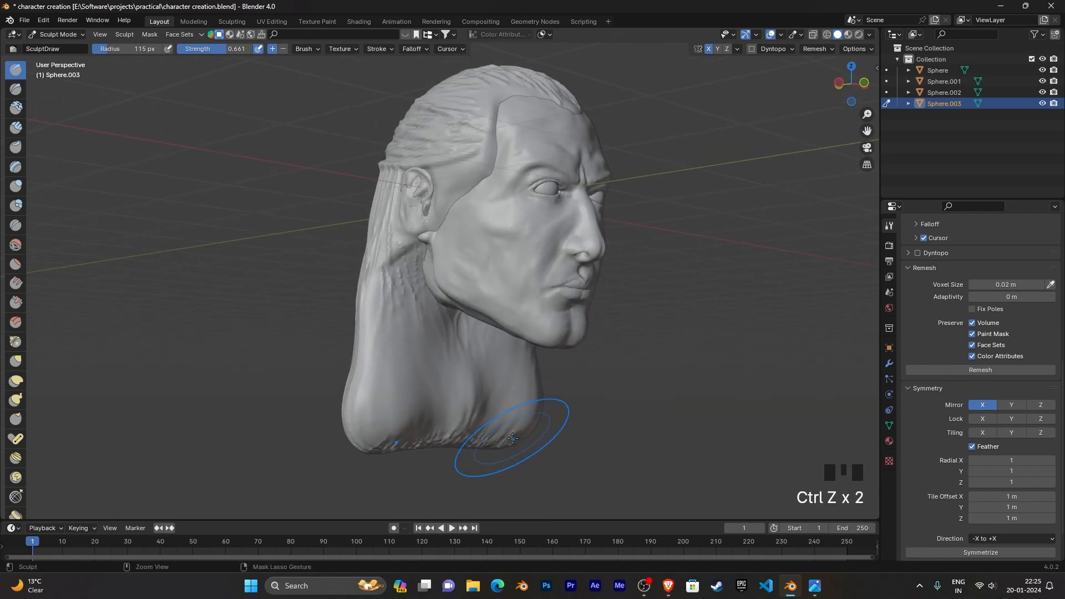
# Step: Lower the brush strength to 0.236 and lightly smooth the strands of the loose hair below the jaw
pyautogui.hotkey('shift', 'f')
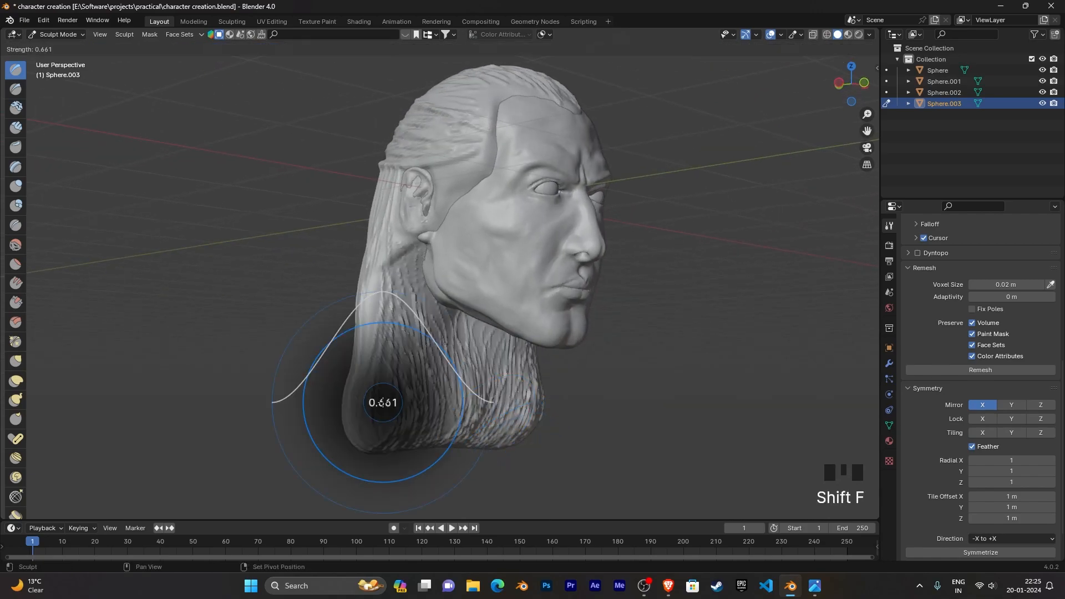
pyautogui.click(389, 409)
pyautogui.moveTo(590, 405); pyautogui.dragTo(533, 390, button='middle')
pyautogui.moveTo(395, 356)
pyautogui.keyDown('shift'); pyautogui.mouseDown()
pyautogui.moveTo(388, 332)
pyautogui.moveTo(535, 429)
pyautogui.mouseUp(); pyautogui.keyUp('shift')
pyautogui.keyDown('shift'); pyautogui.moveTo(459, 360); pyautogui.dragTo(477, 410); pyautogui.keyUp('shift')
# Step: Soften the strands on both sides of the braid at the back of the loose hair with Smooth strokes
pyautogui.moveTo(439, 406); pyautogui.dragTo(497, 317, button='middle')
pyautogui.scroll(2, 458, 472)
pyautogui.scroll(-1, 511, 344)
pyautogui.scroll(-2, 571, 355)
pyautogui.scroll(-2, 577, 351)
pyautogui.moveTo(475, 191); pyautogui.dragTo(457, 385)
pyautogui.hotkey('ctrl', 'z')
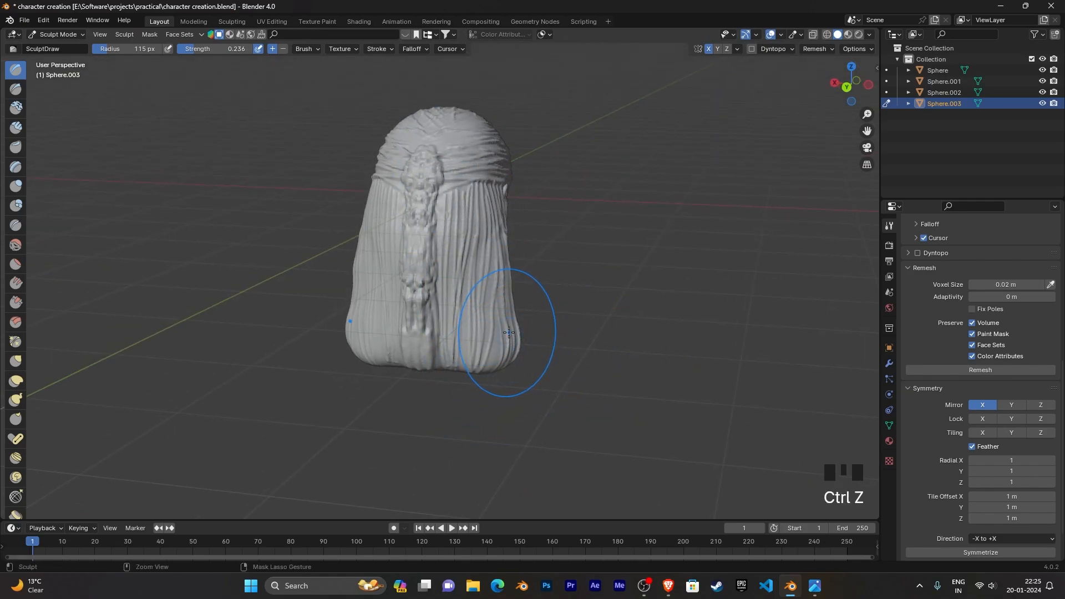
pyautogui.keyDown('shift'); pyautogui.moveTo(489, 313); pyautogui.dragTo(461, 321); pyautogui.keyUp('shift')
pyautogui.keyDown('shift'); pyautogui.moveTo(463, 338); pyautogui.dragTo(487, 344, button='middle'); pyautogui.keyUp('shift')
pyautogui.moveTo(487, 343); pyautogui.dragTo(502, 361)
pyautogui.moveTo(500, 357); pyautogui.dragTo(547, 356, button='middle')
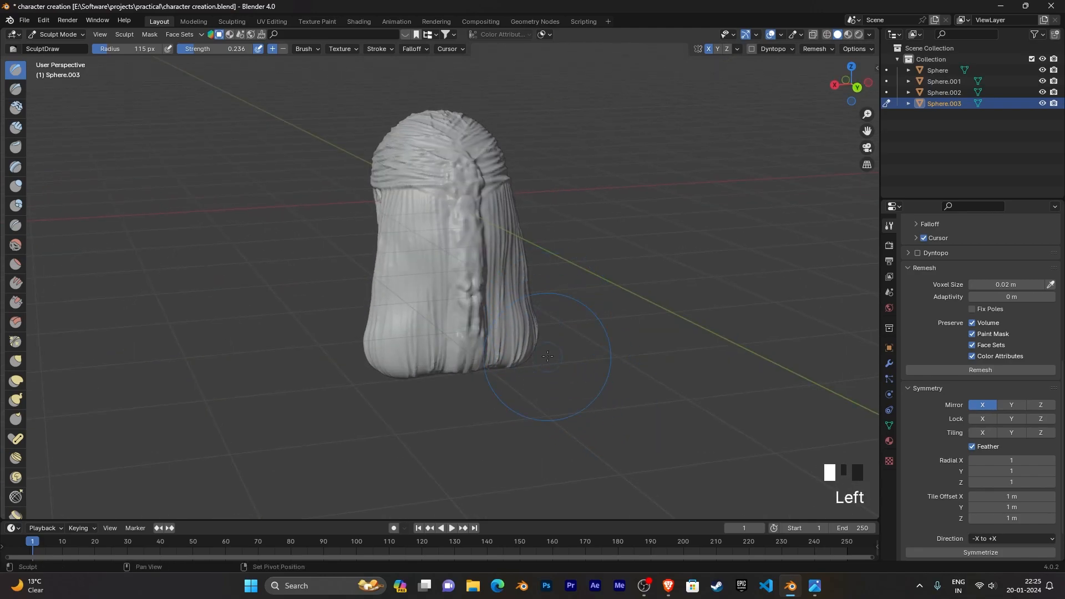
pyautogui.keyDown('shift'); pyautogui.moveTo(557, 344); pyautogui.dragTo(389, 354); pyautogui.keyUp('shift')
# Step: Smooth the swept-back strands on the top and crown of the head
pyautogui.scroll(2, 492, 352)
pyautogui.moveTo(492, 360); pyautogui.dragTo(424, 451, button='middle')
pyautogui.keyDown('shift'); pyautogui.moveTo(425, 450); pyautogui.dragTo(348, 278); pyautogui.keyUp('shift')
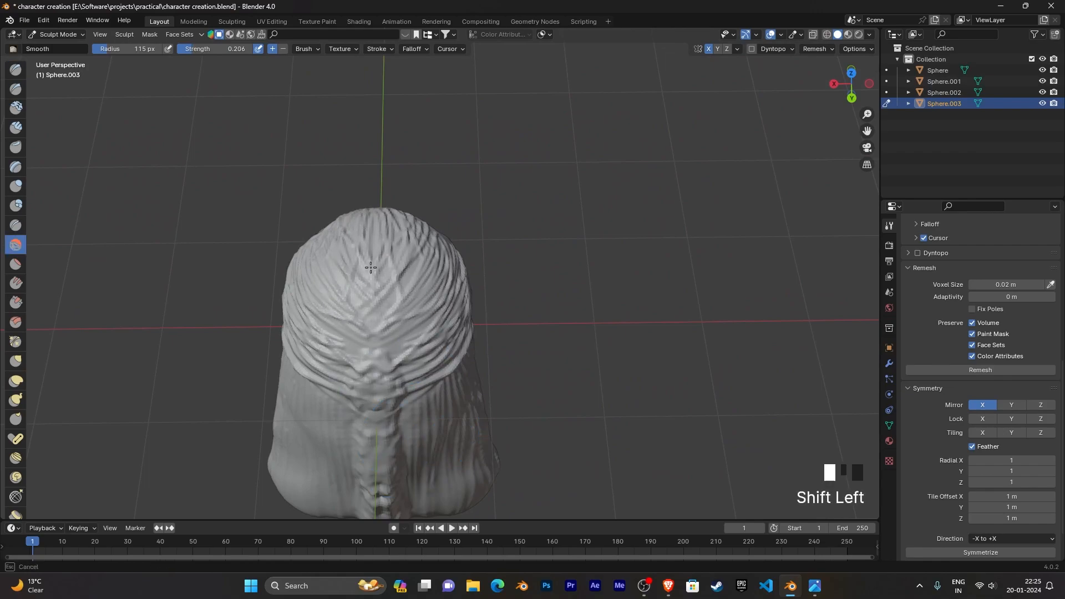
pyautogui.moveTo(354, 384); pyautogui.dragTo(366, 346, button='middle')
pyautogui.keyDown('shift'); pyautogui.moveTo(366, 347); pyautogui.dragTo(368, 340); pyautogui.keyUp('shift')
# Step: Smooth the hair strands around the sides of the head
pyautogui.moveTo(462, 375)
pyautogui.mouseDown(button='middle')
pyautogui.moveTo(389, 361)
pyautogui.moveTo(355, 375)
pyautogui.mouseUp(button='middle')
pyautogui.keyDown('shift'); pyautogui.moveTo(416, 367); pyautogui.dragTo(460, 358); pyautogui.keyUp('shift')
pyautogui.moveTo(471, 357)
pyautogui.mouseDown(button='middle')
pyautogui.moveTo(519, 359)
pyautogui.moveTo(397, 319)
pyautogui.mouseUp(button='middle')
pyautogui.keyDown('shift'); pyautogui.moveTo(502, 344); pyautogui.dragTo(468, 375); pyautogui.keyUp('shift')
pyautogui.moveTo(582, 377)
pyautogui.mouseDown(button='middle')
pyautogui.moveTo(577, 363)
pyautogui.moveTo(426, 366)
pyautogui.mouseUp(button='middle')
pyautogui.moveTo(411, 344)
pyautogui.keyDown('shift'); pyautogui.mouseDown()
pyautogui.moveTo(399, 360)
pyautogui.moveTo(405, 388)
pyautogui.mouseUp(); pyautogui.keyUp('shift')
# Step: Examine the smoothed hair and its silhouette around the face from several angles
pyautogui.scroll(-1, 416, 423)
pyautogui.moveTo(610, 405); pyautogui.dragTo(421, 396, button='middle')
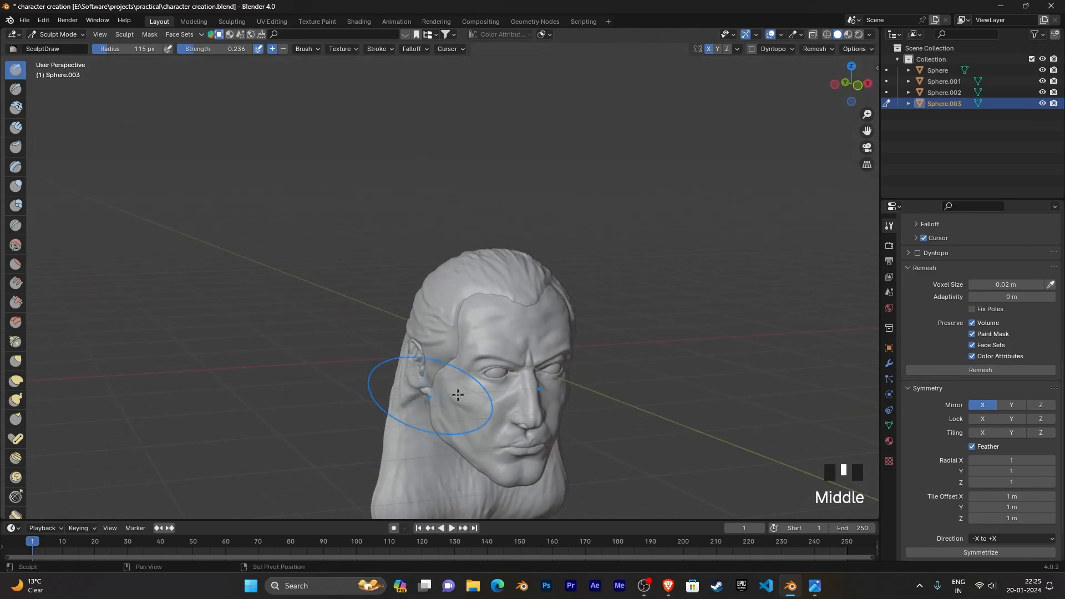
pyautogui.scroll(-2, 388, 333)
pyautogui.moveTo(322, 255); pyautogui.dragTo(460, 341, button='middle')
pyautogui.scroll(4, 304, 289)
pyautogui.keyDown('shift'); pyautogui.moveTo(469, 356); pyautogui.dragTo(473, 288, button='middle'); pyautogui.keyUp('shift')
pyautogui.moveTo(501, 332); pyautogui.dragTo(590, 344, button='middle')
pyautogui.scroll(-4, 507, 377)
pyautogui.moveTo(508, 377); pyautogui.dragTo(560, 396, button='middle')
pyautogui.keyDown('shift'); pyautogui.moveTo(549, 311); pyautogui.dragTo(498, 290, button='middle'); pyautogui.keyUp('shift')
pyautogui.scroll(2, 546, 290)
pyautogui.keyDown('shift'); pyautogui.moveTo(498, 290); pyautogui.dragTo(540, 338, button='middle'); pyautogui.keyUp('shift')
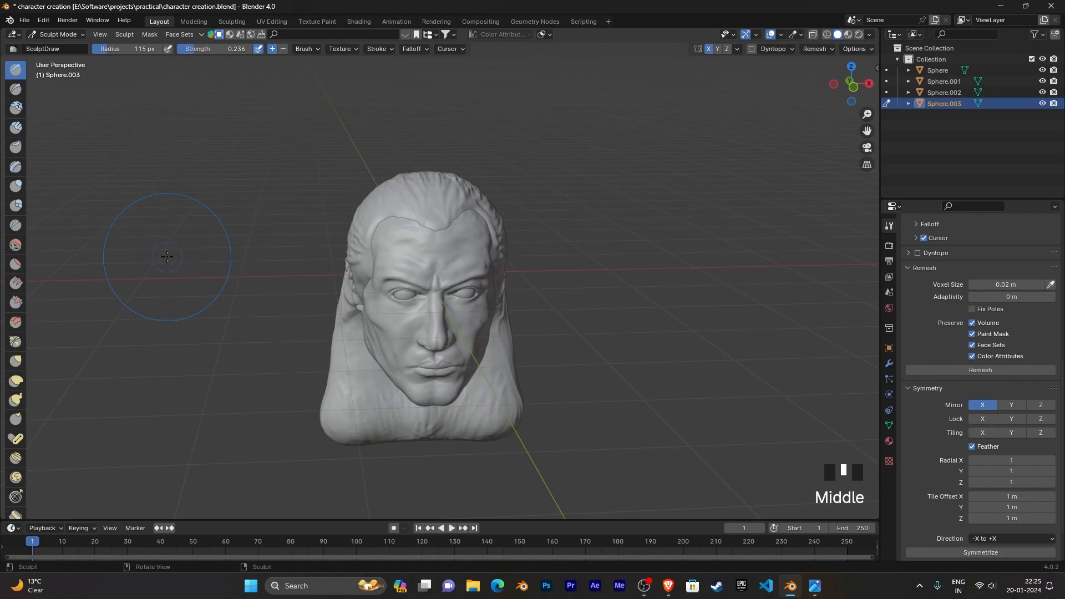
# Step: Switch to the Mask brush and set its radius to 33 px
pyautogui.click(15, 361)
pyautogui.moveTo(233, 302)
pyautogui.mouseDown(button='middle')
pyautogui.moveTo(247, 296)
pyautogui.moveTo(246, 357)
pyautogui.mouseUp(button='middle')
pyautogui.scroll(2, 247, 296)
pyautogui.scroll(2, 247, 296)
pyautogui.scroll(-18, 21, 343)
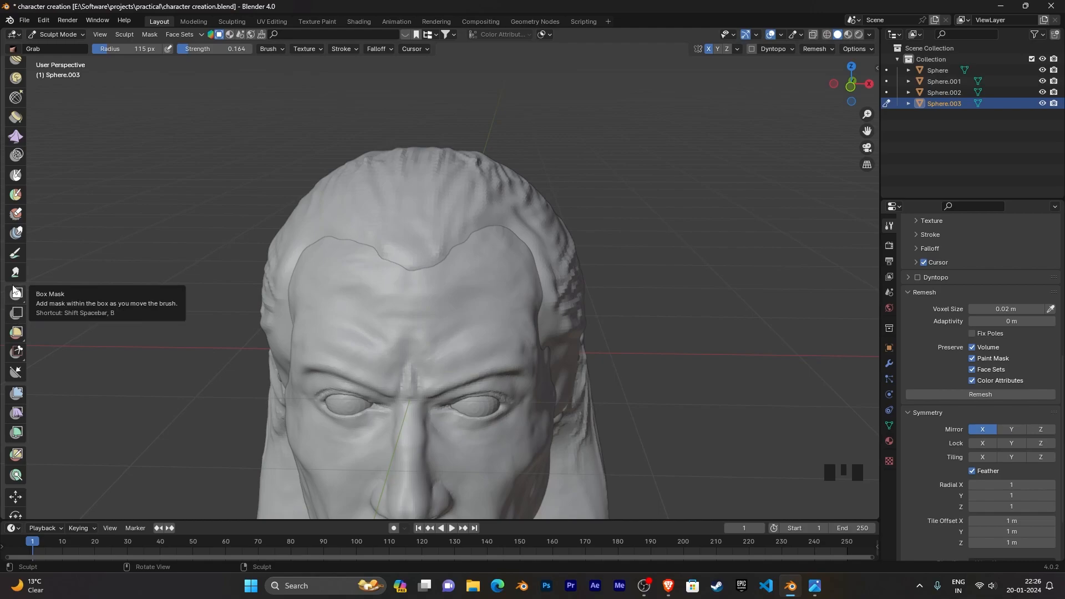
pyautogui.scroll(-2, 13, 333)
pyautogui.scroll(1, 14, 339)
pyautogui.scroll(5, 14, 339)
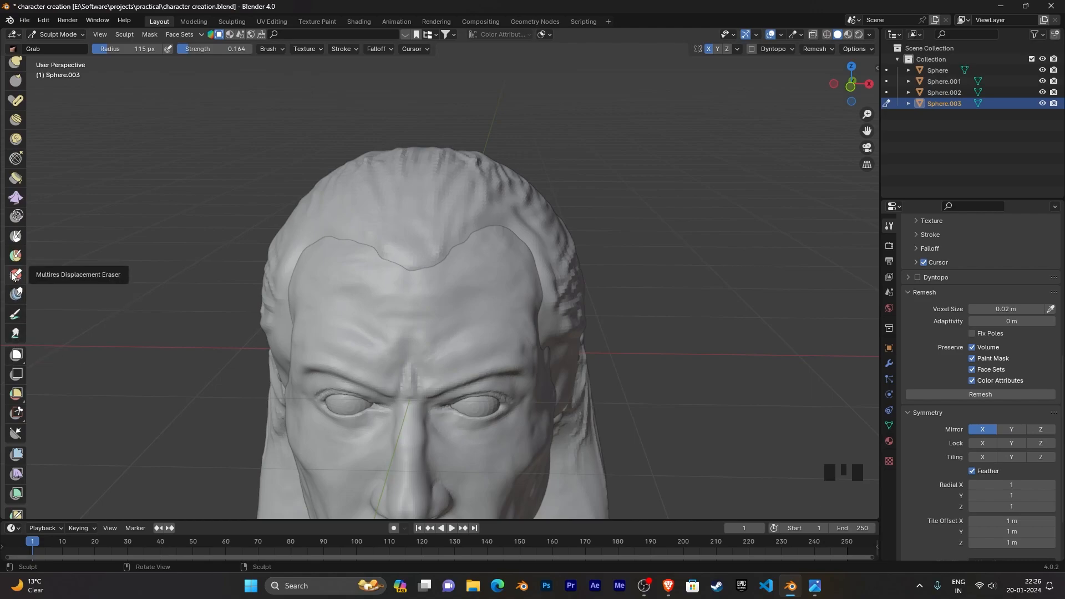
pyautogui.click(16, 238)
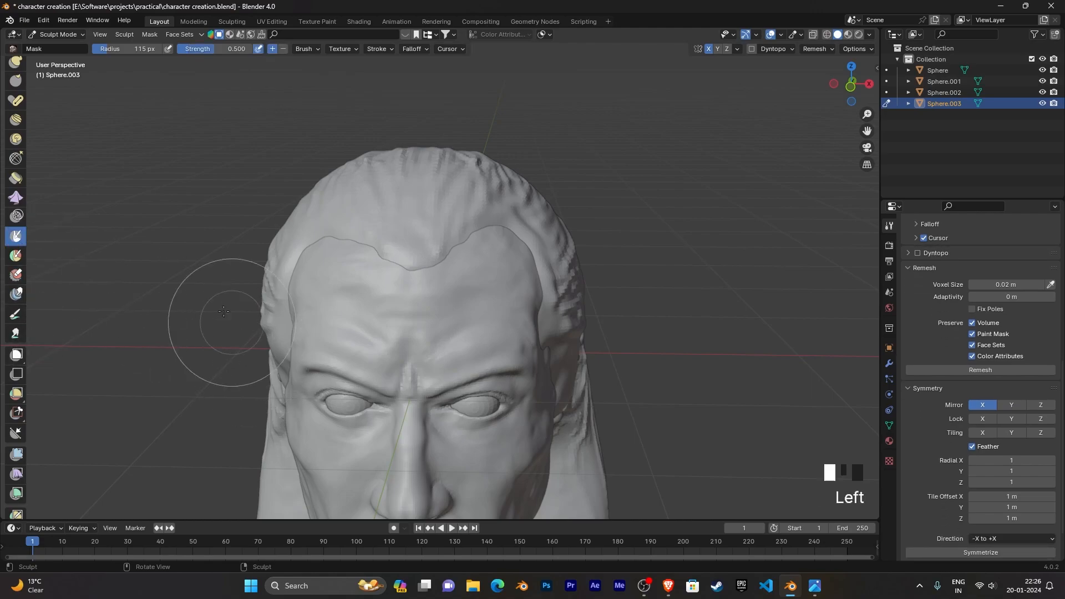
pyautogui.scroll(2, 202, 309)
pyautogui.moveTo(202, 308); pyautogui.dragTo(256, 316, button='middle')
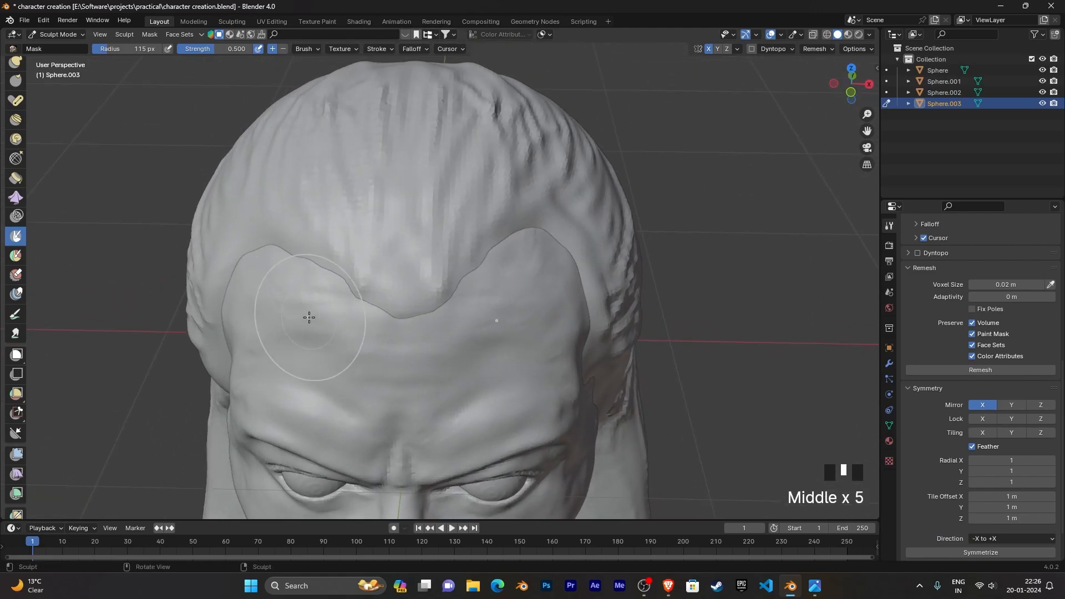
pyautogui.press('f')
pyautogui.click(264, 301)
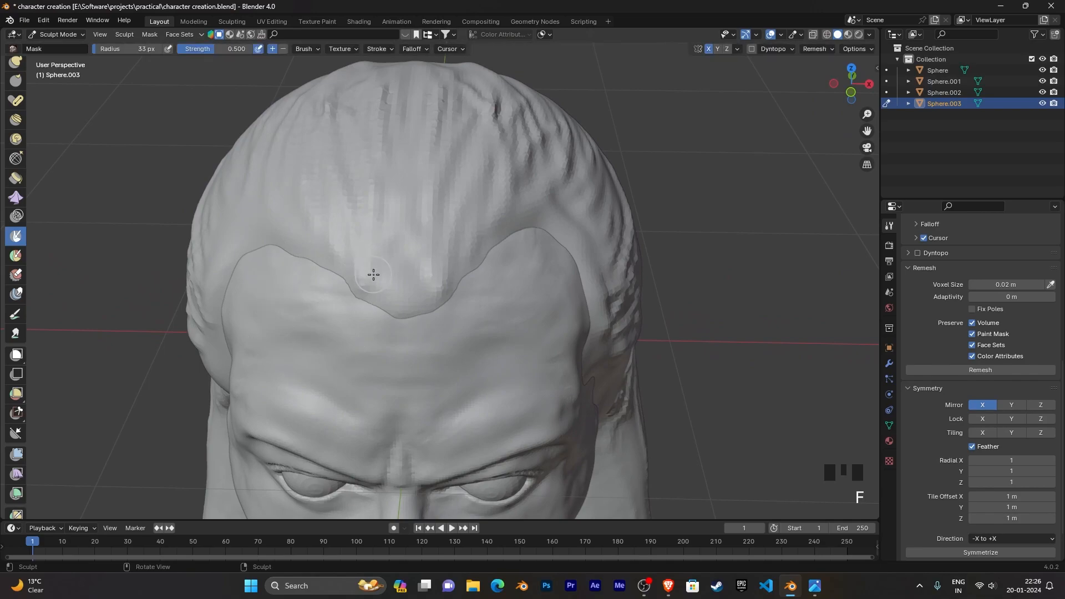
# Step: Paint two mirrored mask patches on the hair at the centre of the hairline and invert the mask
pyautogui.moveTo(379, 270)
pyautogui.mouseDown()
pyautogui.moveTo(356, 273)
pyautogui.moveTo(385, 276)
pyautogui.moveTo(346, 255)
pyautogui.moveTo(358, 256)
pyautogui.moveTo(364, 277)
pyautogui.moveTo(363, 263)
pyautogui.moveTo(350, 263)
pyautogui.moveTo(379, 297)
pyautogui.moveTo(365, 254)
pyautogui.mouseUp()
pyautogui.hotkey('ctrl', 'z')
pyautogui.moveTo(430, 344)
pyautogui.mouseDown(button='middle')
pyautogui.moveTo(361, 328)
pyautogui.moveTo(416, 278)
pyautogui.moveTo(357, 316)
pyautogui.mouseUp(button='middle')
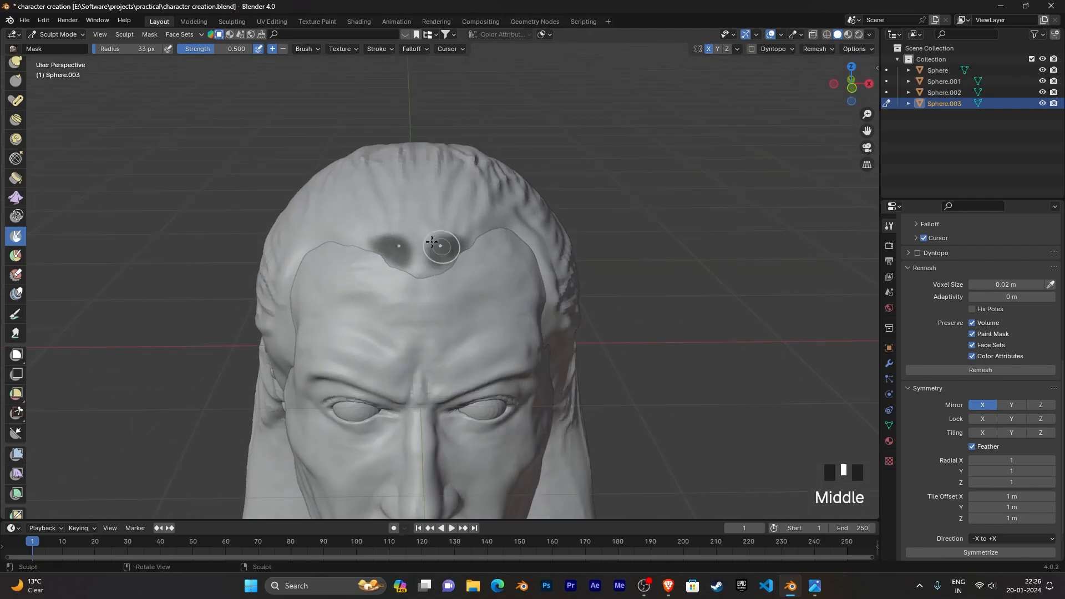
pyautogui.scroll(-3, 438, 243)
pyautogui.scroll(2, 438, 390)
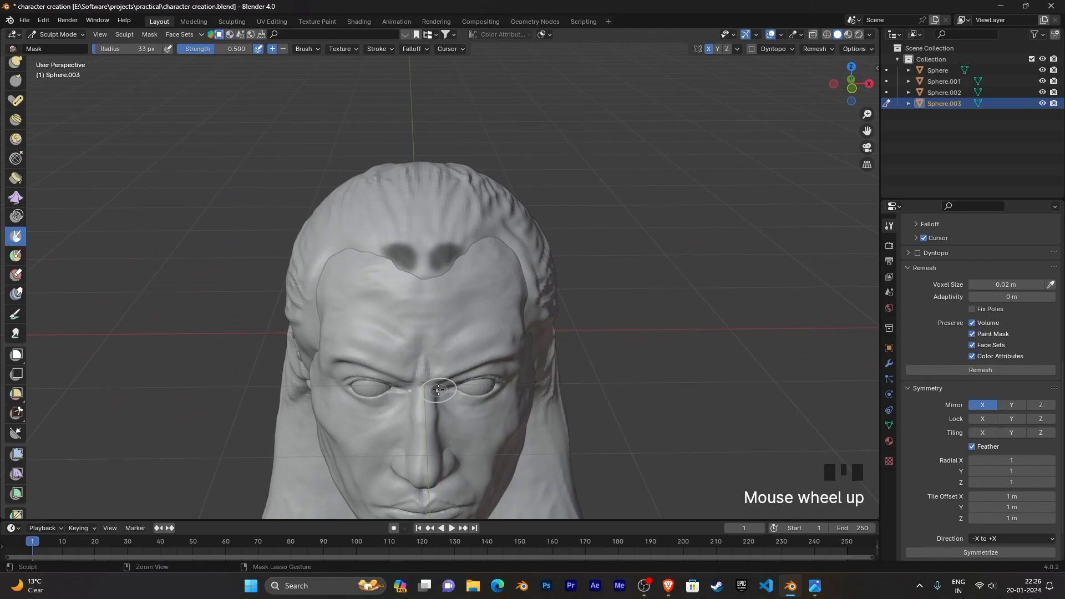
pyautogui.hotkey('ctrl', 'i')
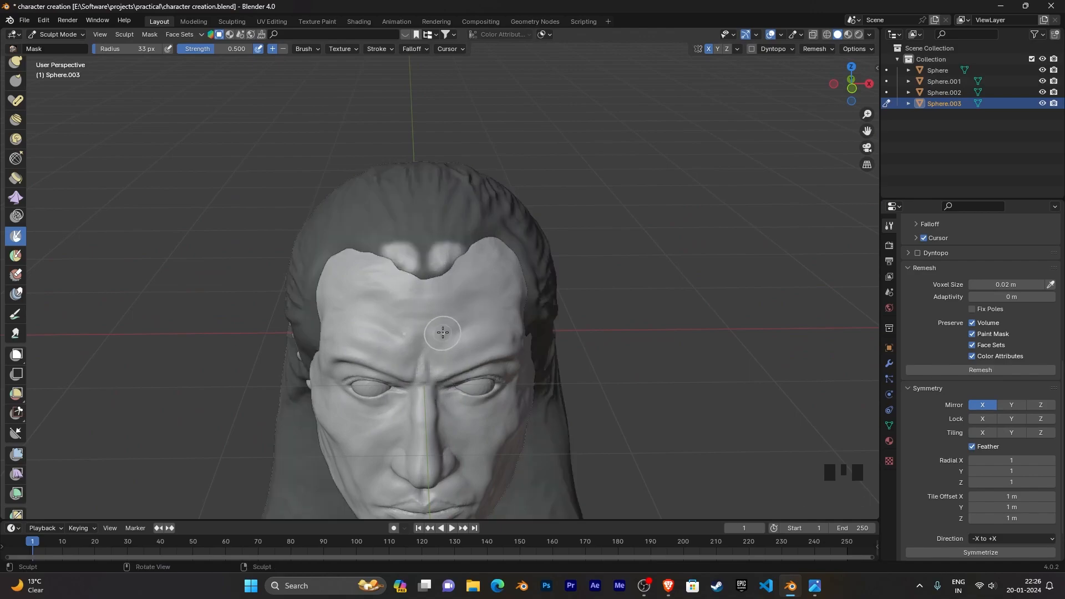
# Step: Touch up the mask where the two unmasked patches meet the edge of the hairline
pyautogui.scroll(4, 443, 333)
pyautogui.moveTo(403, 317); pyautogui.dragTo(452, 279, button='middle')
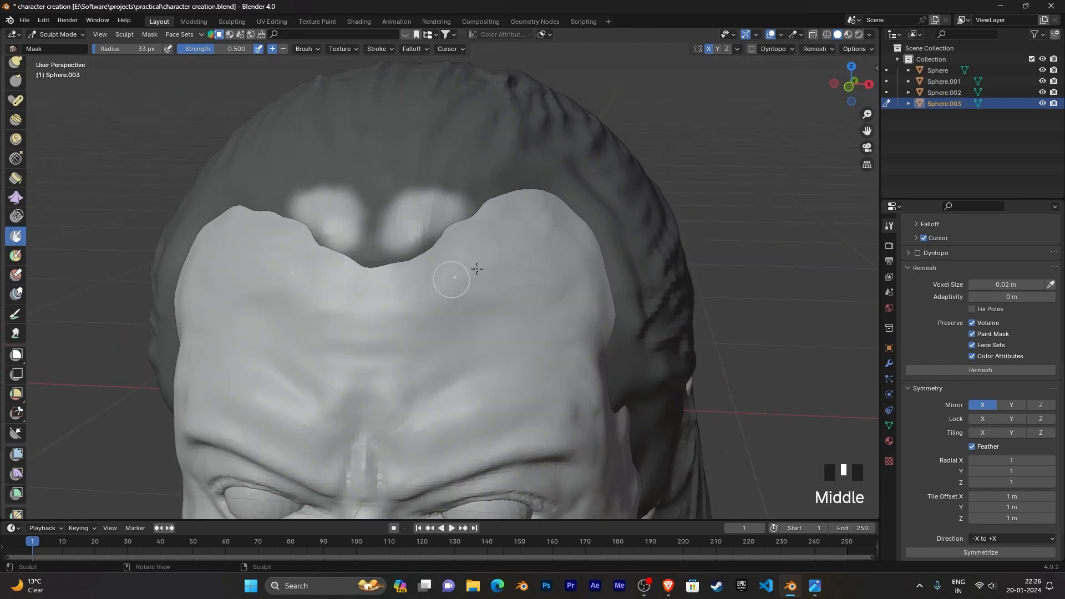
pyautogui.click(452, 239)
pyautogui.click(444, 236)
pyautogui.click(463, 224)
pyautogui.click(479, 217)
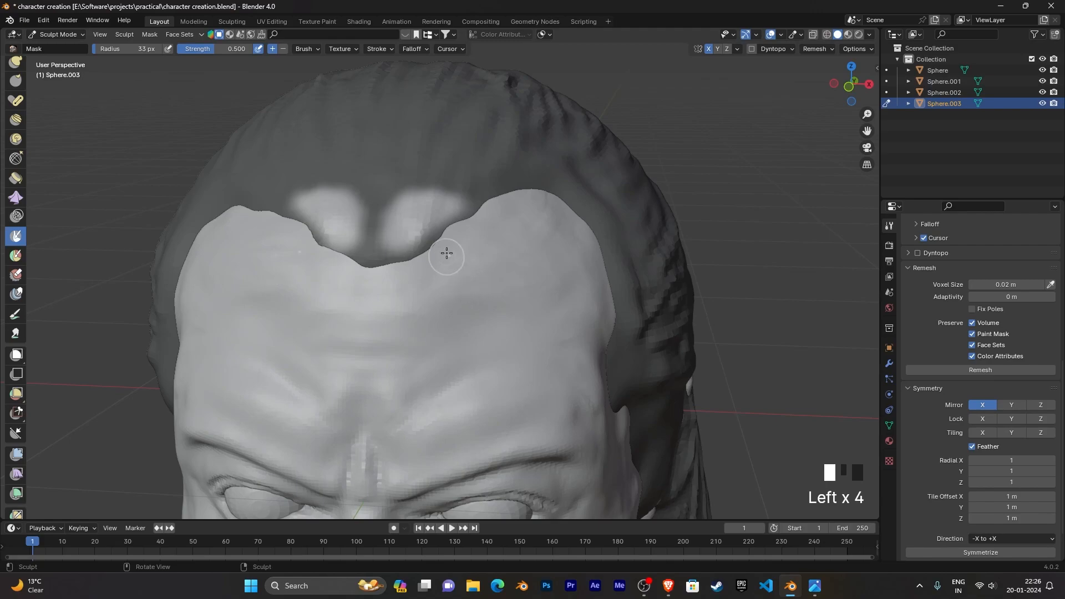
pyautogui.moveTo(326, 244)
pyautogui.mouseDown()
pyautogui.moveTo(345, 253)
pyautogui.moveTo(303, 242)
pyautogui.moveTo(299, 220)
pyautogui.mouseUp()
pyautogui.moveTo(290, 247); pyautogui.dragTo(447, 314, button='middle')
# Step: Switch to the Grab brush for shaping the unmasked hair patches
pyautogui.scroll(-2, 433, 309)
pyautogui.scroll(-1, 466, 383)
pyautogui.moveTo(468, 385); pyautogui.dragTo(482, 327, button='middle')
pyautogui.scroll(1, 17, 242)
pyautogui.scroll(-1, 16, 242)
pyautogui.scroll(3, 16, 242)
pyautogui.scroll(5, 16, 242)
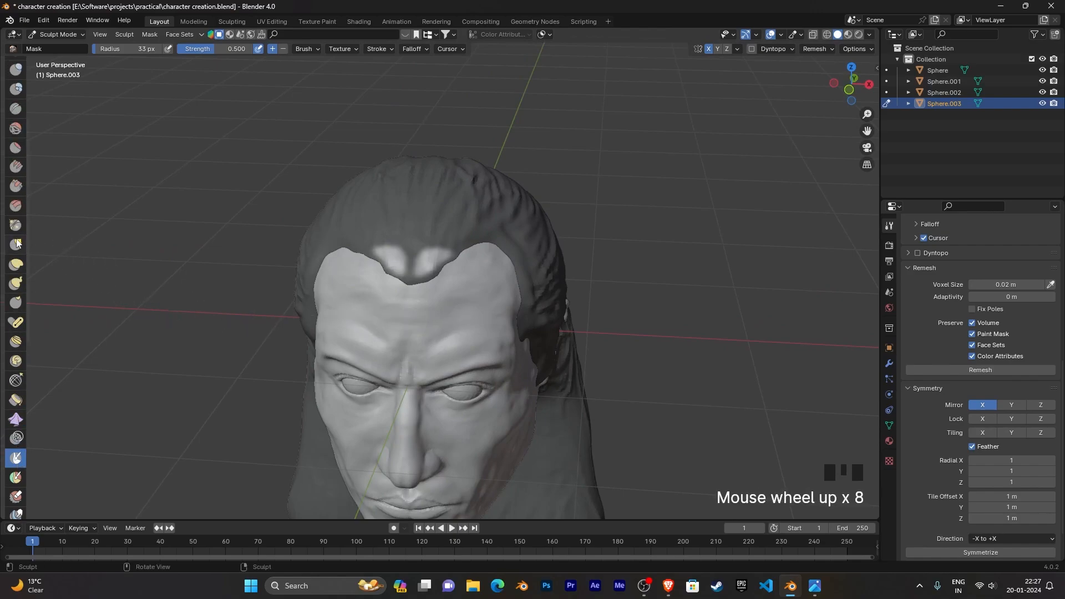
pyautogui.click(15, 244)
pyautogui.moveTo(288, 311); pyautogui.dragTo(382, 297, button='middle')
pyautogui.scroll(3, 252, 390)
# Step: Switch to the reference photos and study how the Witcher's front hair falls around the face
pyautogui.click(819, 586)
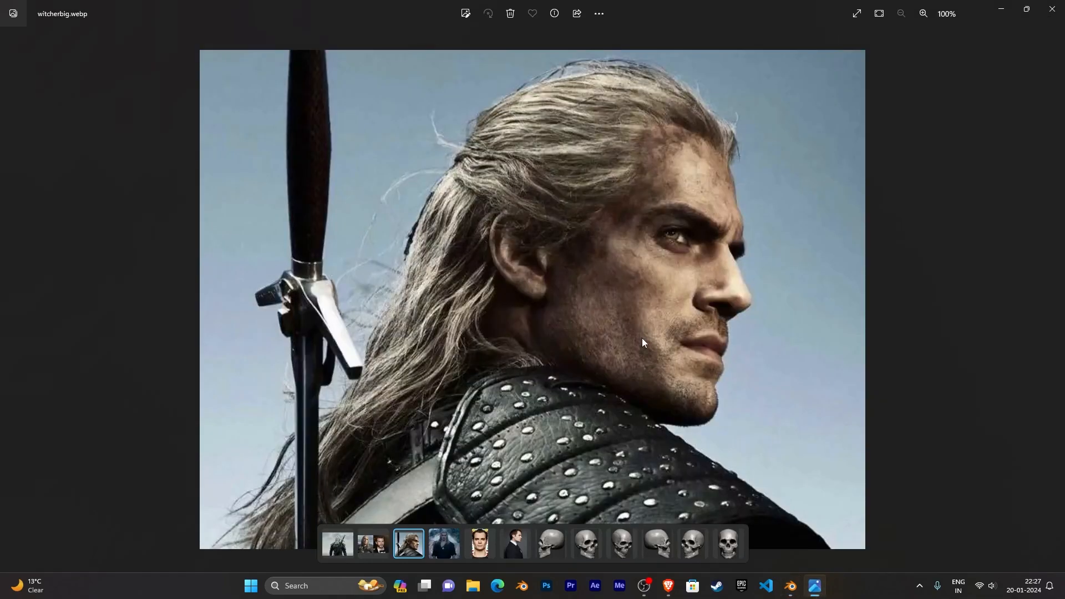
pyautogui.click(343, 549)
pyautogui.click(383, 553)
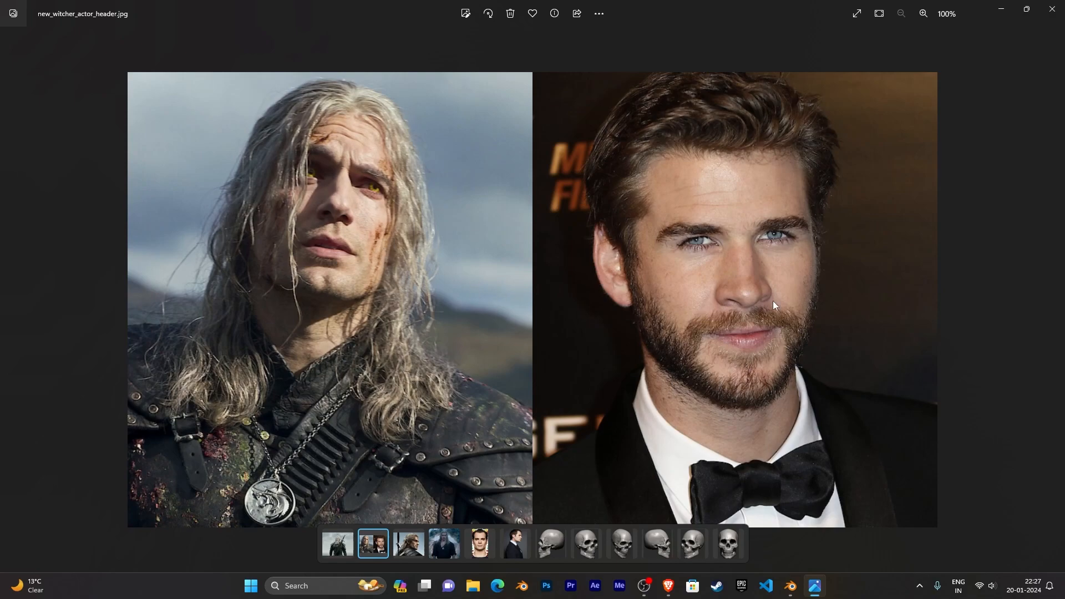
pyautogui.click(1003, 14)
# Step: Set the Grab radius to 130 px, pull the unmasked hair patches forward and down off the forehead, and remesh
pyautogui.scroll(2, 525, 321)
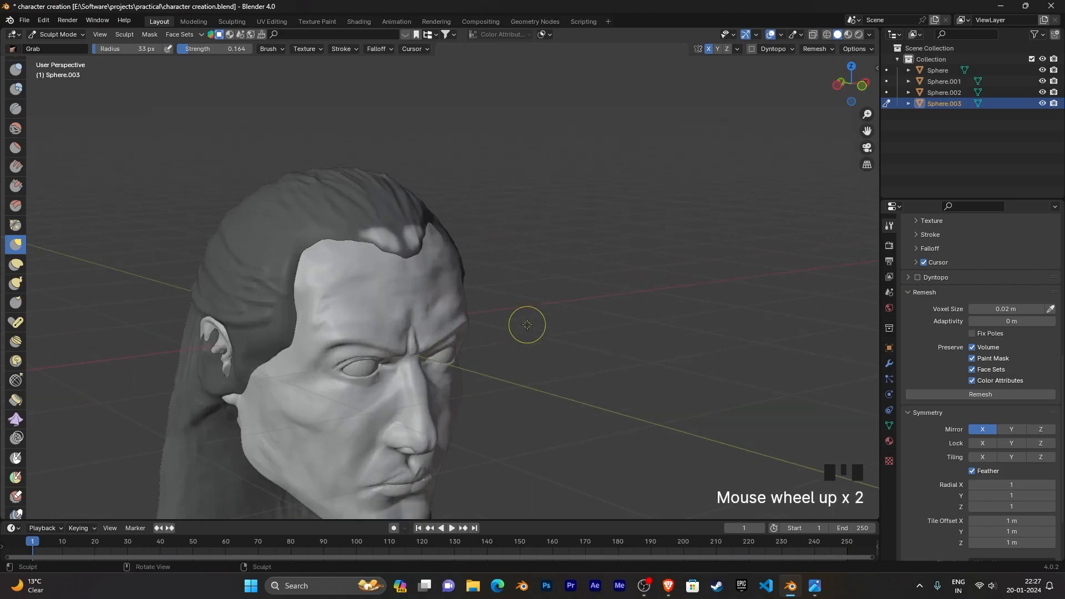
pyautogui.scroll(2, 622, 368)
pyautogui.keyDown('shift'); pyautogui.moveTo(623, 369); pyautogui.dragTo(614, 232, button='middle'); pyautogui.keyUp('shift')
pyautogui.scroll(-3, 717, 287)
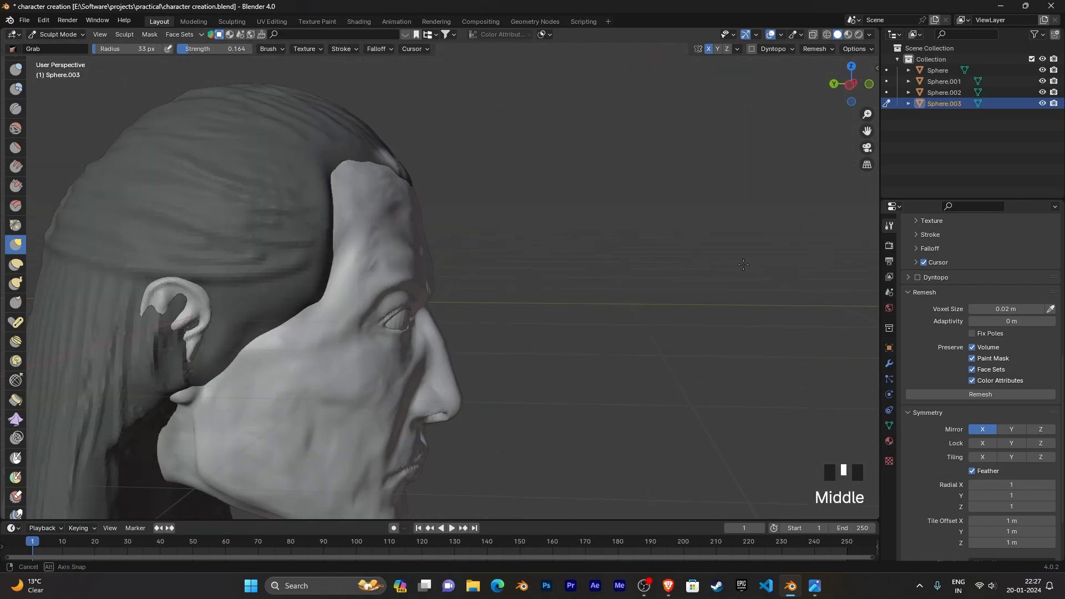
pyautogui.moveTo(392, 157); pyautogui.dragTo(392, 157)
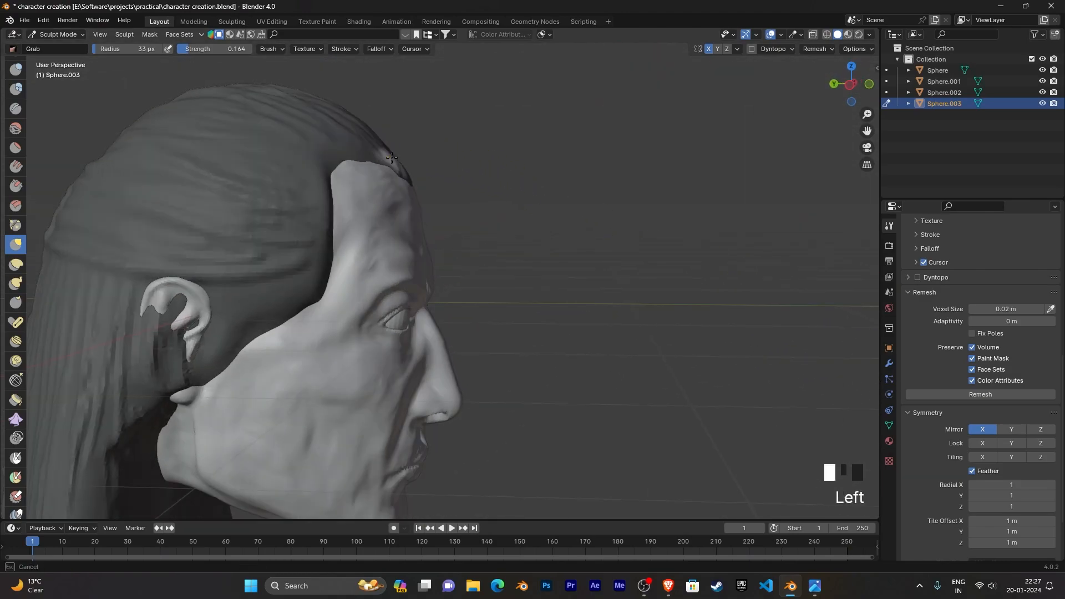
pyautogui.hotkey('ctrl', 'z')
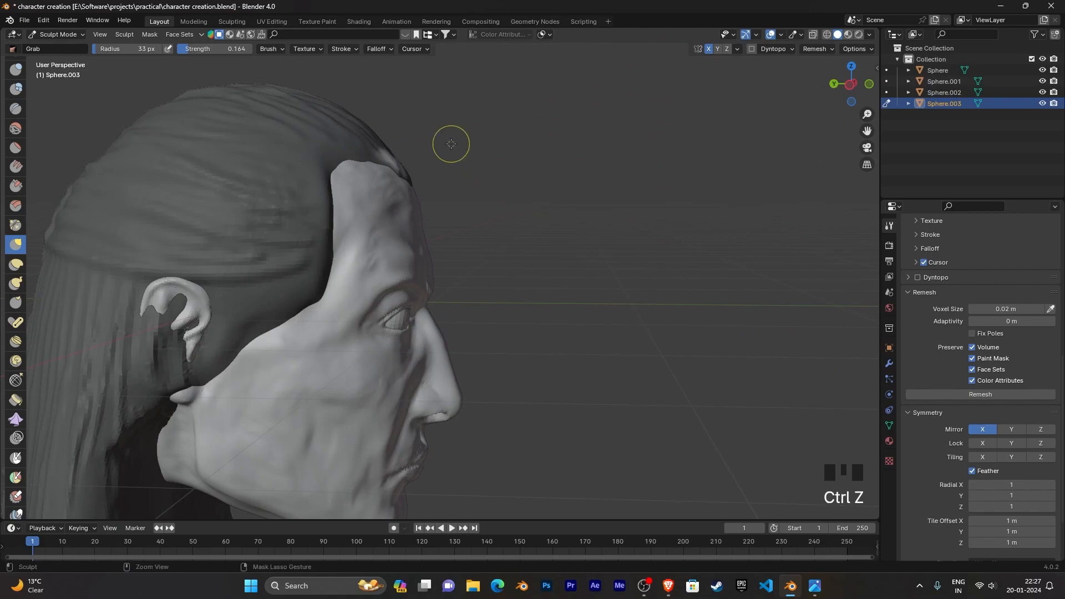
pyautogui.press('f')
pyautogui.click(576, 185)
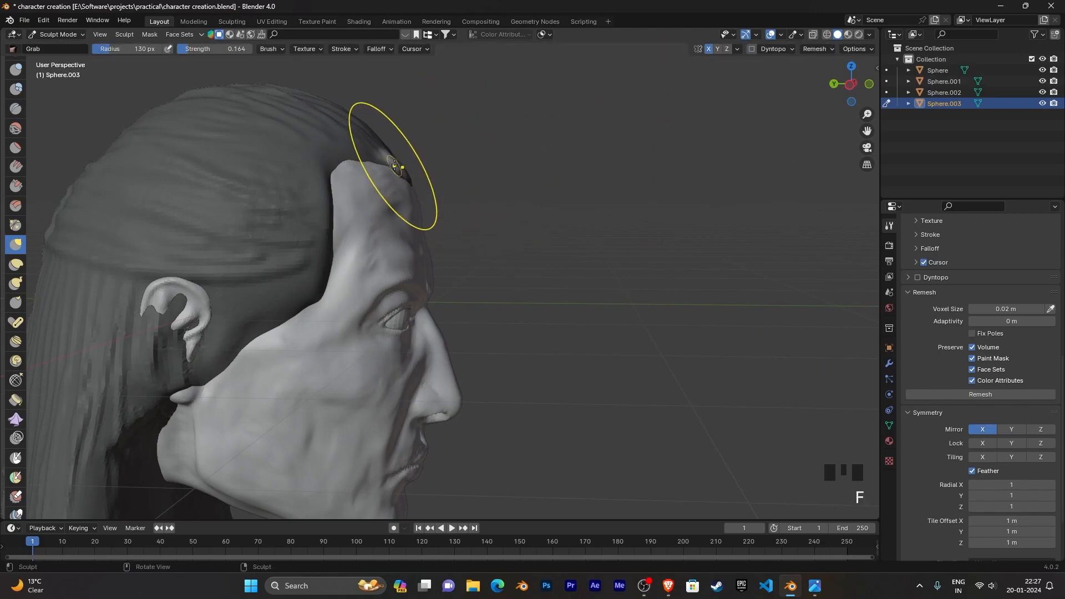
pyautogui.moveTo(393, 163); pyautogui.dragTo(391, 158)
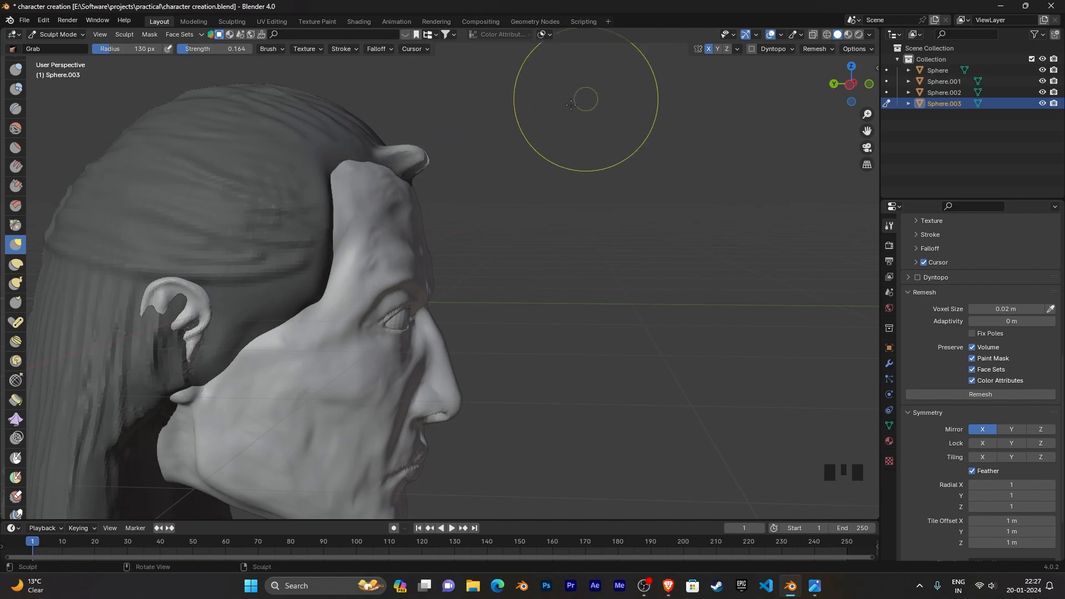
pyautogui.moveTo(426, 148); pyautogui.dragTo(419, 150)
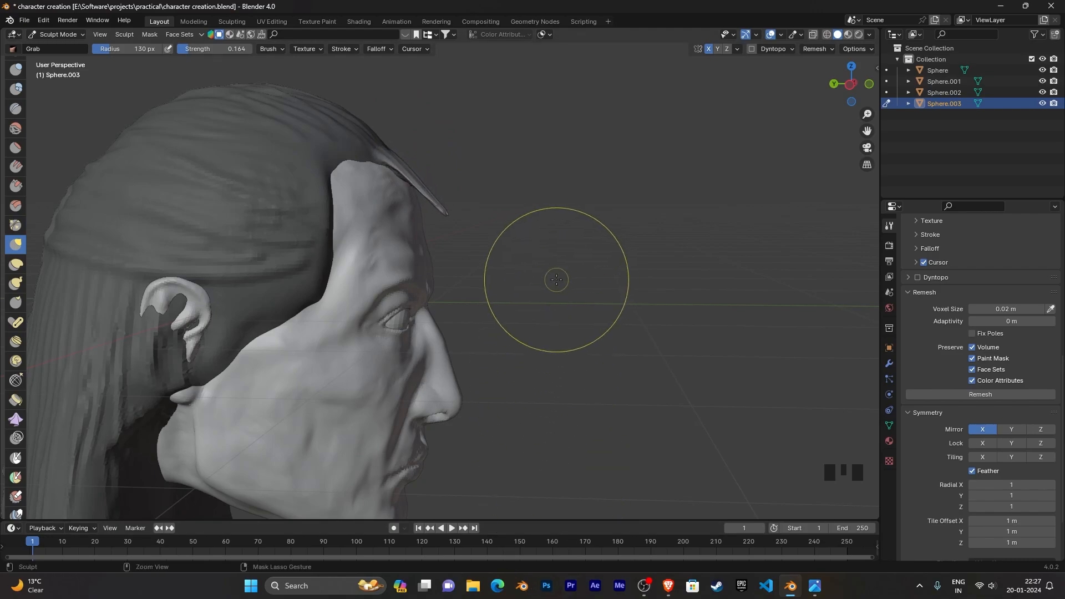
pyautogui.hotkey('ctrl', 'r')
# Step: Stretch the two front strands farther from the forehead with Grab strokes in side view and remesh the hair
pyautogui.moveTo(563, 285)
pyautogui.mouseDown(button='middle')
pyautogui.moveTo(516, 316)
pyautogui.moveTo(523, 324)
pyautogui.moveTo(484, 310)
pyautogui.mouseUp(button='middle')
pyautogui.scroll(2, 505, 321)
pyautogui.scroll(-2, 523, 325)
pyautogui.moveTo(475, 203)
pyautogui.mouseDown()
pyautogui.moveTo(487, 414)
pyautogui.moveTo(521, 494)
pyautogui.mouseUp()
pyautogui.moveTo(602, 347); pyautogui.dragTo(508, 320, button='middle')
pyautogui.hotkey('ctrl', 'z')
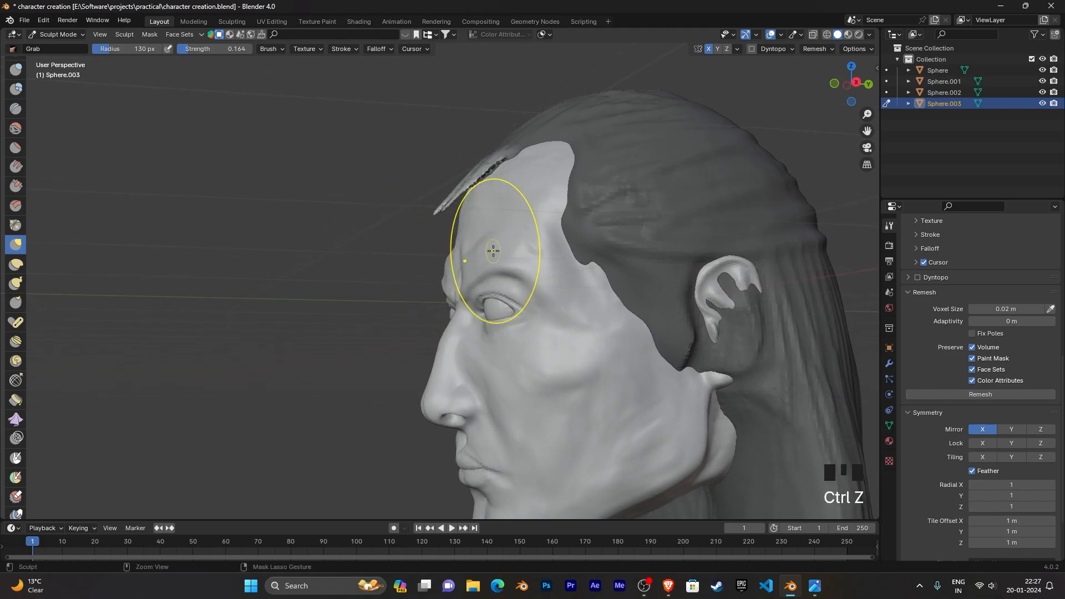
pyautogui.moveTo(447, 195); pyautogui.dragTo(442, 197)
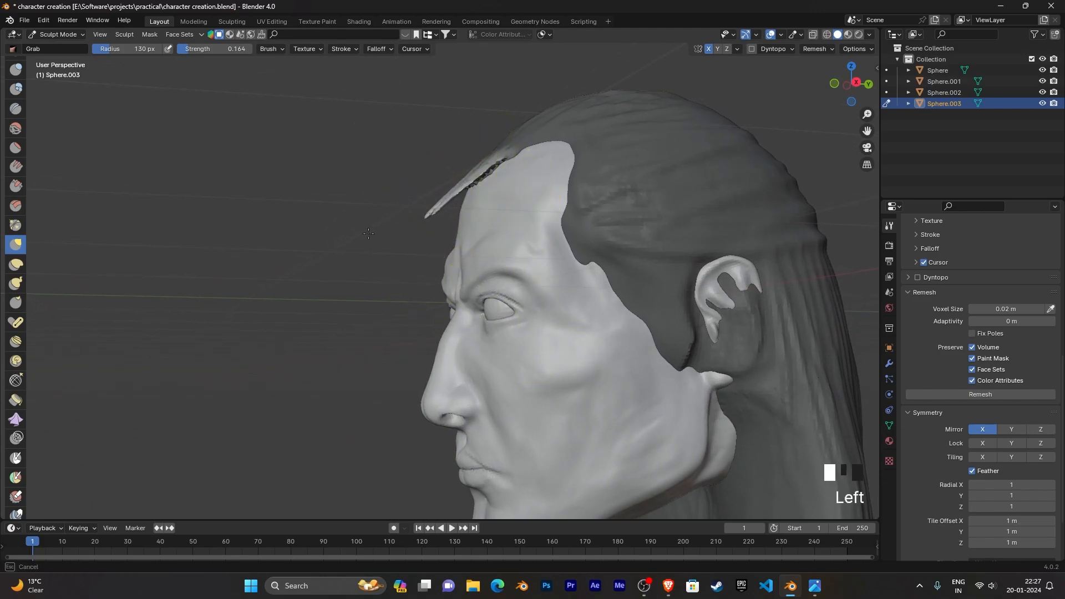
pyautogui.moveTo(1, 596); pyautogui.dragTo(4, 594)
pyautogui.moveTo(517, 323); pyautogui.dragTo(588, 370, button='middle')
pyautogui.hotkey('ctrl', 'r')
pyautogui.hotkey('ctrl', 'r')
# Step: Widen the two mirrored front strands sideways over the forehead with the Grab brush and remesh again
pyautogui.moveTo(623, 256); pyautogui.dragTo(478, 263, button='middle')
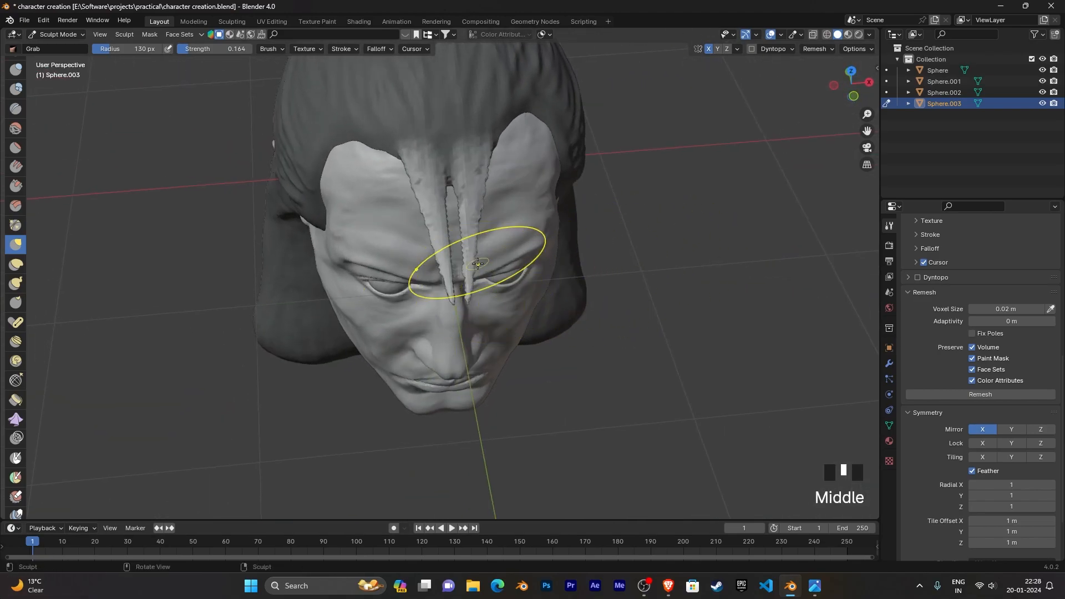
pyautogui.moveTo(487, 264); pyautogui.dragTo(495, 271)
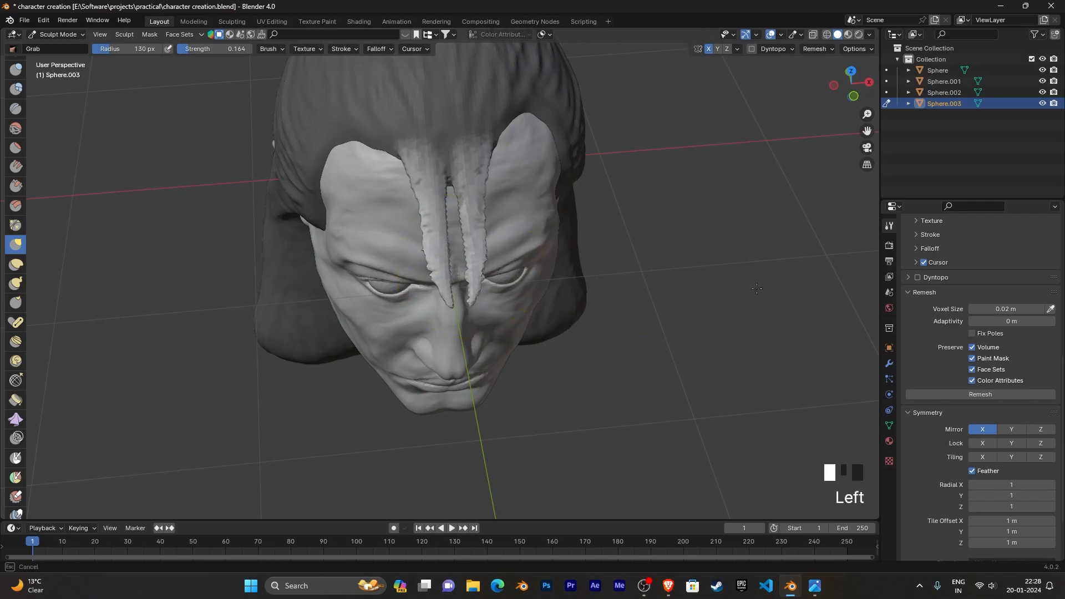
pyautogui.moveTo(488, 205)
pyautogui.mouseDown()
pyautogui.moveTo(593, 193)
pyautogui.moveTo(591, 216)
pyautogui.mouseUp()
pyautogui.moveTo(583, 280)
pyautogui.mouseDown(button='middle')
pyautogui.moveTo(643, 249)
pyautogui.moveTo(492, 245)
pyautogui.mouseUp(button='middle')
pyautogui.hotkey('ctrl', 'r')
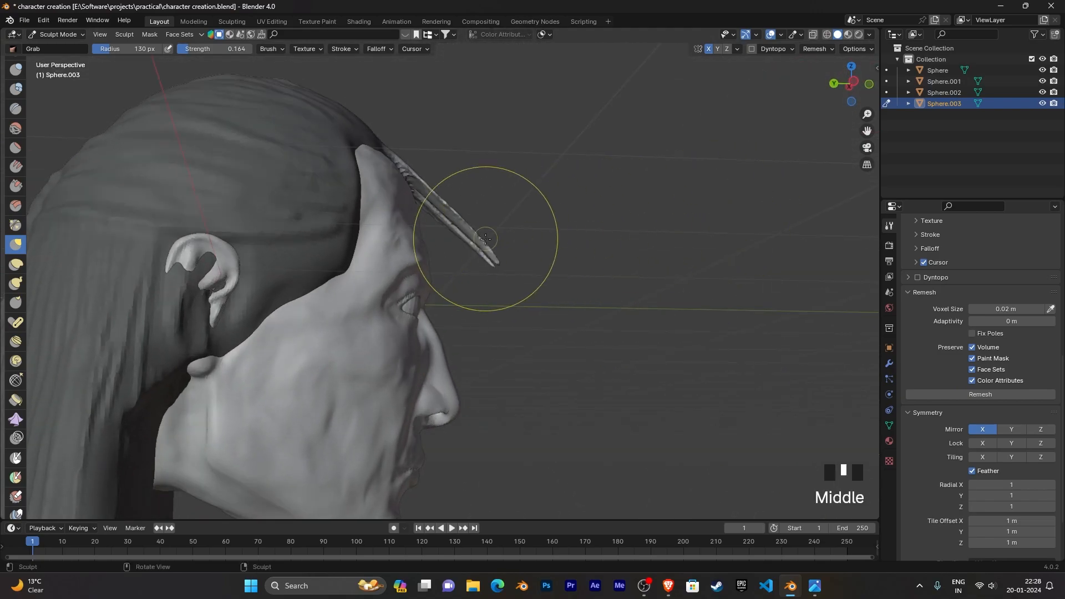
# Step: Bend the two front strands down in front of the face with Grab strokes in side view and remesh
pyautogui.moveTo(492, 253); pyautogui.dragTo(480, 278)
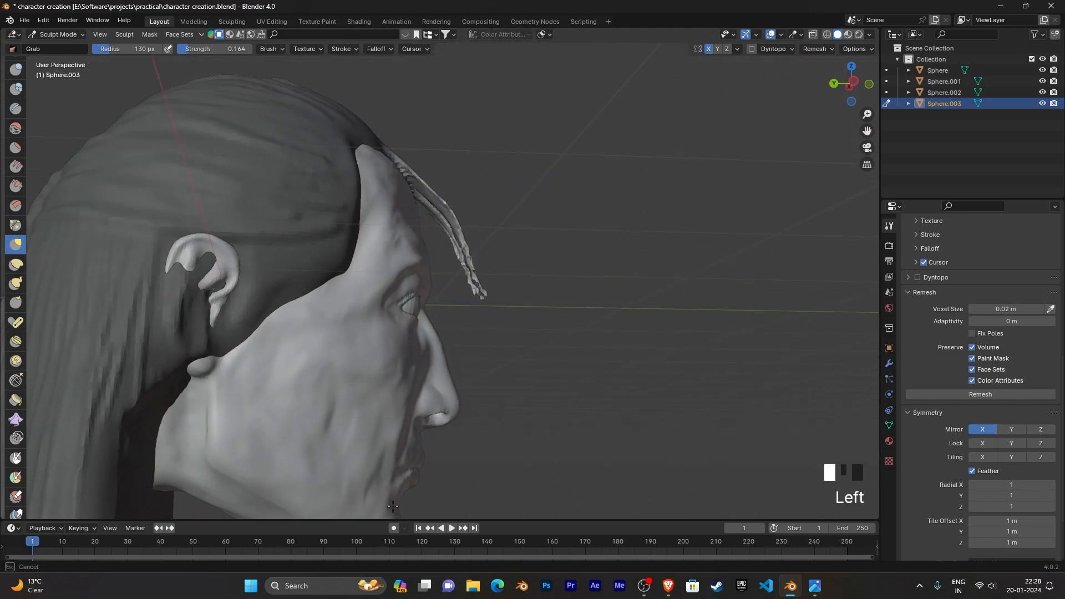
pyautogui.moveTo(379, 571); pyautogui.dragTo(382, 575)
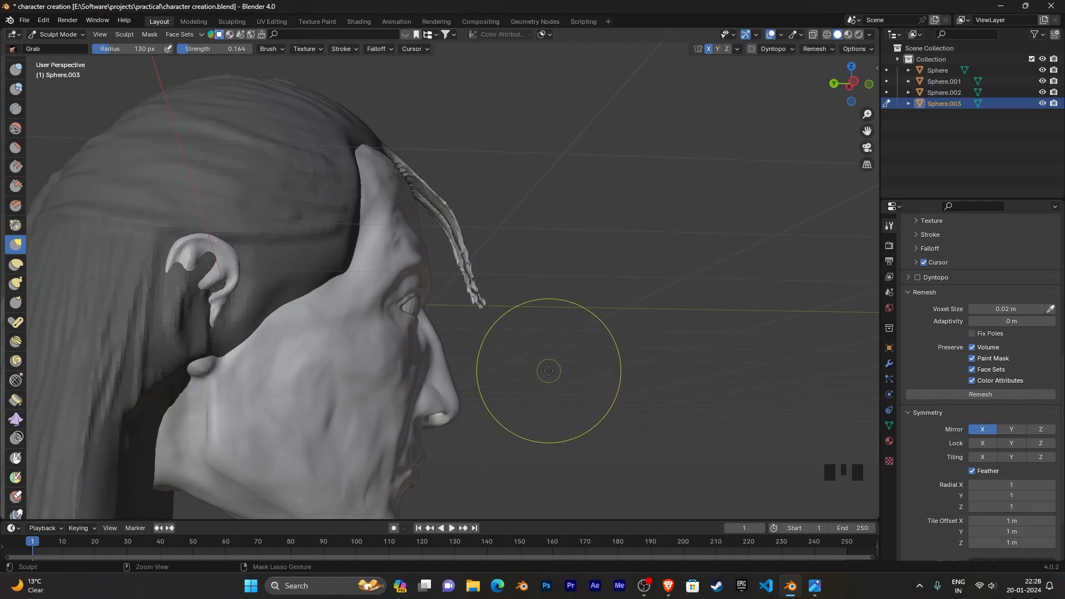
pyautogui.moveTo(548, 370); pyautogui.dragTo(504, 332, button='middle')
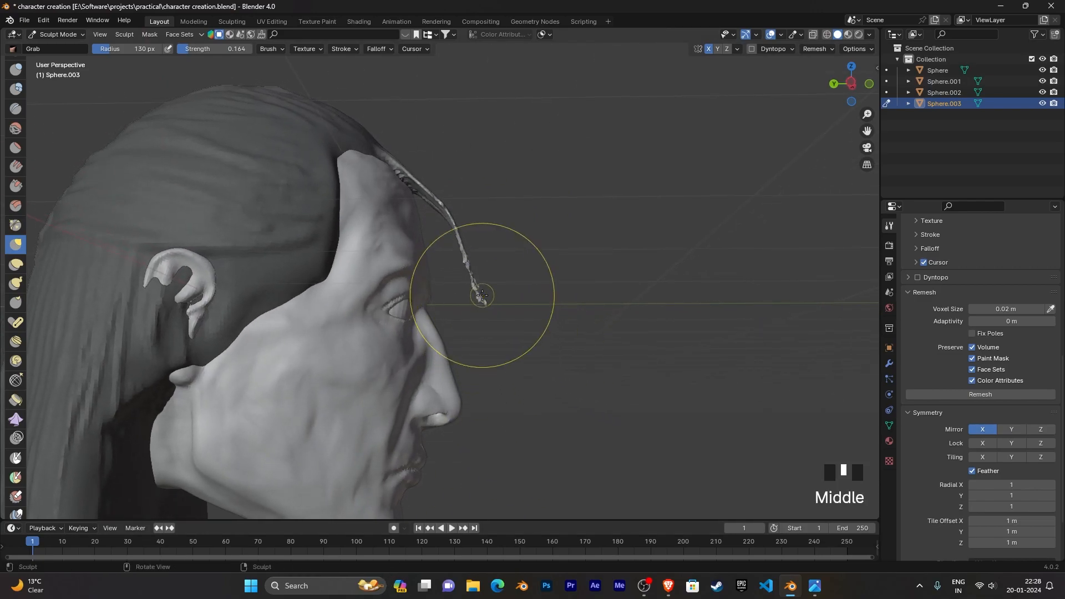
pyautogui.moveTo(483, 286); pyautogui.dragTo(475, 441)
pyautogui.moveTo(516, 399); pyautogui.dragTo(451, 388, button='middle')
pyautogui.hotkey('ctrl', 'r')
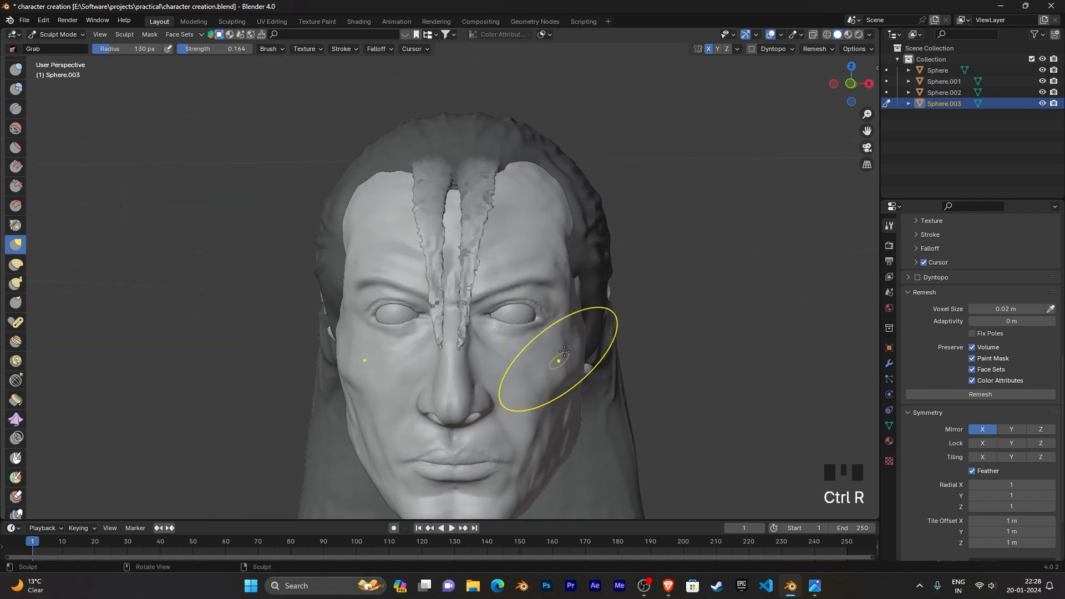
# Step: Adjust the upper part of the front strands over the forehead with the Grab brush from above
pyautogui.moveTo(557, 369); pyautogui.dragTo(579, 355, button='middle')
pyautogui.scroll(3, 582, 351)
pyautogui.scroll(-3, 588, 307)
pyautogui.moveTo(588, 307)
pyautogui.mouseDown(button='middle')
pyautogui.moveTo(570, 321)
pyautogui.moveTo(589, 280)
pyautogui.moveTo(577, 334)
pyautogui.moveTo(588, 407)
pyautogui.mouseUp(button='middle')
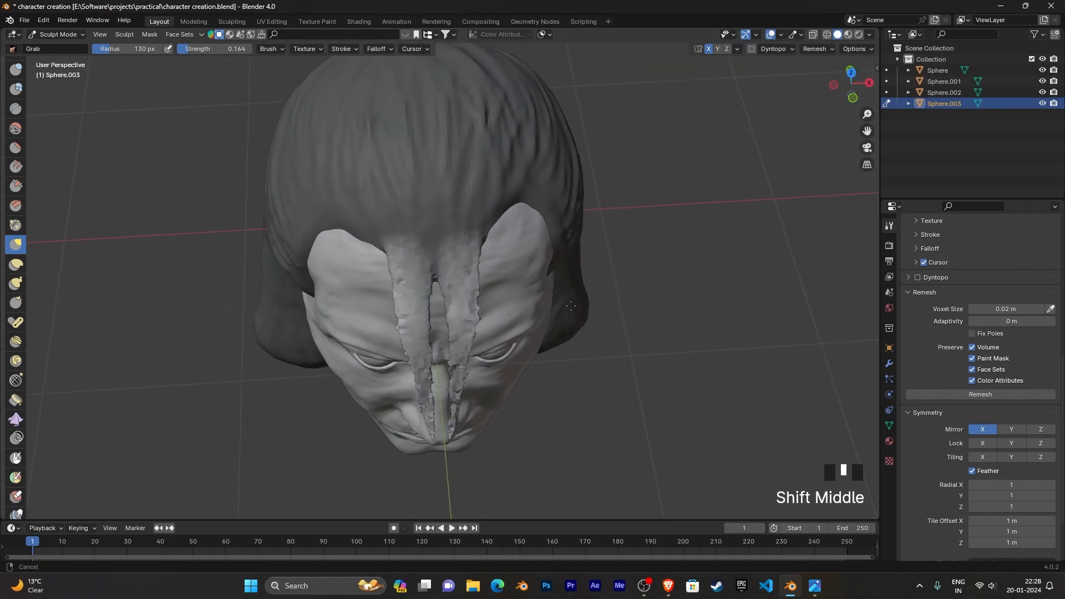
pyautogui.click(445, 251)
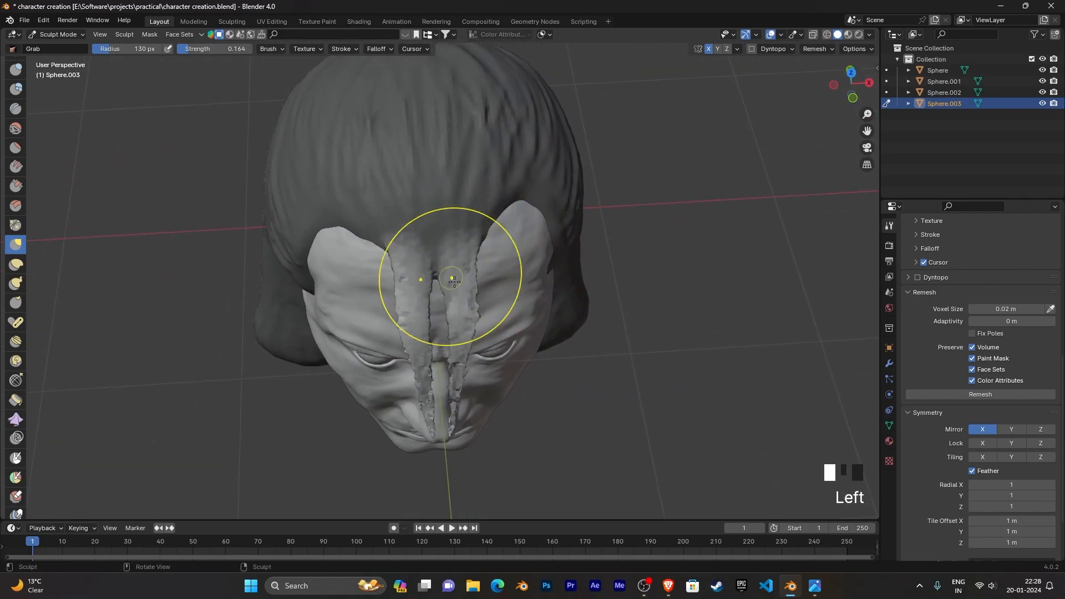
pyautogui.click(475, 319)
# Step: Pull the tips of both front strands down to the mouth with the Grab brush and remesh the hair
pyautogui.moveTo(460, 319); pyautogui.dragTo(447, 253, button='middle')
pyautogui.moveTo(438, 230); pyautogui.dragTo(457, 506)
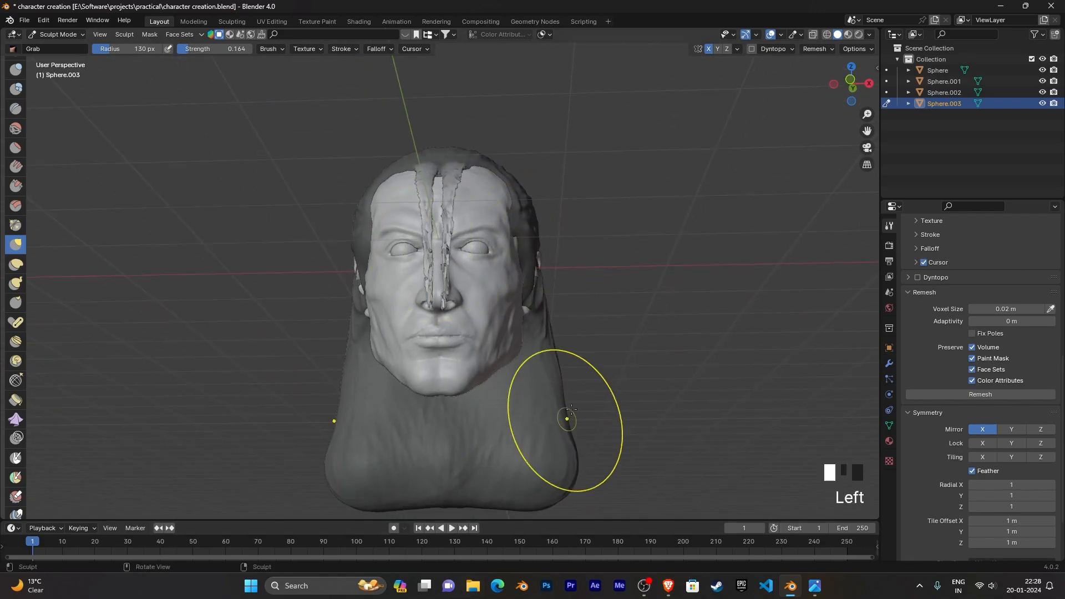
pyautogui.moveTo(580, 263); pyautogui.dragTo(574, 279, button='middle')
pyautogui.moveTo(441, 313); pyautogui.dragTo(445, 347)
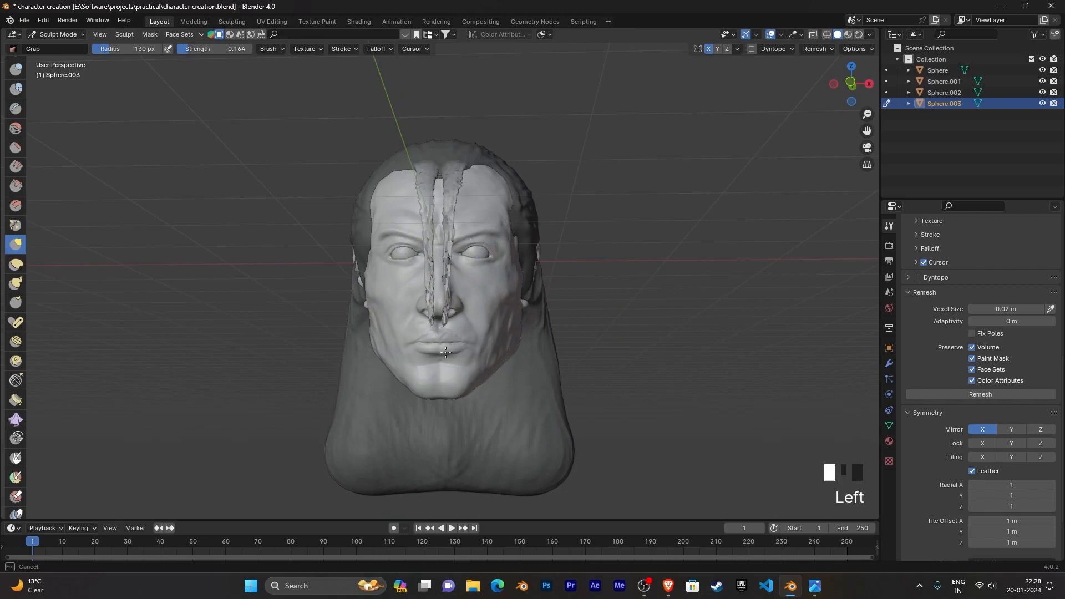
pyautogui.moveTo(461, 494); pyautogui.dragTo(461, 493)
pyautogui.hotkey('ctrl', 'r')
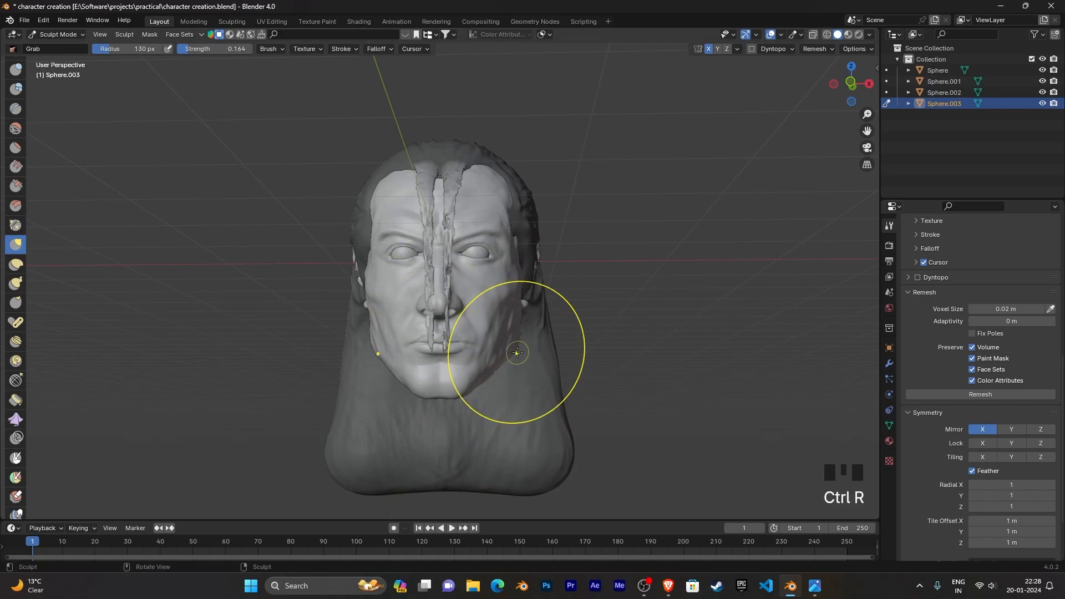
pyautogui.hotkey('ctrl', 'r')
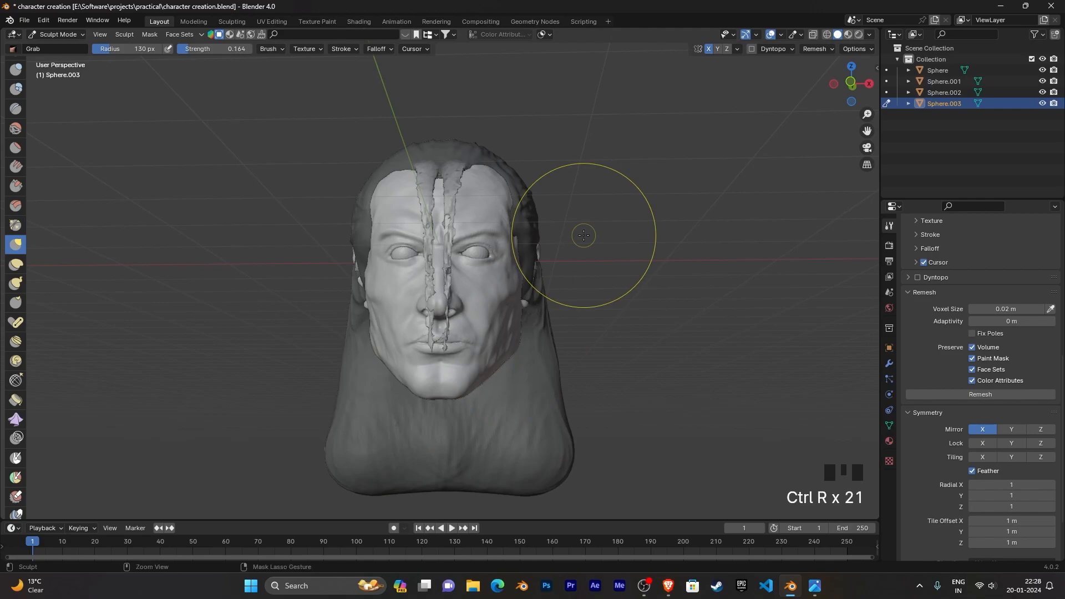
# Step: Raise the roots of the front strands above the hairline, pull the strands back toward the forehead, and remesh
pyautogui.moveTo(583, 236); pyautogui.dragTo(589, 309, button='middle')
pyautogui.scroll(5, 583, 268)
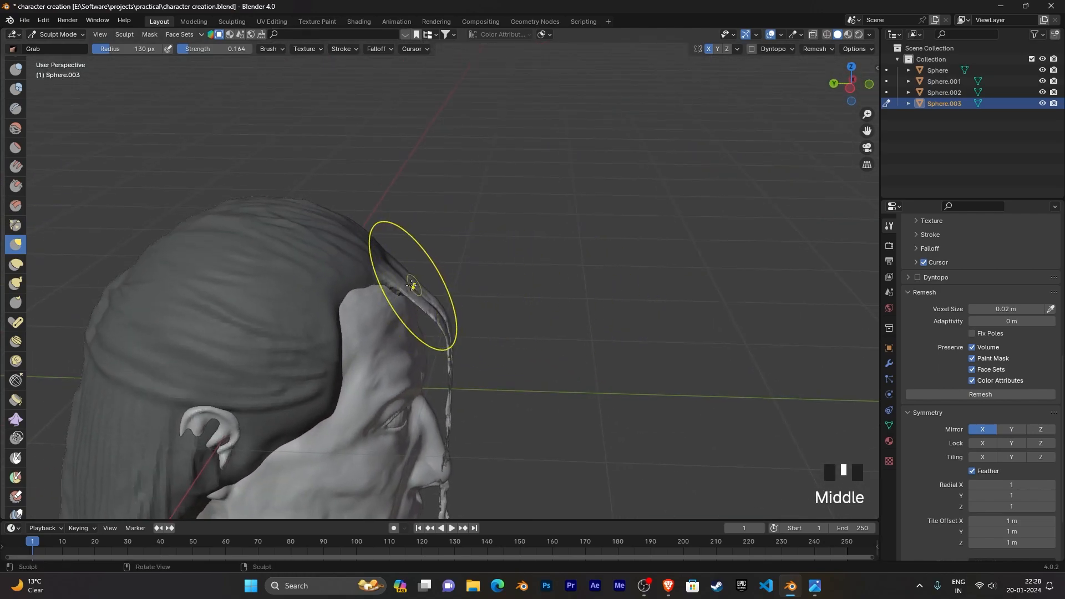
pyautogui.moveTo(408, 290); pyautogui.dragTo(407, 291)
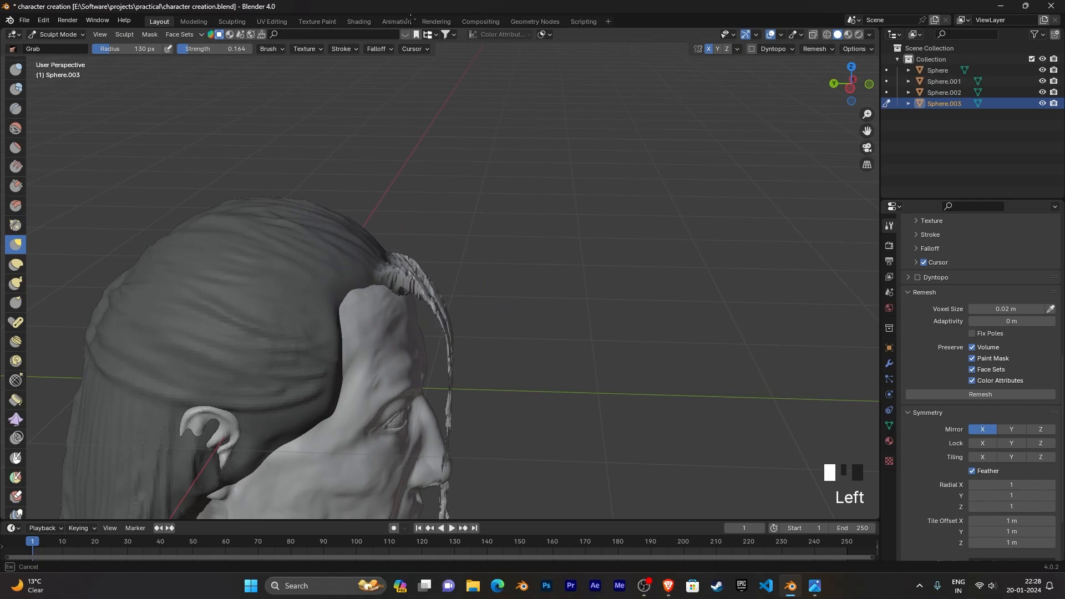
pyautogui.moveTo(405, 2); pyautogui.dragTo(405, 13)
pyautogui.moveTo(550, 282)
pyautogui.mouseDown(button='middle')
pyautogui.moveTo(522, 248)
pyautogui.moveTo(516, 255)
pyautogui.mouseUp(button='middle')
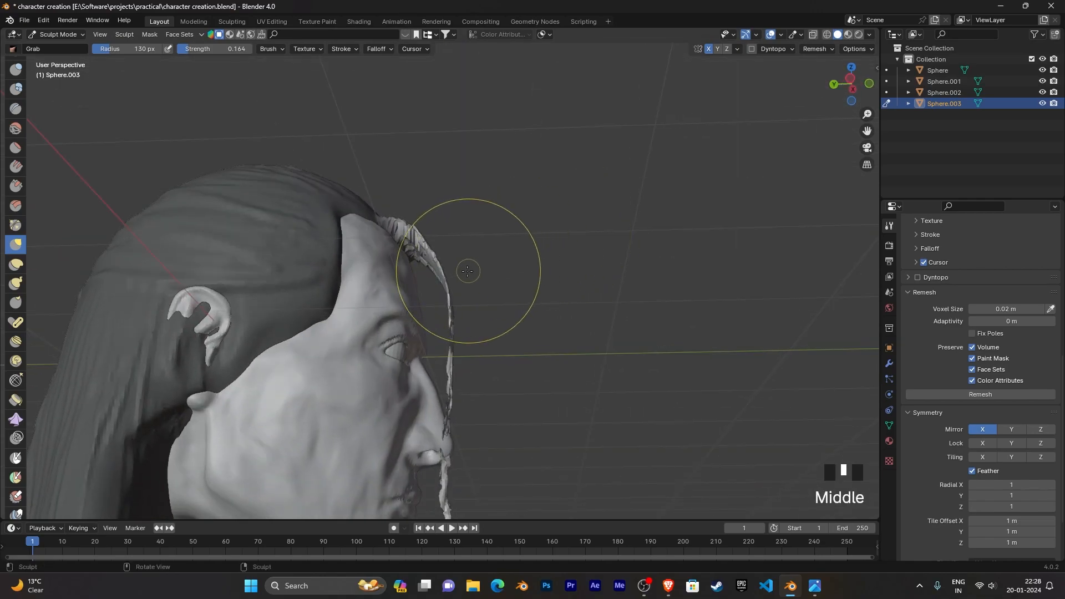
pyautogui.moveTo(444, 279); pyautogui.dragTo(413, 285)
pyautogui.moveTo(278, 298); pyautogui.dragTo(271, 299)
pyautogui.moveTo(551, 290)
pyautogui.mouseDown(button='middle')
pyautogui.moveTo(460, 309)
pyautogui.moveTo(631, 329)
pyautogui.moveTo(593, 316)
pyautogui.moveTo(656, 332)
pyautogui.mouseUp(button='middle')
pyautogui.hotkey('ctrl', 'r')
# Step: Widen and spread the mirrored front strands across the forehead with repeated Grab strokes and remesh
pyautogui.scroll(6, 499, 325)
pyautogui.moveTo(434, 281); pyautogui.dragTo(194, 273)
pyautogui.moveTo(409, 266); pyautogui.dragTo(264, 235)
pyautogui.moveTo(371, 238); pyautogui.dragTo(288, 238)
pyautogui.moveTo(379, 247); pyautogui.dragTo(322, 260)
pyautogui.moveTo(425, 318)
pyautogui.mouseDown()
pyautogui.moveTo(382, 317)
pyautogui.moveTo(399, 311)
pyautogui.moveTo(406, 266)
pyautogui.moveTo(382, 261)
pyautogui.mouseUp()
pyautogui.moveTo(455, 249)
pyautogui.mouseDown()
pyautogui.moveTo(395, 246)
pyautogui.moveTo(428, 238)
pyautogui.moveTo(440, 285)
pyautogui.mouseUp()
pyautogui.moveTo(439, 285); pyautogui.dragTo(436, 314, button='middle')
pyautogui.moveTo(435, 313)
pyautogui.mouseDown()
pyautogui.moveTo(393, 314)
pyautogui.moveTo(397, 325)
pyautogui.mouseUp()
pyautogui.moveTo(427, 327); pyautogui.dragTo(360, 328)
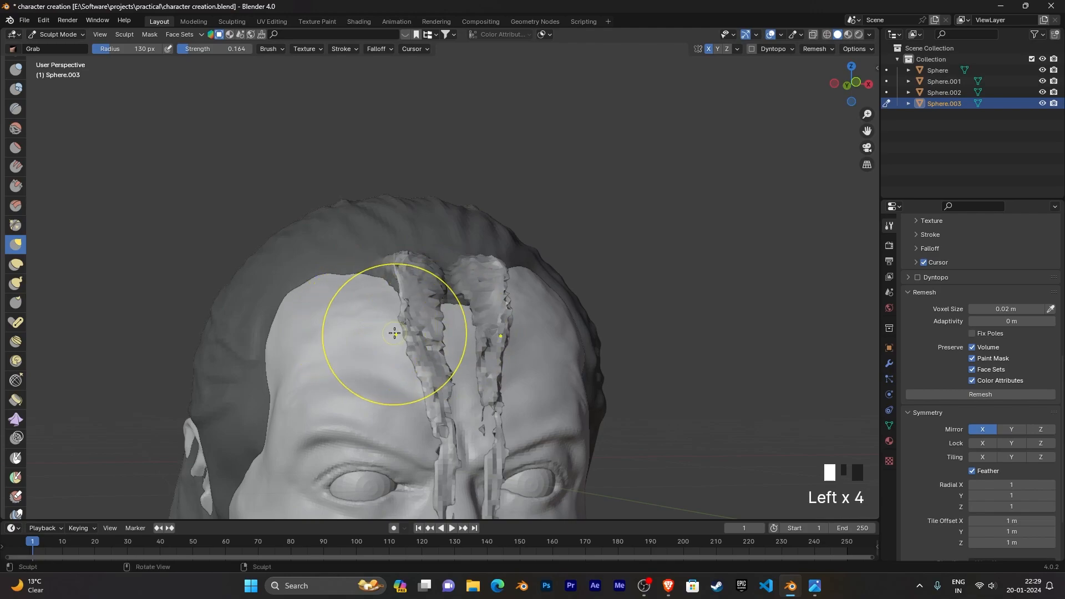
pyautogui.hotkey('ctrl', 'r')
# Step: Thicken the upper part of the front strands using the Inflate brush with a 38 px radius
pyautogui.moveTo(511, 333)
pyautogui.mouseDown(button='middle')
pyautogui.moveTo(458, 310)
pyautogui.moveTo(488, 328)
pyautogui.moveTo(643, 328)
pyautogui.moveTo(579, 324)
pyautogui.mouseUp(button='middle')
pyautogui.scroll(-10, 16, 274)
pyautogui.scroll(15, 19, 274)
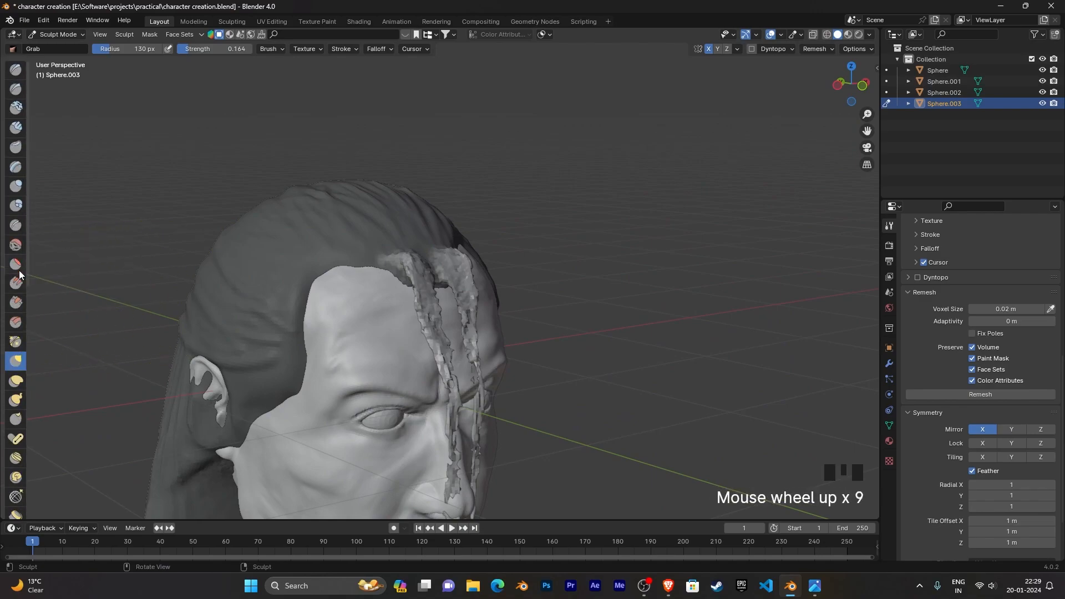
pyautogui.click(15, 186)
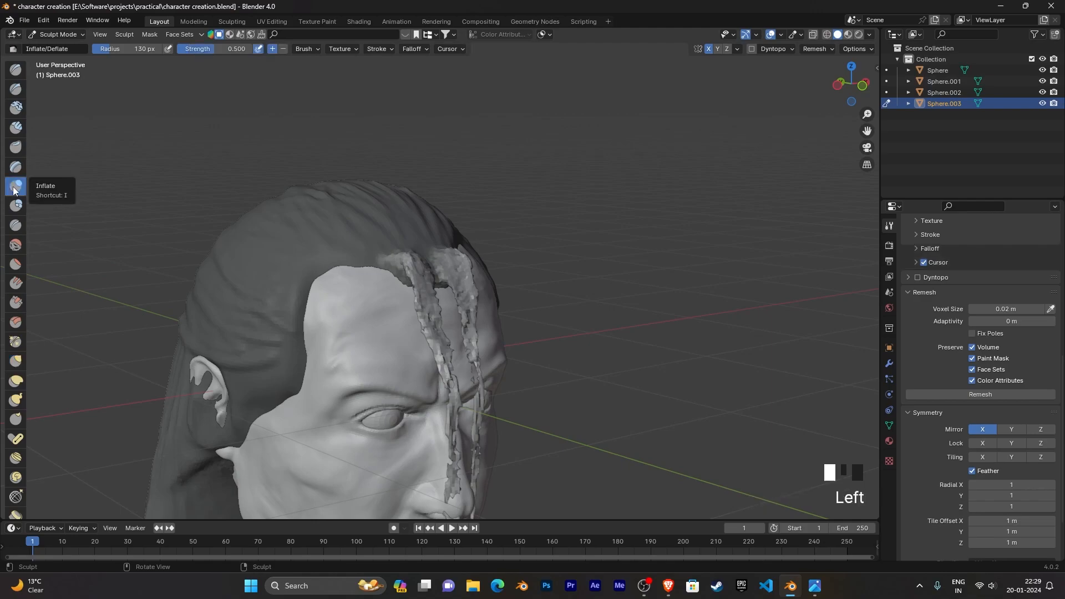
pyautogui.press('f')
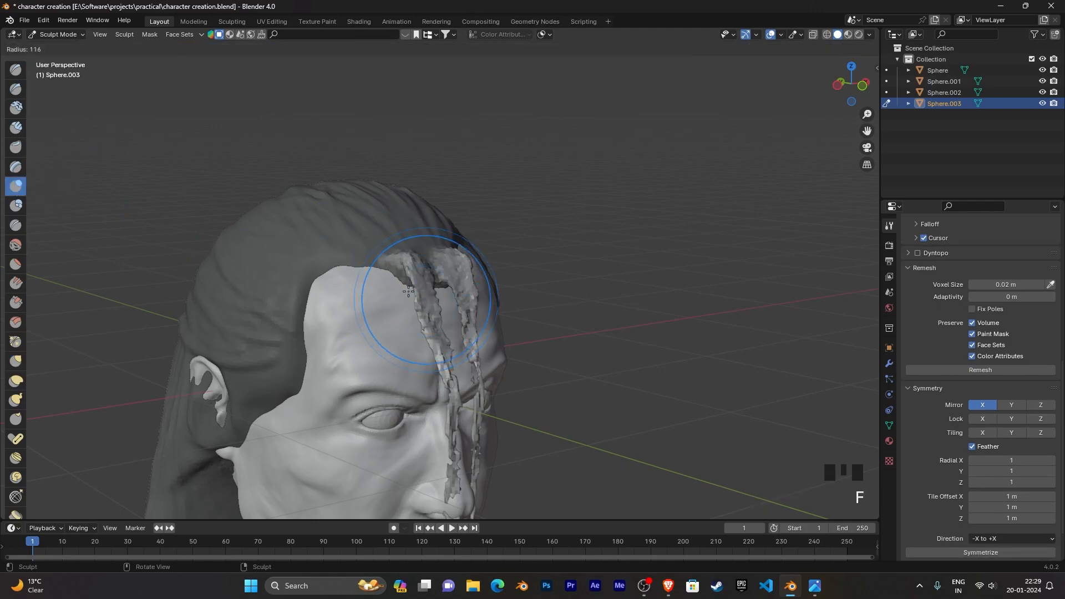
pyautogui.click(374, 278)
pyautogui.moveTo(632, 236); pyautogui.dragTo(662, 224, button='middle')
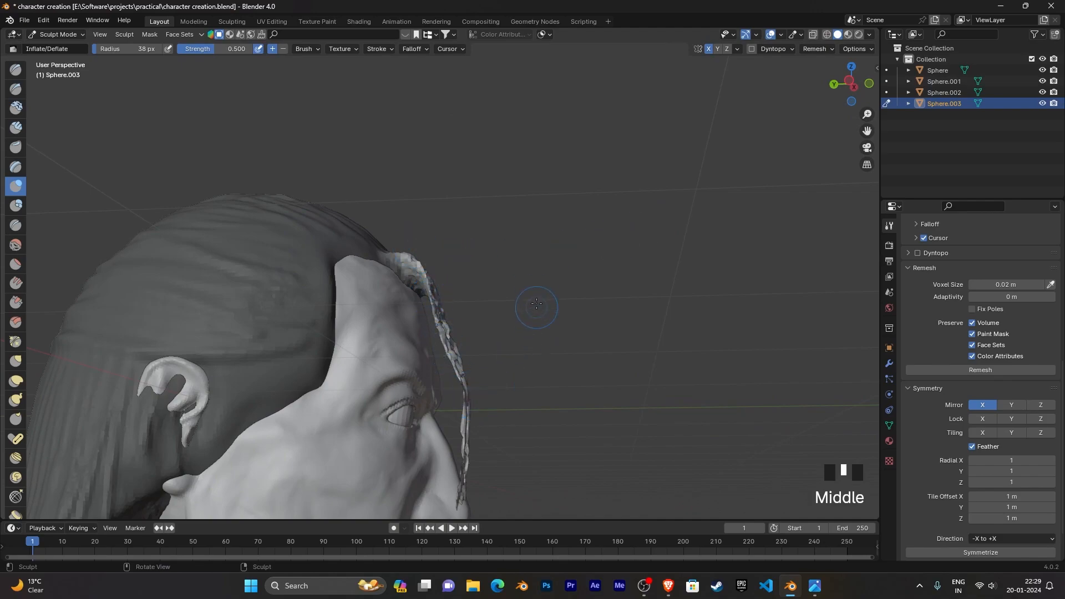
pyautogui.moveTo(536, 307); pyautogui.dragTo(507, 325, button='middle')
pyautogui.scroll(6, 507, 326)
pyautogui.click(410, 350)
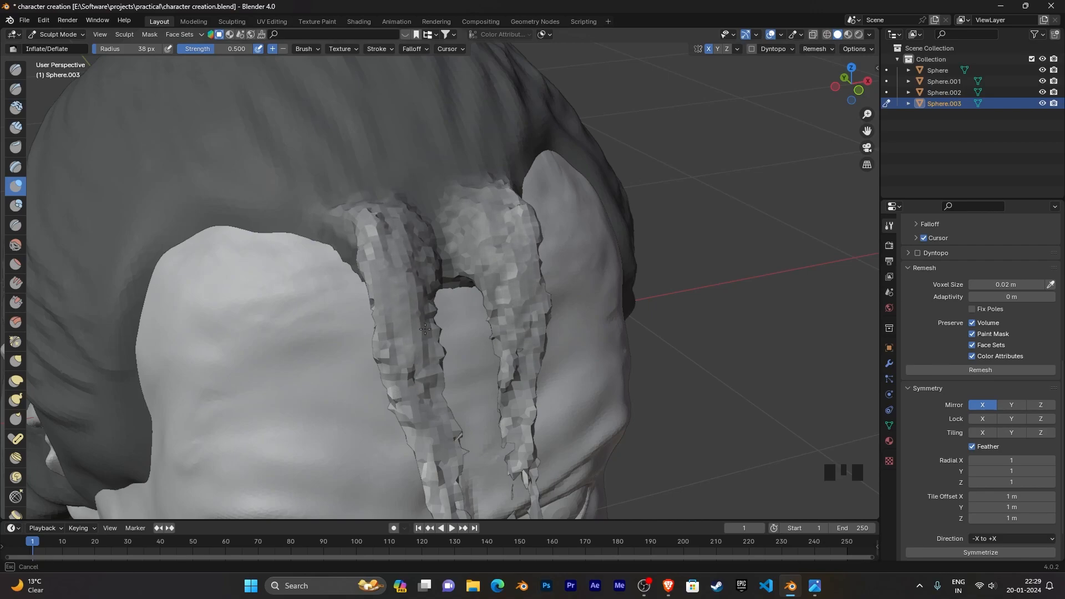
pyautogui.scroll(-2, 433, 371)
# Step: Inflate the front strands along their length from the forehead down to the mouth
pyautogui.moveTo(433, 371); pyautogui.dragTo(518, 217, button='middle')
pyautogui.moveTo(427, 190)
pyautogui.mouseDown()
pyautogui.moveTo(432, 242)
pyautogui.moveTo(436, 211)
pyautogui.mouseUp()
pyautogui.moveTo(418, 163); pyautogui.dragTo(443, 378)
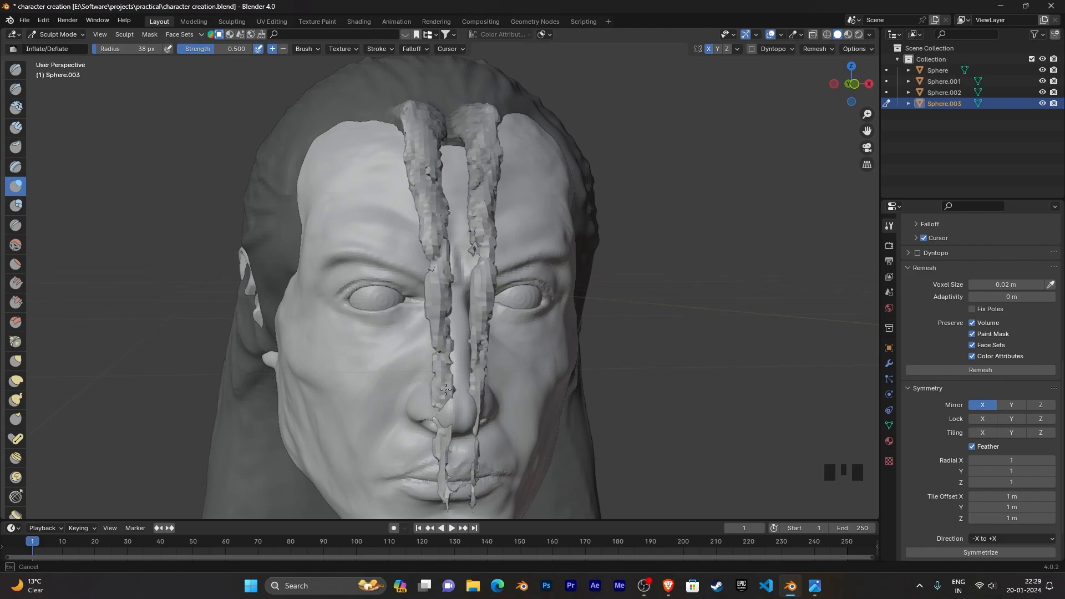
pyautogui.scroll(-1, 520, 347)
pyautogui.moveTo(519, 346)
pyautogui.mouseDown(button='middle')
pyautogui.moveTo(550, 356)
pyautogui.moveTo(489, 255)
pyautogui.mouseUp(button='middle')
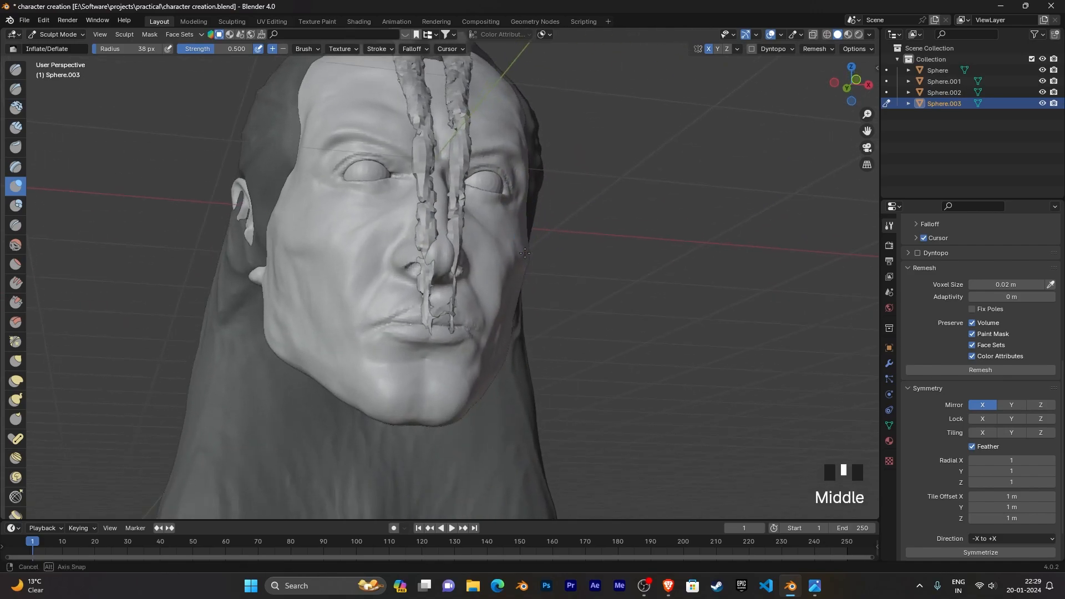
pyautogui.moveTo(458, 274); pyautogui.dragTo(452, 297)
# Step: Inflate the sides of the front strands near their roots at the hairline and remesh the hair
pyautogui.moveTo(452, 297)
pyautogui.mouseDown(button='middle')
pyautogui.moveTo(618, 278)
pyautogui.moveTo(562, 324)
pyautogui.moveTo(468, 309)
pyautogui.mouseUp(button='middle')
pyautogui.scroll(4, 528, 311)
pyautogui.moveTo(416, 325); pyautogui.dragTo(411, 340)
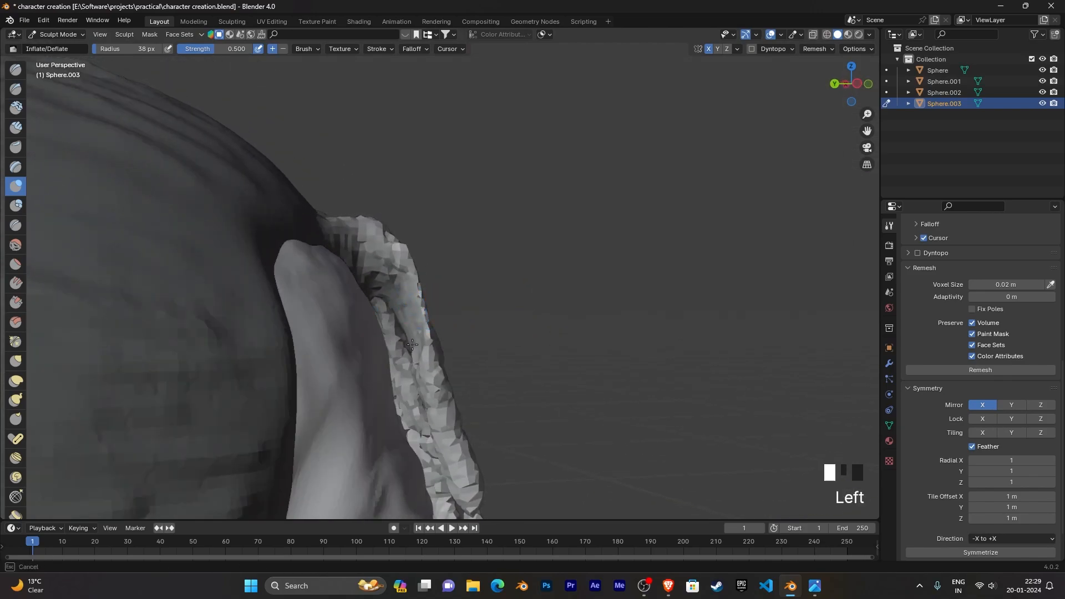
pyautogui.moveTo(432, 323); pyautogui.dragTo(447, 262, button='middle')
pyautogui.scroll(3, 447, 262)
pyautogui.moveTo(261, 275); pyautogui.dragTo(281, 273)
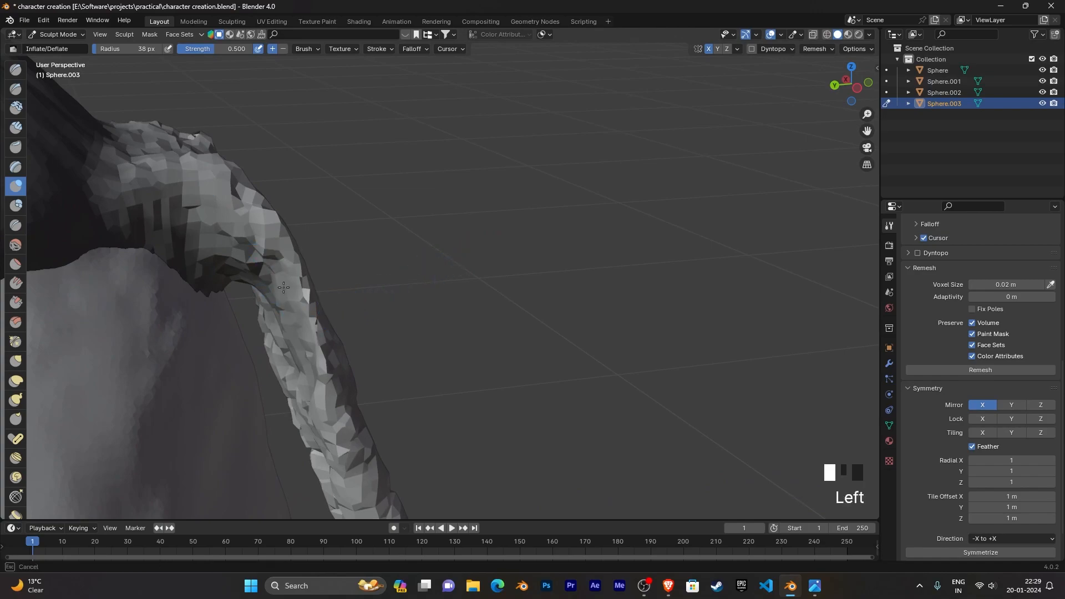
pyautogui.hotkey('ctrl', 'r')
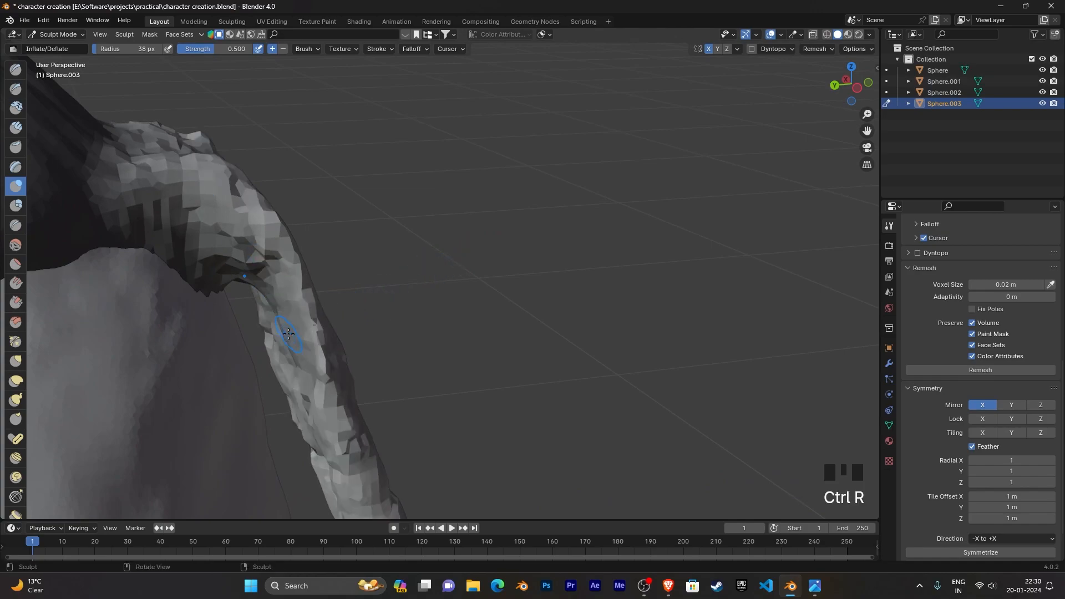
# Step: Fill out the curved bend of the strands over the upper forehead with more Inflate strokes and remesh
pyautogui.moveTo(284, 291); pyautogui.dragTo(271, 277)
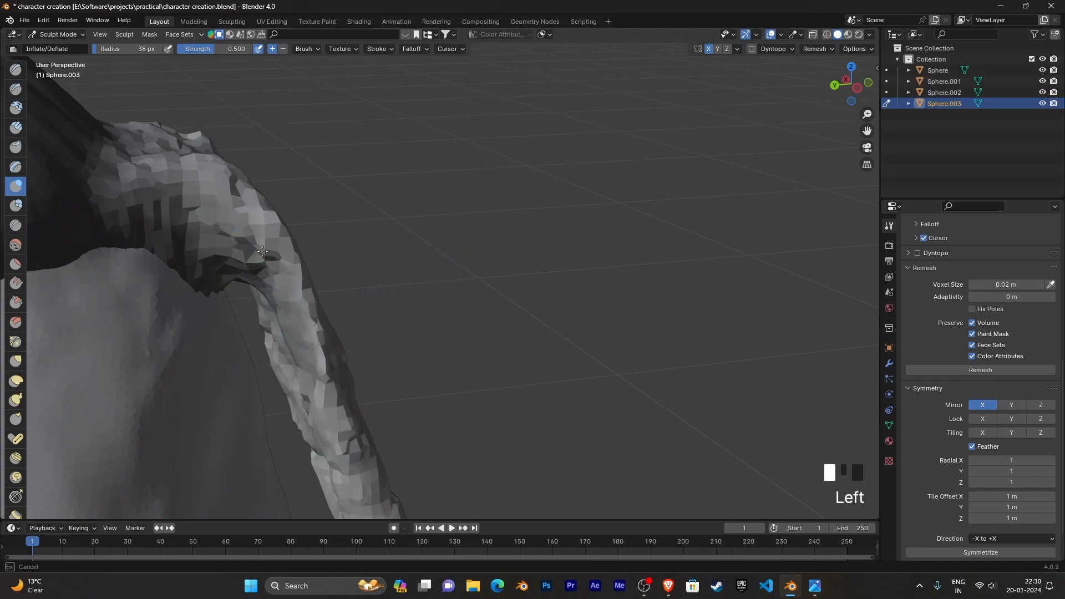
pyautogui.scroll(-2, 263, 251)
pyautogui.moveTo(263, 252); pyautogui.dragTo(348, 318, button='middle')
pyautogui.click(349, 317)
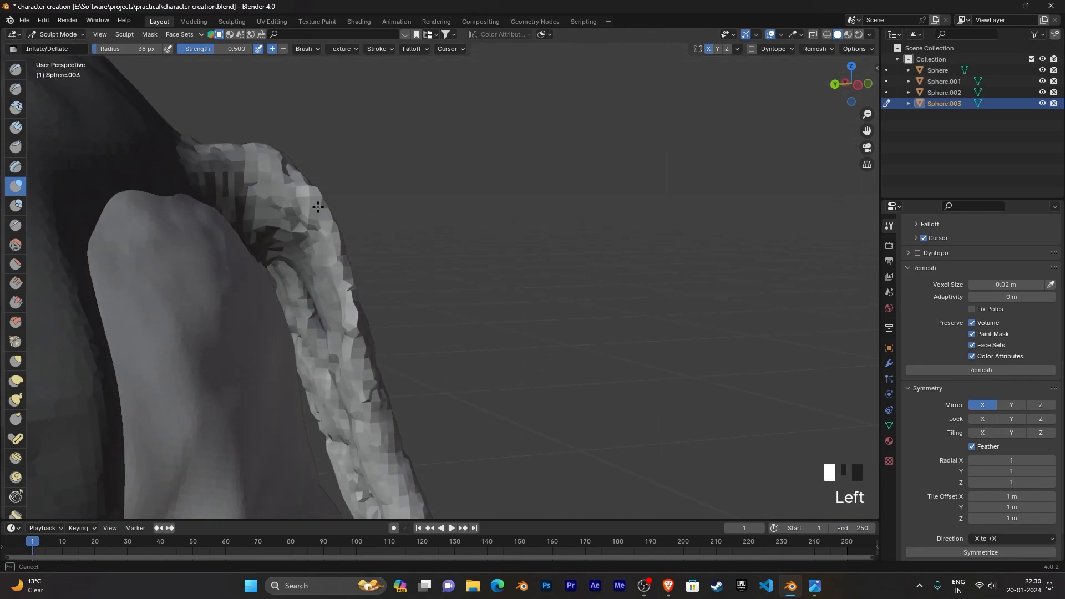
pyautogui.scroll(-2, 409, 305)
pyautogui.moveTo(409, 304); pyautogui.dragTo(233, 325, button='middle')
pyautogui.click(351, 198)
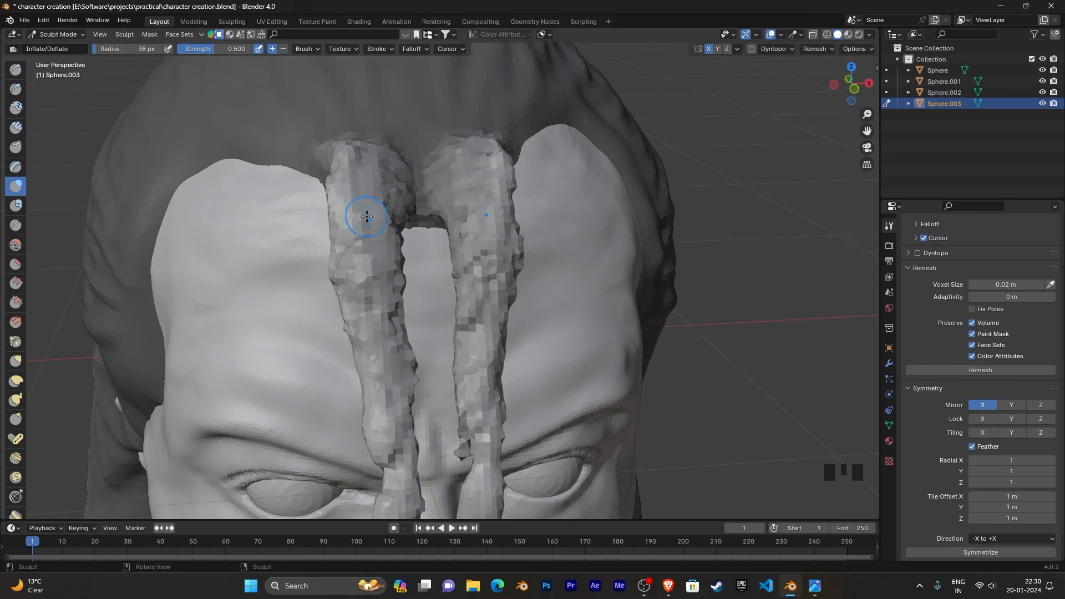
pyautogui.hotkey('ctrl', 'r')
# Step: Raise the Inflate strength to 0.727 and thicken the strands from the hairline down to the brows
pyautogui.hotkey('shift', 'f')
pyautogui.click(380, 231)
pyautogui.moveTo(381, 231)
pyautogui.mouseDown()
pyautogui.moveTo(367, 244)
pyautogui.moveTo(389, 199)
pyautogui.moveTo(383, 324)
pyautogui.moveTo(352, 175)
pyautogui.mouseUp()
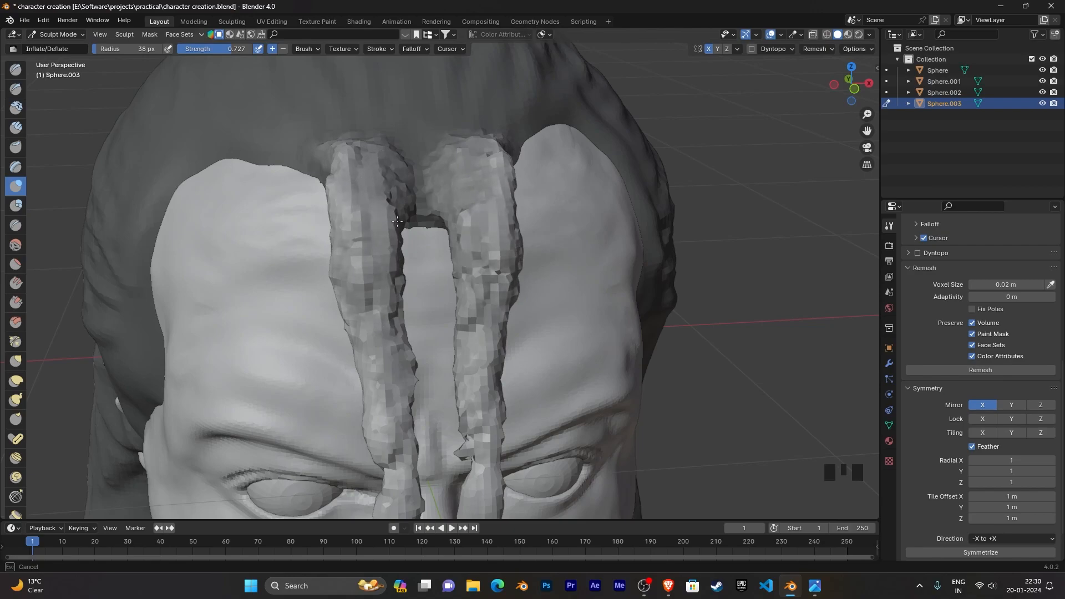
pyautogui.moveTo(382, 355)
pyautogui.mouseDown()
pyautogui.moveTo(357, 360)
pyautogui.moveTo(366, 328)
pyautogui.moveTo(402, 377)
pyautogui.mouseUp()
# Step: Inflate the thin sections of the front strands between the brows and beside the nose
pyautogui.scroll(-2, 403, 377)
pyautogui.moveTo(423, 351)
pyautogui.mouseDown(button='middle')
pyautogui.moveTo(499, 178)
pyautogui.moveTo(535, 357)
pyautogui.moveTo(561, 303)
pyautogui.moveTo(589, 364)
pyautogui.moveTo(536, 340)
pyautogui.moveTo(565, 369)
pyautogui.moveTo(545, 279)
pyautogui.moveTo(327, 216)
pyautogui.mouseUp(button='middle')
pyautogui.scroll(4, 544, 279)
pyautogui.moveTo(328, 224)
pyautogui.mouseDown()
pyautogui.moveTo(332, 236)
pyautogui.moveTo(337, 197)
pyautogui.mouseUp()
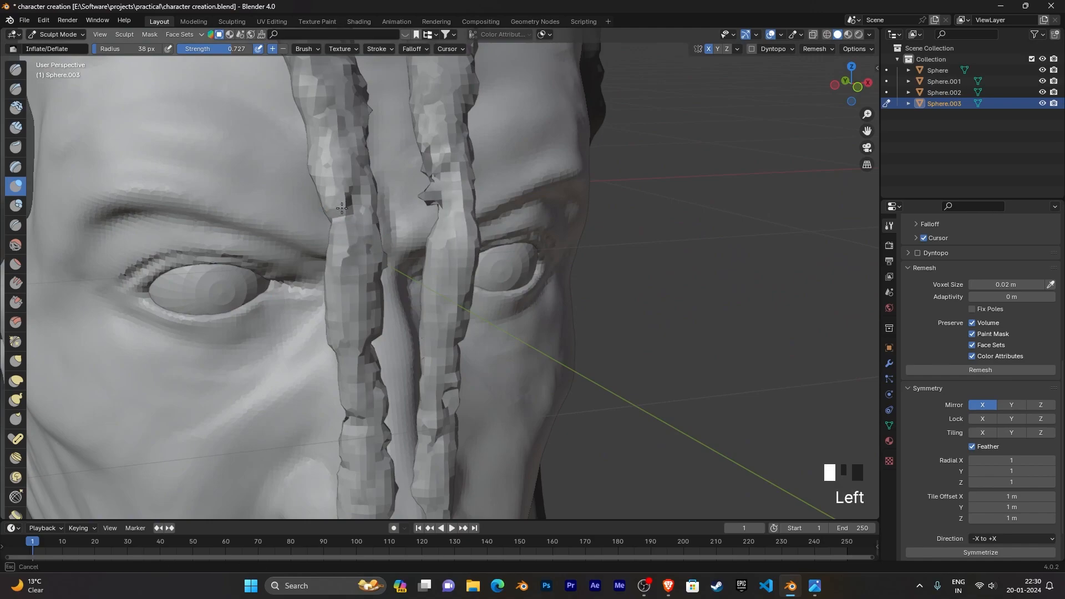
pyautogui.moveTo(353, 263)
pyautogui.mouseDown()
pyautogui.moveTo(351, 219)
pyautogui.moveTo(331, 227)
pyautogui.mouseUp()
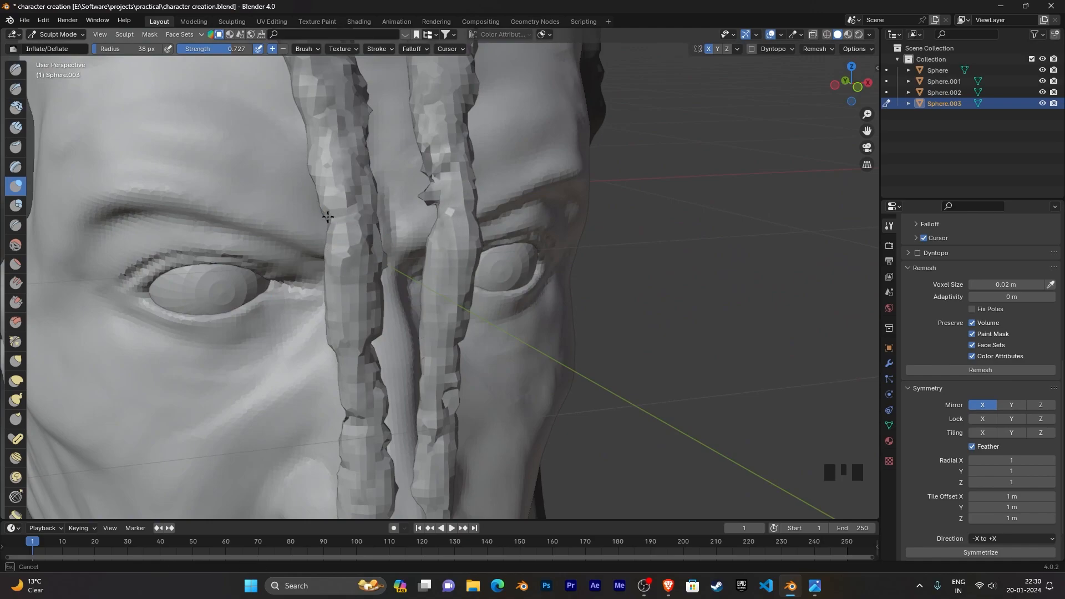
pyautogui.scroll(-2, 328, 228)
pyautogui.moveTo(447, 333); pyautogui.dragTo(361, 321, button='middle')
pyautogui.scroll(-1, 285, 314)
pyautogui.moveTo(285, 314); pyautogui.dragTo(448, 305, button='middle')
# Step: Smooth the lumpy surface and edges of the front strands beside the nose
pyautogui.moveTo(480, 318)
pyautogui.keyDown('shift'); pyautogui.mouseDown(button='middle')
pyautogui.moveTo(456, 256)
pyautogui.moveTo(494, 316)
pyautogui.moveTo(480, 191)
pyautogui.moveTo(494, 257)
pyautogui.moveTo(567, 327)
pyautogui.moveTo(500, 300)
pyautogui.moveTo(493, 226)
pyautogui.moveTo(409, 237)
pyautogui.mouseUp(button='middle'); pyautogui.keyUp('shift')
pyautogui.scroll(-2, 456, 257)
pyautogui.scroll(1, 480, 192)
pyautogui.scroll(4, 481, 191)
pyautogui.keyDown('shift'); pyautogui.moveTo(408, 237); pyautogui.dragTo(414, 220); pyautogui.keyUp('shift')
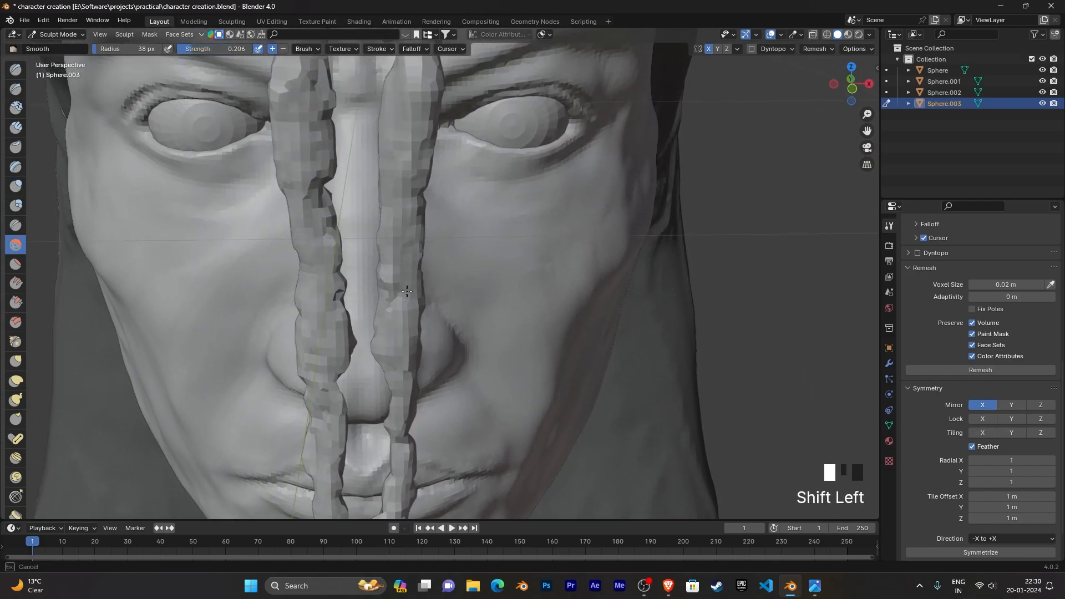
pyautogui.keyDown('shift'); pyautogui.moveTo(347, 223); pyautogui.dragTo(321, 227); pyautogui.keyUp('shift')
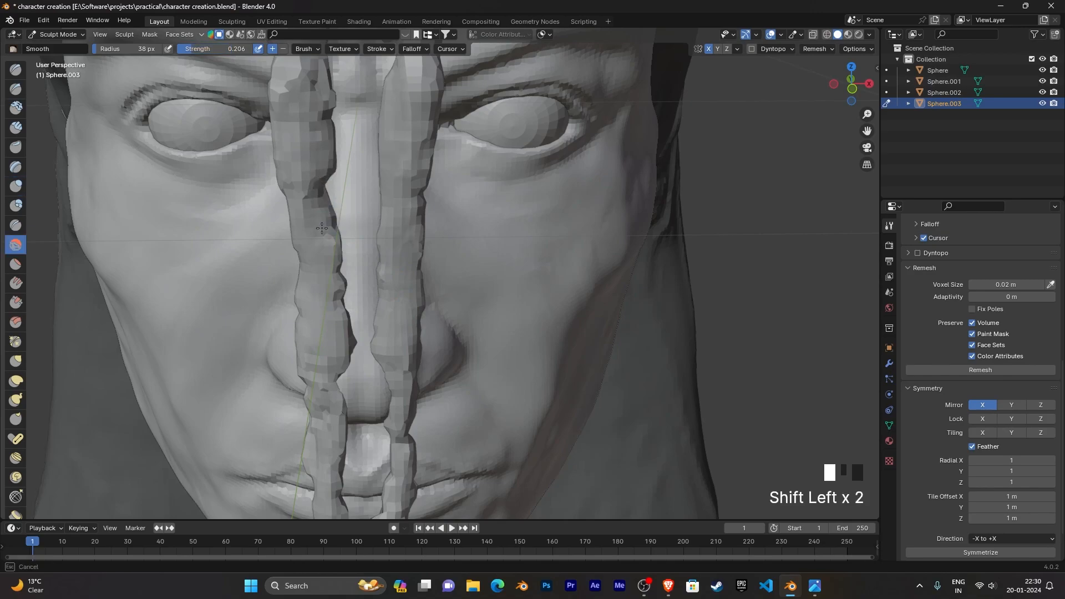
pyautogui.keyDown('shift'); pyautogui.moveTo(330, 331); pyautogui.dragTo(344, 268); pyautogui.keyUp('shift')
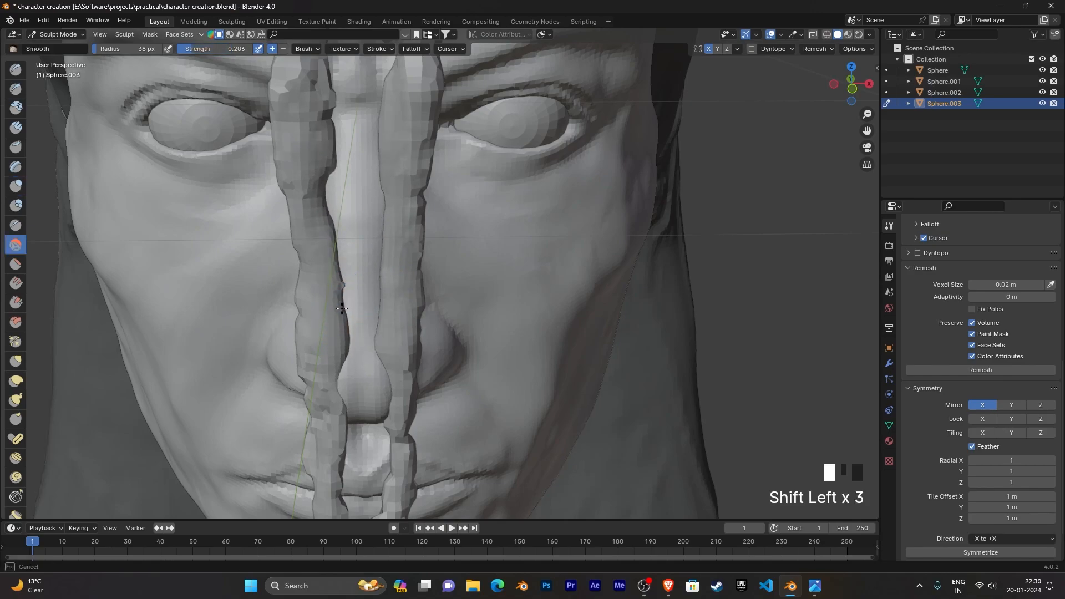
# Step: Smooth the front strands from the bridge of the nose up over the brows and lower forehead
pyautogui.moveTo(427, 309); pyautogui.dragTo(506, 324, button='middle')
pyautogui.moveTo(343, 242)
pyautogui.keyDown('shift'); pyautogui.mouseDown()
pyautogui.moveTo(333, 166)
pyautogui.moveTo(338, 257)
pyautogui.mouseUp(); pyautogui.keyUp('shift')
pyautogui.moveTo(440, 285)
pyautogui.mouseDown(button='middle')
pyautogui.moveTo(351, 268)
pyautogui.moveTo(388, 435)
pyautogui.mouseUp(button='middle')
pyautogui.moveTo(395, 369)
pyautogui.keyDown('shift'); pyautogui.mouseDown()
pyautogui.moveTo(400, 355)
pyautogui.moveTo(383, 357)
pyautogui.mouseUp(); pyautogui.keyUp('shift')
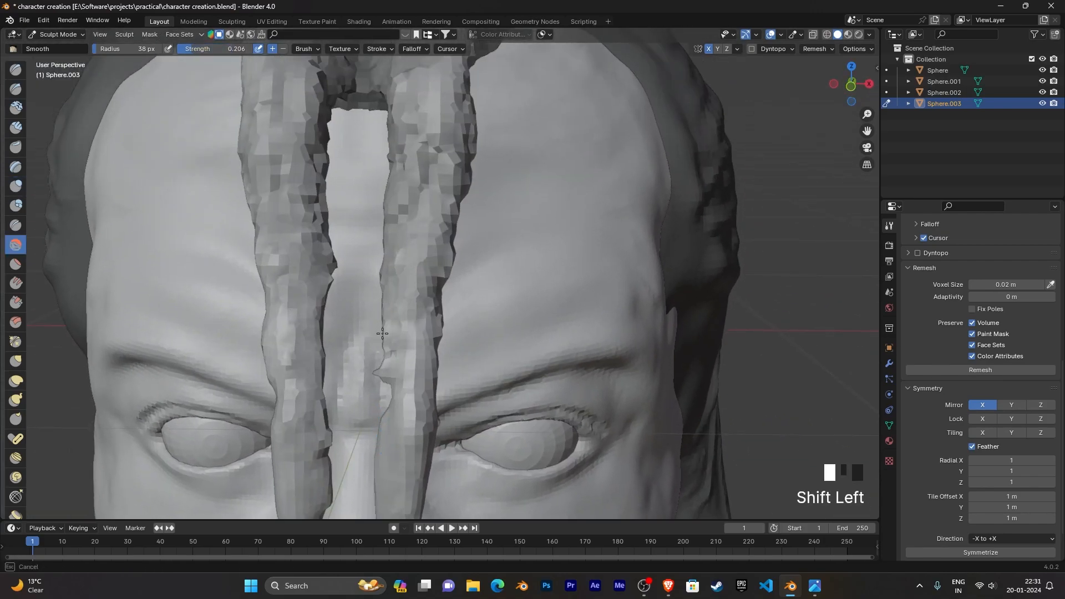
pyautogui.moveTo(392, 437)
pyautogui.keyDown('shift'); pyautogui.mouseDown()
pyautogui.moveTo(424, 377)
pyautogui.moveTo(441, 239)
pyautogui.moveTo(427, 421)
pyautogui.moveTo(436, 301)
pyautogui.mouseUp(); pyautogui.keyUp('shift')
pyautogui.scroll(-5, 436, 301)
pyautogui.moveTo(427, 314); pyautogui.dragTo(432, 337, button='middle')
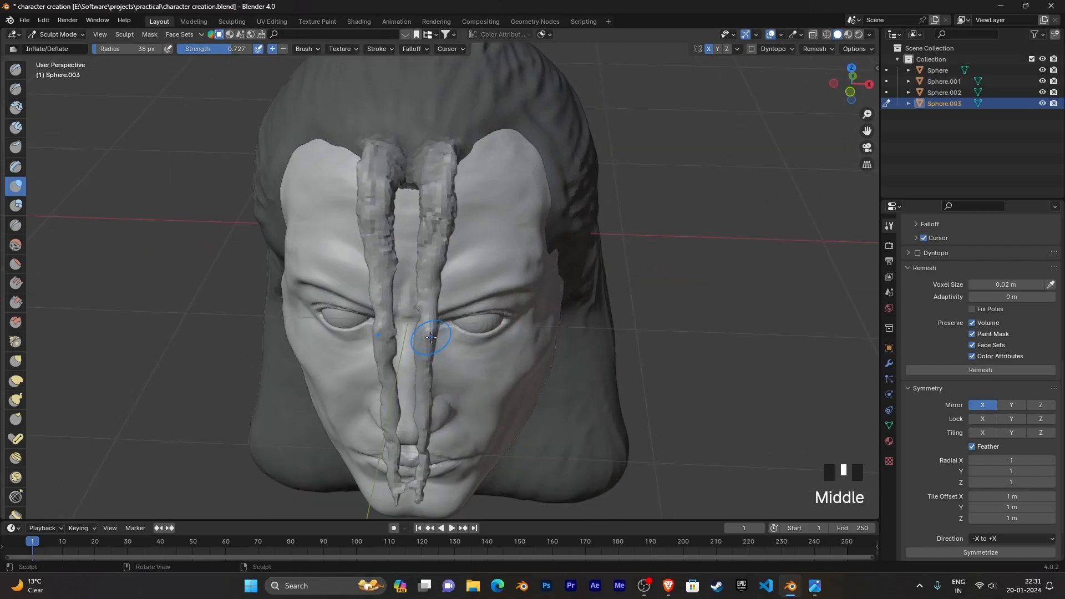
# Step: Smooth both front strands along their full length, from the hairline down to the tips at the mouth
pyautogui.keyDown('shift'); pyautogui.moveTo(433, 281); pyautogui.dragTo(429, 160); pyautogui.keyUp('shift')
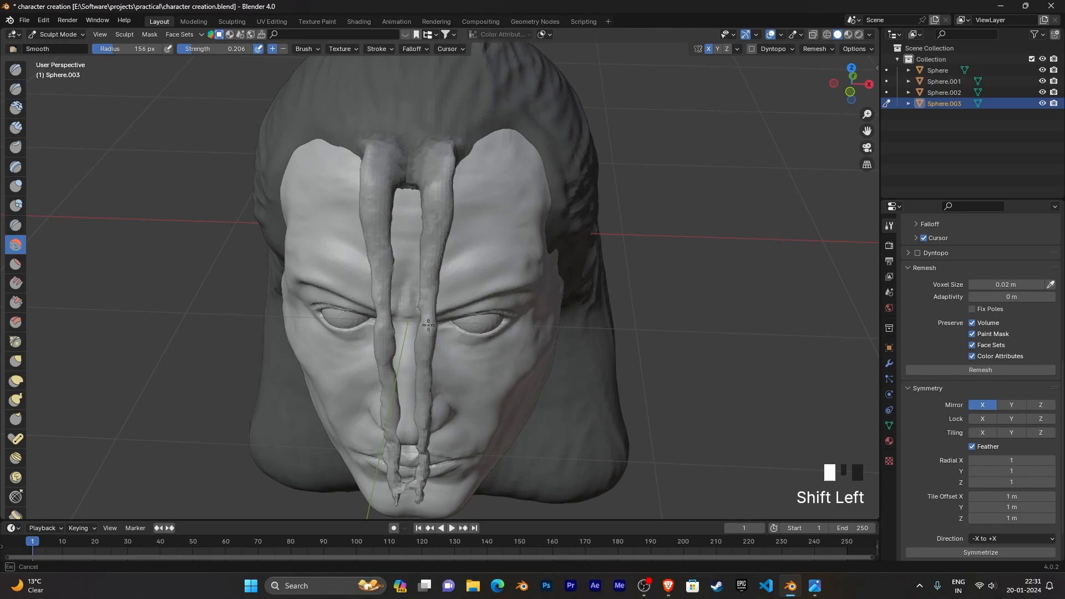
pyautogui.moveTo(440, 380); pyautogui.dragTo(410, 426, button='middle')
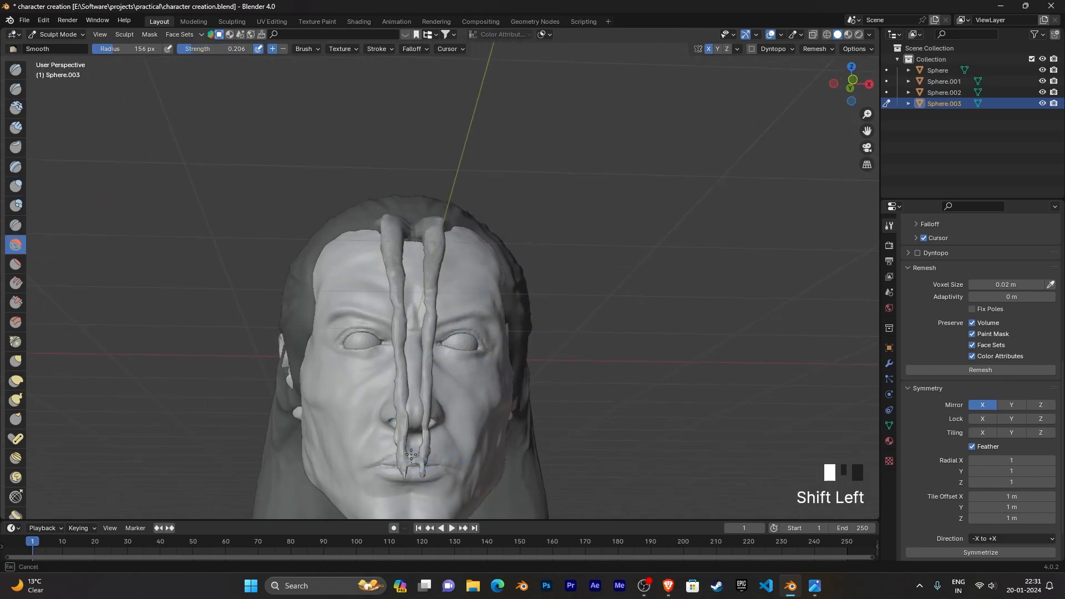
pyautogui.keyDown('shift'); pyautogui.moveTo(413, 478); pyautogui.dragTo(414, 465); pyautogui.keyUp('shift')
pyautogui.moveTo(420, 207)
pyautogui.keyDown('shift'); pyautogui.mouseDown()
pyautogui.moveTo(409, 356)
pyautogui.moveTo(416, 333)
pyautogui.mouseUp(); pyautogui.keyUp('shift')
pyautogui.moveTo(437, 261); pyautogui.dragTo(622, 314, button='middle')
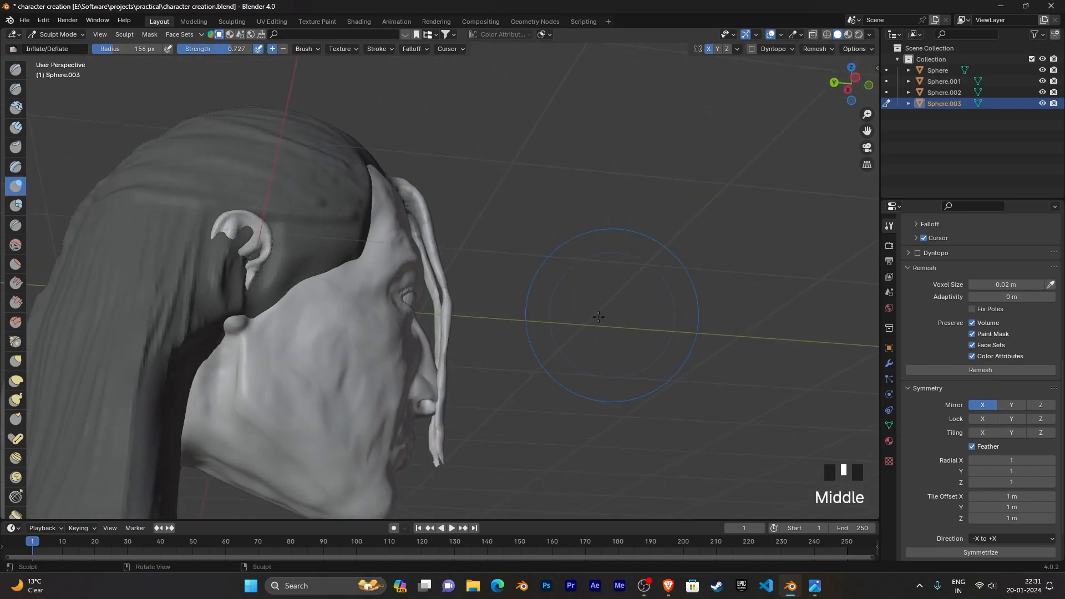
pyautogui.keyDown('shift'); pyautogui.moveTo(424, 247); pyautogui.dragTo(429, 260); pyautogui.keyUp('shift')
# Step: Set the Inflate radius to 38 px and deflate the web of hair joining the two strand tips above the mouth
pyautogui.moveTo(443, 488)
pyautogui.mouseDown(button='middle')
pyautogui.moveTo(488, 388)
pyautogui.moveTo(518, 226)
pyautogui.moveTo(570, 199)
pyautogui.moveTo(570, 309)
pyautogui.moveTo(534, 201)
pyautogui.mouseUp(button='middle')
pyautogui.scroll(2, 518, 226)
pyautogui.scroll(4, 571, 333)
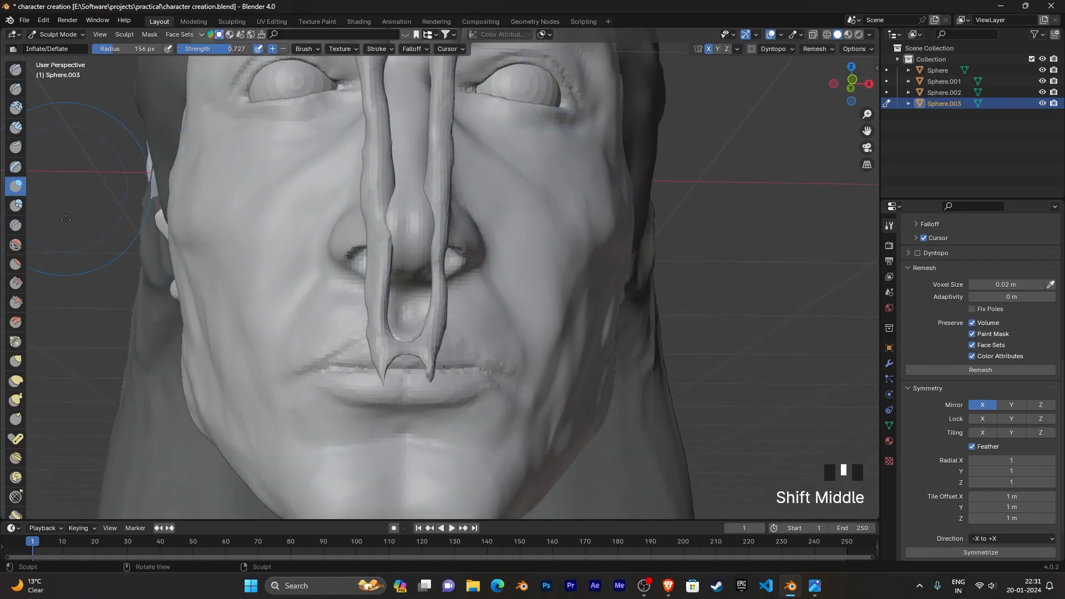
pyautogui.press('f')
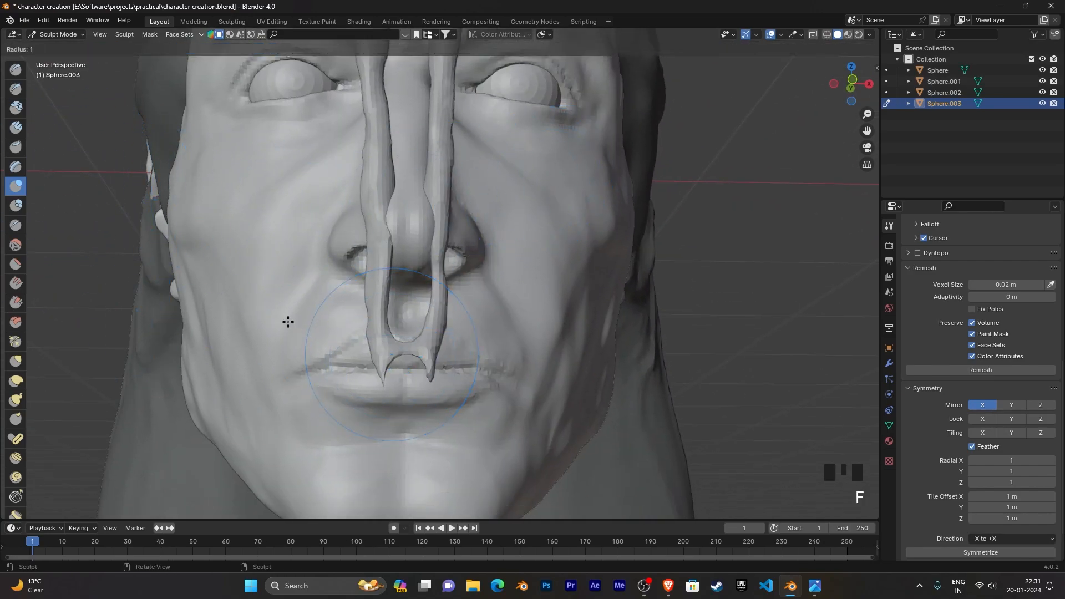
pyautogui.click(326, 340)
pyautogui.keyDown('ctrl'); pyautogui.moveTo(399, 341); pyautogui.dragTo(412, 374); pyautogui.keyUp('ctrl')
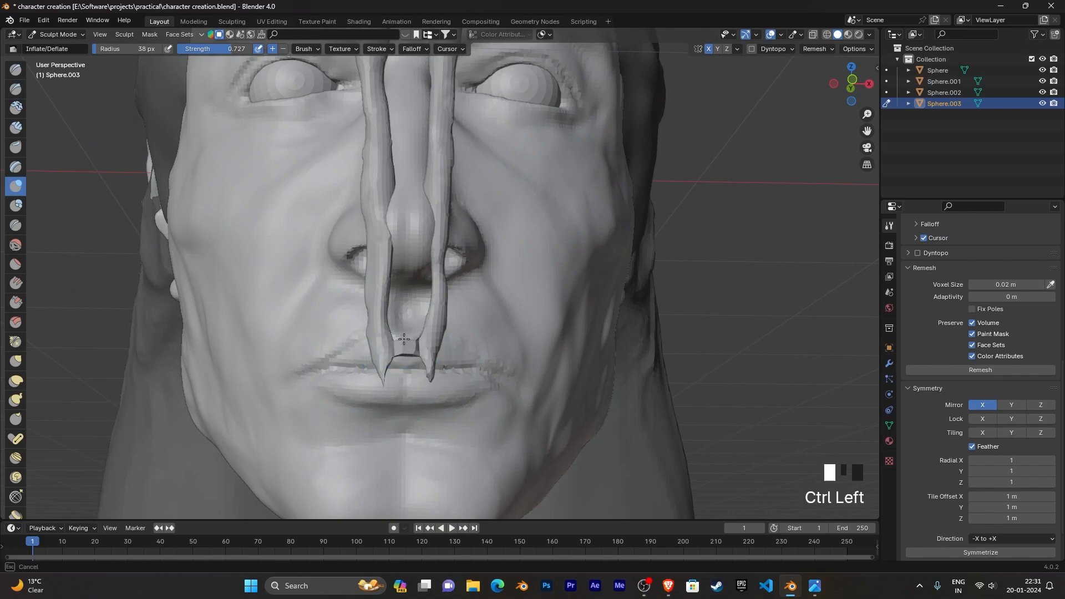
pyautogui.keyDown('ctrl'); pyautogui.moveTo(407, 377); pyautogui.dragTo(409, 386); pyautogui.keyUp('ctrl')
pyautogui.moveTo(409, 386)
pyautogui.mouseDown(button='middle')
pyautogui.moveTo(466, 404)
pyautogui.moveTo(492, 330)
pyautogui.moveTo(488, 347)
pyautogui.moveTo(405, 264)
pyautogui.mouseUp(button='middle')
pyautogui.scroll(2, 494, 347)
pyautogui.scroll(3, 494, 348)
pyautogui.moveTo(405, 265)
pyautogui.keyDown('ctrl'); pyautogui.mouseDown()
pyautogui.moveTo(413, 301)
pyautogui.moveTo(411, 279)
pyautogui.mouseUp(); pyautogui.keyUp('ctrl')
# Step: Rework the remaining bridge between the strand tips with Clay Strips strokes and remesh the hair at a 0.02 m voxel size
pyautogui.moveTo(411, 278)
pyautogui.mouseDown(button='middle')
pyautogui.moveTo(305, 315)
pyautogui.moveTo(553, 364)
pyautogui.moveTo(660, 316)
pyautogui.moveTo(686, 288)
pyautogui.moveTo(547, 304)
pyautogui.mouseUp(button='middle')
pyautogui.scroll(1, 15, 138)
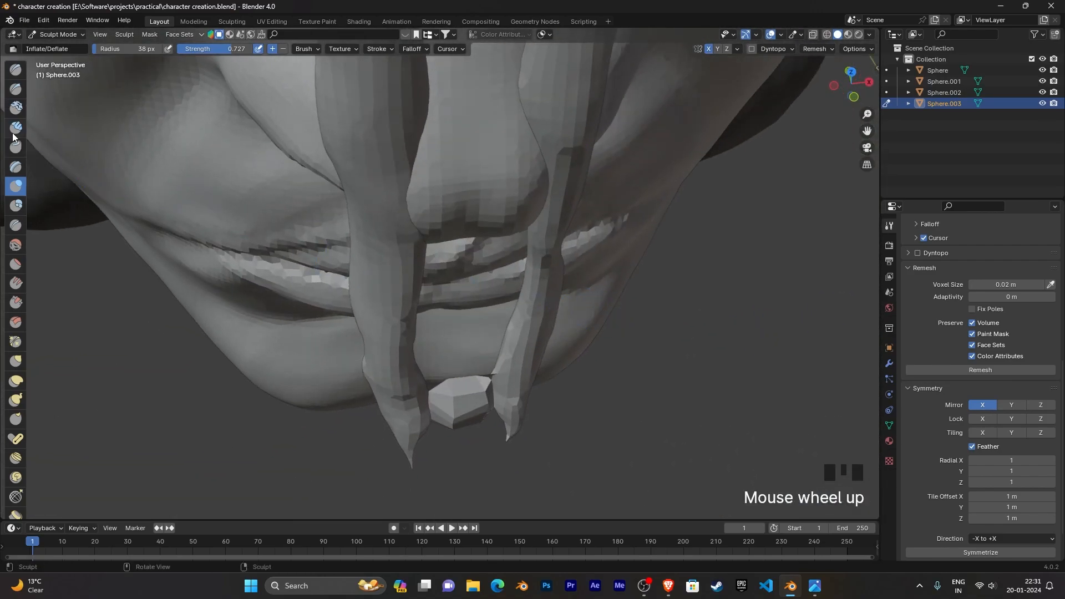
pyautogui.click(15, 128)
pyautogui.moveTo(438, 439)
pyautogui.mouseDown()
pyautogui.moveTo(477, 391)
pyautogui.moveTo(446, 393)
pyautogui.moveTo(467, 456)
pyautogui.mouseUp()
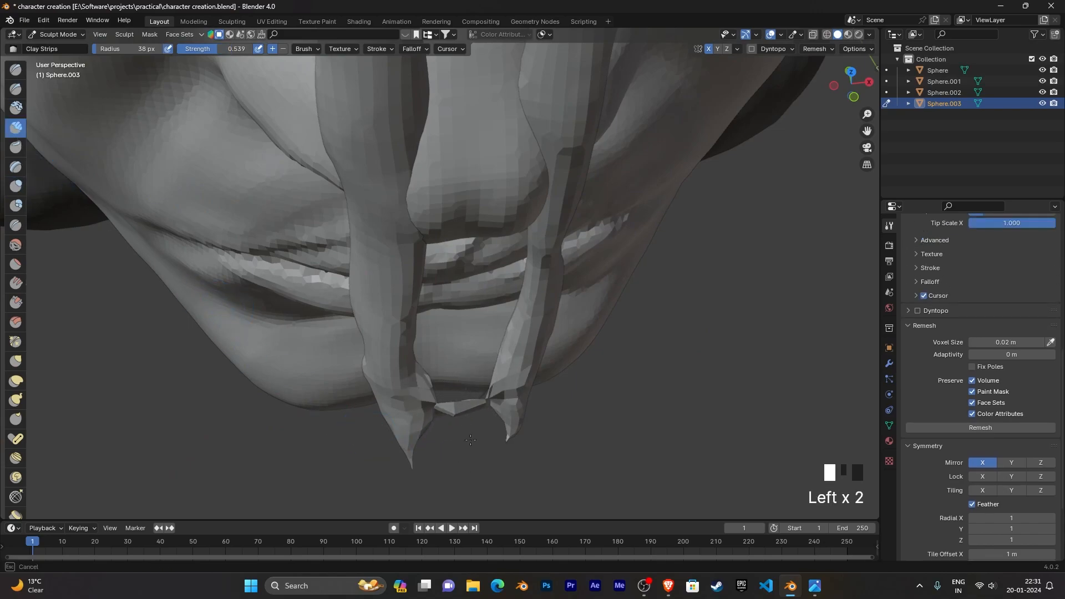
pyautogui.moveTo(461, 418); pyautogui.dragTo(472, 415)
pyautogui.moveTo(505, 277); pyautogui.dragTo(544, 349, button='middle')
pyautogui.moveTo(571, 413); pyautogui.dragTo(567, 200, button='middle')
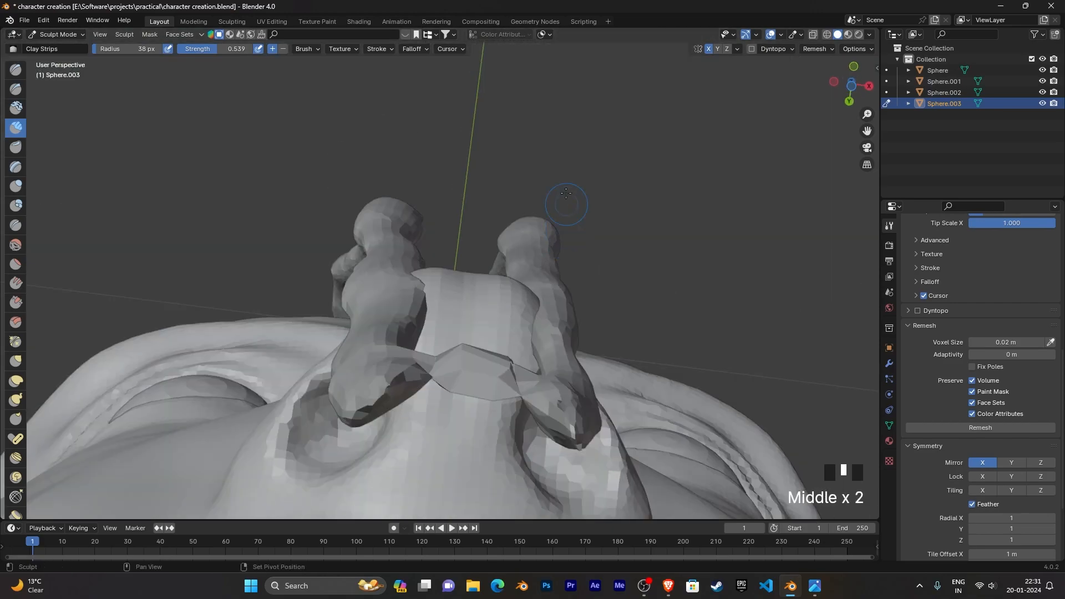
pyautogui.moveTo(554, 366); pyautogui.dragTo(571, 408, button='middle')
pyautogui.moveTo(603, 450)
pyautogui.keyDown('shift'); pyautogui.mouseDown(button='middle')
pyautogui.moveTo(592, 394)
pyautogui.moveTo(564, 366)
pyautogui.mouseUp(button='middle'); pyautogui.keyUp('shift')
pyautogui.moveTo(460, 333)
pyautogui.keyDown('ctrl'); pyautogui.mouseDown()
pyautogui.moveTo(447, 343)
pyautogui.moveTo(445, 279)
pyautogui.moveTo(440, 344)
pyautogui.moveTo(451, 388)
pyautogui.moveTo(447, 307)
pyautogui.moveTo(454, 350)
pyautogui.moveTo(449, 332)
pyautogui.mouseUp(); pyautogui.keyUp('ctrl')
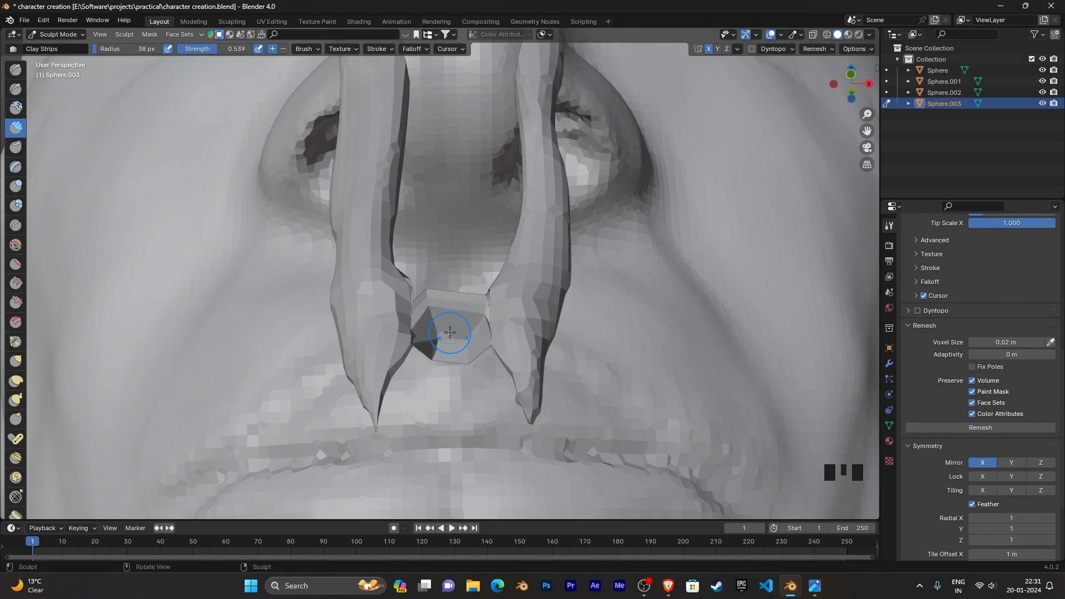
pyautogui.hotkey('ctrl', 'r')
# Step: Pinch the lower ends of the front strands and the bridge between them with the Pinch/Magnify brush
pyautogui.moveTo(485, 359)
pyautogui.mouseDown(button='middle')
pyautogui.moveTo(473, 468)
pyautogui.moveTo(483, 432)
pyautogui.moveTo(1, 302)
pyautogui.mouseUp(button='middle')
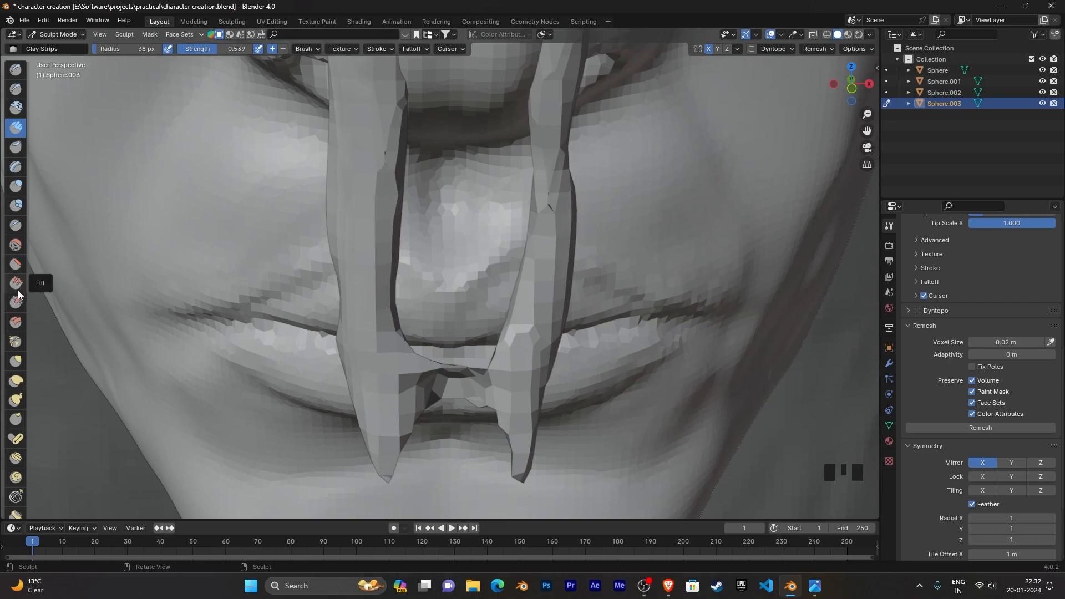
pyautogui.click(15, 345)
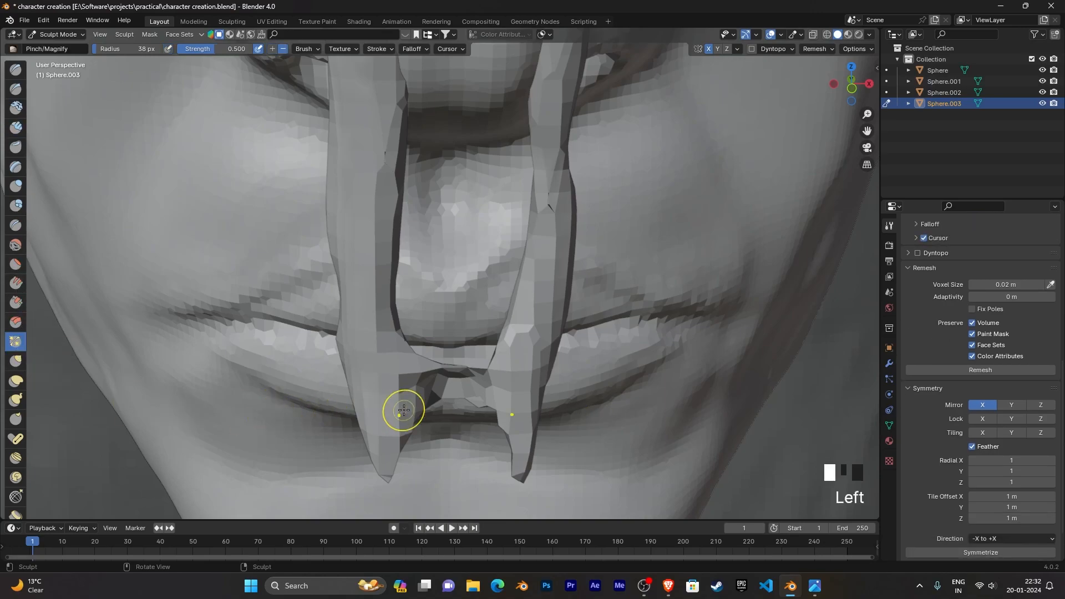
pyautogui.moveTo(447, 364)
pyautogui.mouseDown()
pyautogui.moveTo(460, 355)
pyautogui.moveTo(518, 449)
pyautogui.mouseUp()
pyautogui.moveTo(518, 450)
pyautogui.mouseDown(button='middle')
pyautogui.moveTo(542, 440)
pyautogui.moveTo(501, 397)
pyautogui.moveTo(506, 423)
pyautogui.mouseUp(button='middle')
pyautogui.scroll(-2, 554, 388)
pyautogui.moveTo(587, 369)
pyautogui.mouseDown(button='middle')
pyautogui.moveTo(554, 359)
pyautogui.moveTo(544, 28)
pyautogui.moveTo(546, 161)
pyautogui.moveTo(560, 67)
pyautogui.moveTo(563, 190)
pyautogui.moveTo(596, 128)
pyautogui.moveTo(580, 305)
pyautogui.moveTo(587, 294)
pyautogui.mouseUp(button='middle')
pyautogui.scroll(-5, 580, 135)
# Step: Undo the first pinch stroke at the brows and pinch the front strands from the hairline down to beside the nose
pyautogui.click(446, 331)
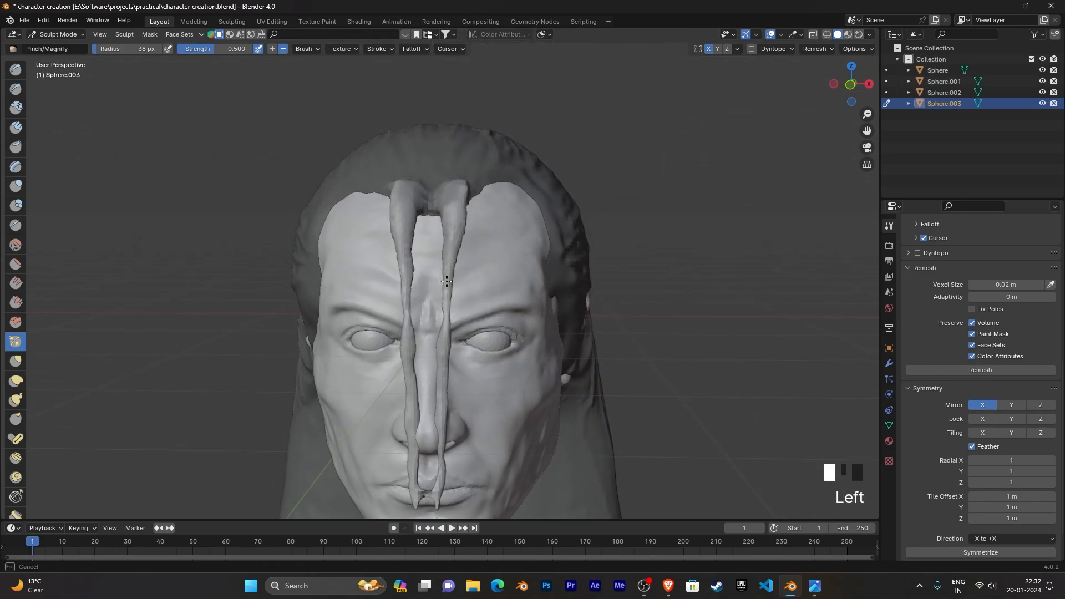
pyautogui.hotkey('ctrl', 'z')
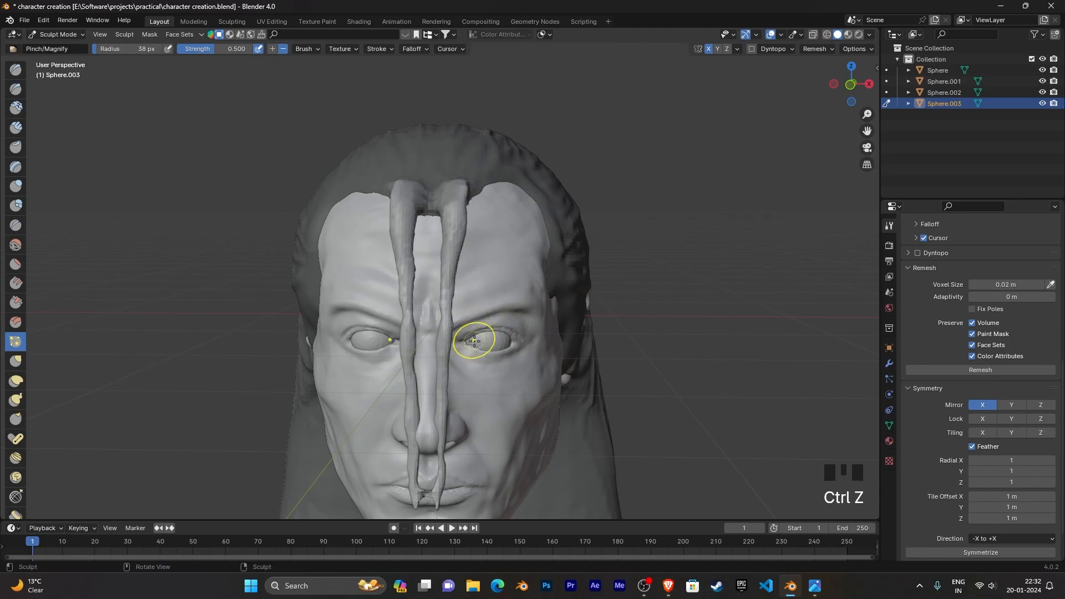
pyautogui.moveTo(474, 236); pyautogui.dragTo(454, 217)
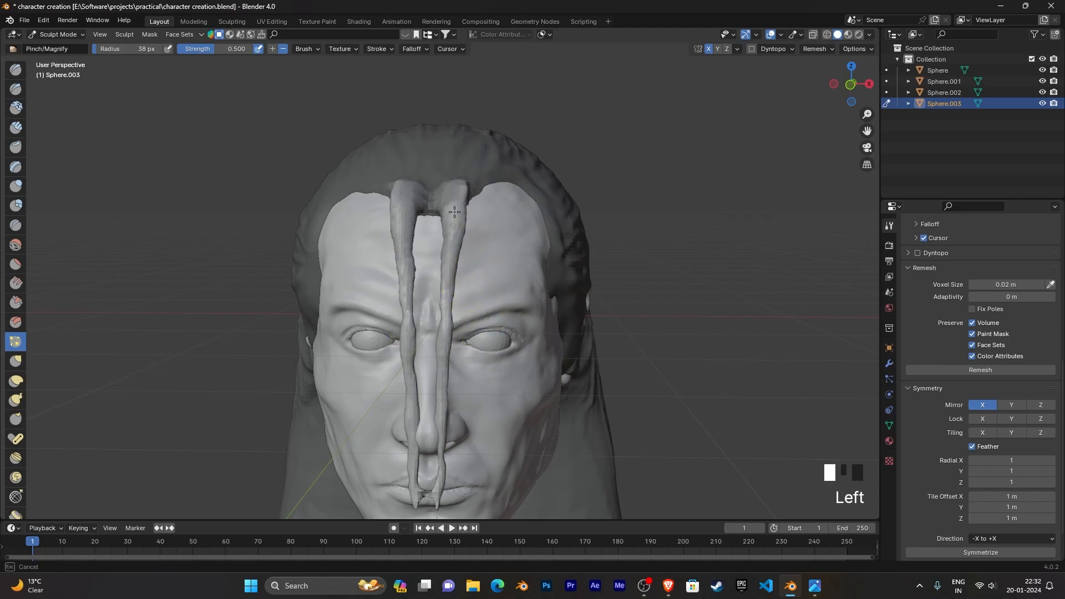
pyautogui.moveTo(460, 227)
pyautogui.mouseDown(button='middle')
pyautogui.moveTo(532, 277)
pyautogui.moveTo(571, 331)
pyautogui.moveTo(554, 245)
pyautogui.mouseUp(button='middle')
pyautogui.moveTo(437, 237); pyautogui.dragTo(434, 234)
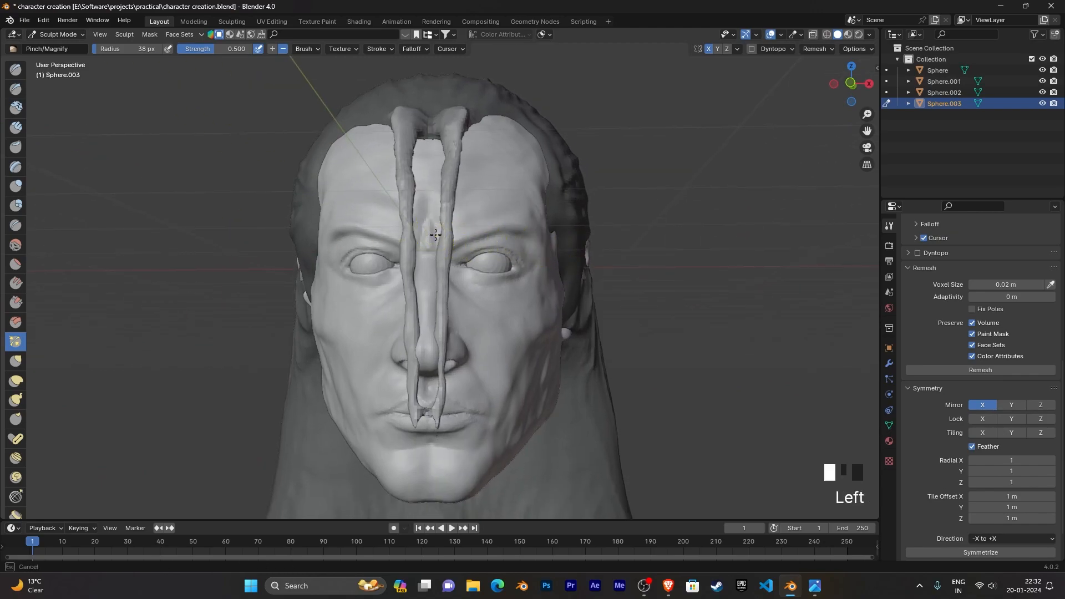
pyautogui.click(447, 258)
pyautogui.moveTo(507, 297)
pyautogui.mouseDown(button='middle')
pyautogui.moveTo(535, 308)
pyautogui.moveTo(449, 269)
pyautogui.mouseUp(button='middle')
pyautogui.moveTo(450, 269); pyautogui.dragTo(442, 284)
pyautogui.click(404, 268)
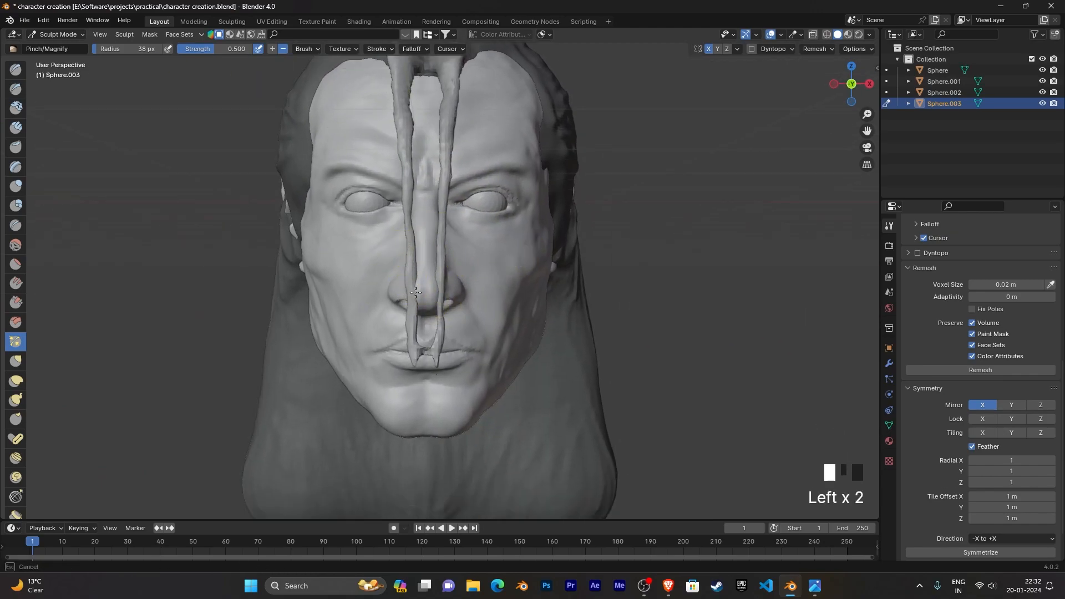
# Step: Smooth the strand tips over the lips and return to the Pinch/Magnify brush
pyautogui.moveTo(523, 313); pyautogui.dragTo(522, 245, button='middle')
pyautogui.scroll(2, 440, 268)
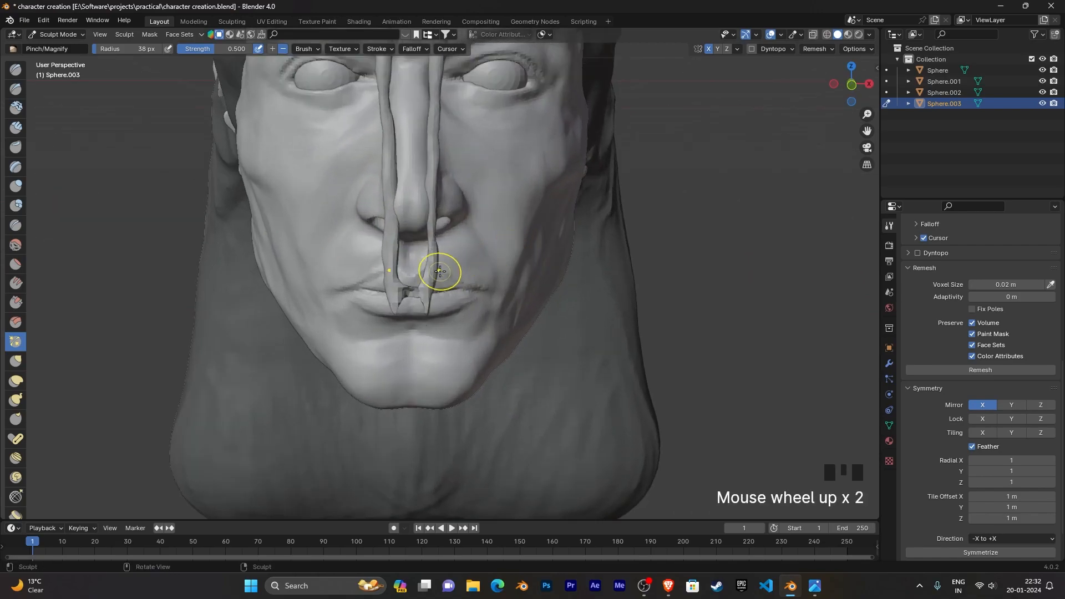
pyautogui.keyDown('shift'); pyautogui.moveTo(440, 269); pyautogui.dragTo(429, 253); pyautogui.keyUp('shift')
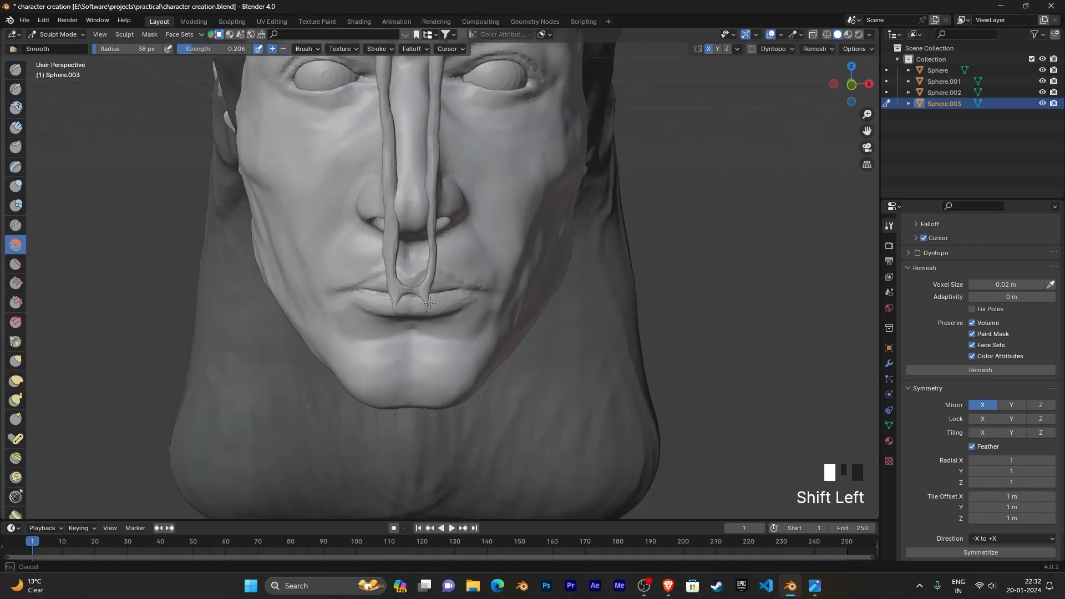
pyautogui.press('p')
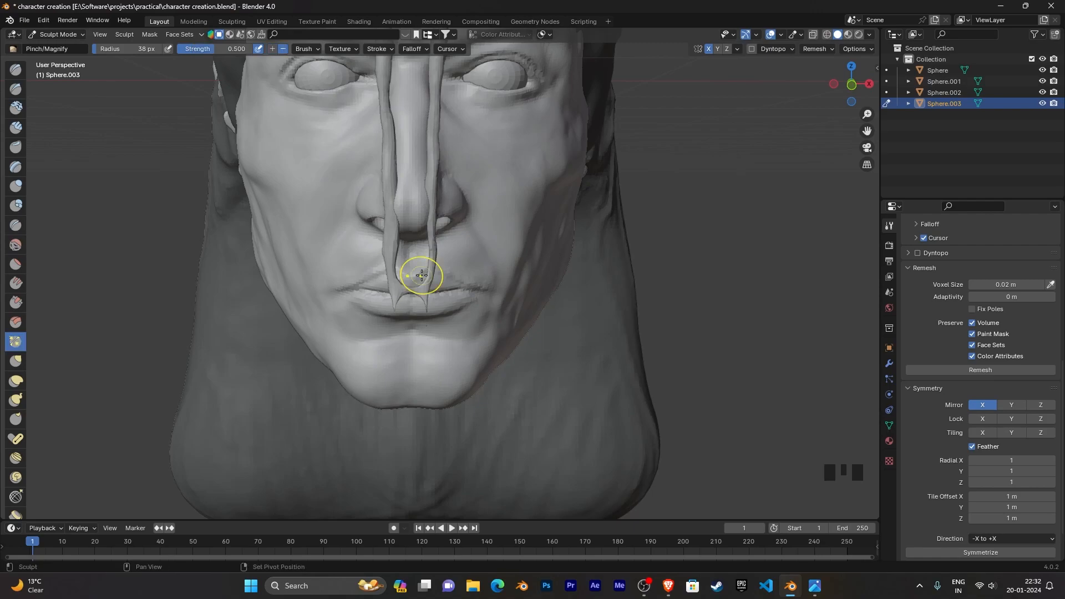
# Step: Raise the Pinch/Magnify strength to 1.000, and smooth and remesh the strand tips over the lips
pyautogui.hotkey('shift', 'f')
pyautogui.click(485, 319)
pyautogui.keyDown('shift'); pyautogui.moveTo(418, 280); pyautogui.dragTo(432, 272); pyautogui.keyUp('shift')
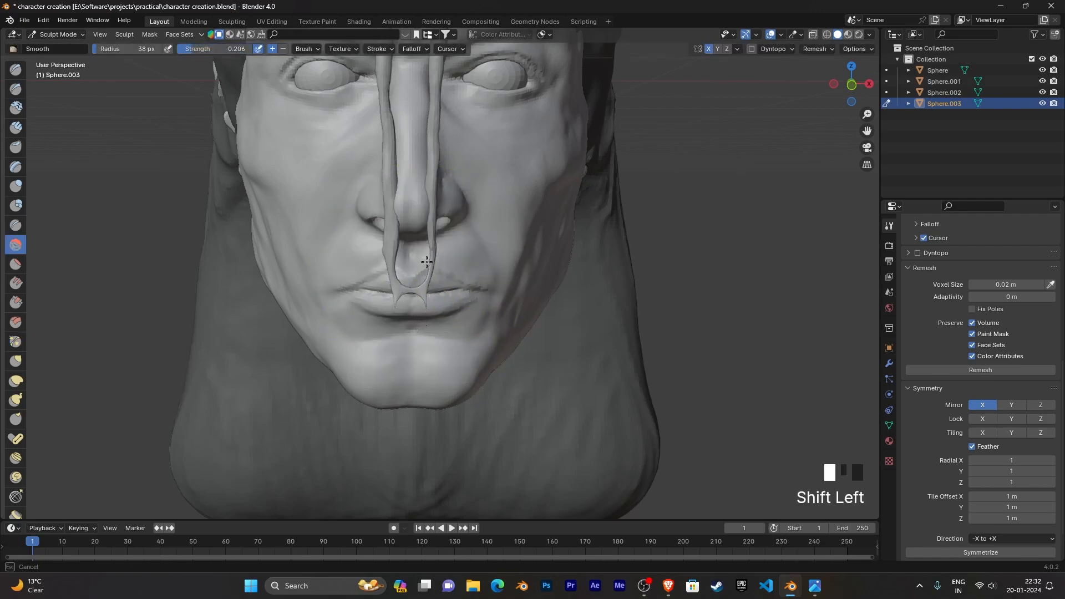
pyautogui.keyDown('shift'); pyautogui.moveTo(426, 262); pyautogui.dragTo(426, 262); pyautogui.keyUp('shift')
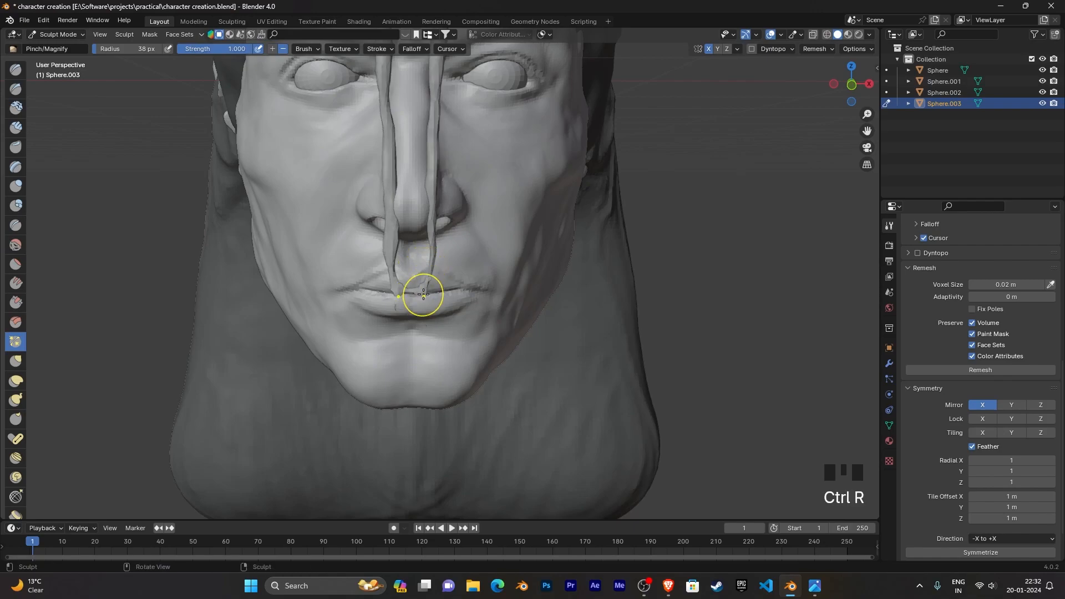
pyautogui.keyDown('shift'); pyautogui.moveTo(423, 295); pyautogui.dragTo(417, 309); pyautogui.keyUp('shift')
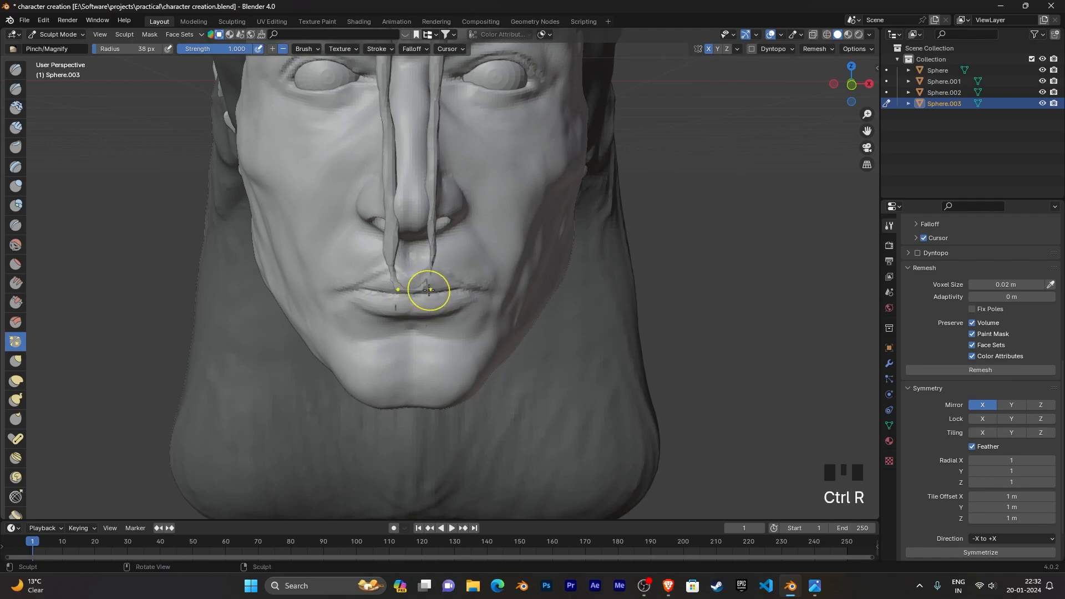
# Step: Pinch the strand tips toward each other at the upper lip and pinch the stray fragment on the lower lip
pyautogui.moveTo(431, 285); pyautogui.dragTo(426, 291)
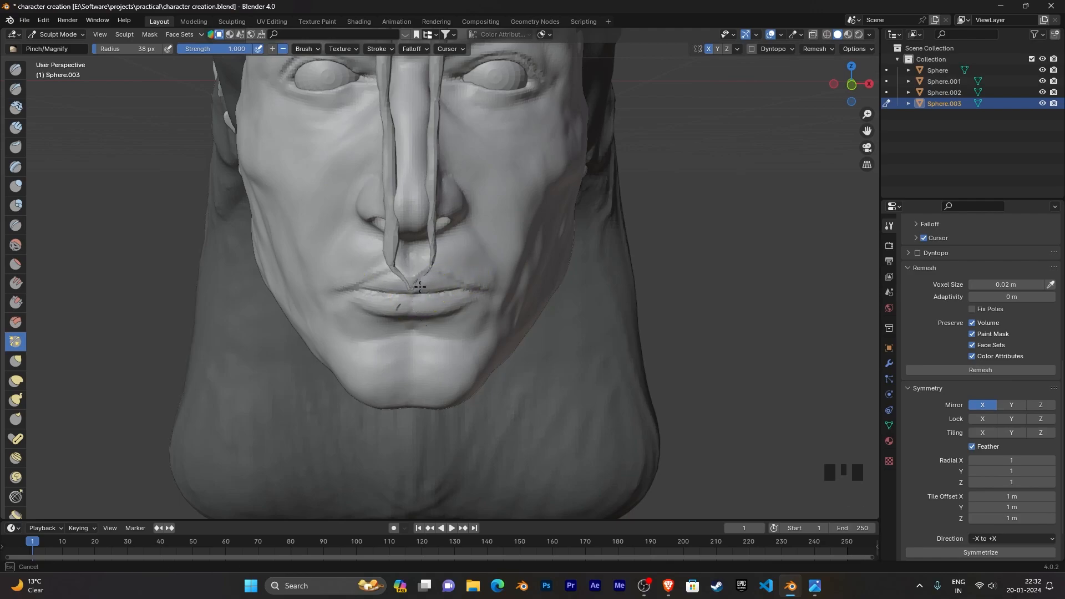
pyautogui.scroll(5, 482, 296)
pyautogui.moveTo(470, 309); pyautogui.dragTo(494, 281, button='middle')
pyautogui.scroll(2, 518, 305)
pyautogui.scroll(-6, 514, 266)
pyautogui.moveTo(377, 313); pyautogui.dragTo(375, 314)
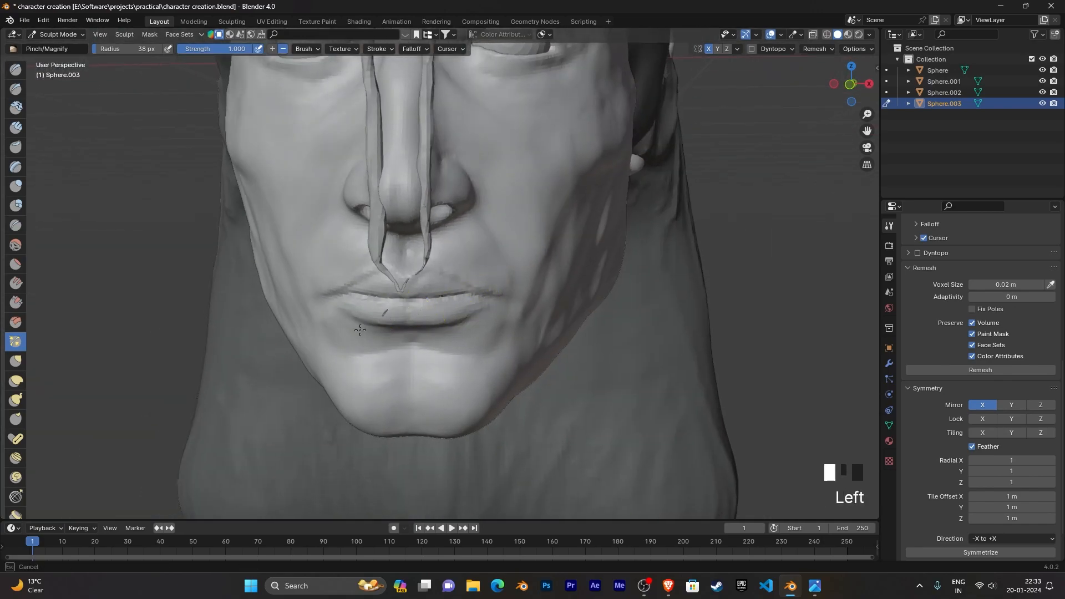
# Step: Pinch the front strands narrower on the forehead just below the hairline
pyautogui.moveTo(499, 294)
pyautogui.mouseDown(button='middle')
pyautogui.moveTo(518, 297)
pyautogui.moveTo(518, 326)
pyautogui.moveTo(551, 311)
pyautogui.moveTo(535, 309)
pyautogui.moveTo(531, 256)
pyautogui.moveTo(533, 318)
pyautogui.mouseUp(button='middle')
pyautogui.scroll(-3, 518, 297)
pyautogui.scroll(-2, 517, 326)
pyautogui.scroll(-1, 534, 309)
pyautogui.scroll(-2, 533, 318)
pyautogui.moveTo(533, 318); pyautogui.dragTo(531, 315, button='middle')
pyautogui.keyDown('shift'); pyautogui.moveTo(531, 315); pyautogui.dragTo(531, 359, button='middle'); pyautogui.keyUp('shift')
pyautogui.moveTo(531, 359); pyautogui.dragTo(529, 357, button='middle')
pyautogui.moveTo(489, 164); pyautogui.dragTo(512, 163, button='middle')
pyautogui.moveTo(513, 163)
pyautogui.mouseDown(button='middle')
pyautogui.moveTo(535, 165)
pyautogui.moveTo(483, 320)
pyautogui.mouseUp(button='middle')
pyautogui.moveTo(434, 325); pyautogui.dragTo(433, 345)
pyautogui.moveTo(476, 306); pyautogui.dragTo(545, 258, button='middle')
# Step: Undo the last forehead pinch and pinch the outer edges of the strand roots at the hairline
pyautogui.moveTo(473, 253)
pyautogui.mouseDown()
pyautogui.moveTo(505, 309)
pyautogui.moveTo(506, 292)
pyautogui.mouseUp()
pyautogui.moveTo(506, 292); pyautogui.dragTo(483, 292, button='middle')
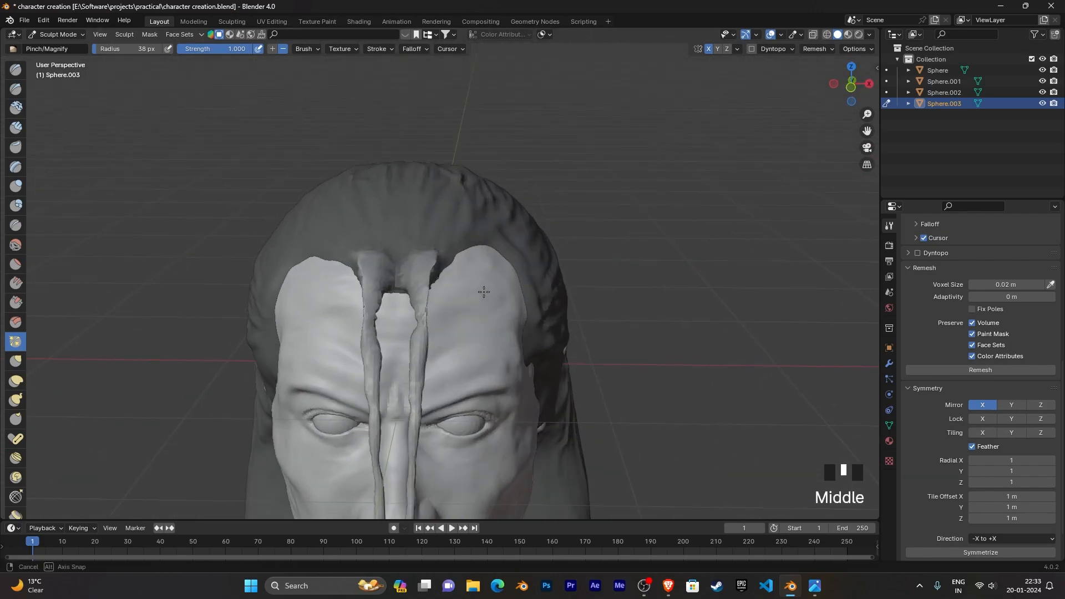
pyautogui.scroll(3, 483, 292)
pyautogui.hotkey('ctrl', 'z')
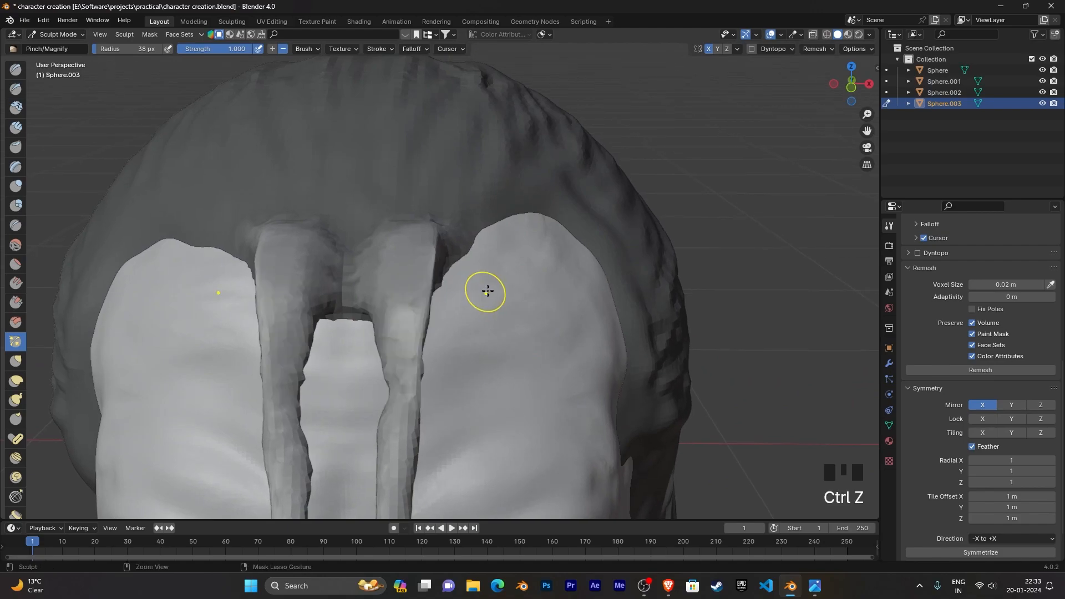
pyautogui.moveTo(431, 254); pyautogui.dragTo(423, 233)
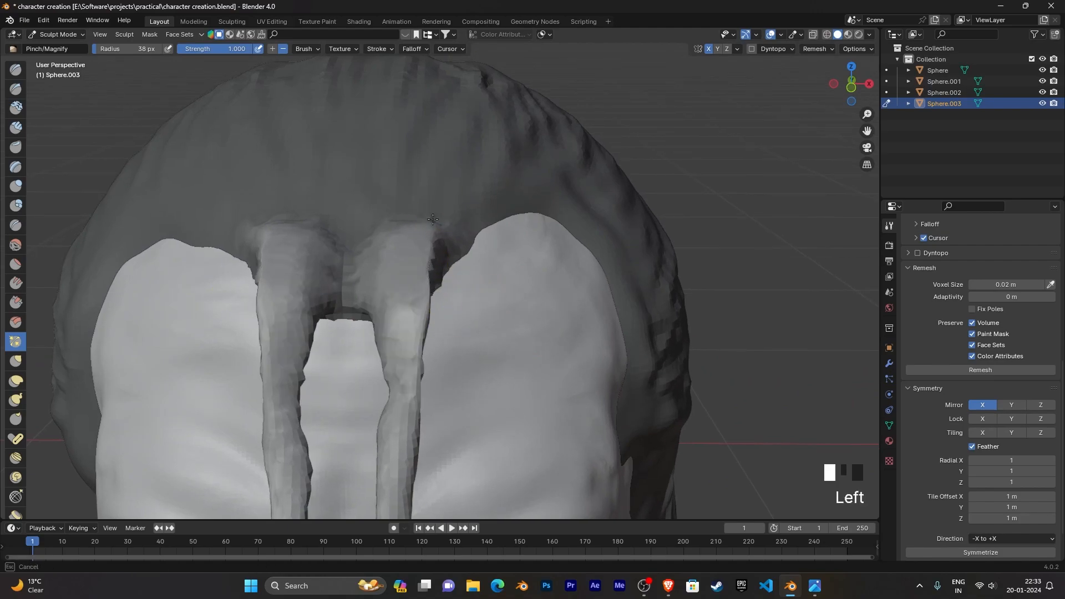
pyautogui.moveTo(426, 306); pyautogui.dragTo(427, 303)
# Step: Pull the front strands on the upper forehead into a new position with the Grab brush
pyautogui.scroll(-4, 518, 285)
pyautogui.moveTo(544, 266)
pyautogui.mouseDown(button='middle')
pyautogui.moveTo(551, 311)
pyautogui.moveTo(573, 255)
pyautogui.moveTo(88, 179)
pyautogui.mouseUp(button='middle')
pyautogui.scroll(-1, 573, 256)
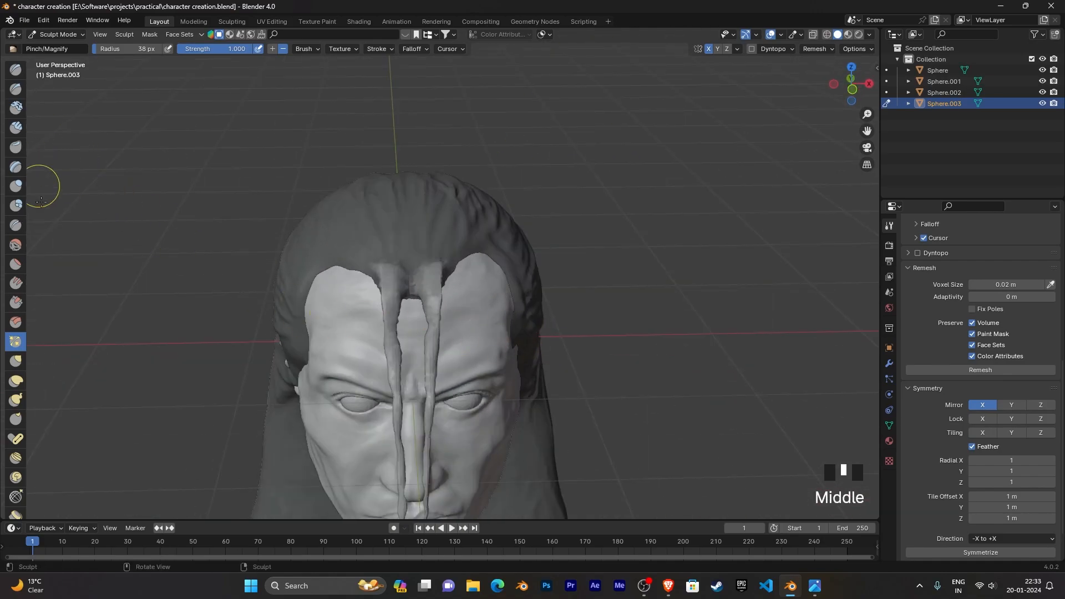
pyautogui.click(15, 361)
pyautogui.moveTo(444, 330); pyautogui.dragTo(475, 166, button='middle')
pyautogui.moveTo(471, 211); pyautogui.dragTo(428, 238, button='middle')
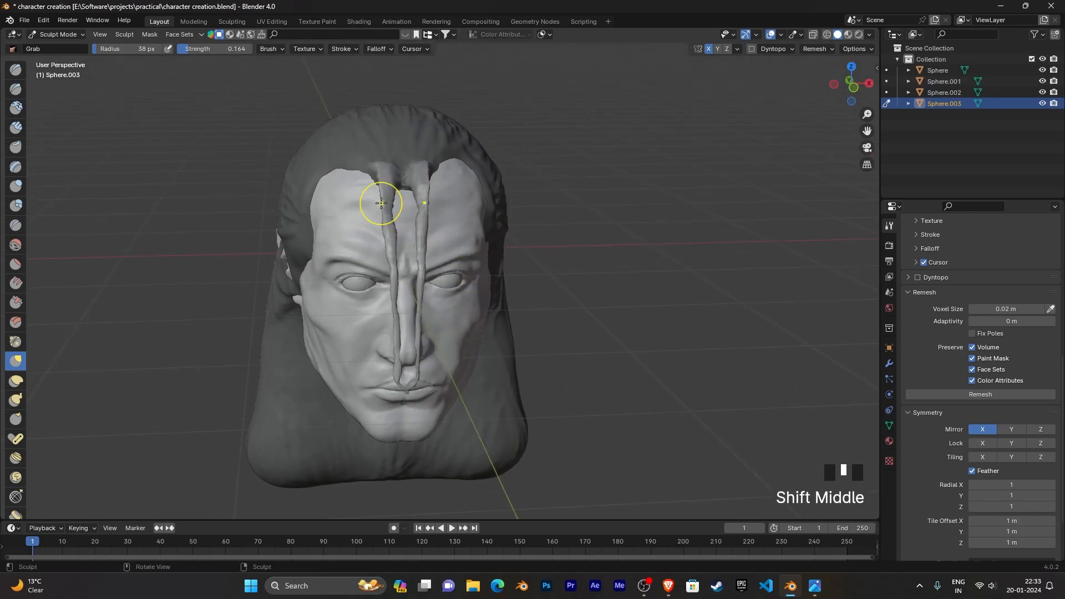
pyautogui.moveTo(382, 203); pyautogui.dragTo(395, 247)
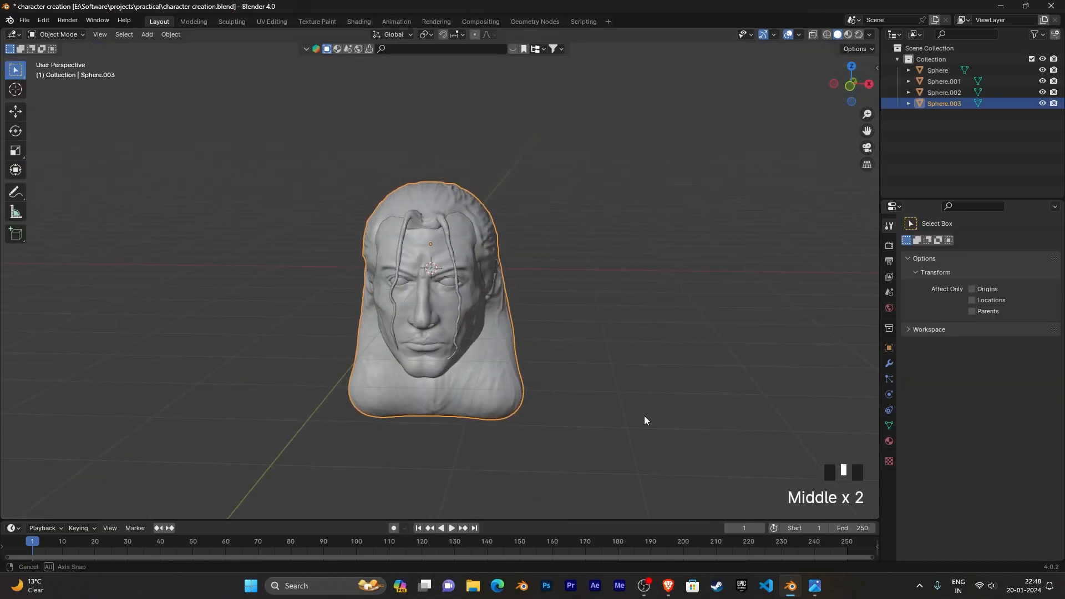
pyautogui.scroll(2, 643, 415)
pyautogui.moveTo(648, 412); pyautogui.dragTo(757, 393, button='middle')
pyautogui.scroll(1, 760, 405)
pyautogui.scroll(-1, 758, 397)
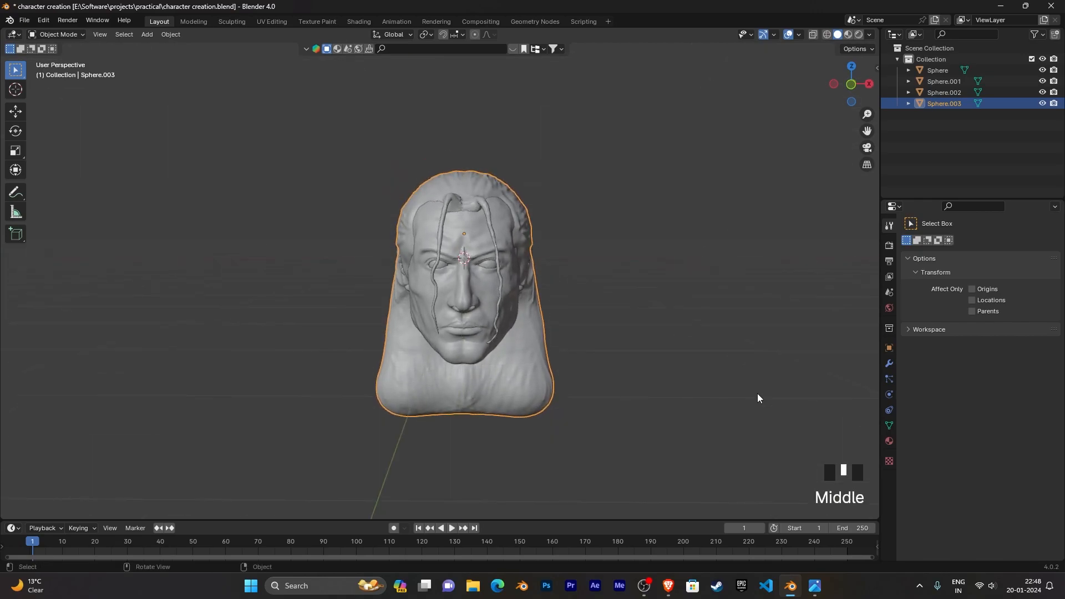